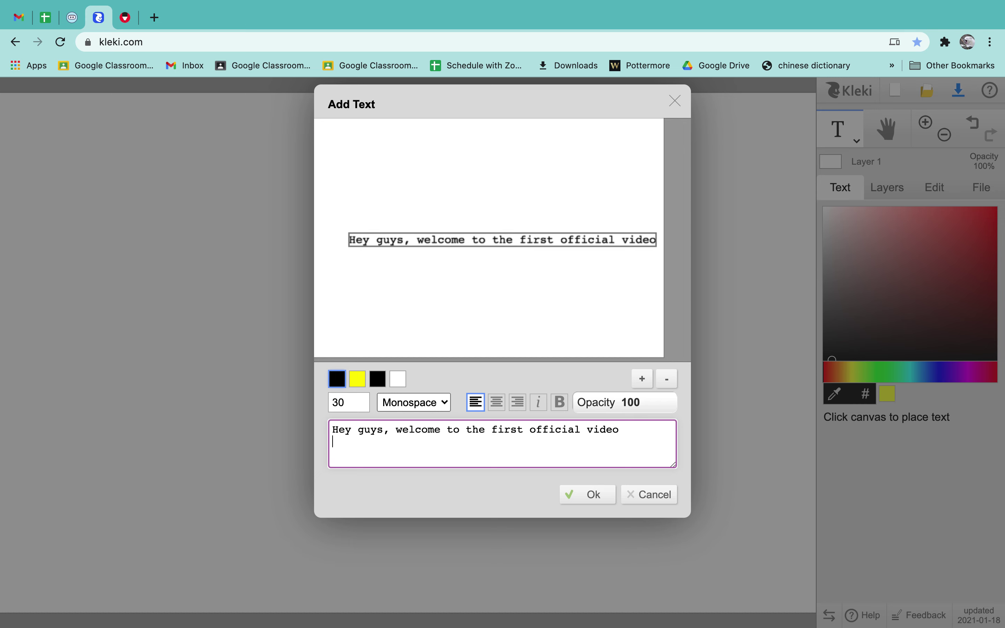
Complete the greeting draft with "of art.urself studio! Today, I am gonna be drawing some CATS :D" and "Let's get started!", and discard it.
{"action": "key", "text": "Return"}
{"action": "type", "text": "of art"}
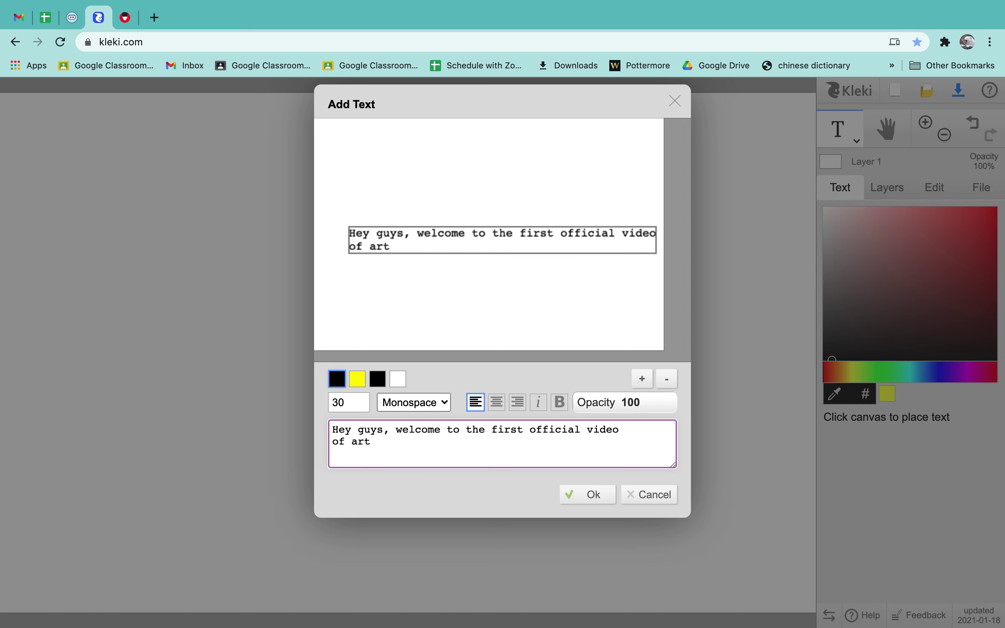
{"action": "type", "text": ".urself studio"}
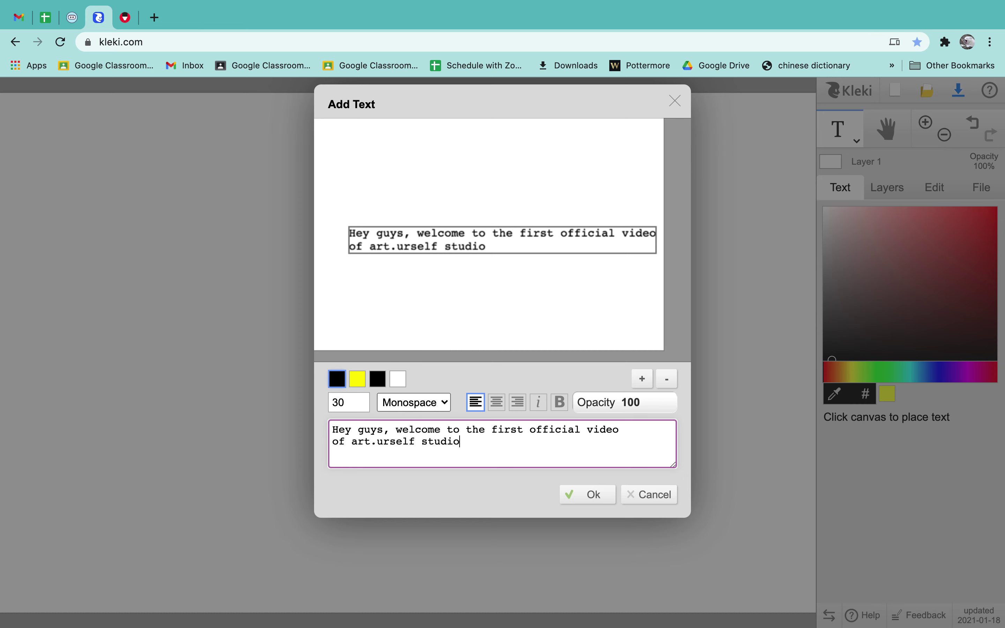
{"action": "type", "text": "! Today, I am gon"}
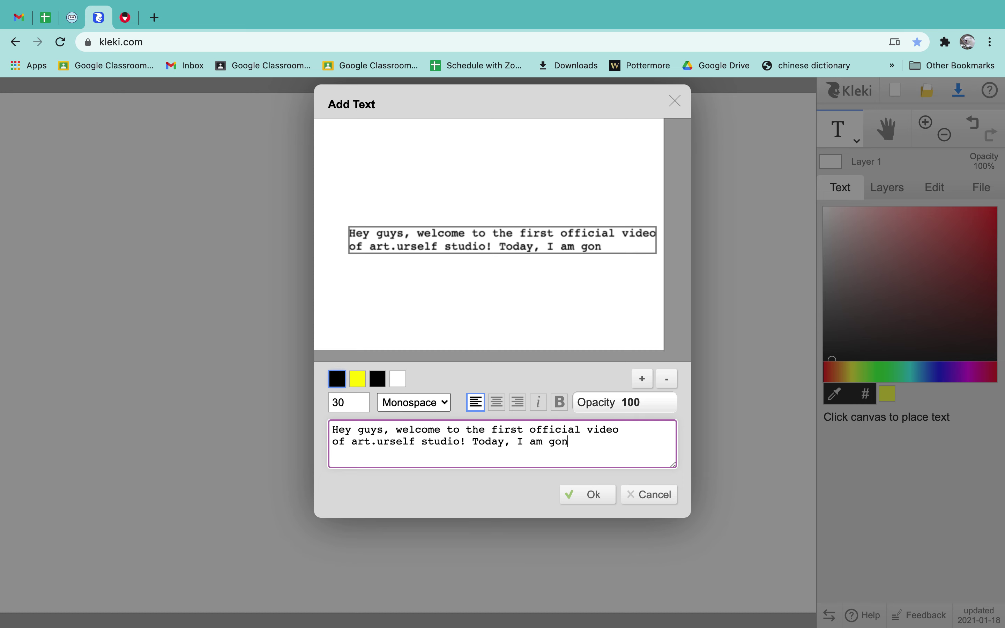
{"action": "type", "text": "na be d"}
{"action": "key", "text": "BackSpace"}
{"action": "type", "text": "draw"}
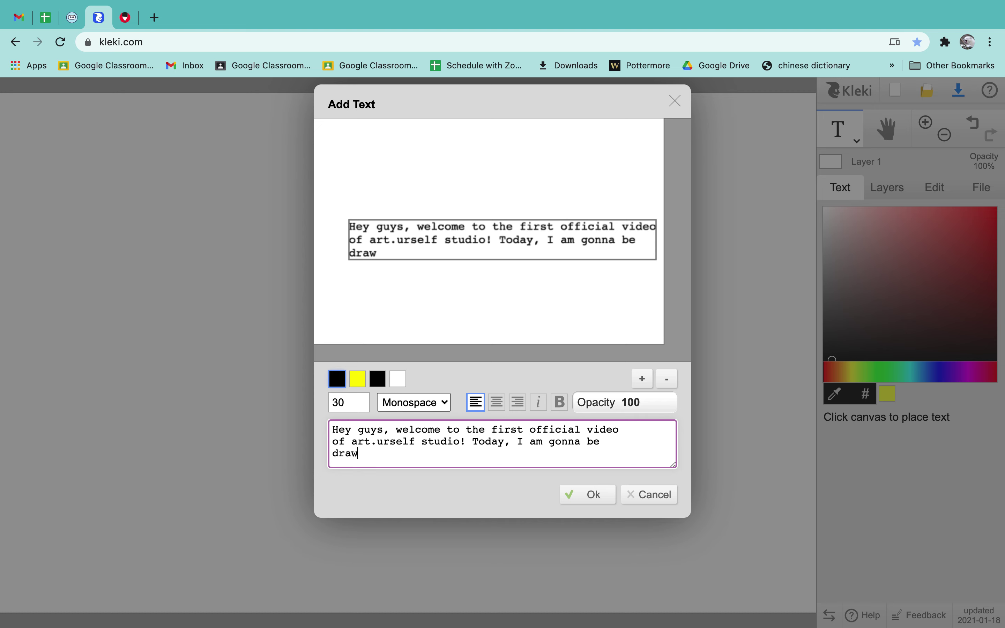
{"action": "type", "text": "ing some"}
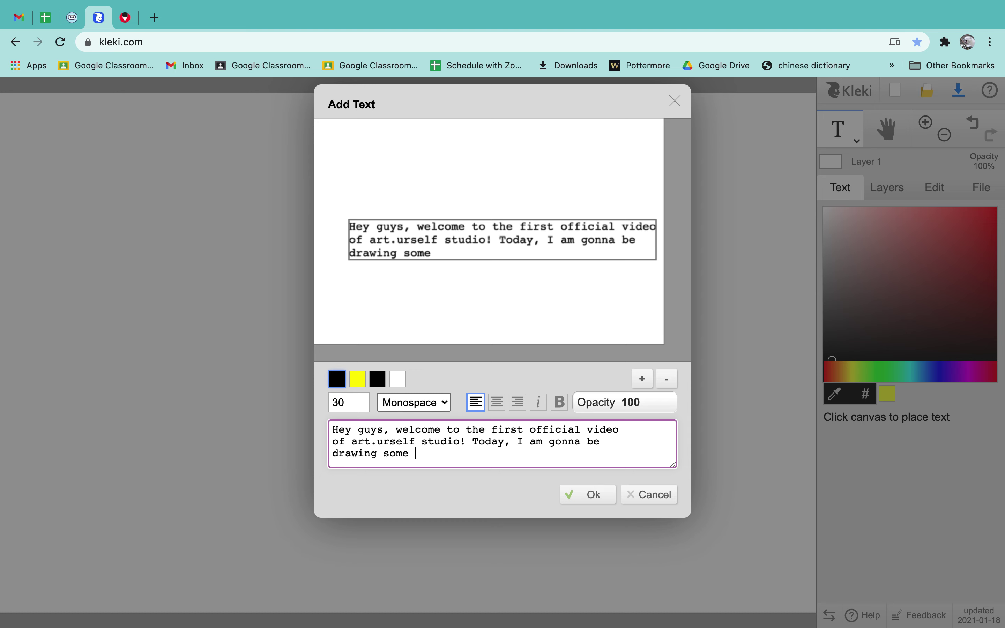
{"action": "type", "text": " CATS :D"}
{"action": "key", "text": "Return"}
{"action": "type", "text": "Let's ge"}
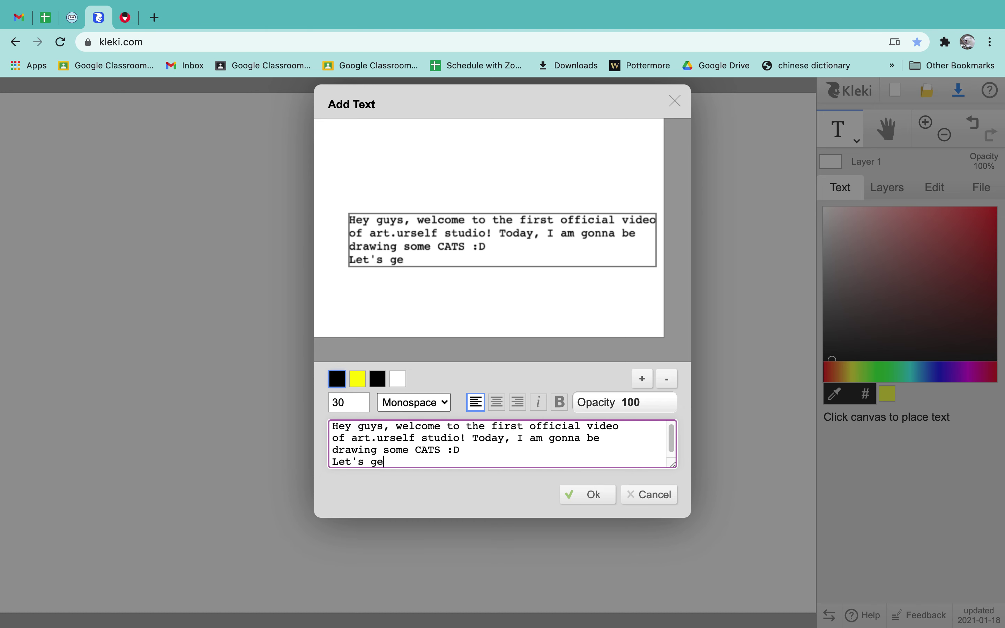
{"action": "type", "text": "t start"}
{"action": "key", "text": "BackSpace"}
{"action": "type", "text": "rt"}
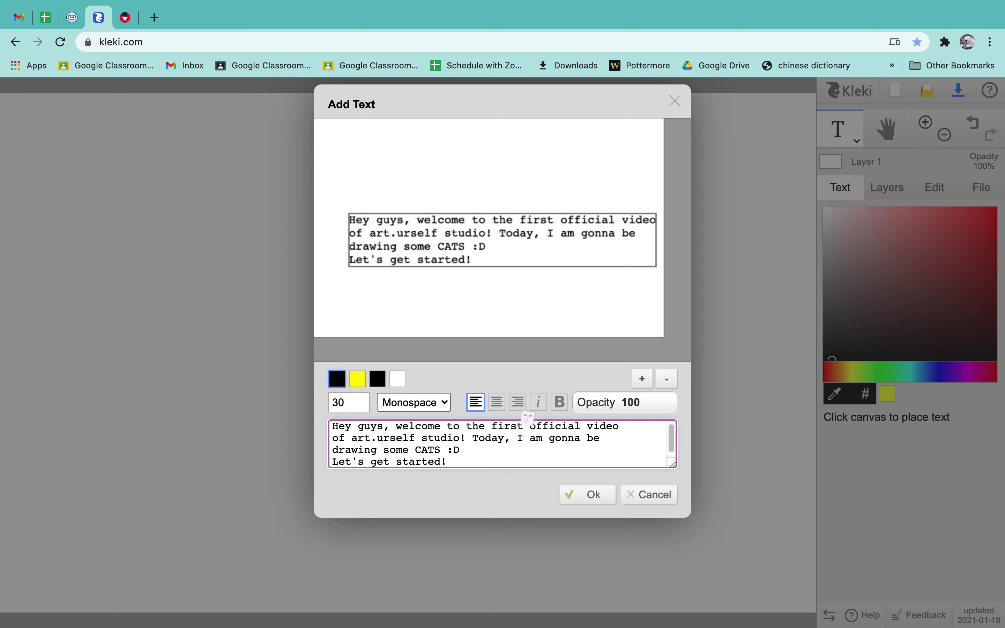
{"action": "left_click", "coordinate": [650, 495]}
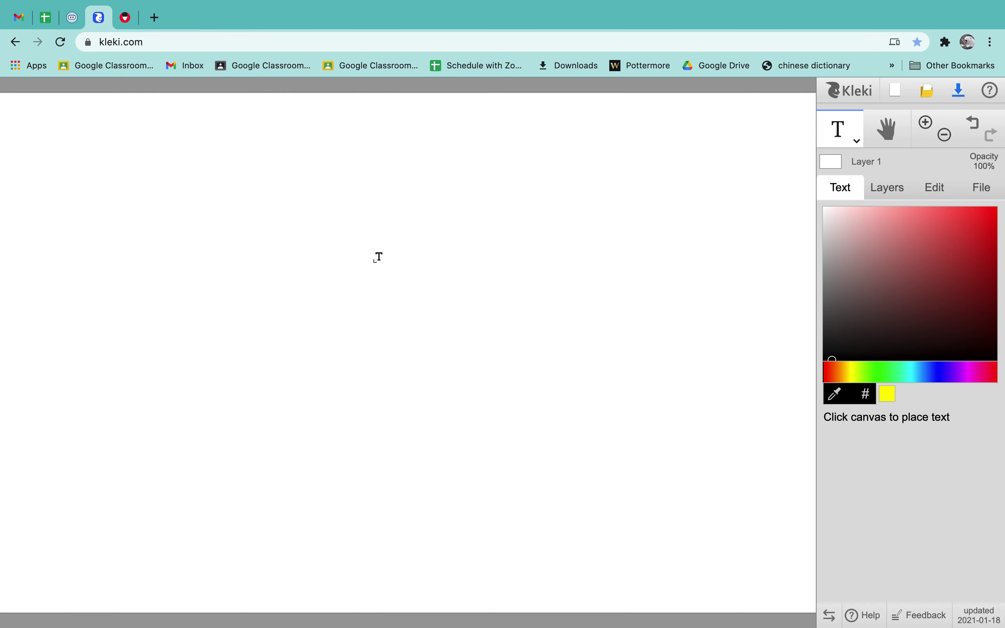
Draft the canvas text "so first, we want to make a sketch." and discard it without placing it.
{"action": "left_click", "coordinate": [283, 160]}
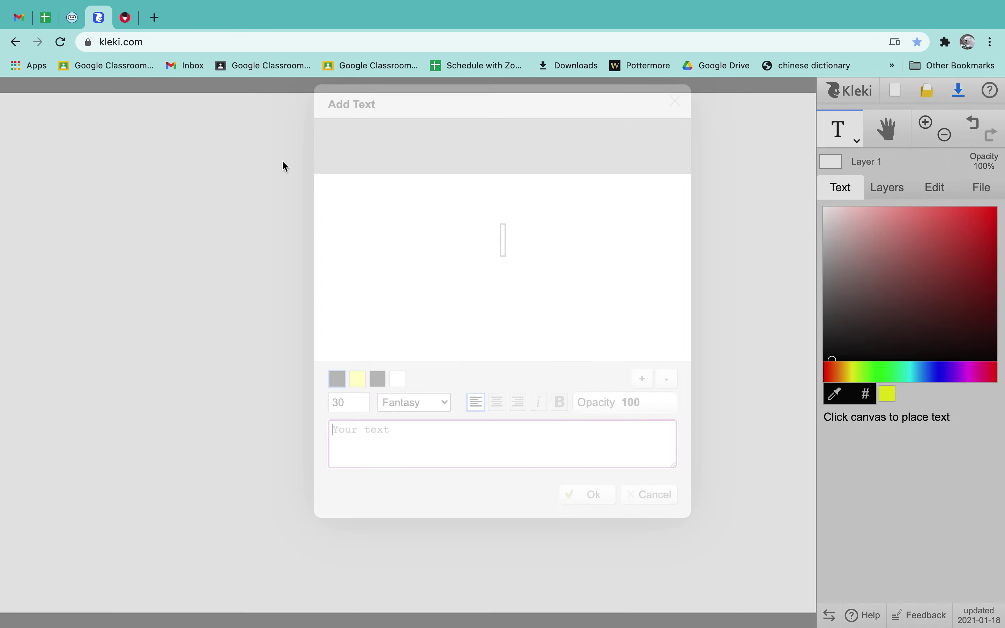
{"action": "type", "text": "so firs"}
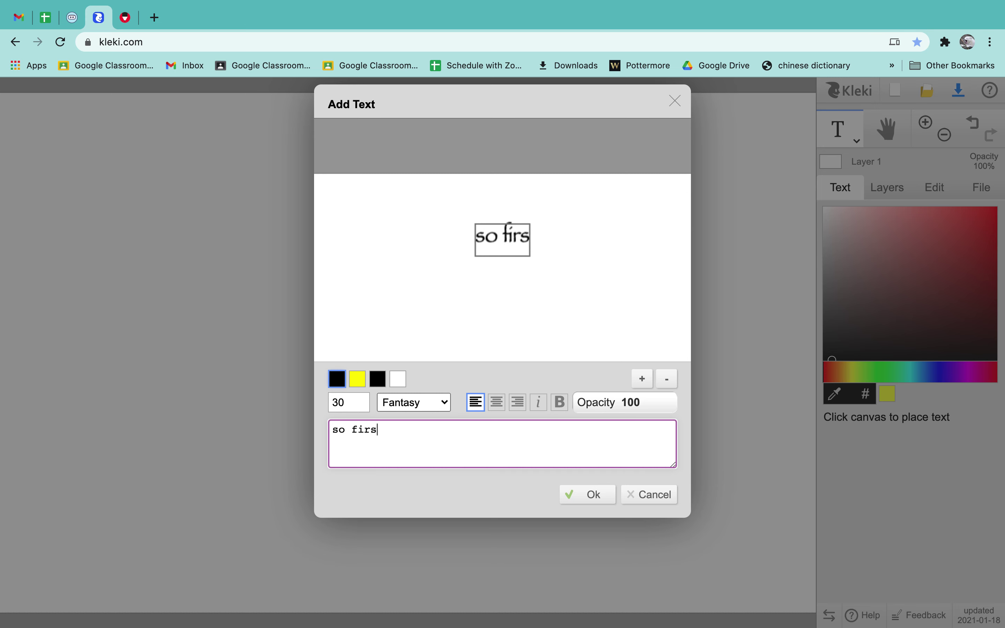
{"action": "type", "text": "t, we want to"}
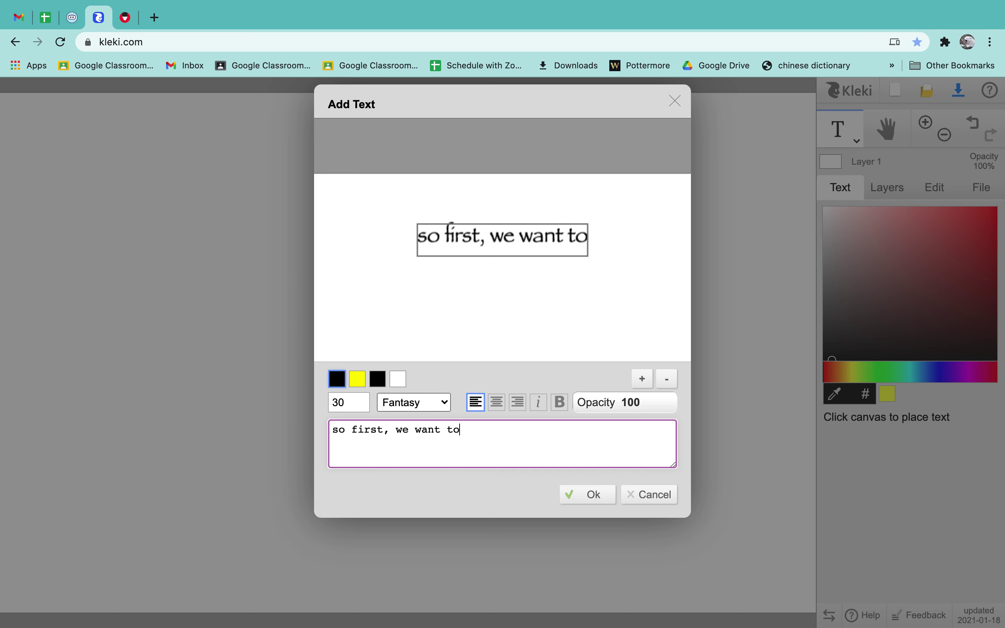
{"action": "type", "text": " make a sketch."}
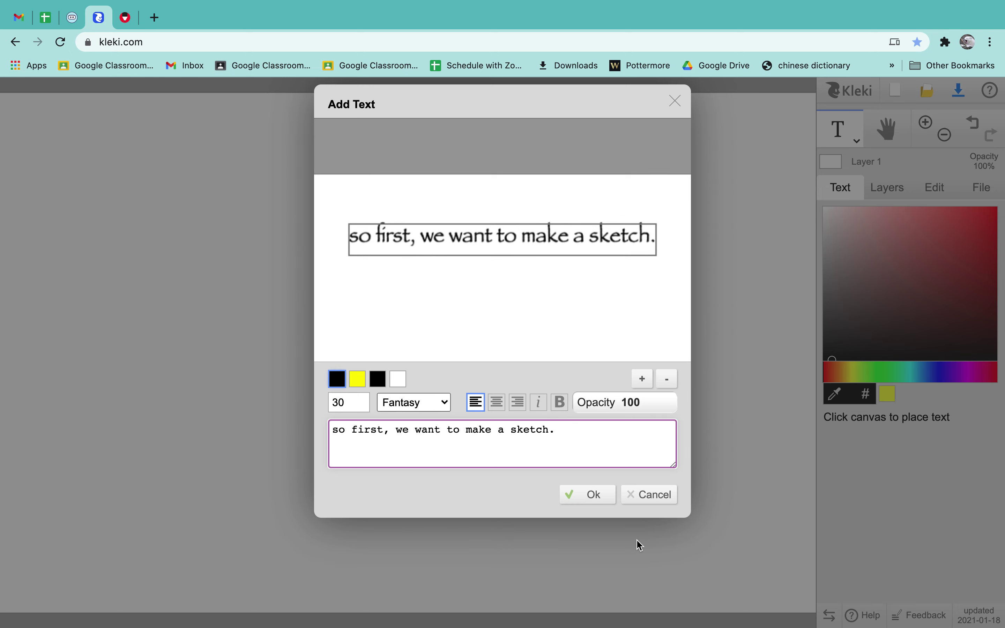
{"action": "left_click", "coordinate": [638, 495]}
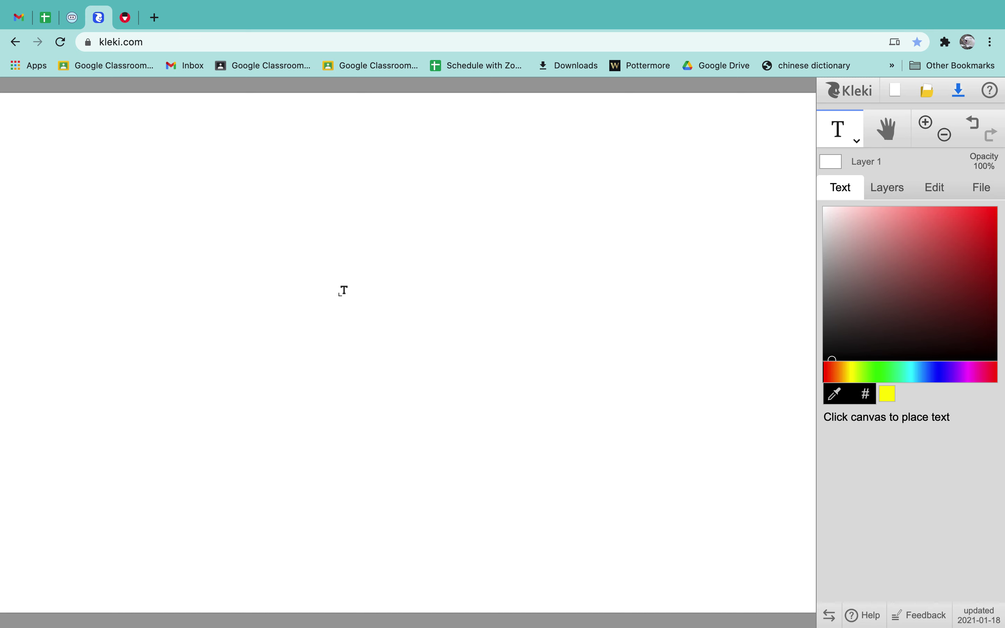
Sketch a large rough circle for the cat's face in the left half of the canvas with the blending brush.
{"action": "left_click", "coordinate": [856, 141]}
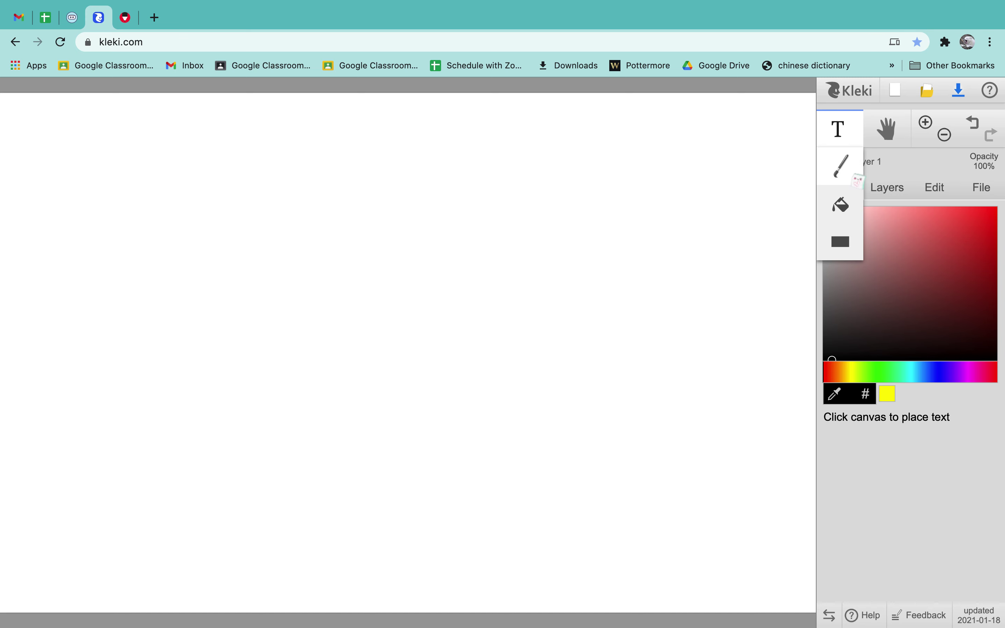
{"action": "left_click", "coordinate": [854, 178]}
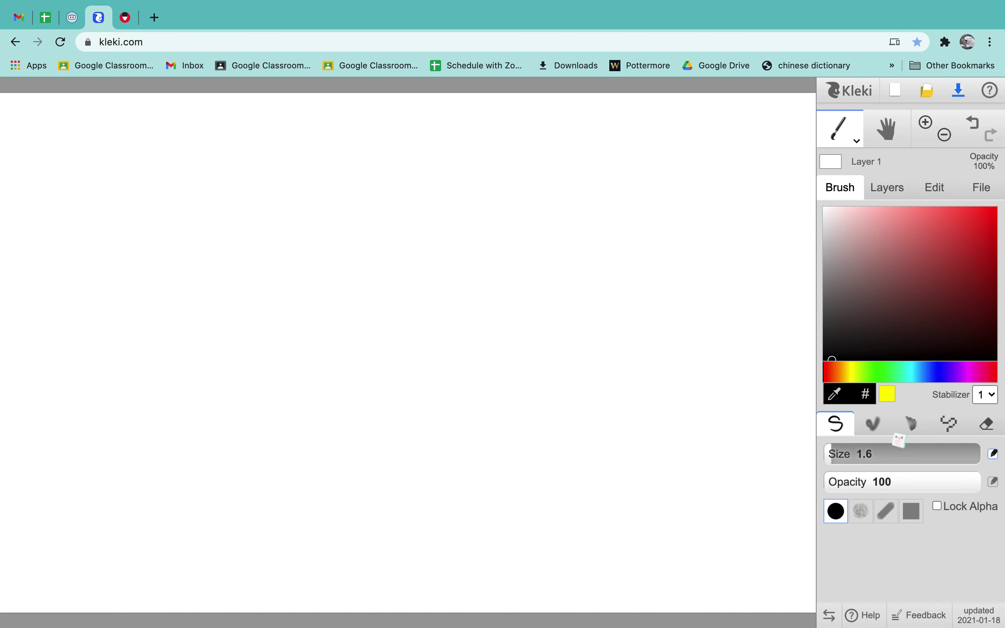
{"action": "left_click", "coordinate": [910, 423]}
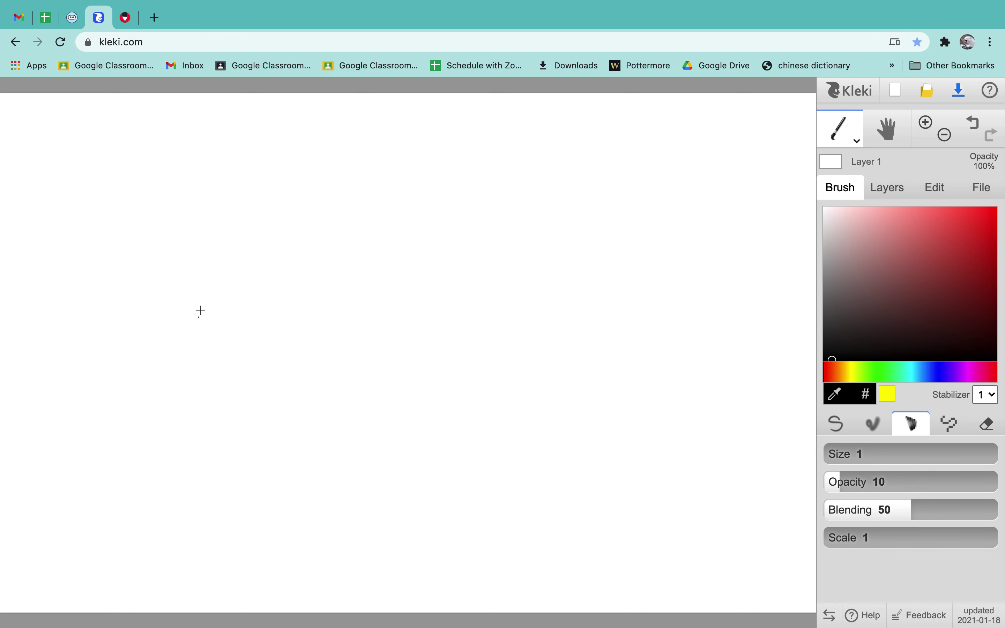
{"action": "mouse_move", "coordinate": [197, 287]}
{"action": "left_mouse_down"}
{"action": "mouse_move", "coordinate": [202, 271]}
{"action": "mouse_move", "coordinate": [296, 238]}
{"action": "mouse_move", "coordinate": [220, 267]}
{"action": "mouse_move", "coordinate": [228, 257]}
{"action": "mouse_move", "coordinate": [336, 248]}
{"action": "mouse_move", "coordinate": [297, 246]}
{"action": "mouse_move", "coordinate": [367, 261]}
{"action": "mouse_move", "coordinate": [396, 301]}
{"action": "mouse_move", "coordinate": [395, 345]}
{"action": "left_mouse_up"}
{"action": "mouse_move", "coordinate": [200, 278]}
{"action": "left_mouse_down"}
{"action": "mouse_move", "coordinate": [186, 321]}
{"action": "mouse_move", "coordinate": [193, 294]}
{"action": "mouse_move", "coordinate": [194, 425]}
{"action": "left_mouse_up"}
{"action": "mouse_move", "coordinate": [394, 342]}
{"action": "left_mouse_down"}
{"action": "mouse_move", "coordinate": [407, 385]}
{"action": "mouse_move", "coordinate": [395, 339]}
{"action": "left_mouse_up"}
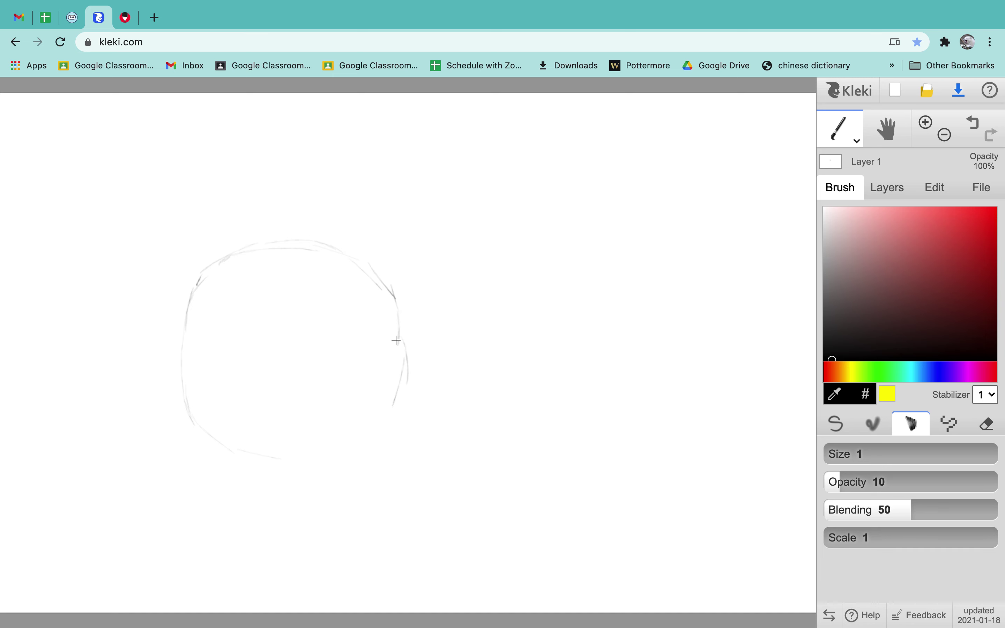
{"action": "mouse_move", "coordinate": [393, 405]}
{"action": "left_mouse_down"}
{"action": "mouse_move", "coordinate": [380, 439]}
{"action": "mouse_move", "coordinate": [337, 447]}
{"action": "left_mouse_up"}
{"action": "mouse_move", "coordinate": [230, 447]}
{"action": "left_mouse_down"}
{"action": "mouse_move", "coordinate": [285, 459]}
{"action": "mouse_move", "coordinate": [340, 447]}
{"action": "mouse_move", "coordinate": [389, 392]}
{"action": "mouse_move", "coordinate": [369, 420]}
{"action": "left_mouse_up"}
{"action": "mouse_move", "coordinate": [297, 245]}
{"action": "left_mouse_down"}
{"action": "mouse_move", "coordinate": [388, 296]}
{"action": "mouse_move", "coordinate": [391, 395]}
{"action": "left_mouse_up"}
Draft the canvas text "this is the circle for the face." and discard it without placing it.
{"action": "left_click", "coordinate": [885, 129]}
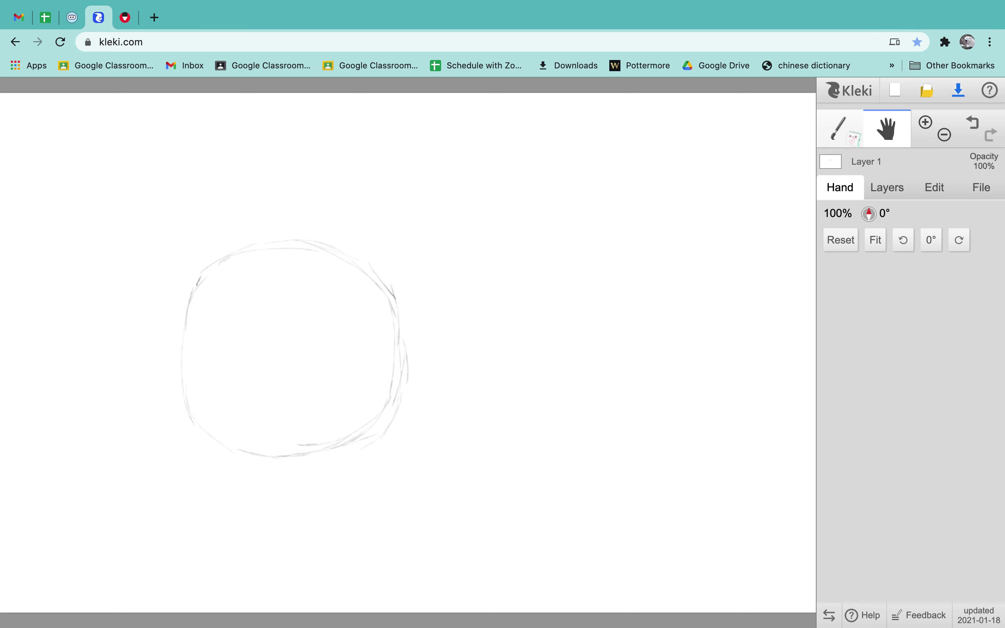
{"action": "left_click", "coordinate": [856, 137]}
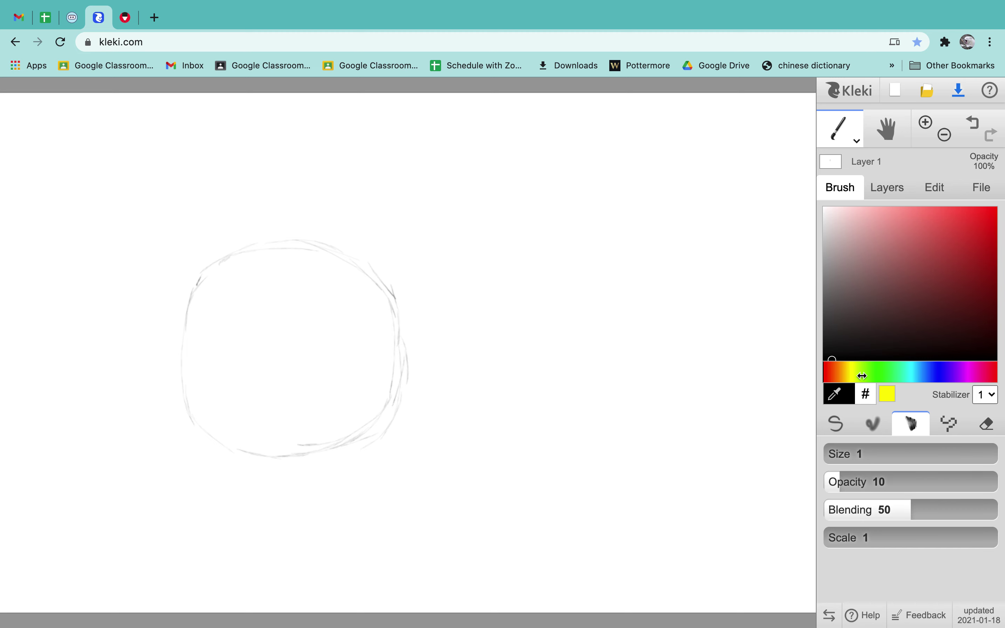
{"action": "left_click", "coordinate": [856, 140]}
{"action": "left_click", "coordinate": [841, 203]}
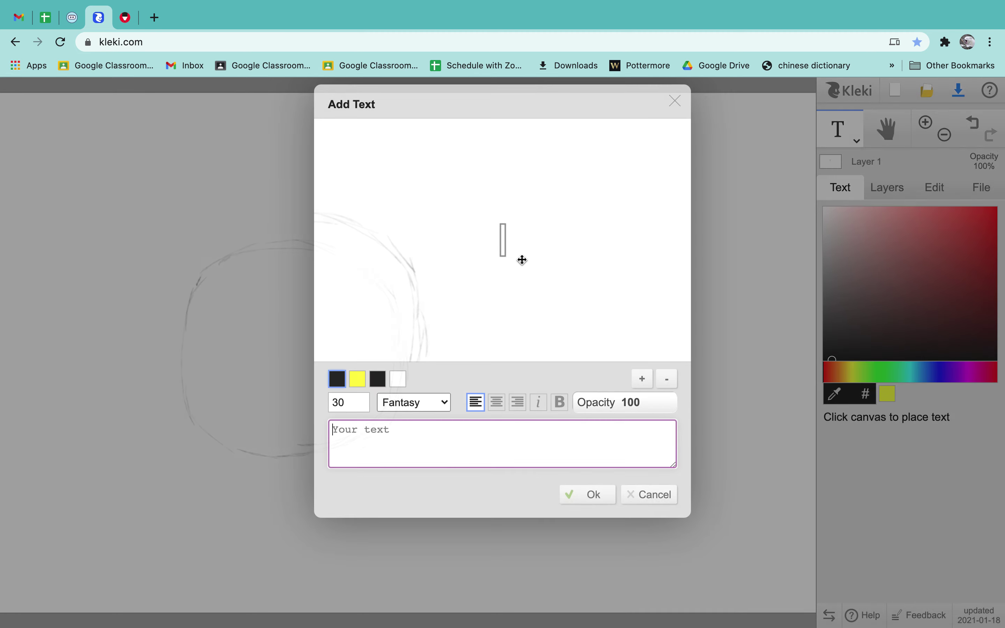
{"action": "left_click", "coordinate": [483, 267]}
{"action": "type", "text": "E"}
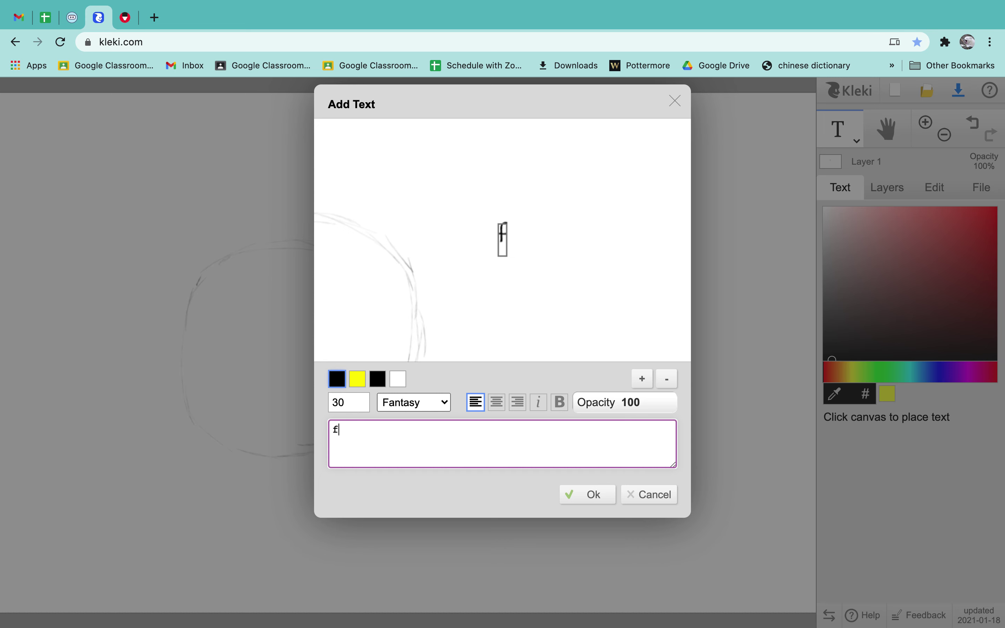
{"action": "key", "text": "BackSpace"}
{"action": "type", "text": "this is the"}
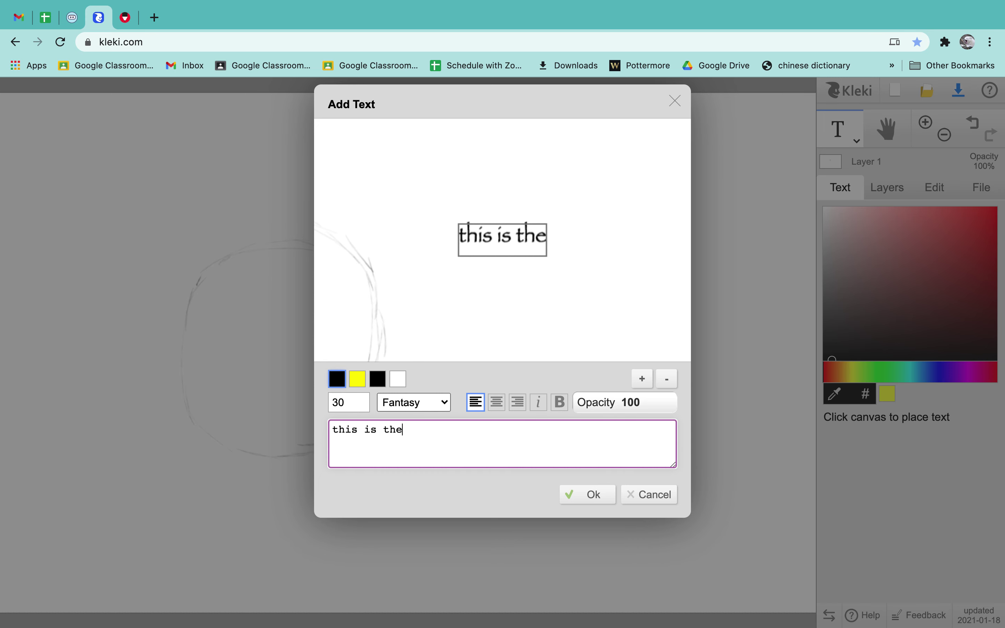
{"action": "type", "text": " circle for the fa"}
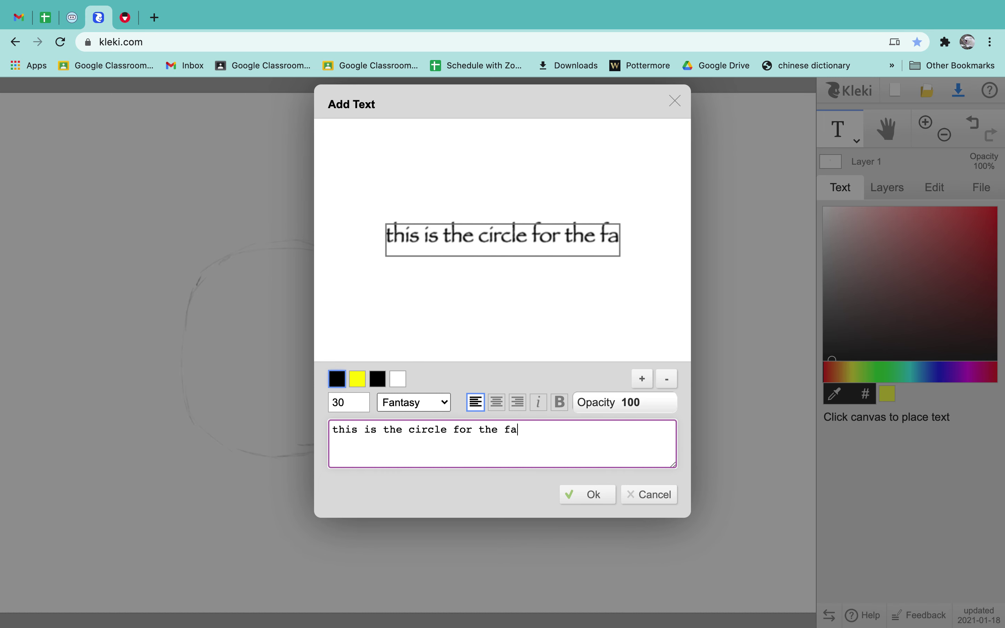
{"action": "type", "text": "ce."}
{"action": "left_click", "coordinate": [650, 494]}
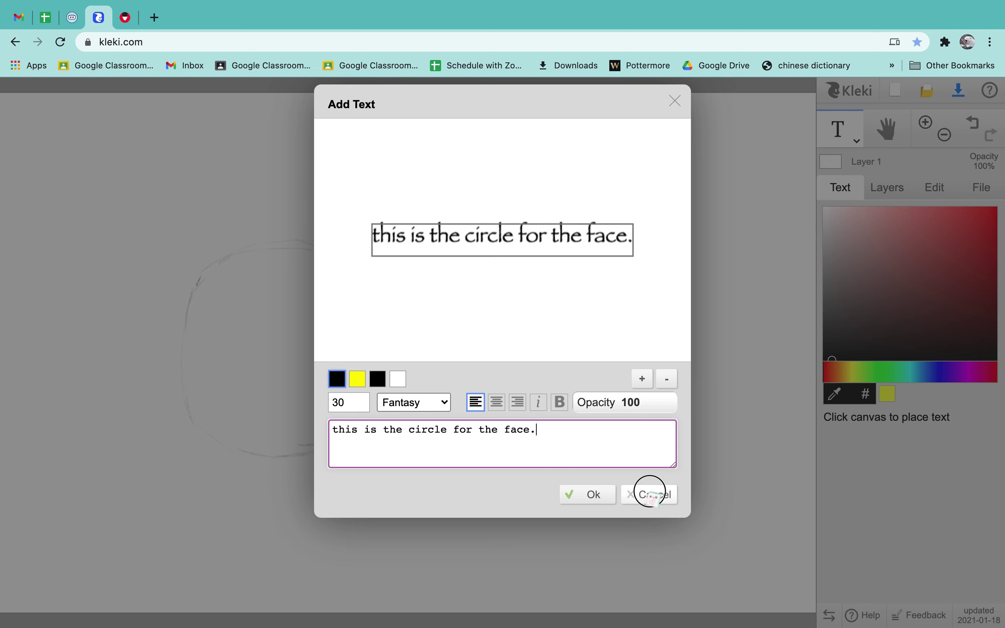
Sketch two pointed cat ears on the upper left and upper right of the face circle with the blending brush.
{"action": "left_click", "coordinate": [856, 140]}
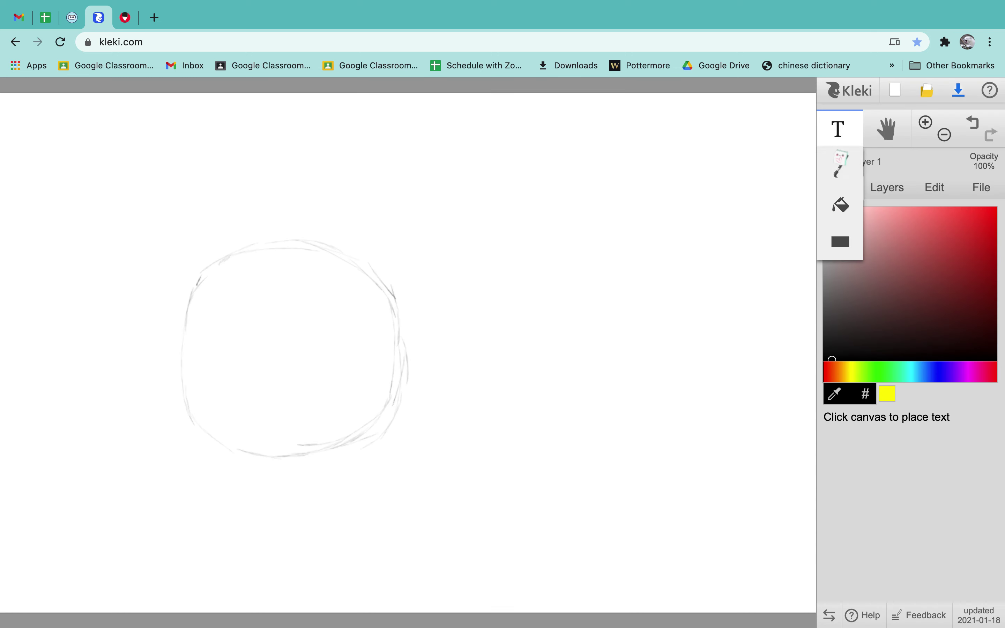
{"action": "left_click", "coordinate": [838, 166]}
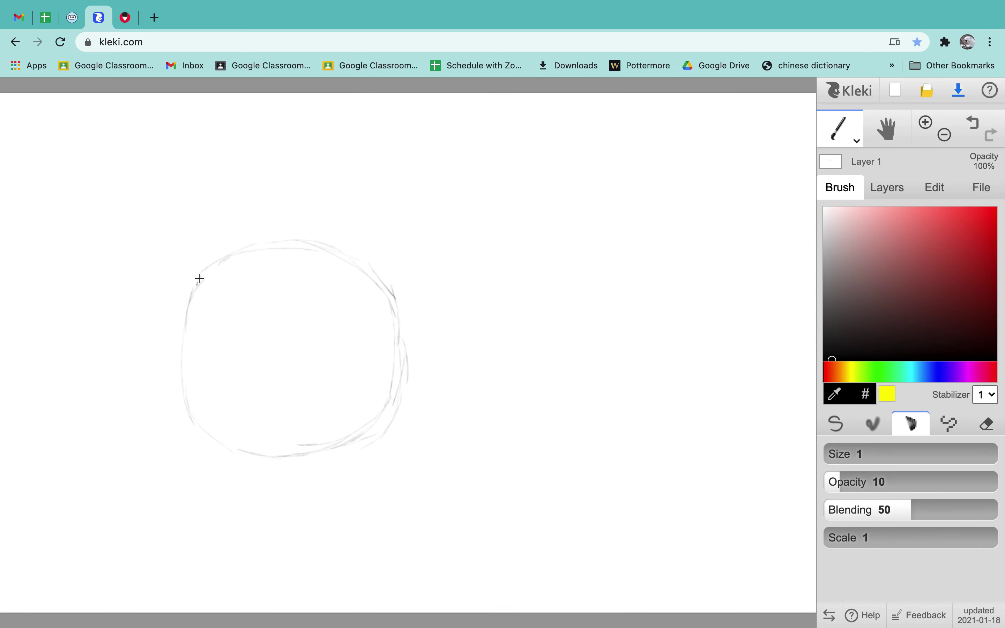
{"action": "mouse_move", "coordinate": [189, 282]}
{"action": "left_mouse_down"}
{"action": "mouse_move", "coordinate": [175, 235]}
{"action": "mouse_move", "coordinate": [192, 292]}
{"action": "mouse_move", "coordinate": [175, 249]}
{"action": "mouse_move", "coordinate": [182, 232]}
{"action": "mouse_move", "coordinate": [171, 243]}
{"action": "mouse_move", "coordinate": [184, 258]}
{"action": "mouse_move", "coordinate": [186, 236]}
{"action": "mouse_move", "coordinate": [211, 246]}
{"action": "mouse_move", "coordinate": [194, 232]}
{"action": "mouse_move", "coordinate": [173, 234]}
{"action": "mouse_move", "coordinate": [234, 243]}
{"action": "left_mouse_up"}
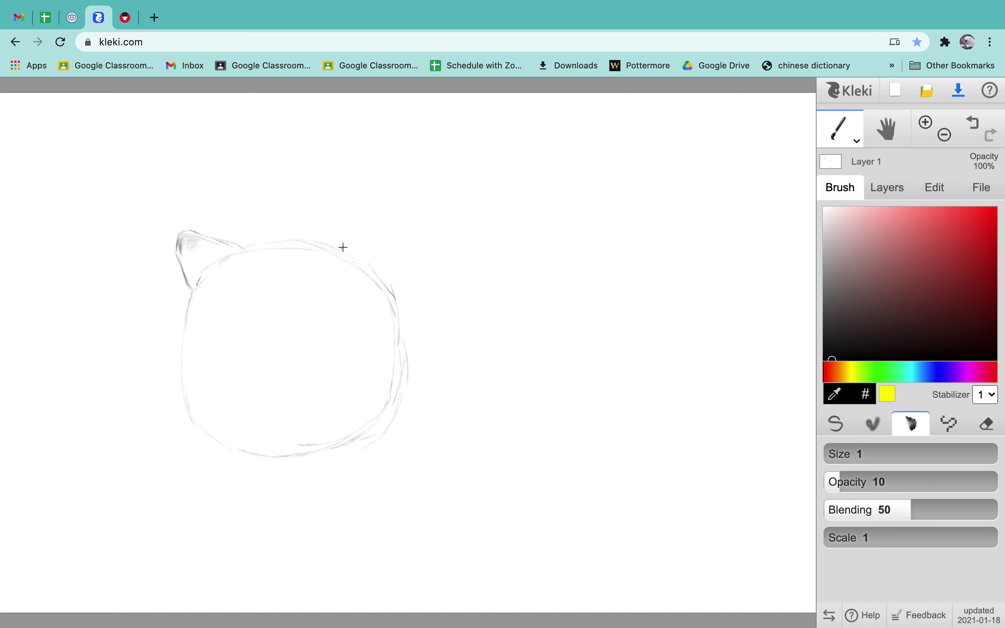
{"action": "mouse_move", "coordinate": [330, 250]}
{"action": "left_mouse_down"}
{"action": "mouse_move", "coordinate": [372, 228]}
{"action": "mouse_move", "coordinate": [385, 237]}
{"action": "mouse_move", "coordinate": [338, 238]}
{"action": "mouse_move", "coordinate": [399, 223]}
{"action": "mouse_move", "coordinate": [339, 242]}
{"action": "mouse_move", "coordinate": [392, 224]}
{"action": "mouse_move", "coordinate": [398, 248]}
{"action": "mouse_move", "coordinate": [403, 238]}
{"action": "mouse_move", "coordinate": [389, 285]}
{"action": "mouse_move", "coordinate": [398, 227]}
{"action": "mouse_move", "coordinate": [405, 260]}
{"action": "mouse_move", "coordinate": [387, 281]}
{"action": "mouse_move", "coordinate": [394, 255]}
{"action": "mouse_move", "coordinate": [385, 292]}
{"action": "left_mouse_up"}
{"action": "left_click_drag", "start_coordinate": [405, 229], "coordinate": [404, 249]}
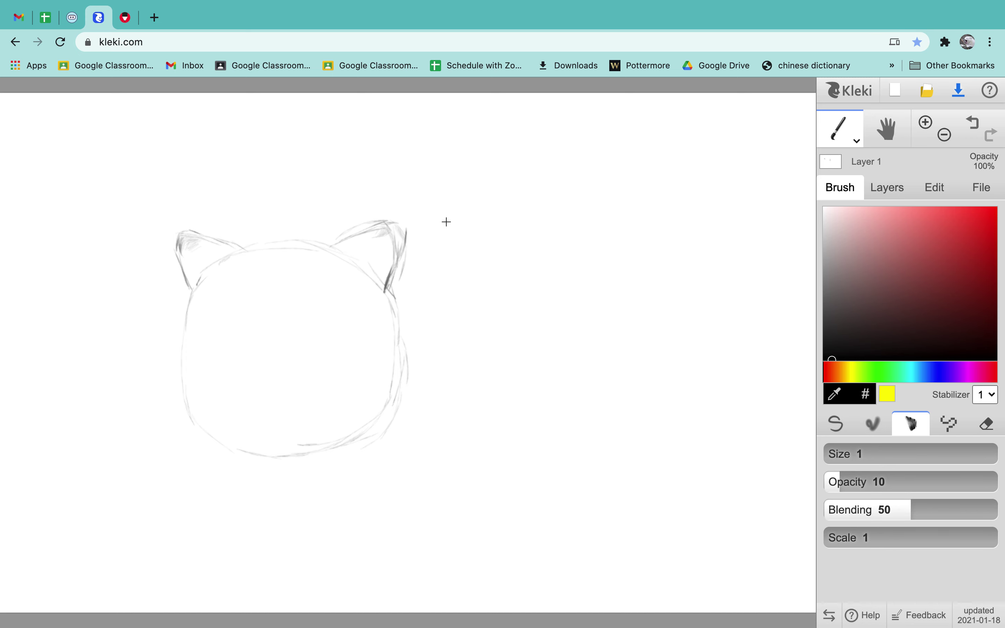
Start a new canvas text in the blank area beside the cat's head with the line "so actually today I am using kleki".
{"action": "left_click", "coordinate": [855, 137]}
{"action": "left_click", "coordinate": [847, 166]}
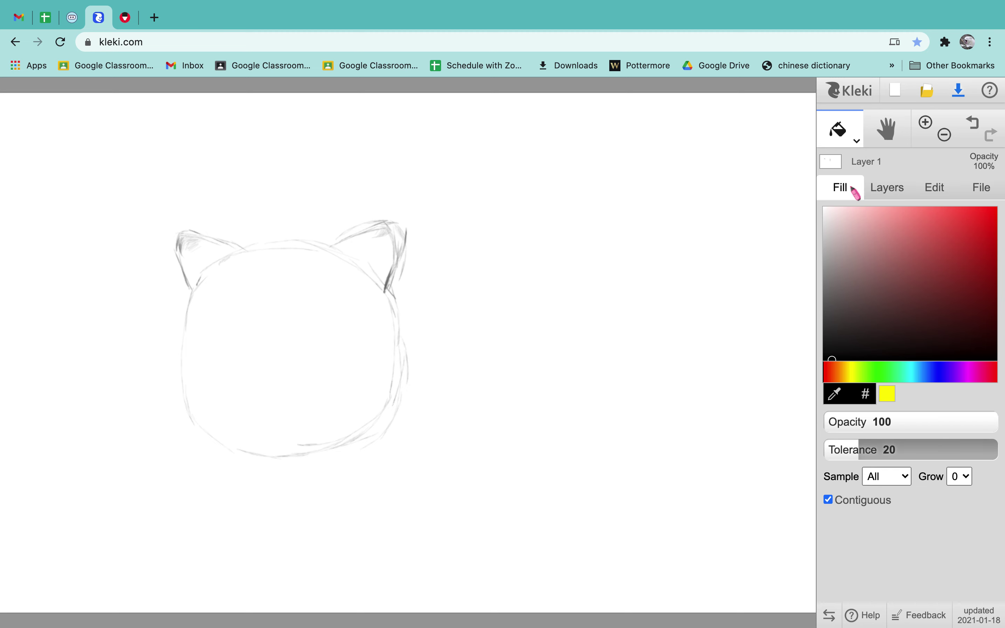
{"action": "left_click", "coordinate": [856, 140]}
{"action": "left_click", "coordinate": [843, 201]}
{"action": "left_click", "coordinate": [547, 221]}
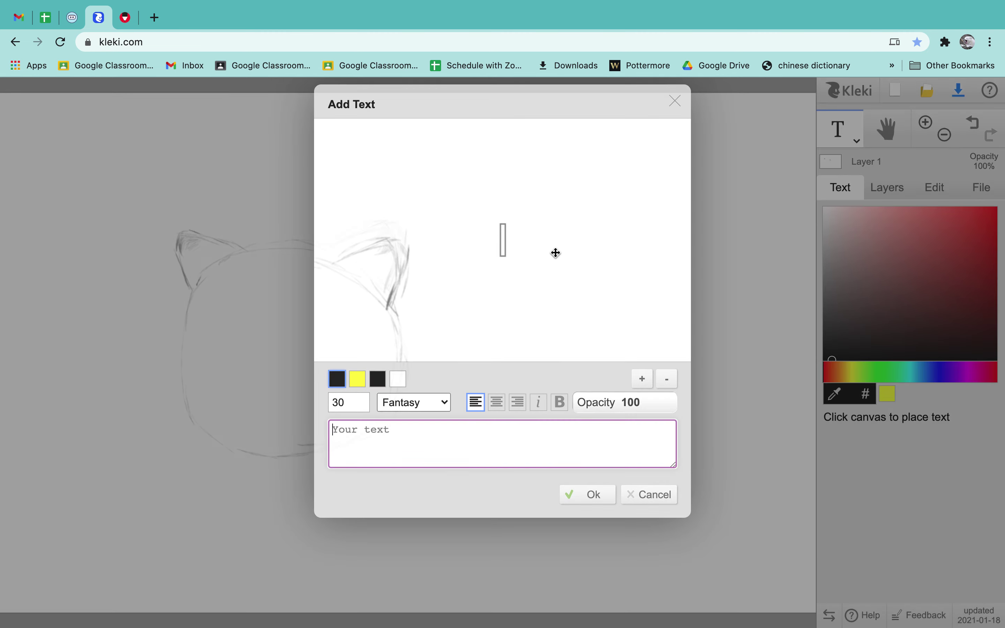
{"action": "type", "text": "so actu"}
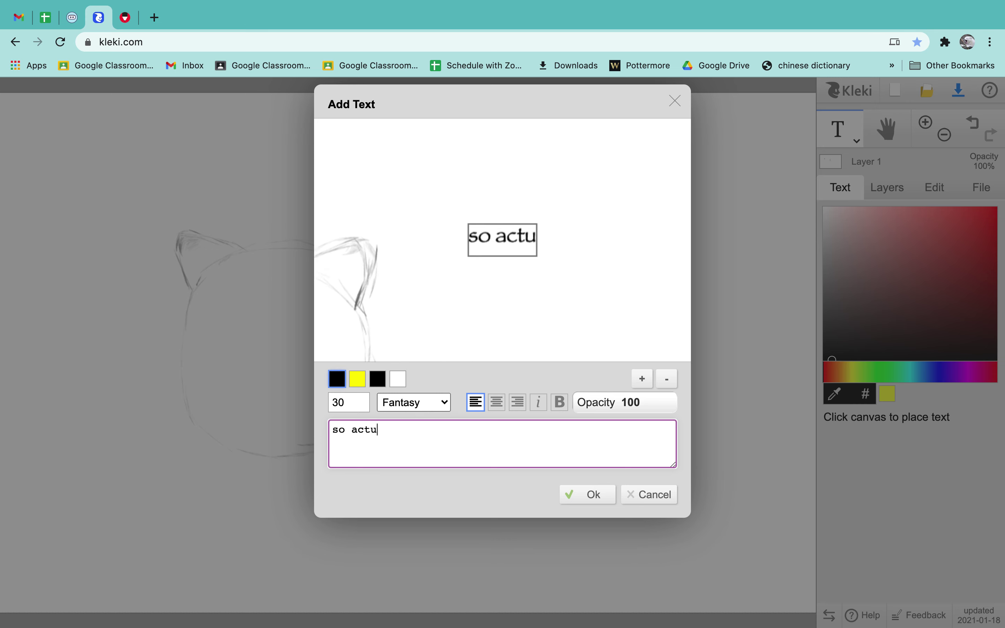
{"action": "type", "text": "ally today I"}
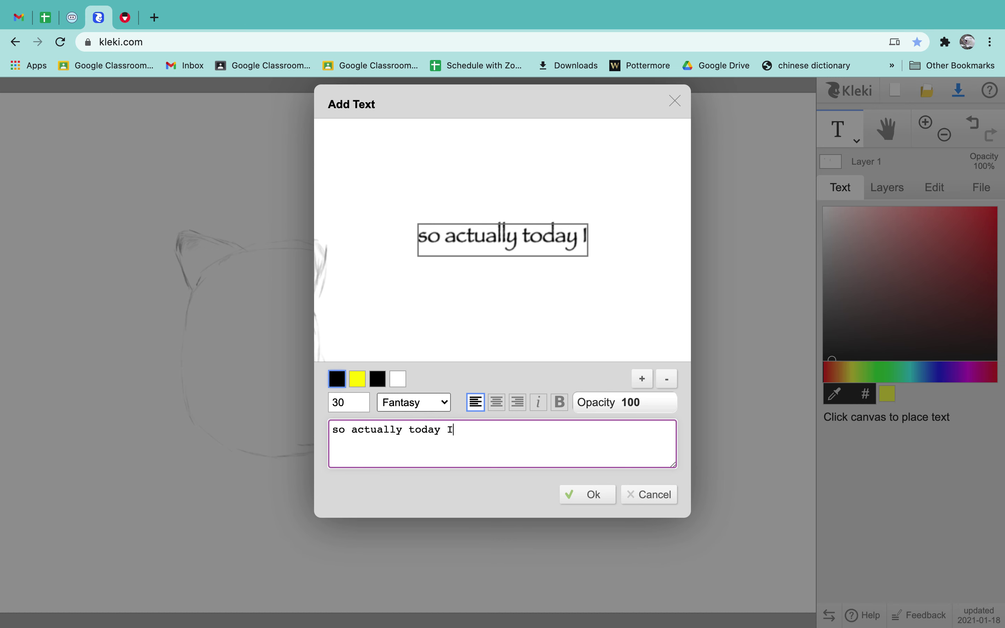
{"action": "type", "text": " am using Kle"}
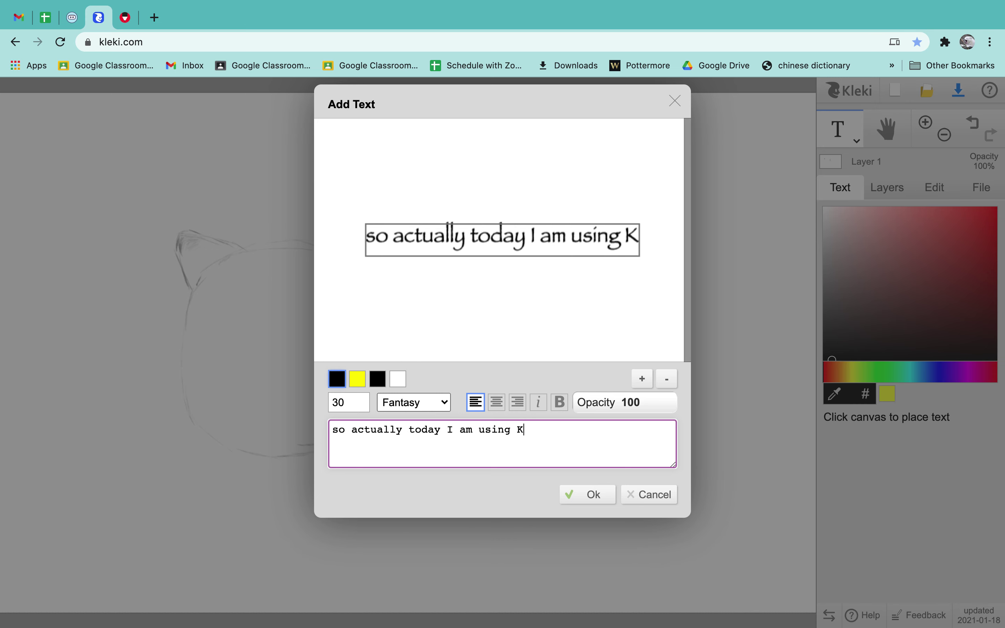
{"action": "key", "text": "BackSpace"}
{"action": "key", "text": "BackSpace"}
{"action": "key", "text": "BackSpace"}
{"action": "type", "text": "k;"}
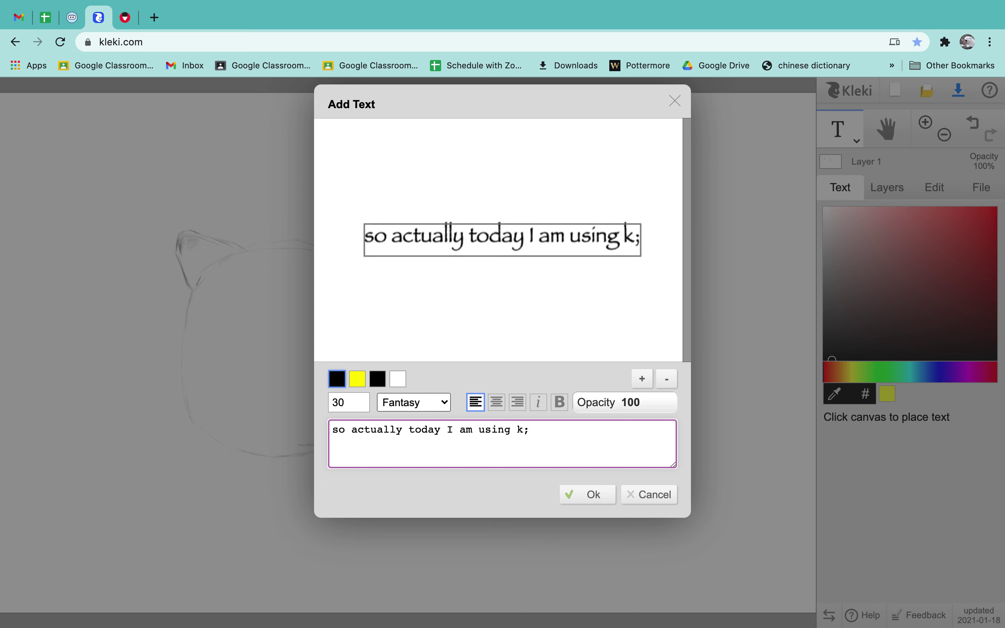
{"action": "key", "text": "BackSpace"}
{"action": "type", "text": "leki"}
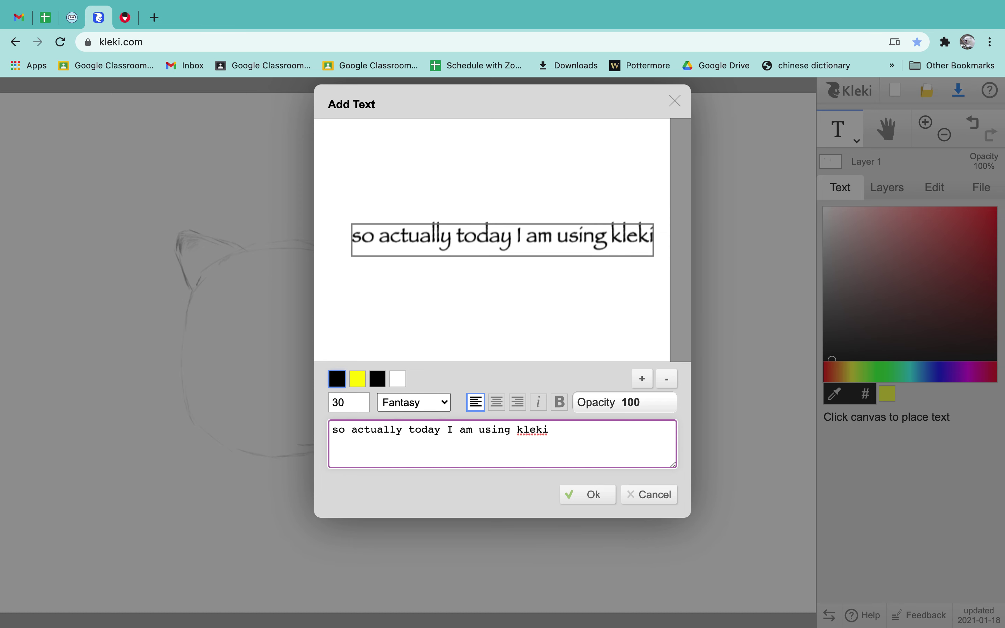
Add the second line ".com as you can see so yeah." to the text draft.
{"action": "key", "text": "Return"}
{"action": "type", "text": ".com as you "}
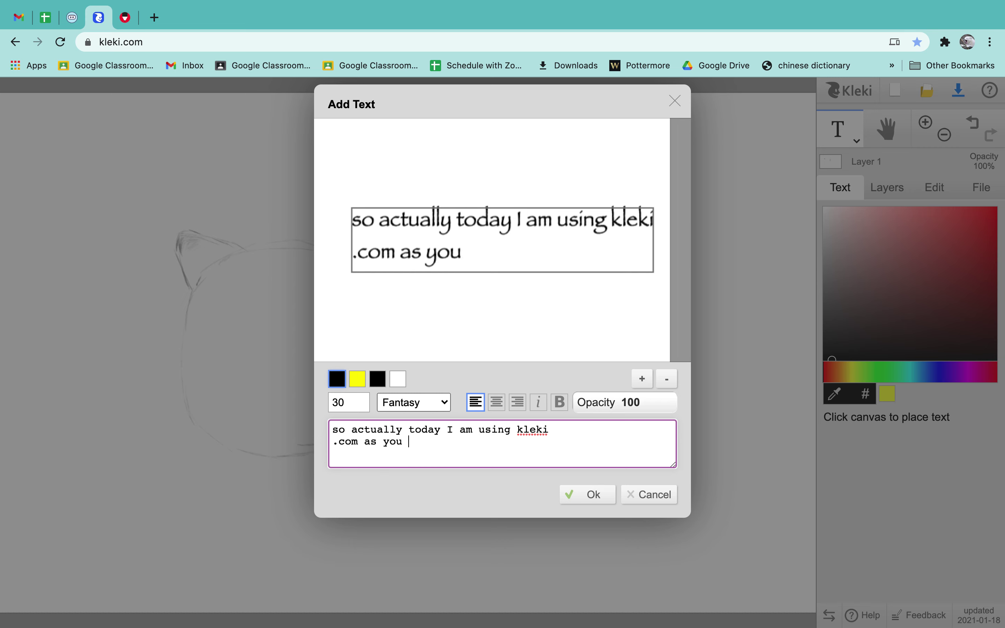
{"action": "type", "text": "can see"}
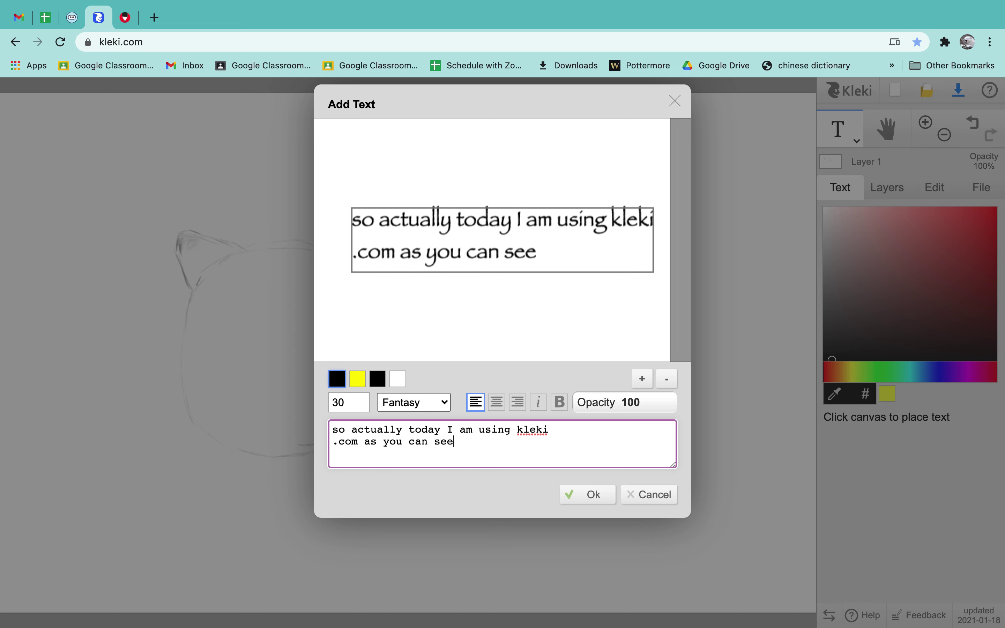
{"action": "left_click", "coordinate": [100, 42]}
{"action": "left_click", "coordinate": [494, 442]}
{"action": "type", "text": "so yeah"}
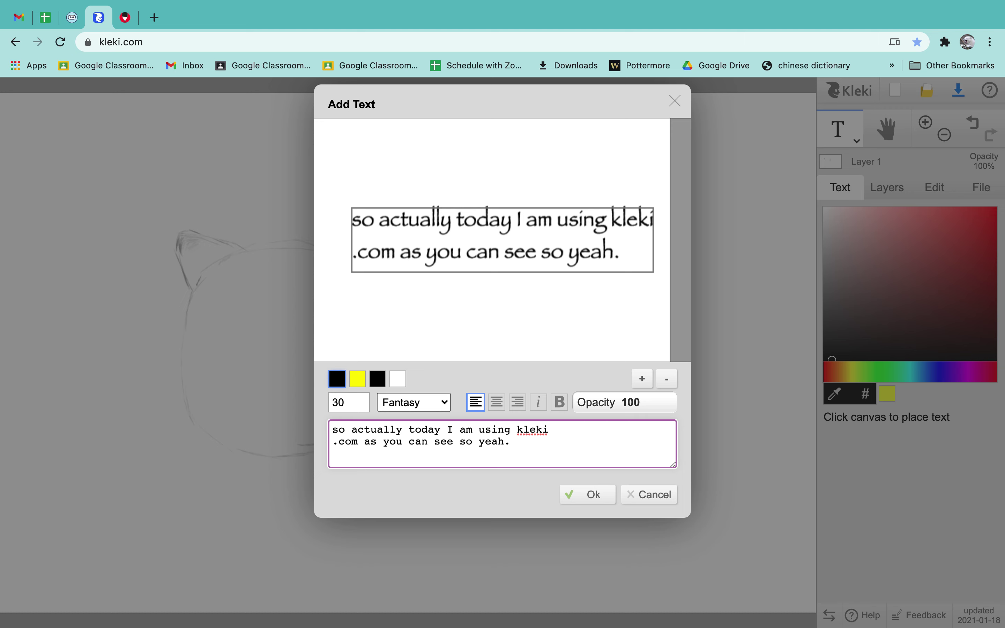
{"action": "type", "text": "."}
Add a third line reading "Now add some triangles for the" to the text draft.
{"action": "key", "text": "Return"}
{"action": "type", "text": "T"}
{"action": "key", "text": "BackSpace"}
{"action": "key", "text": "BackSpace"}
{"action": "key", "text": "Return"}
{"action": "type", "text": "Now "}
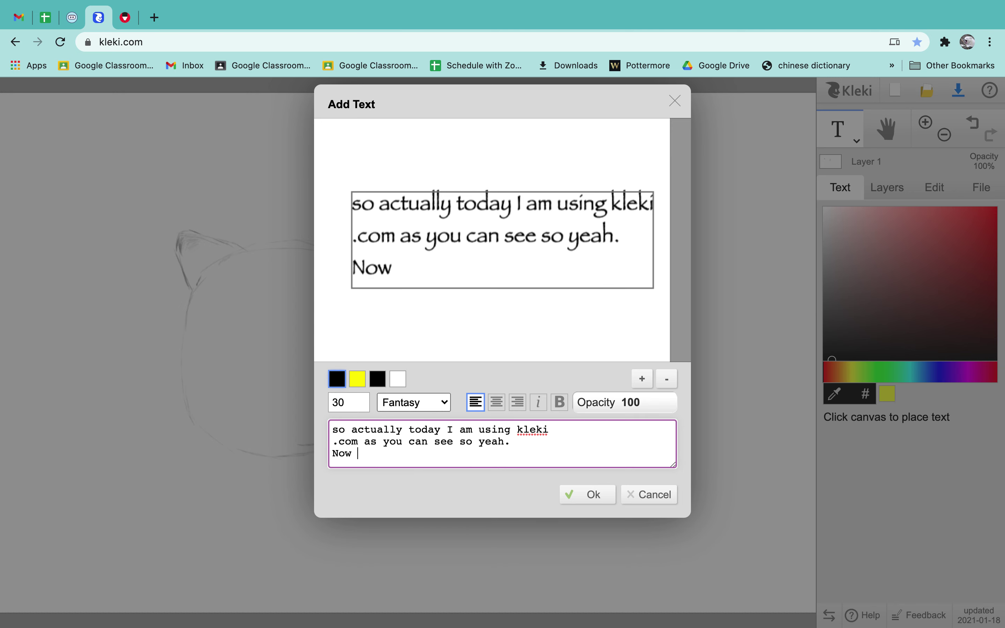
{"action": "type", "text": "add some "}
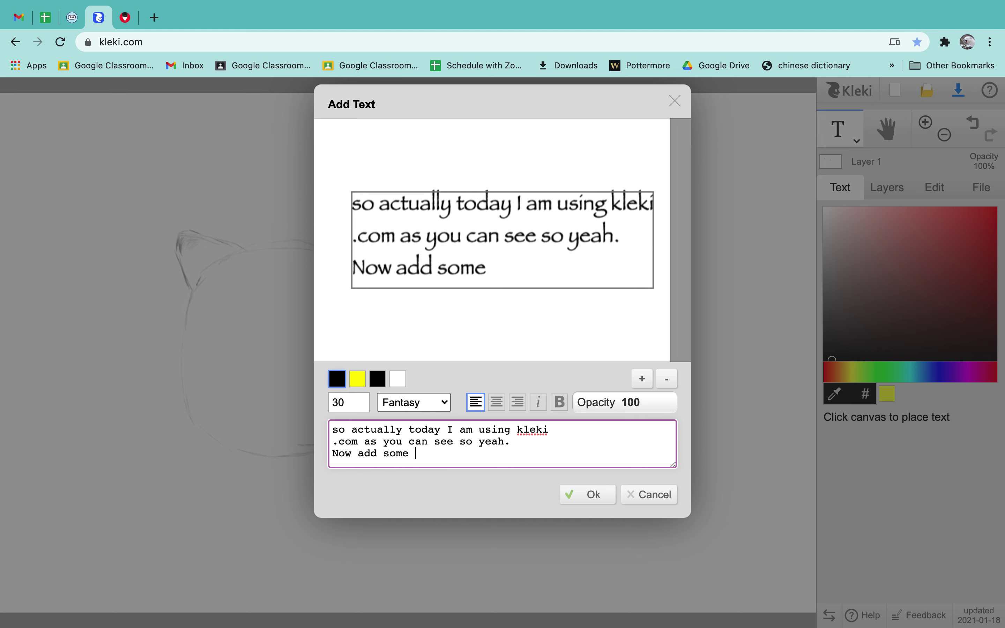
{"action": "type", "text": "triagle"}
{"action": "key", "text": "BackSpace"}
{"action": "key", "text": "BackSpace"}
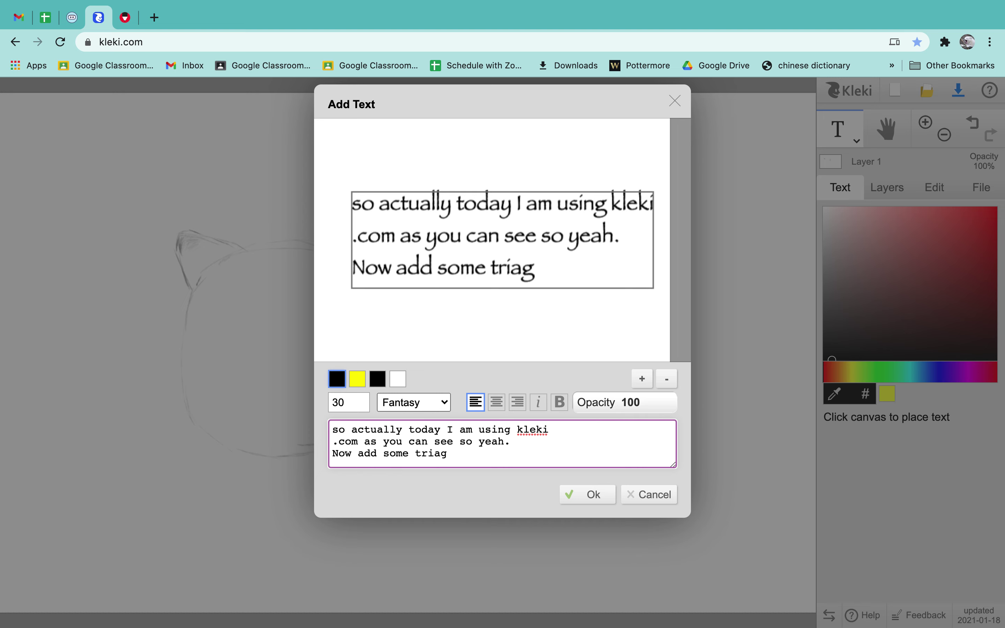
{"action": "key", "text": "BackSpace"}
{"action": "type", "text": "ngles for the "}
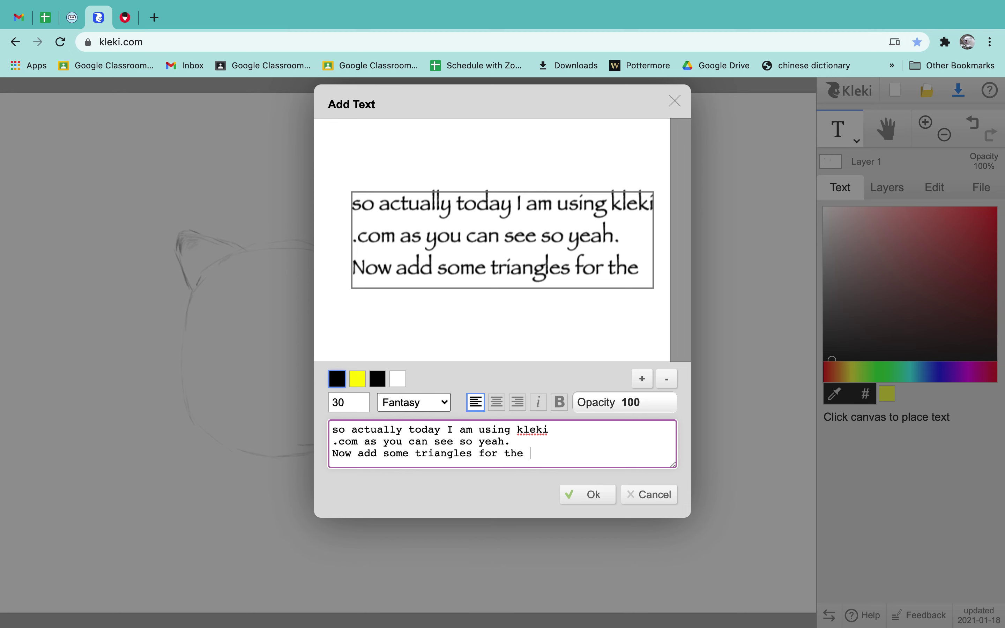
Finish the draft with the line "ears, we can sharpen them up later." and discard the text without placing it.
{"action": "type", "text": "ear"}
{"action": "key", "text": "BackSpace"}
{"action": "key", "text": "BackSpace"}
{"action": "key", "text": "BackSpace"}
{"action": "key", "text": "Return"}
{"action": "type", "text": "ears, we"}
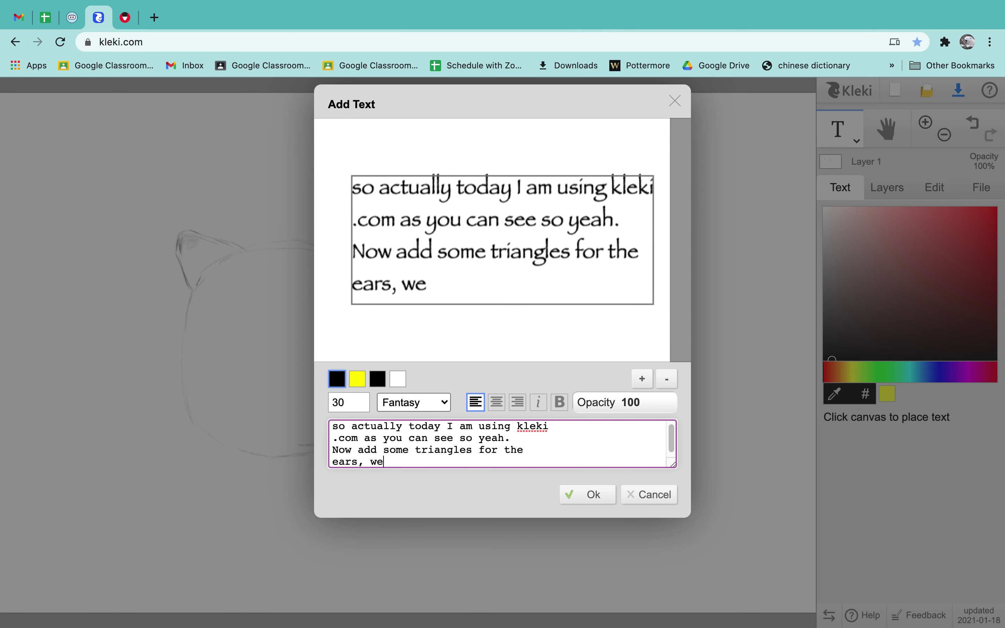
{"action": "type", "text": " ca n sharp"}
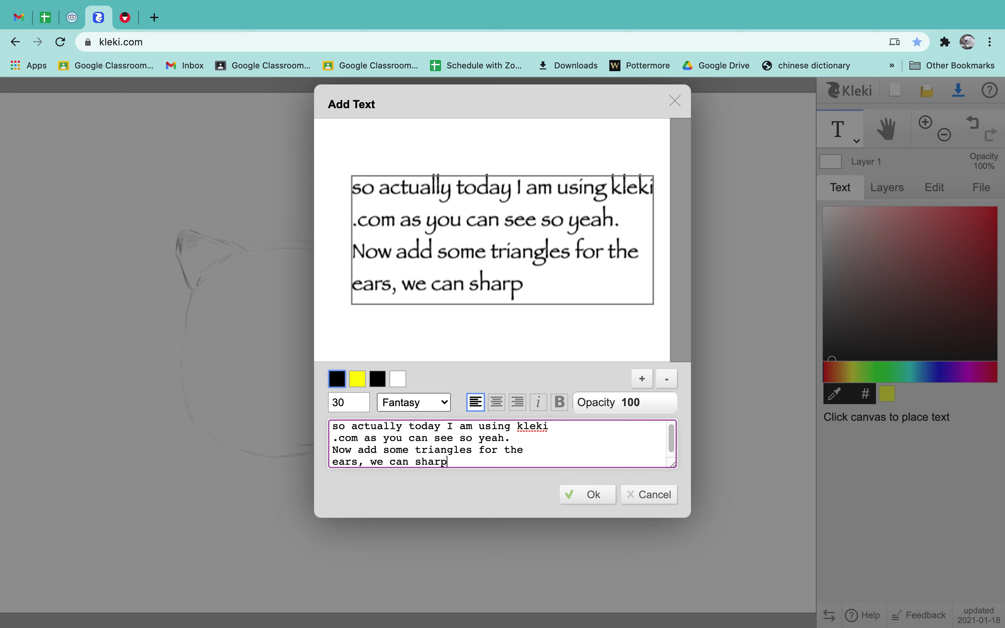
{"action": "type", "text": "en them up later."}
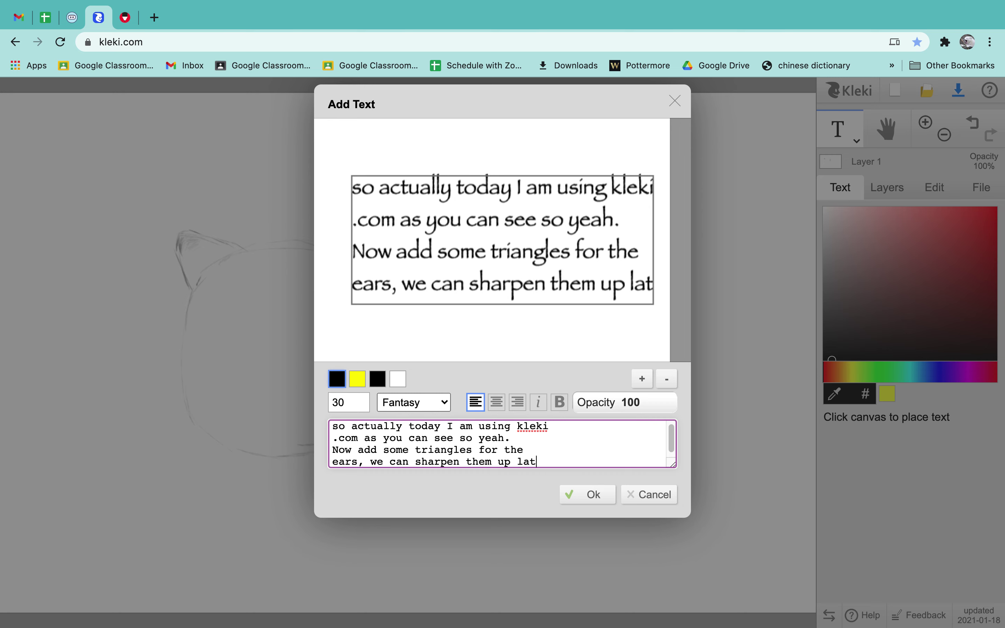
{"action": "left_click", "coordinate": [646, 493]}
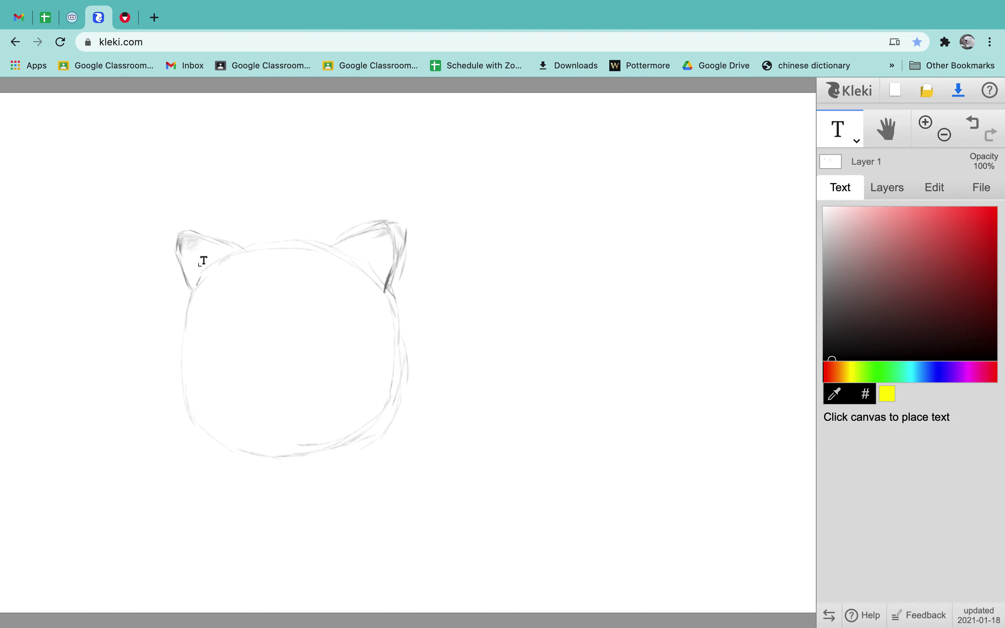
Sketch faint horizontal guide lines across the cat's face for the eyes, nose and mouth with the blending brush.
{"action": "left_click", "coordinate": [876, 141]}
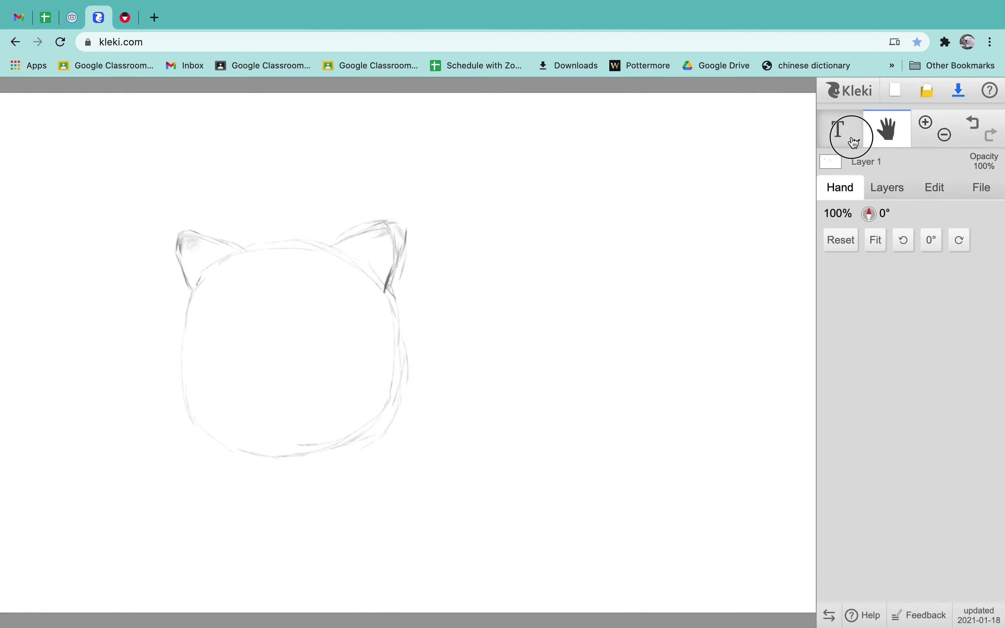
{"action": "left_click", "coordinate": [854, 142]}
{"action": "left_click", "coordinate": [837, 164]}
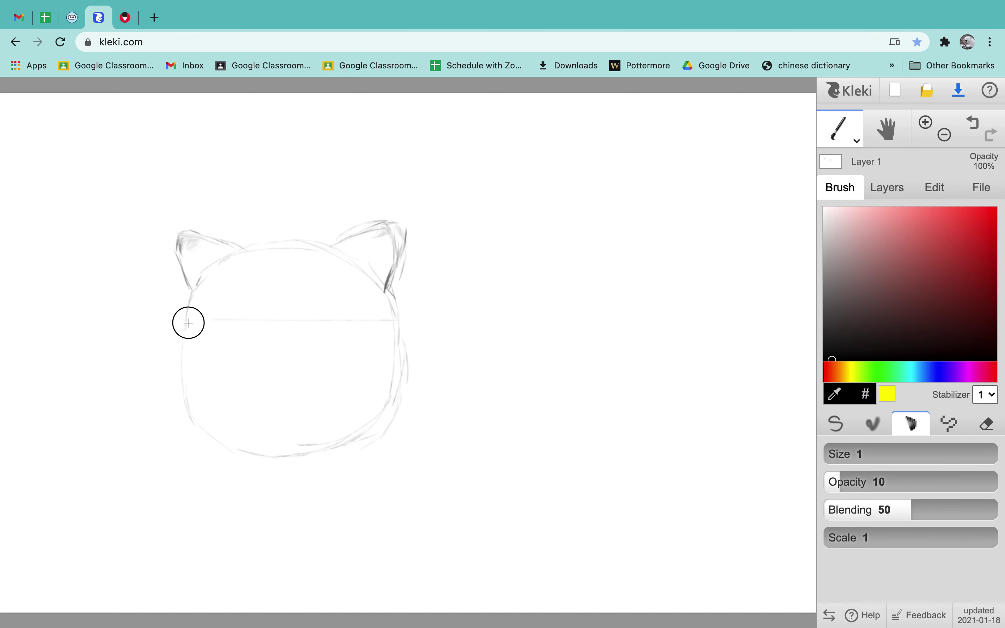
{"action": "left_click_drag", "start_coordinate": [186, 320], "coordinate": [346, 322]}
{"action": "left_click_drag", "start_coordinate": [195, 355], "coordinate": [398, 362]}
Sketch a large, rough horizontal oval for the cat's body, extending from below the head toward the canvas's lower right.
{"action": "mouse_move", "coordinate": [773, 505]}
{"action": "left_mouse_down"}
{"action": "mouse_move", "coordinate": [750, 523]}
{"action": "mouse_move", "coordinate": [632, 529]}
{"action": "mouse_move", "coordinate": [643, 548]}
{"action": "mouse_move", "coordinate": [454, 567]}
{"action": "mouse_move", "coordinate": [571, 569]}
{"action": "mouse_move", "coordinate": [481, 562]}
{"action": "left_mouse_up"}
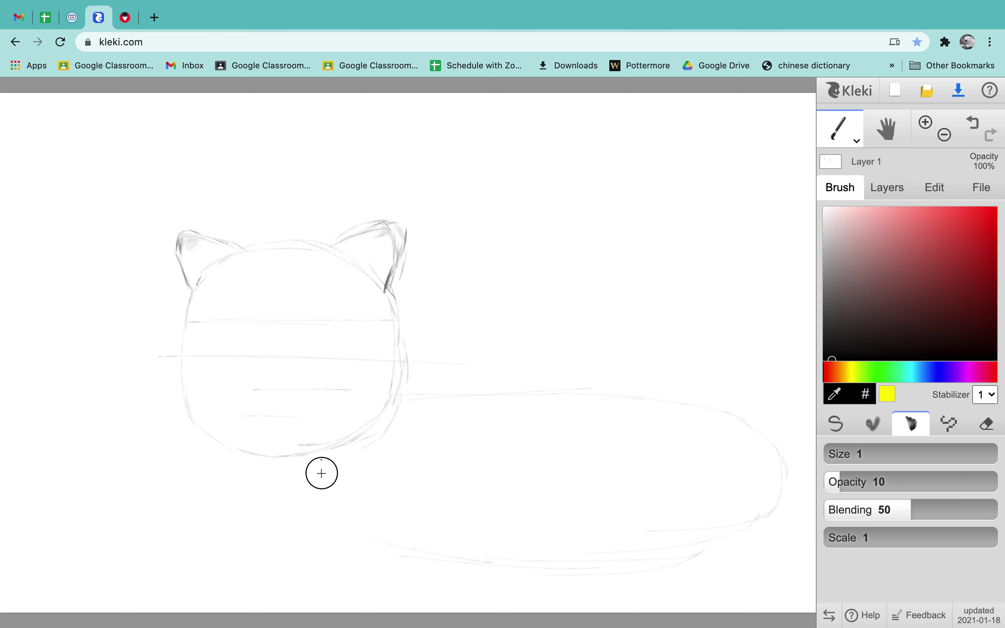
{"action": "left_click_drag", "start_coordinate": [321, 469], "coordinate": [490, 563]}
{"action": "mouse_move", "coordinate": [439, 586]}
{"action": "left_mouse_down"}
{"action": "mouse_move", "coordinate": [552, 601]}
{"action": "mouse_move", "coordinate": [769, 509]}
{"action": "mouse_move", "coordinate": [522, 608]}
{"action": "left_mouse_up"}
{"action": "left_click_drag", "start_coordinate": [773, 516], "coordinate": [781, 520]}
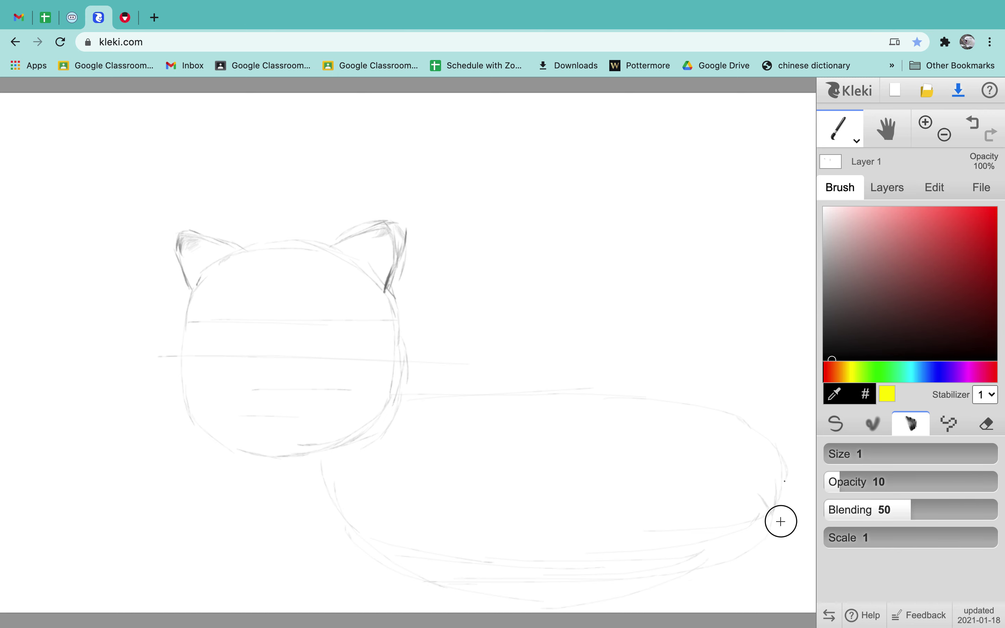
{"action": "left_click_drag", "start_coordinate": [322, 459], "coordinate": [321, 449]}
{"action": "left_click_drag", "start_coordinate": [487, 583], "coordinate": [580, 580]}
Start a new canvas text in the blank area above the body with the line "now mark the place you want the".
{"action": "left_click", "coordinate": [856, 140]}
{"action": "left_click", "coordinate": [839, 202]}
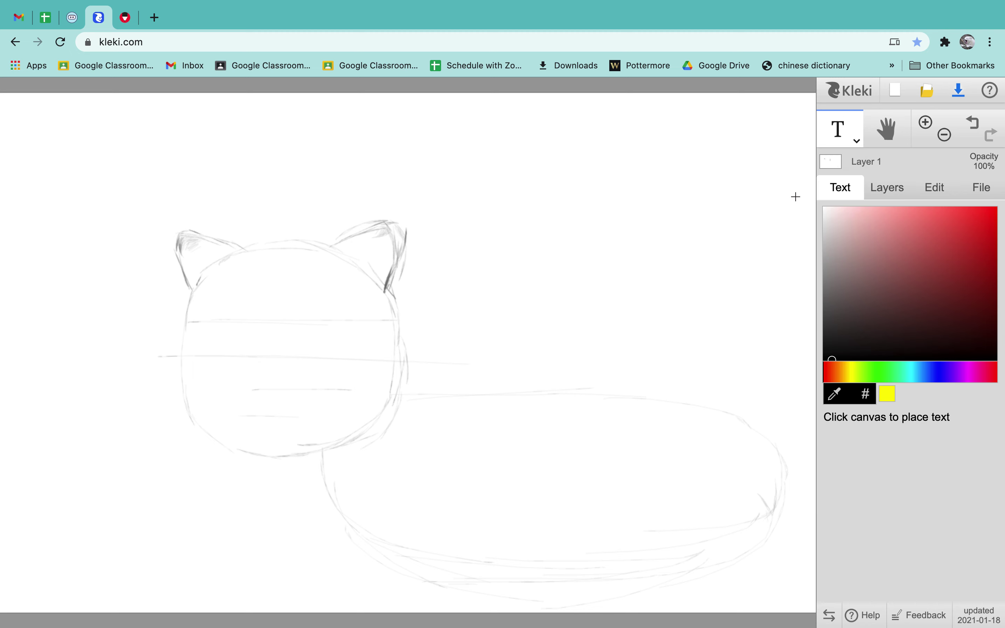
{"action": "left_click", "coordinate": [507, 267]}
{"action": "type", "text": "now mak"}
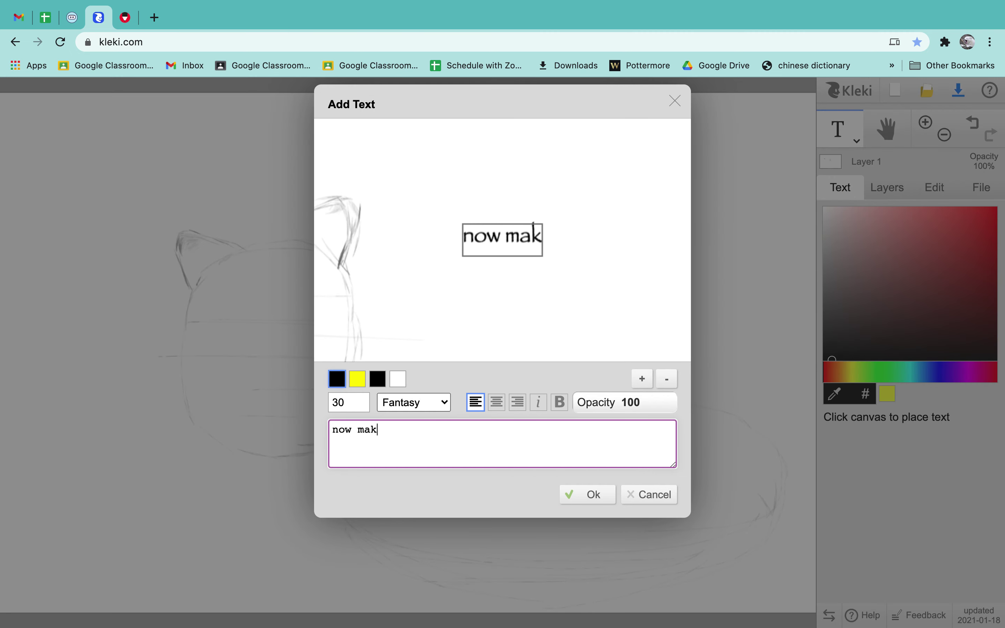
{"action": "key", "text": "BackSpace"}
{"action": "type", "text": "rk the spa"}
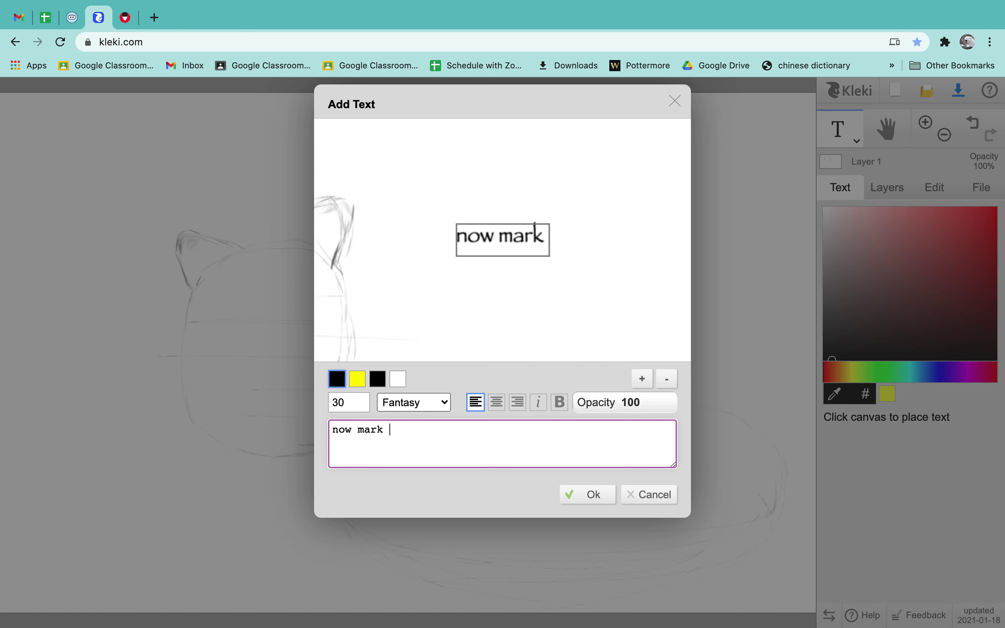
{"action": "key", "text": "BackSpace"}
{"action": "key", "text": "BackSpace"}
{"action": "key", "text": "BackSpace"}
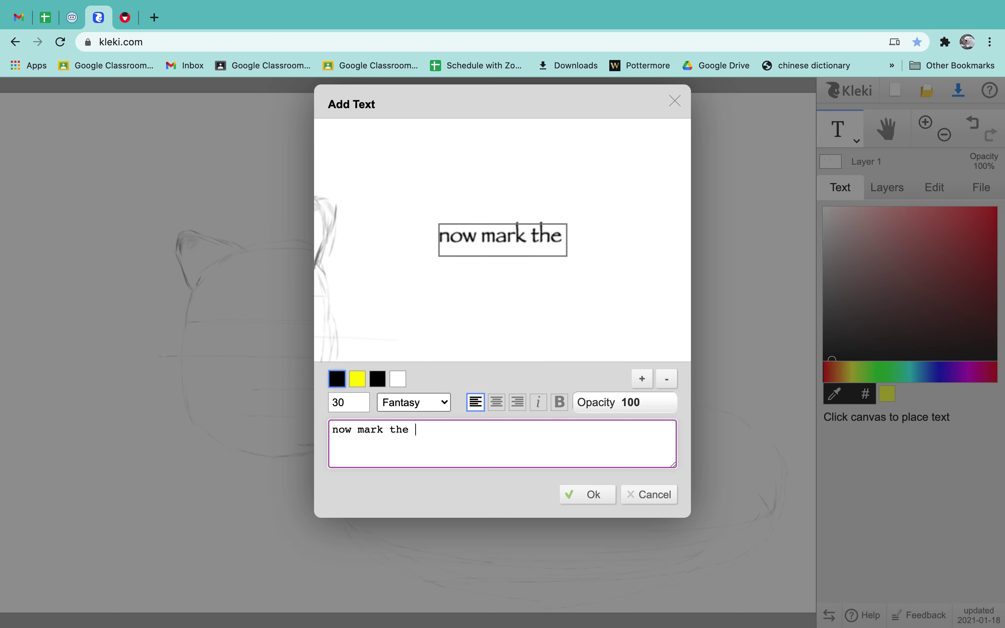
{"action": "type", "text": "place you want the"}
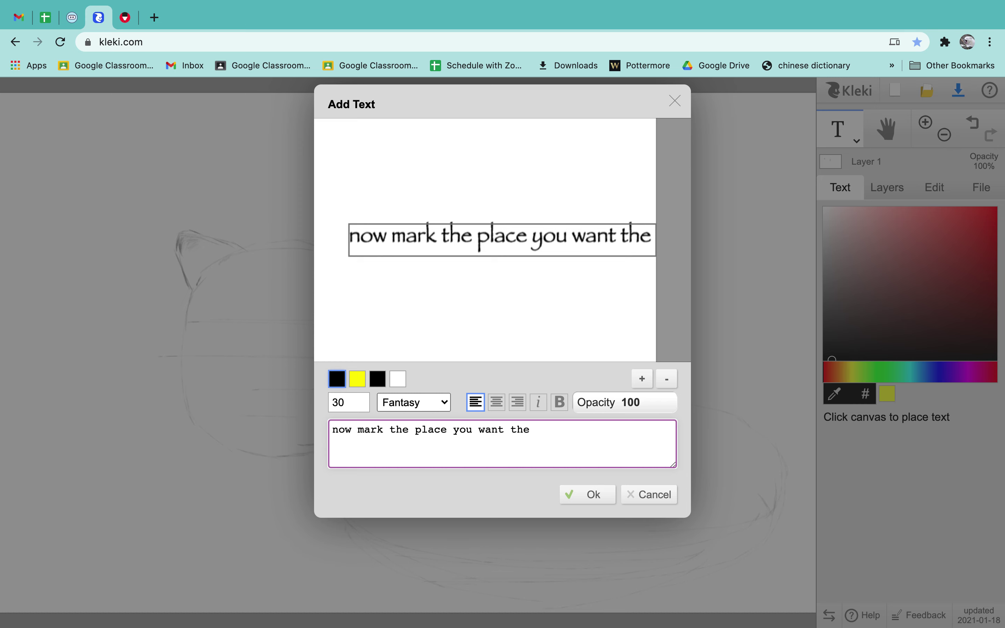
Add the second line "eyes mouth and nose to be, as" to the text draft.
{"action": "key", "text": "Return"}
{"action": "type", "text": "eyes mo"}
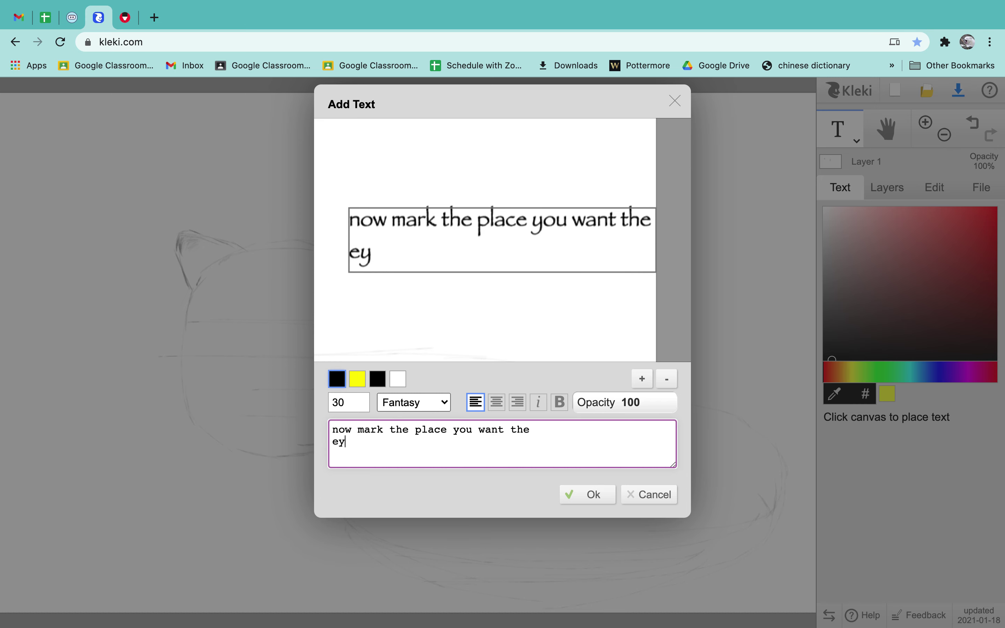
{"action": "type", "text": "a"}
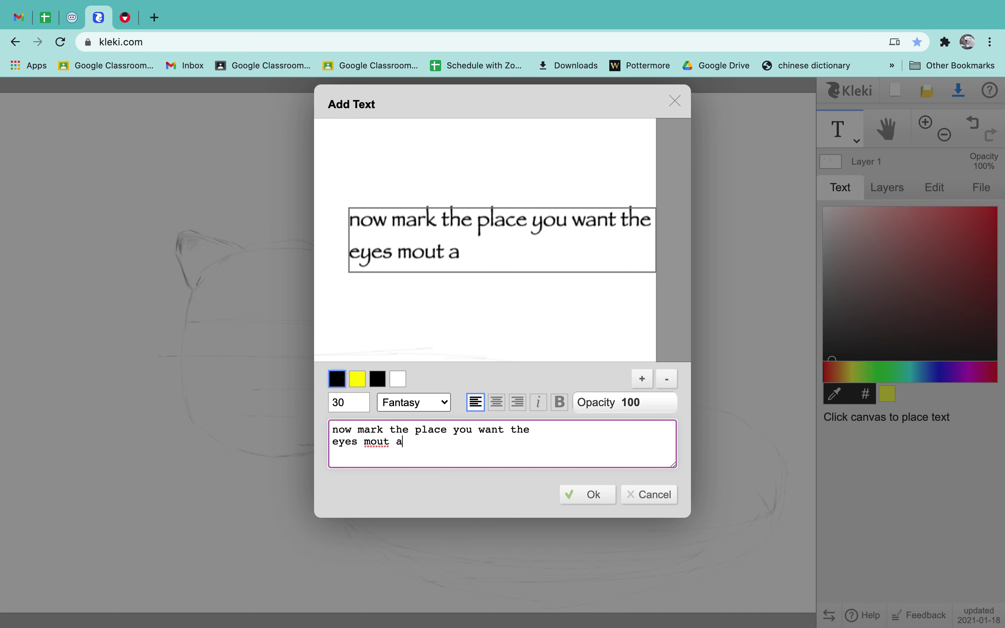
{"action": "key", "text": "BackSpace"}
{"action": "key", "text": "BackSpace"}
{"action": "type", "text": "h andn"}
{"action": "key", "text": "BackSpace"}
{"action": "type", "text": "n"}
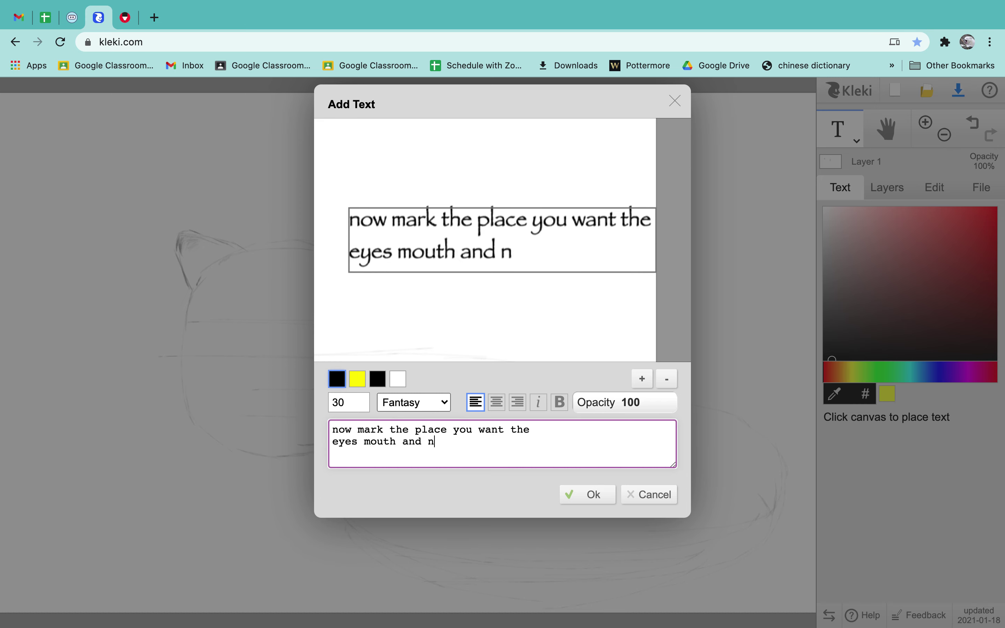
{"action": "type", "text": "ose to be, as wel"}
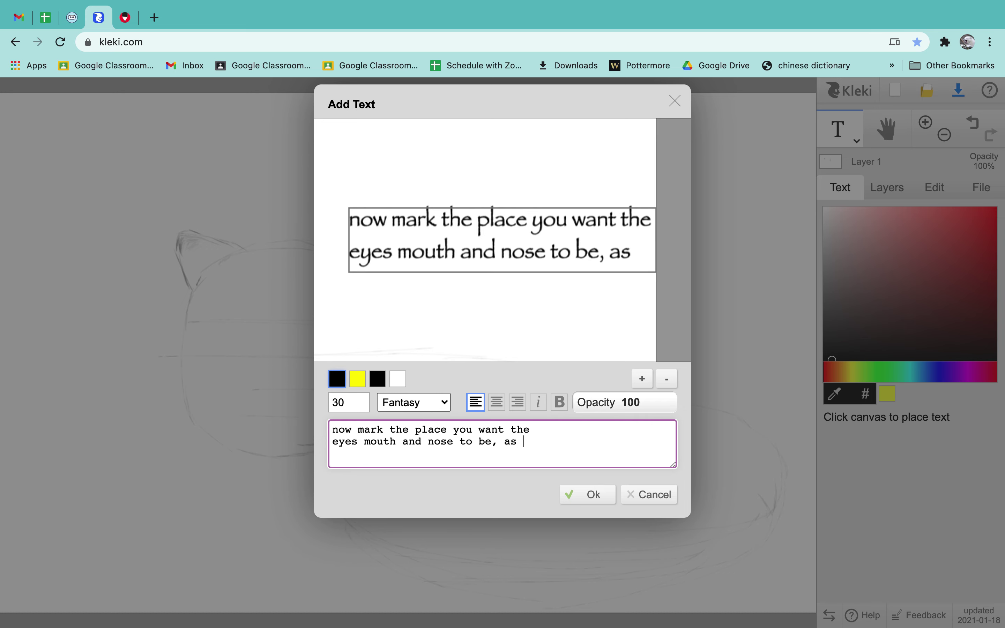
{"action": "key", "text": "BackSpace"}
{"action": "key", "text": "BackSpace"}
{"action": "key", "text": "BackSpace"}
Complete the text draft with the lines "well as mark the shape of" and "the body.".
{"action": "type", "text": "well as m"}
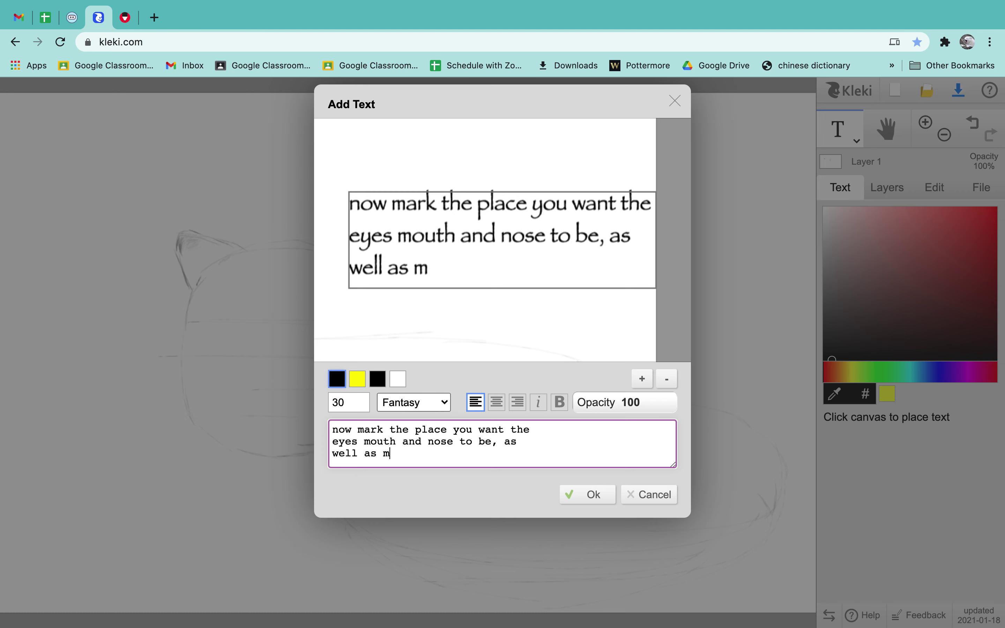
{"action": "type", "text": "ark the"}
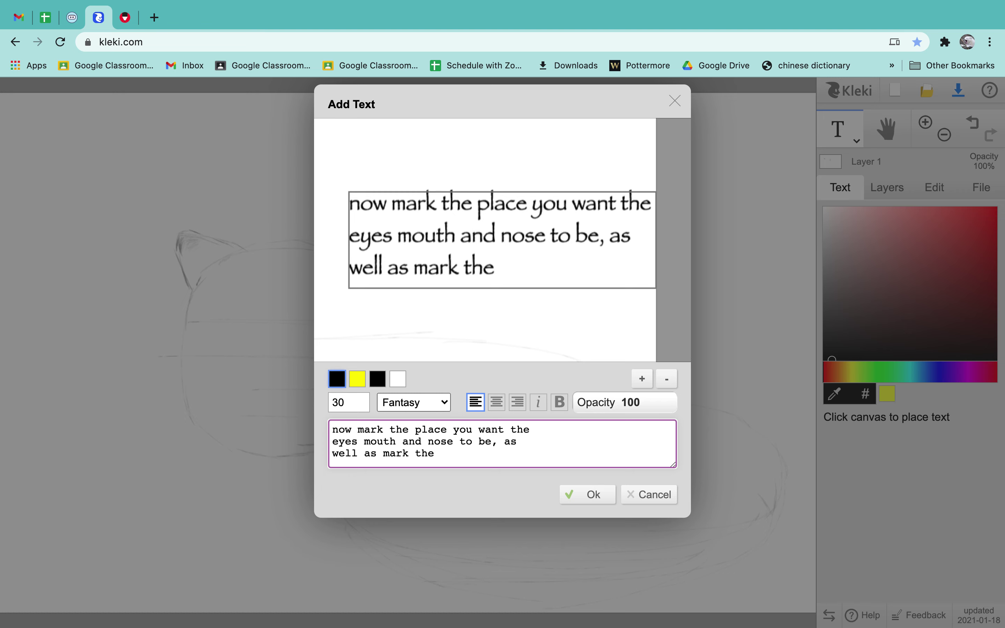
{"action": "type", "text": " she"}
{"action": "type", "text": "pe of"}
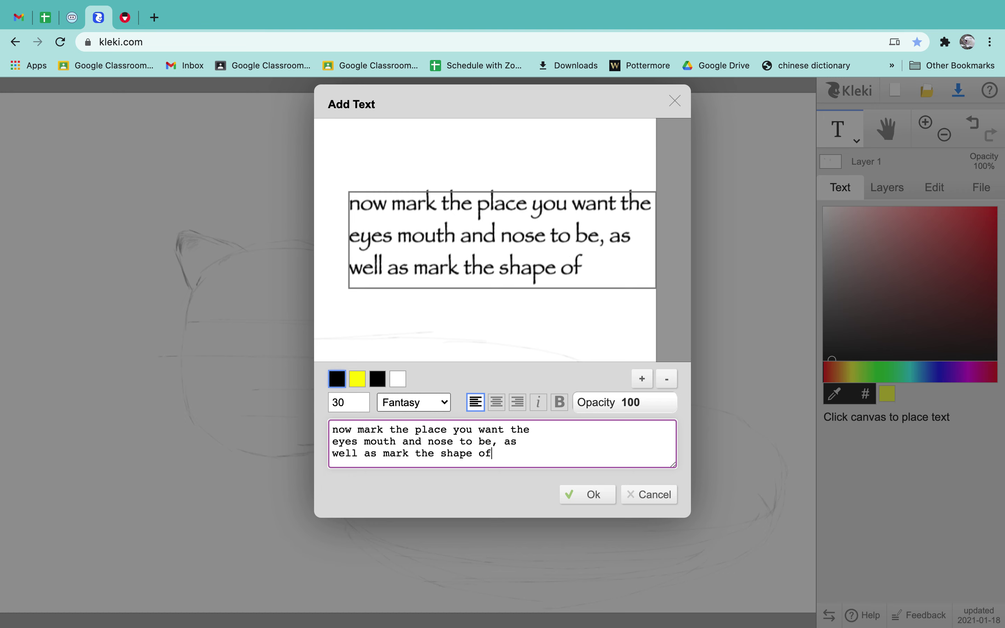
{"action": "key", "text": "Return"}
{"action": "type", "text": "the body."}
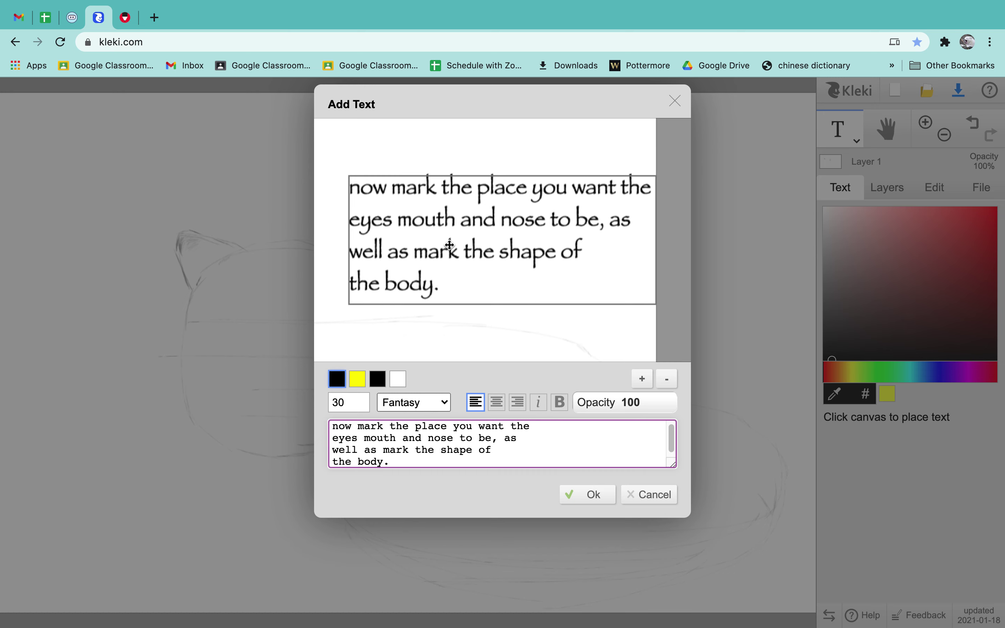
Shift the drawing slightly in the text preview, and discard the text draft without placing it.
{"action": "mouse_move", "coordinate": [367, 193]}
{"action": "left_mouse_down"}
{"action": "mouse_move", "coordinate": [352, 189]}
{"action": "mouse_move", "coordinate": [393, 197]}
{"action": "mouse_move", "coordinate": [380, 199]}
{"action": "left_mouse_up"}
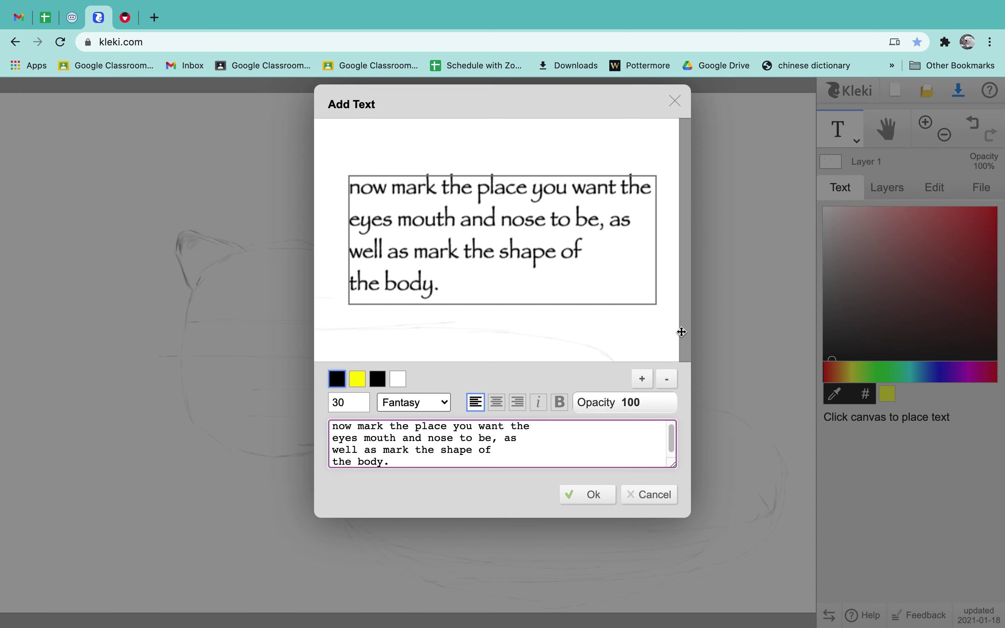
{"action": "left_click", "coordinate": [653, 492]}
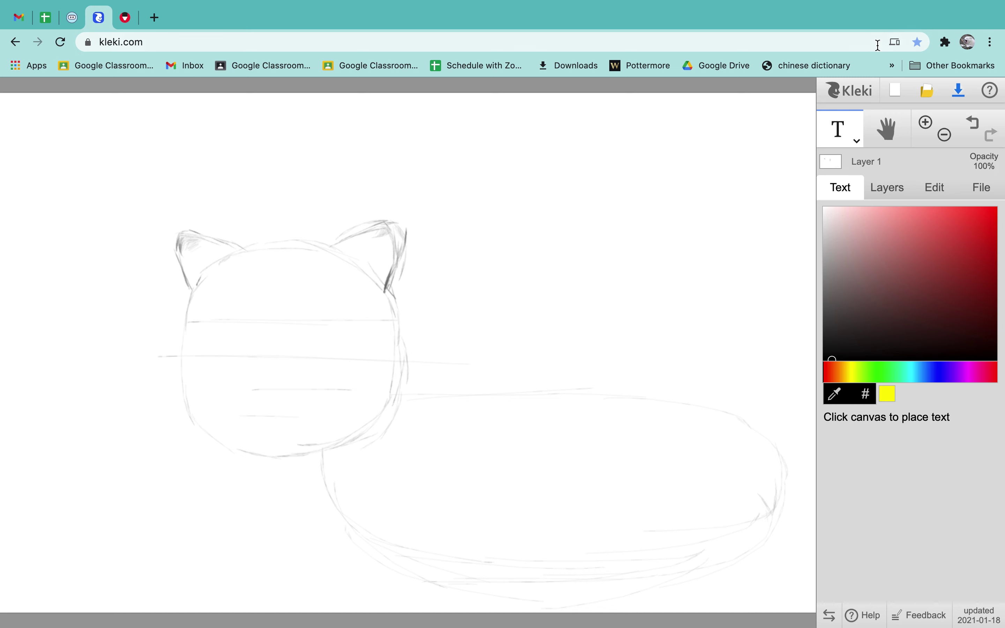
Sketch faint vertical strokes below the cat's body with the blending brush for the front and hind legs.
{"action": "left_click", "coordinate": [856, 140]}
{"action": "left_click", "coordinate": [838, 164]}
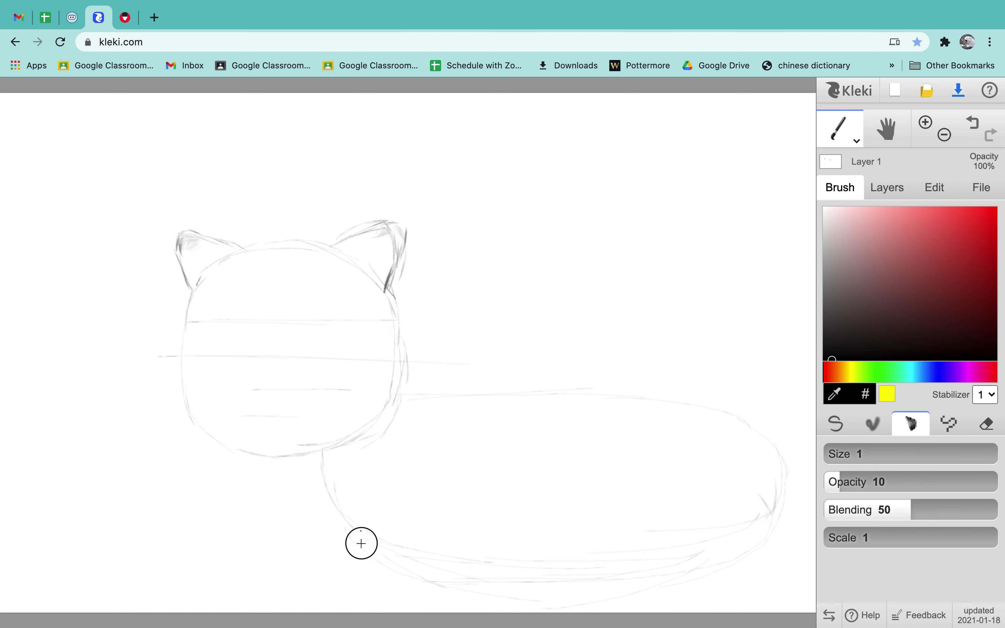
{"action": "left_click_drag", "start_coordinate": [360, 535], "coordinate": [359, 607]}
{"action": "left_click_drag", "start_coordinate": [368, 559], "coordinate": [361, 604]}
{"action": "left_click_drag", "start_coordinate": [397, 542], "coordinate": [386, 608]}
{"action": "left_click_drag", "start_coordinate": [421, 554], "coordinate": [410, 612]}
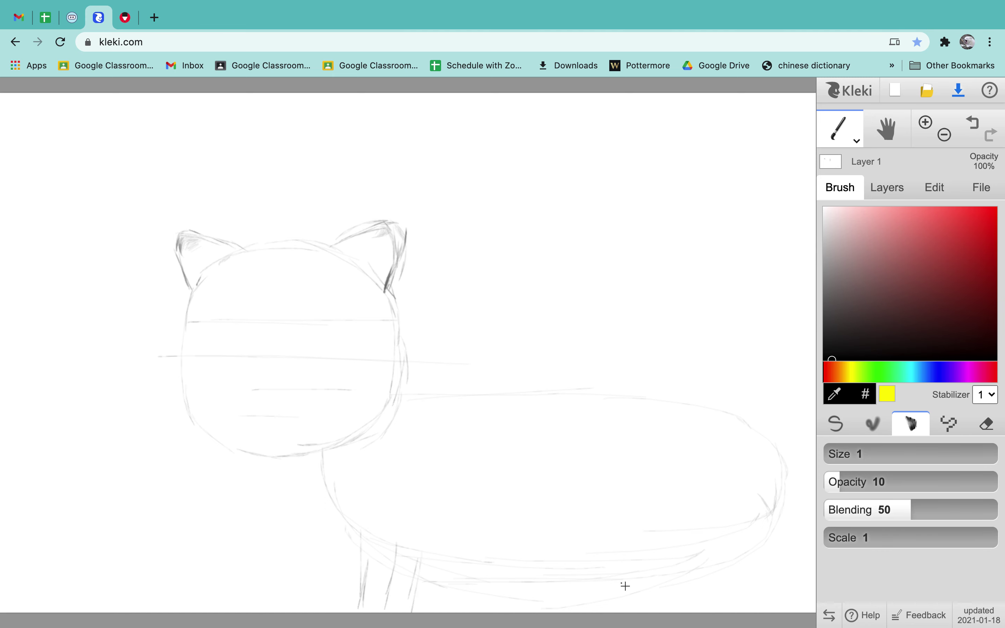
{"action": "left_click_drag", "start_coordinate": [680, 581], "coordinate": [677, 612]}
{"action": "left_click_drag", "start_coordinate": [675, 596], "coordinate": [666, 621]}
Sketch a long curved tail rising from the rear of the body and curling back over it.
{"action": "mouse_move", "coordinate": [760, 423]}
{"action": "left_mouse_down"}
{"action": "mouse_move", "coordinate": [809, 312]}
{"action": "mouse_move", "coordinate": [770, 291]}
{"action": "left_mouse_up"}
{"action": "left_click", "coordinate": [824, 290]}
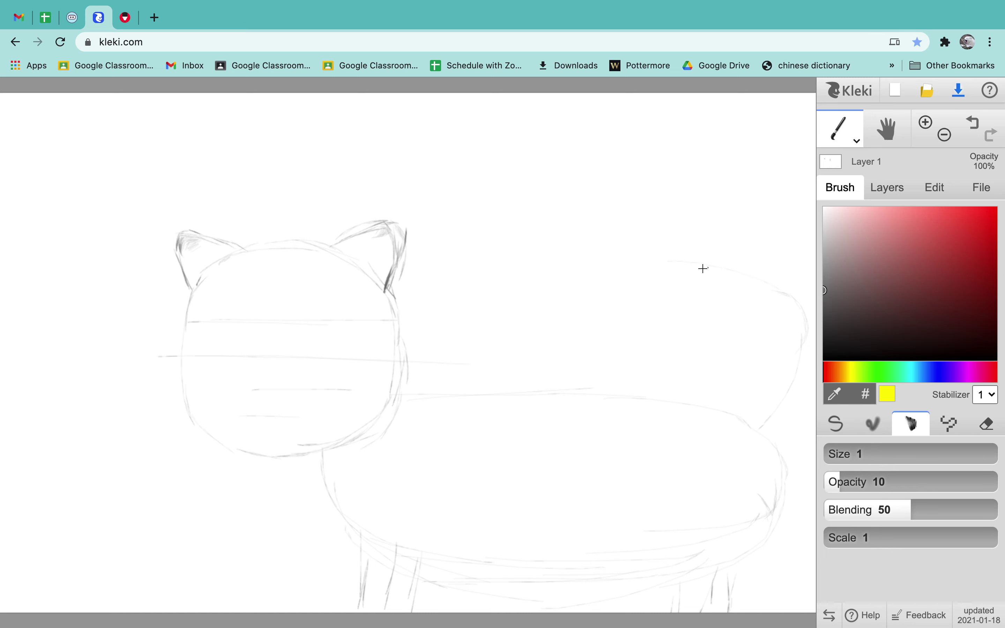
{"action": "mouse_move", "coordinate": [671, 262]}
{"action": "left_mouse_down"}
{"action": "mouse_move", "coordinate": [702, 244]}
{"action": "mouse_move", "coordinate": [782, 269]}
{"action": "mouse_move", "coordinate": [815, 305]}
{"action": "left_mouse_up"}
{"action": "left_click", "coordinate": [849, 339]}
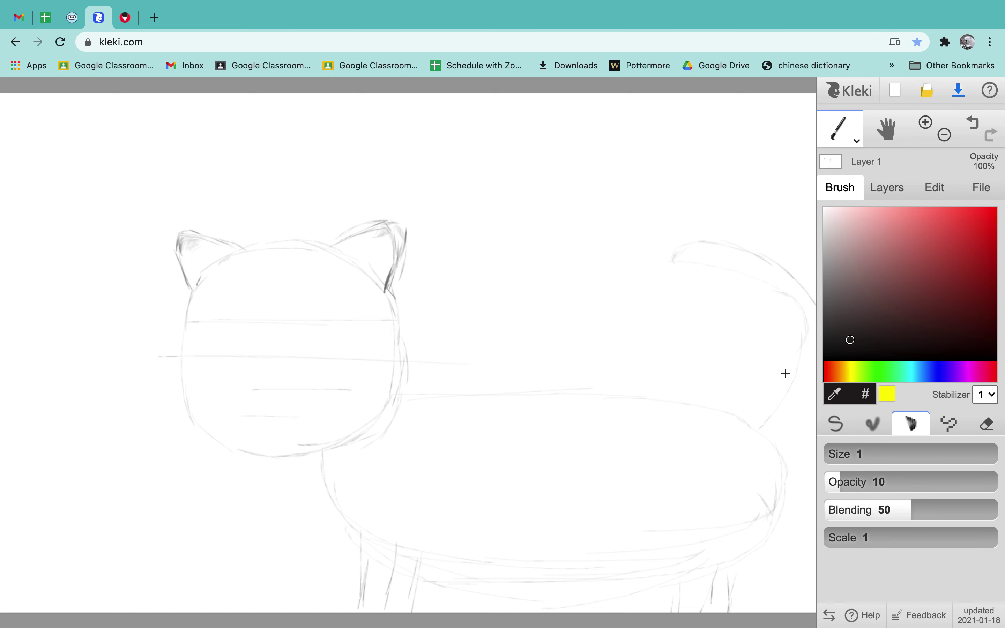
{"action": "left_click_drag", "start_coordinate": [776, 443], "coordinate": [814, 416]}
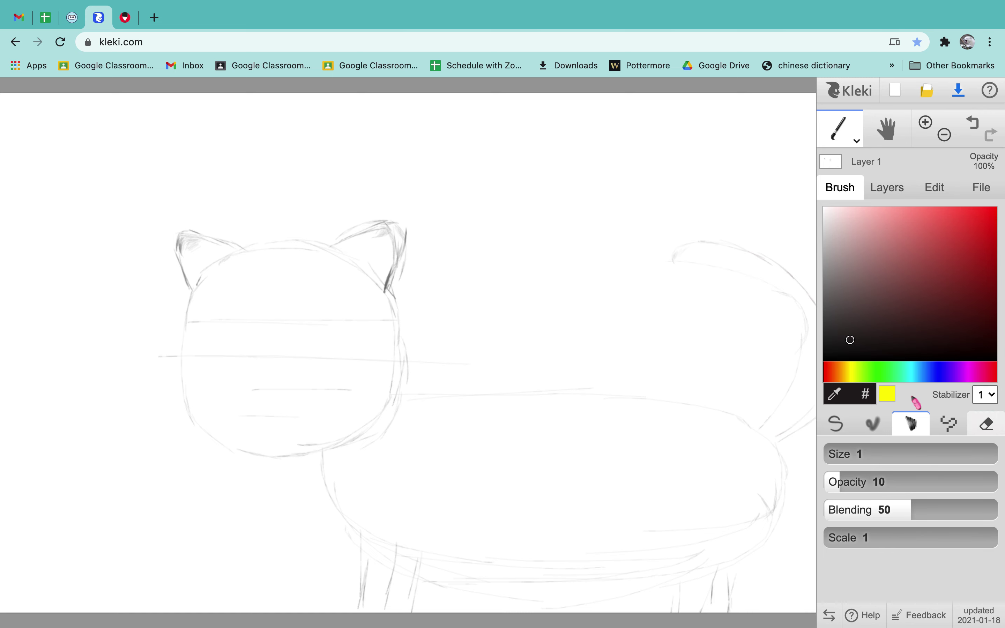
Draft a canvas text above the cat reading "Now that the simple sketch is done" and "we need to make ir more complex", and discard it.
{"action": "left_click", "coordinate": [832, 133]}
{"action": "left_click", "coordinate": [840, 204]}
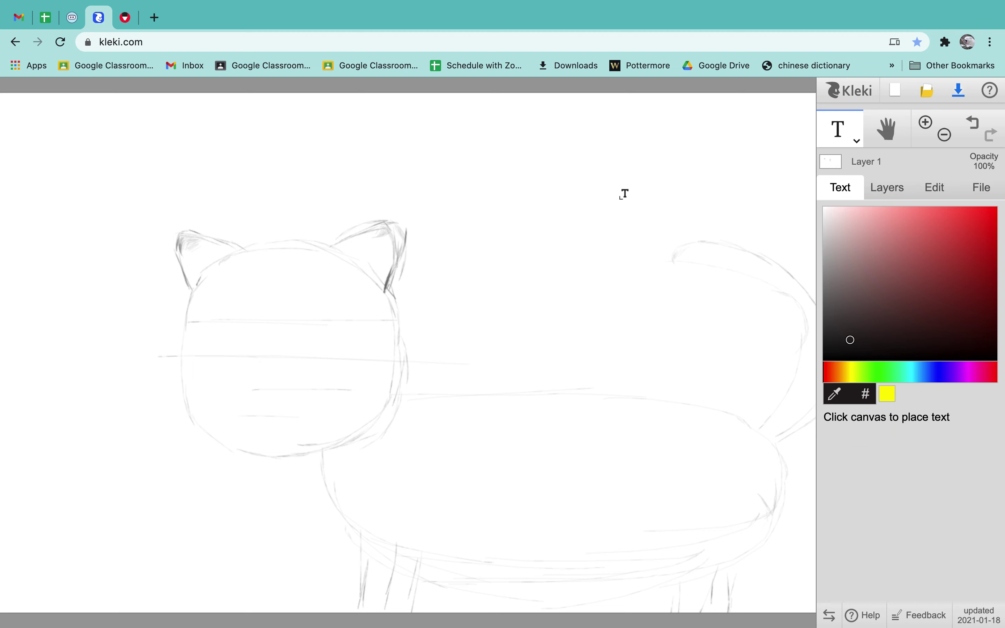
{"action": "left_click", "coordinate": [510, 158]}
{"action": "type", "text": "No"}
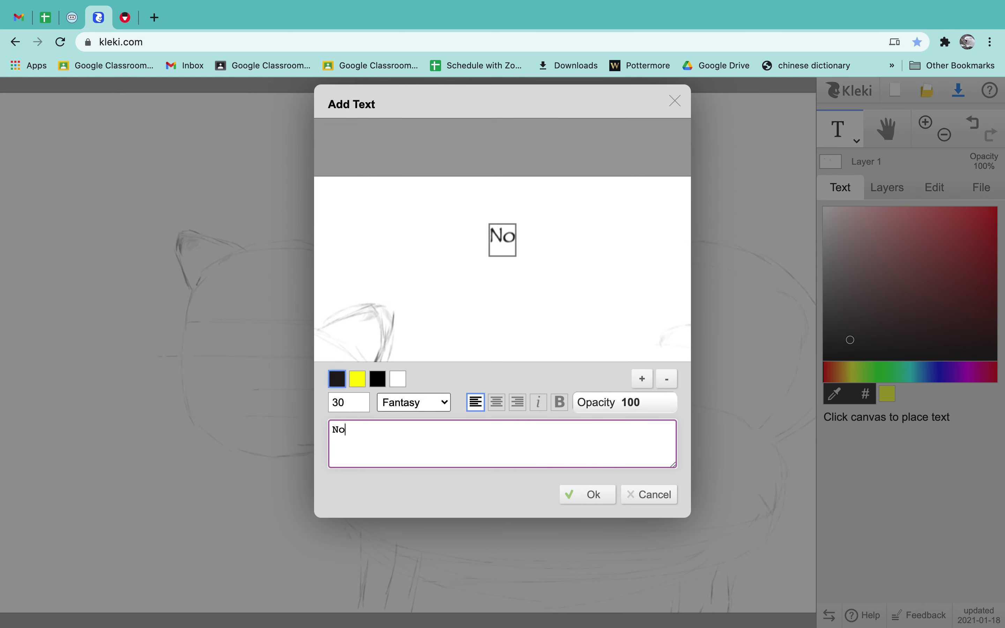
{"action": "type", "text": "w that the simp"}
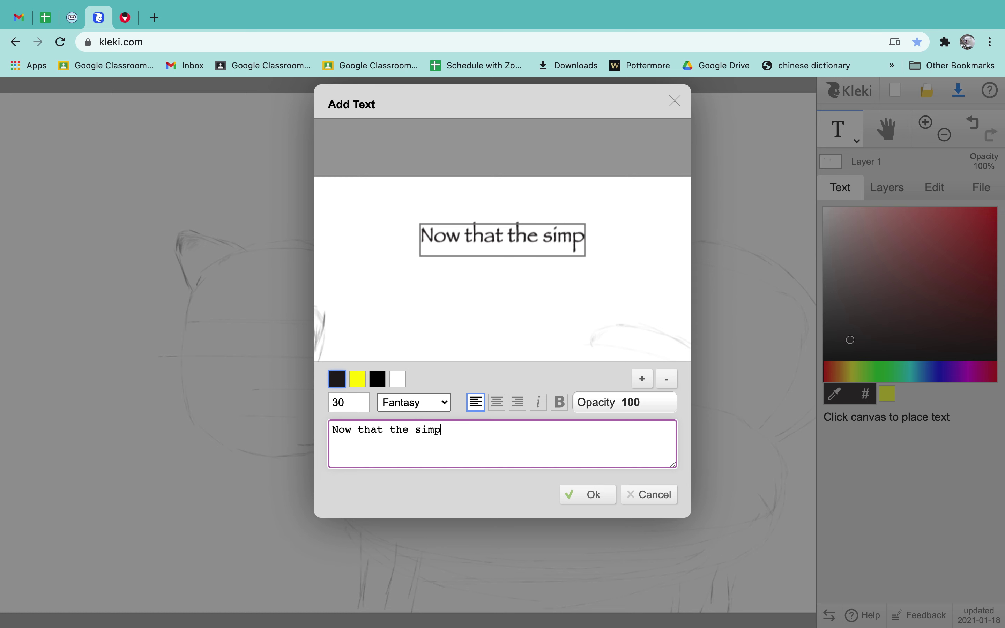
{"action": "type", "text": "le sketch is done "}
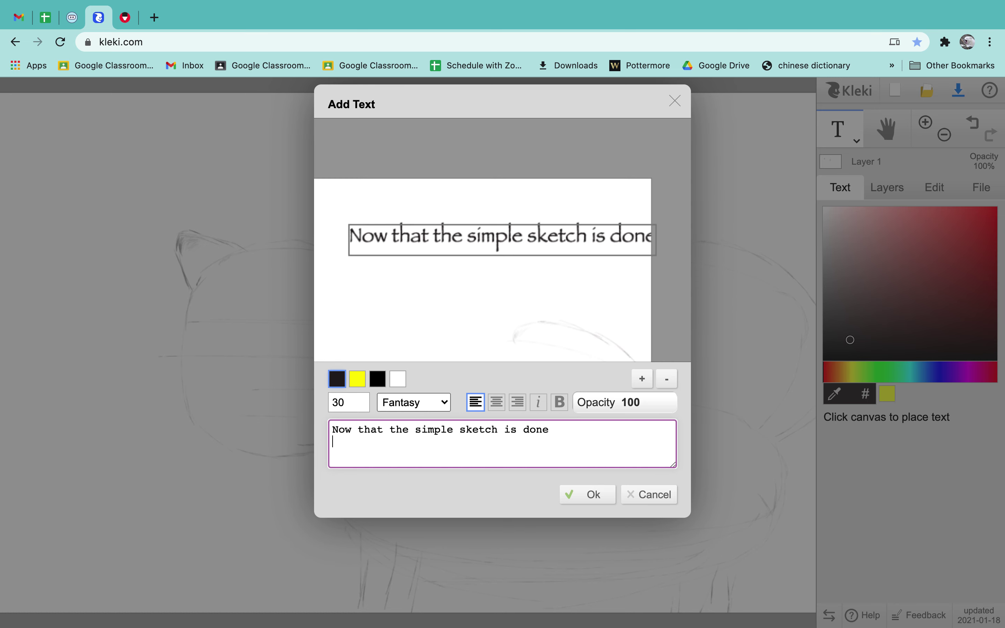
{"action": "type", "text": "we need to make i"}
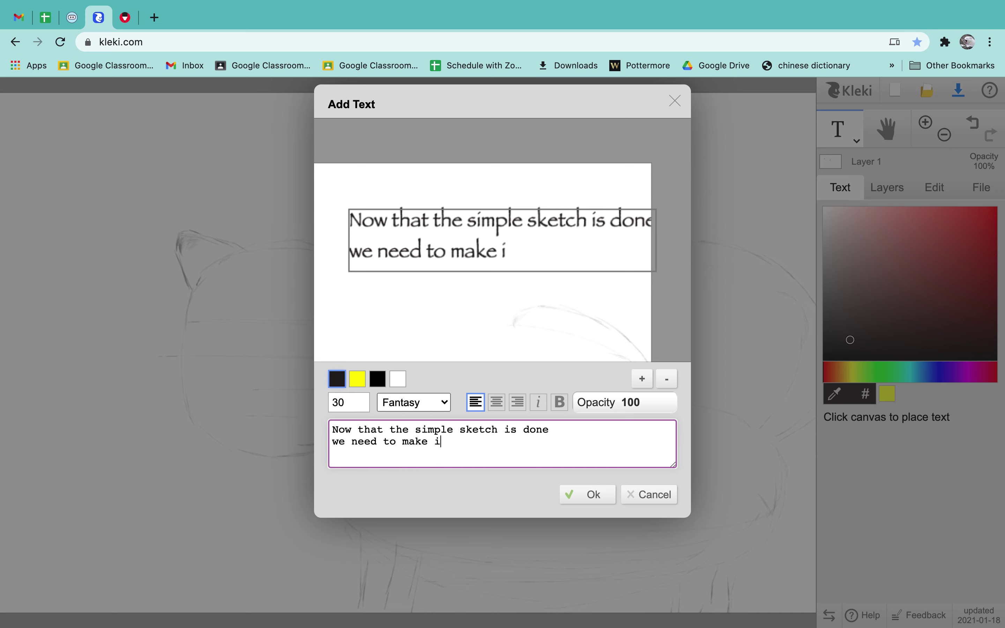
{"action": "type", "text": "r more complex"}
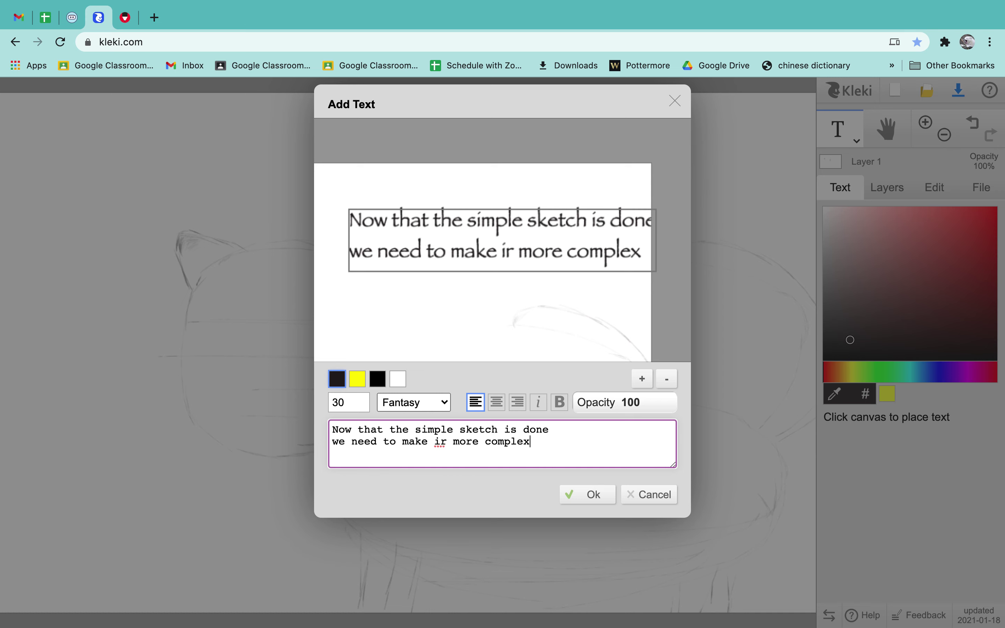
{"action": "left_click", "coordinate": [646, 495]}
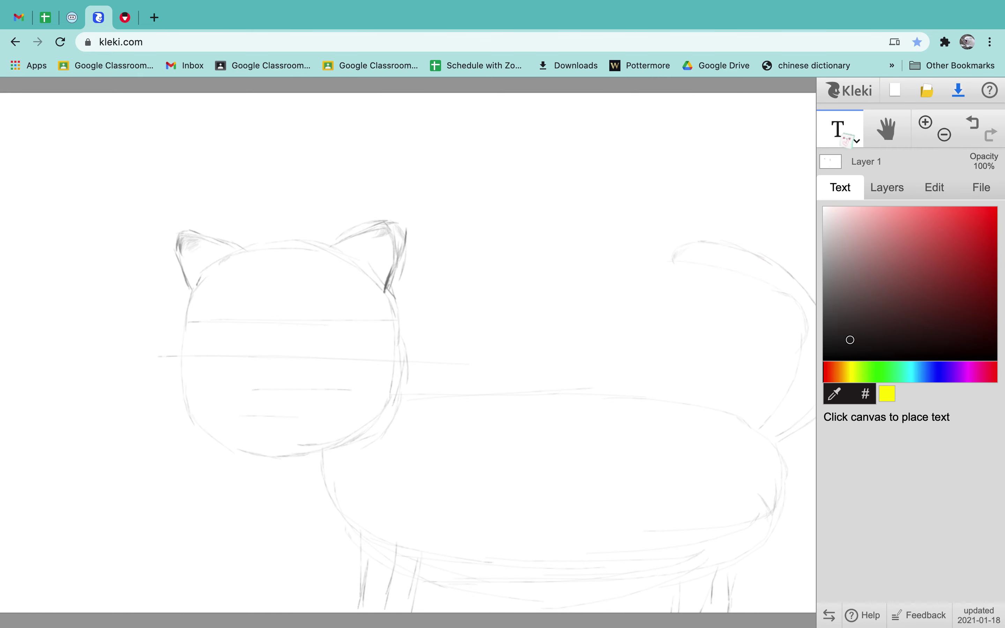
Switch back to the brush and set its colour to a dark orange-brown.
{"action": "left_click", "coordinate": [843, 139]}
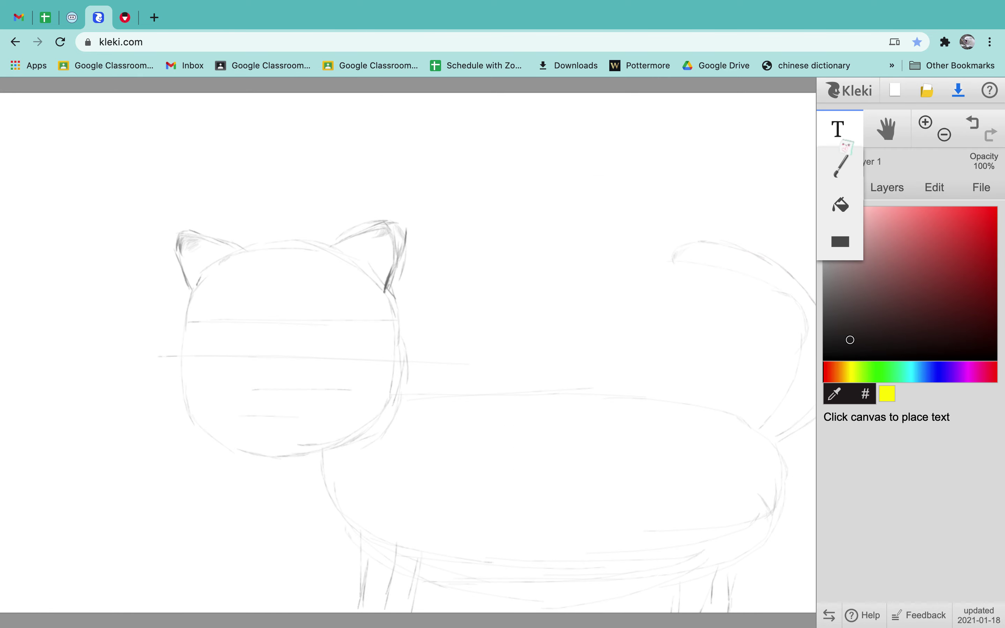
{"action": "left_click", "coordinate": [845, 175]}
{"action": "mouse_move", "coordinate": [856, 341]}
{"action": "left_mouse_down"}
{"action": "mouse_move", "coordinate": [855, 352]}
{"action": "mouse_move", "coordinate": [854, 323]}
{"action": "mouse_move", "coordinate": [828, 308]}
{"action": "mouse_move", "coordinate": [900, 309]}
{"action": "left_mouse_up"}
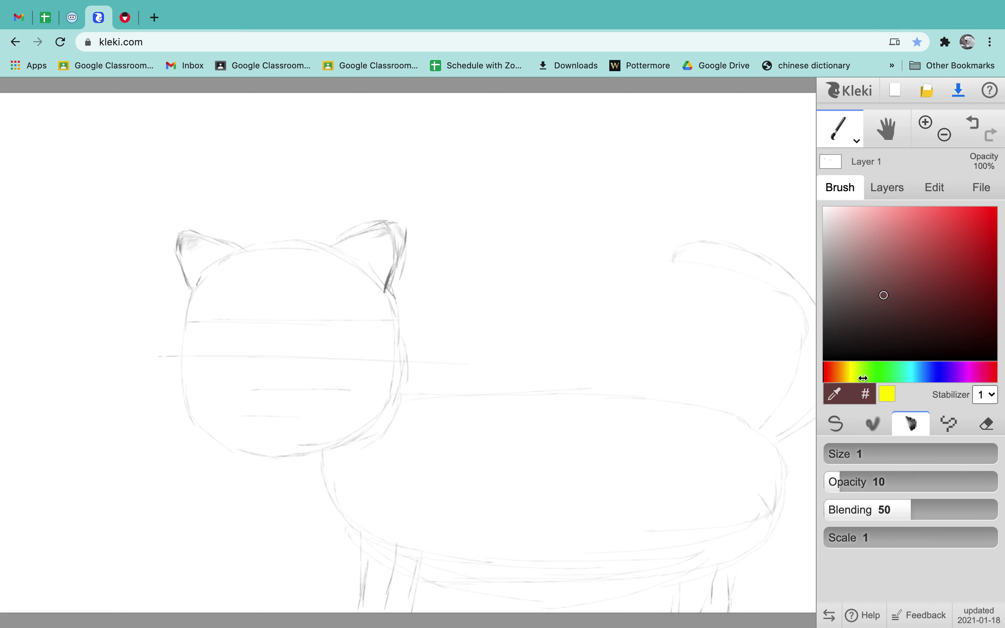
{"action": "left_click", "coordinate": [843, 372]}
{"action": "mouse_move", "coordinate": [891, 303]}
{"action": "left_mouse_down"}
{"action": "mouse_move", "coordinate": [892, 206]}
{"action": "mouse_move", "coordinate": [899, 282]}
{"action": "mouse_move", "coordinate": [861, 245]}
{"action": "left_mouse_up"}
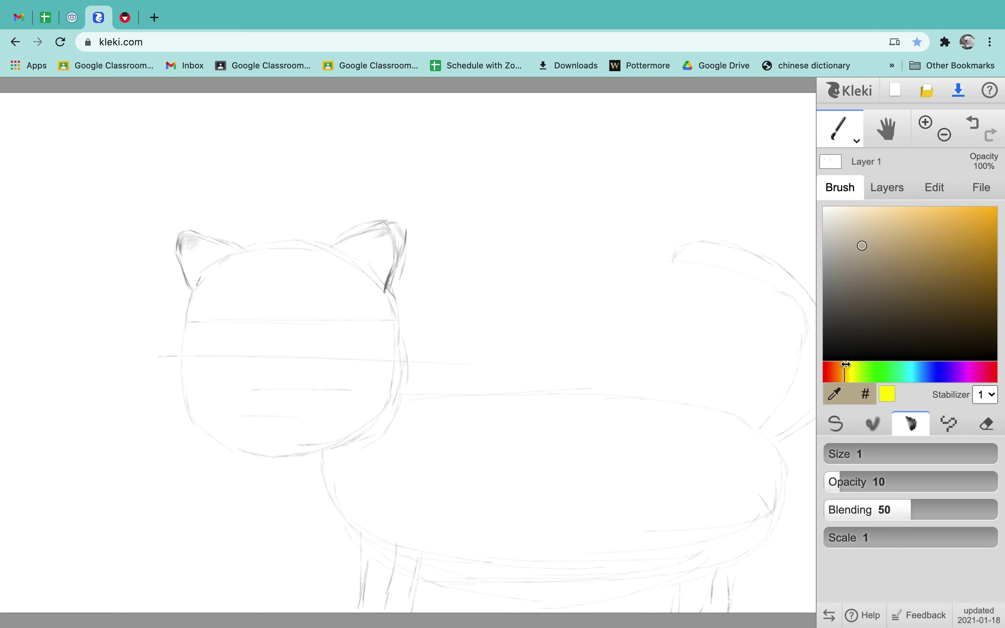
{"action": "left_click_drag", "start_coordinate": [845, 364], "coordinate": [843, 366]}
{"action": "left_click", "coordinate": [951, 223]}
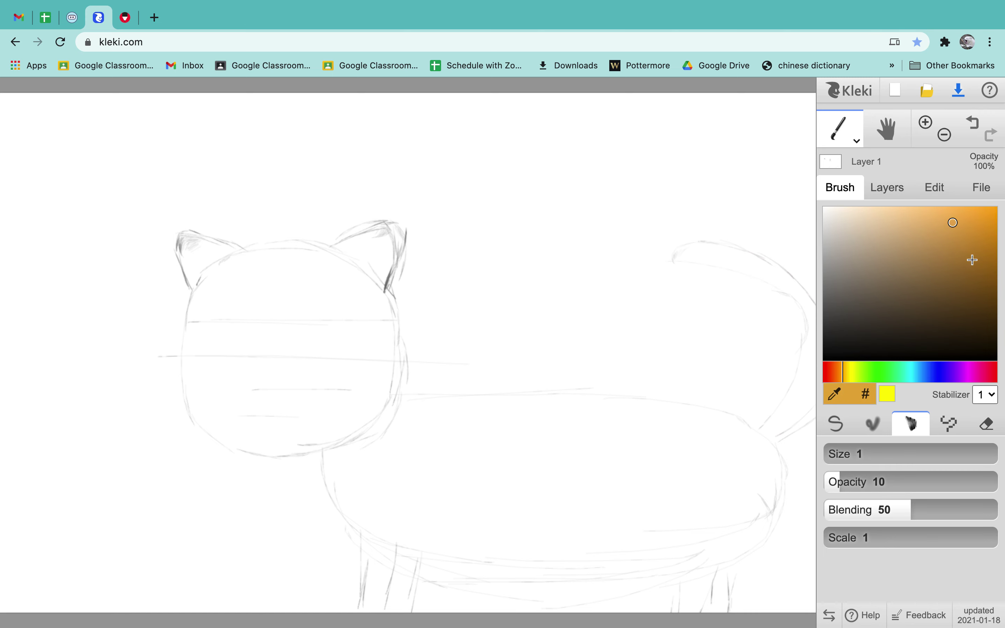
{"action": "mouse_move", "coordinate": [974, 290]}
{"action": "left_mouse_down"}
{"action": "mouse_move", "coordinate": [978, 306]}
{"action": "mouse_move", "coordinate": [978, 281]}
{"action": "left_mouse_up"}
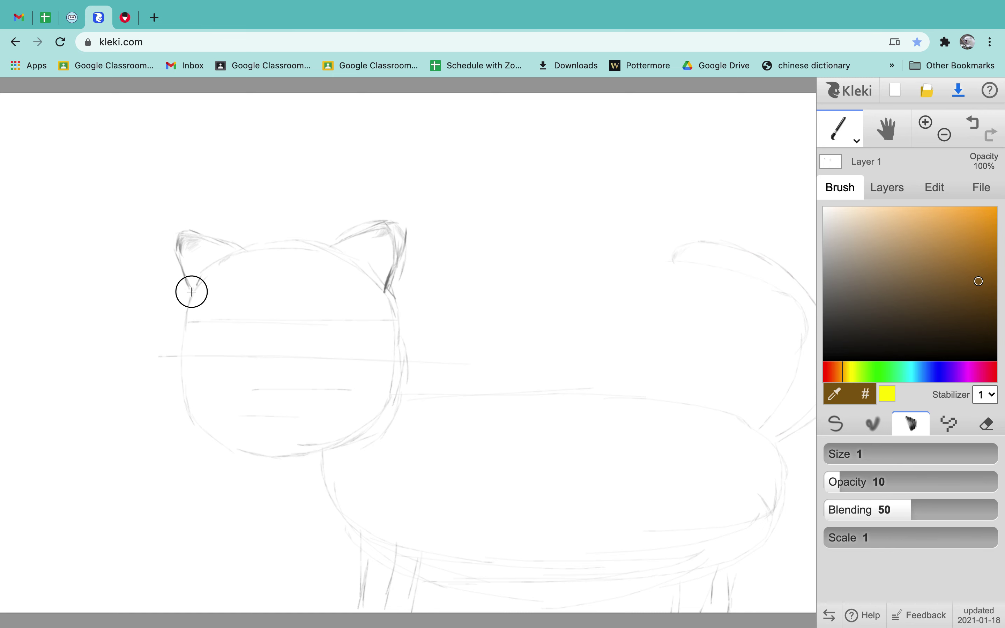
Outline both of the cat's ears in brown with the pen brush at size 1.6, redoing the first stroke.
{"action": "left_click", "coordinate": [183, 280]}
{"action": "left_click", "coordinate": [837, 424]}
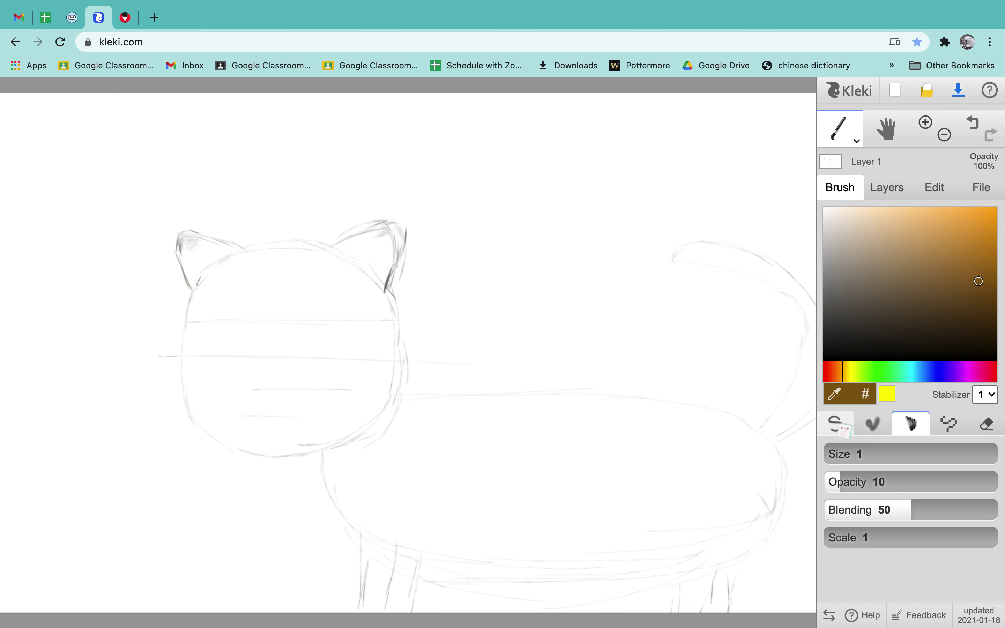
{"action": "left_click_drag", "start_coordinate": [189, 292], "coordinate": [187, 273]}
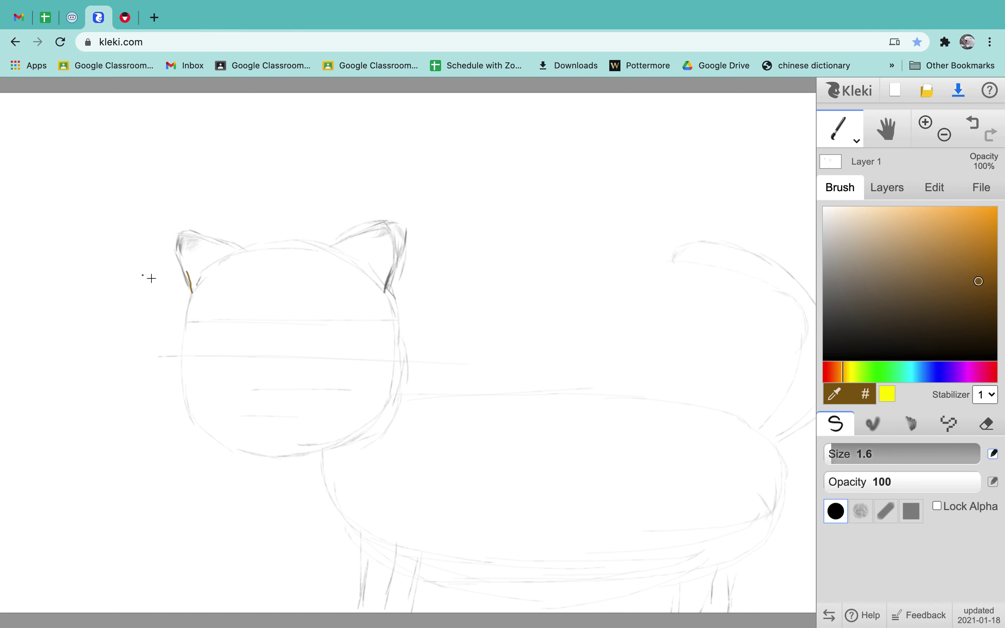
{"action": "key", "text": "ctrl+z"}
{"action": "mouse_move", "coordinate": [193, 292]}
{"action": "left_mouse_down"}
{"action": "mouse_move", "coordinate": [176, 249]}
{"action": "mouse_move", "coordinate": [185, 229]}
{"action": "mouse_move", "coordinate": [247, 247]}
{"action": "left_mouse_up"}
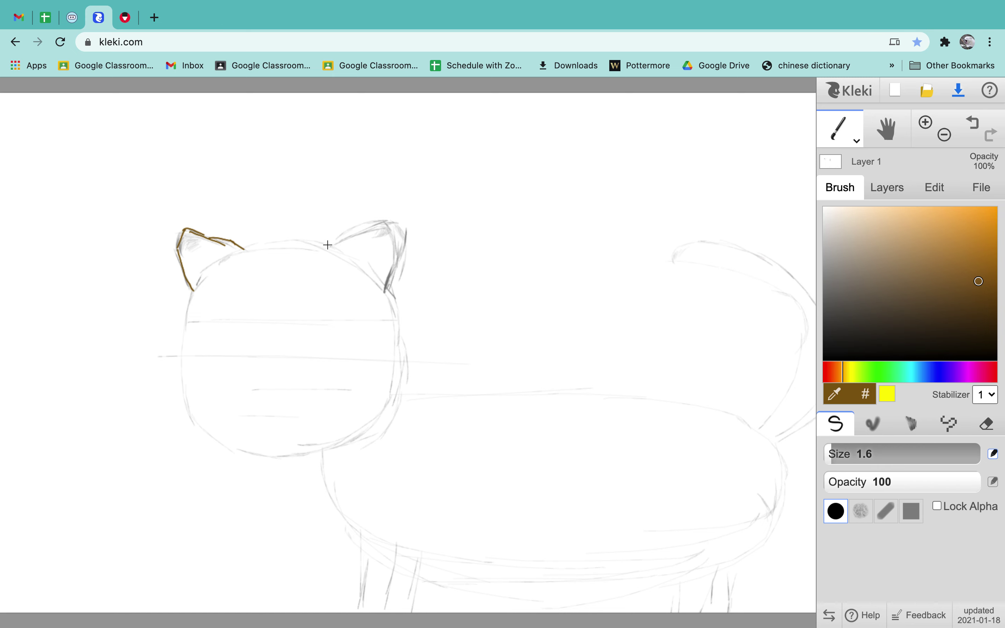
{"action": "mouse_move", "coordinate": [328, 244]}
{"action": "left_mouse_down"}
{"action": "mouse_move", "coordinate": [367, 224]}
{"action": "mouse_move", "coordinate": [407, 224]}
{"action": "mouse_move", "coordinate": [389, 292]}
{"action": "left_mouse_up"}
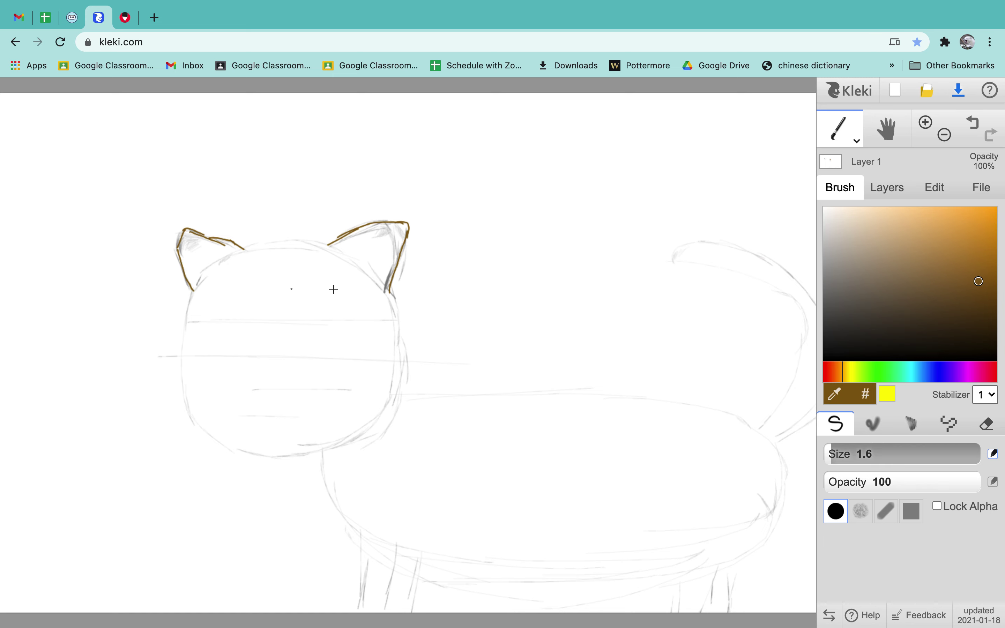
Set the brush colour to light pink and draw short inner-ear lines in both ears.
{"action": "left_click", "coordinate": [973, 369]}
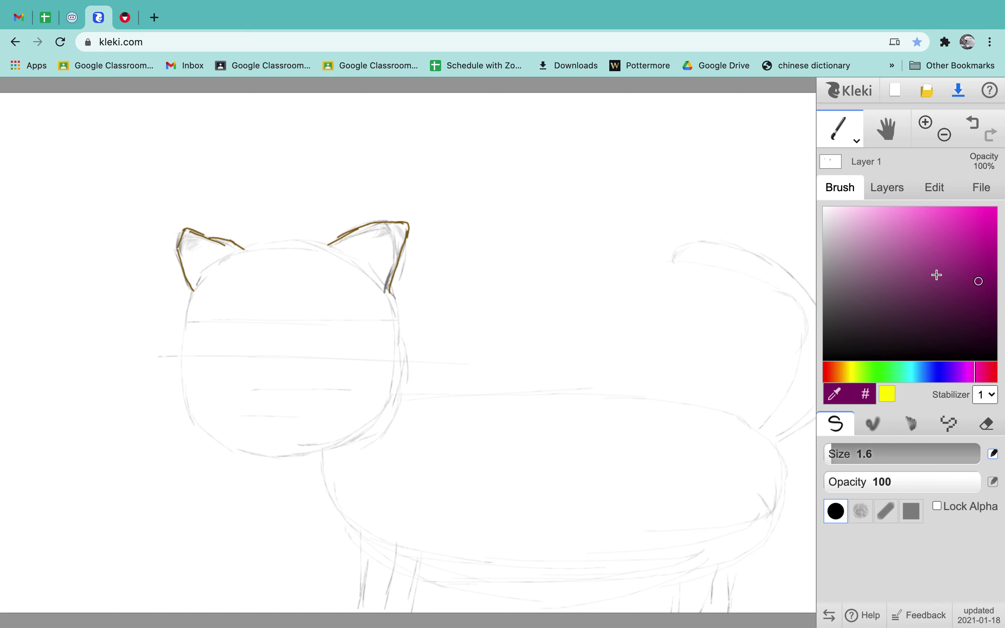
{"action": "left_click_drag", "start_coordinate": [918, 257], "coordinate": [875, 208]}
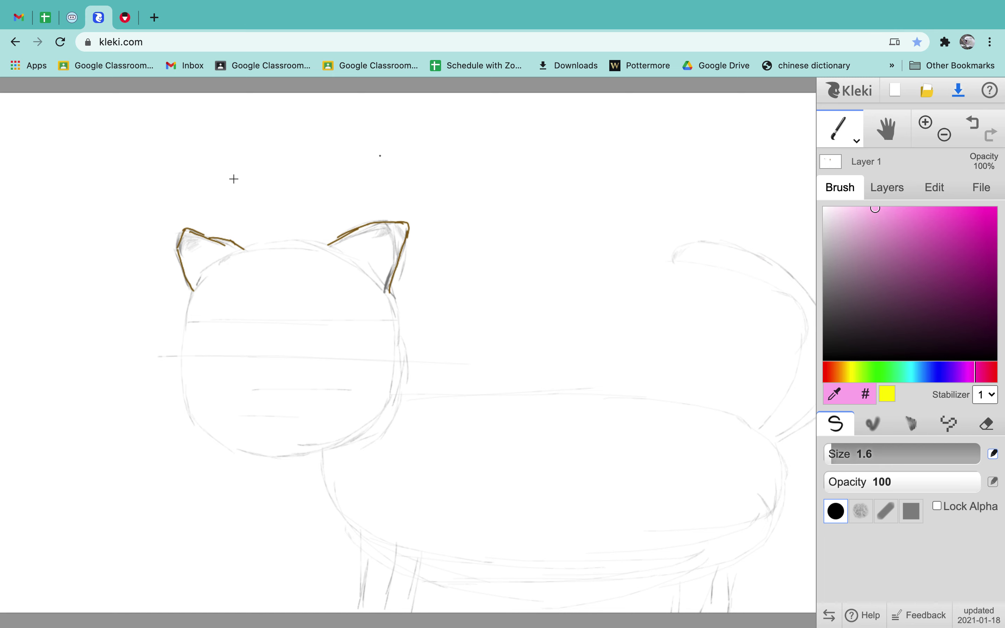
{"action": "left_click_drag", "start_coordinate": [188, 247], "coordinate": [198, 265]}
{"action": "mouse_move", "coordinate": [376, 242]}
{"action": "left_mouse_down"}
{"action": "mouse_move", "coordinate": [352, 259]}
{"action": "mouse_move", "coordinate": [375, 257]}
{"action": "left_mouse_up"}
Set the brush colour to very dark brown and draw jagged fur tufts inside both ears, redoing the left ear's strokes.
{"action": "left_click", "coordinate": [844, 373]}
{"action": "left_click", "coordinate": [967, 315]}
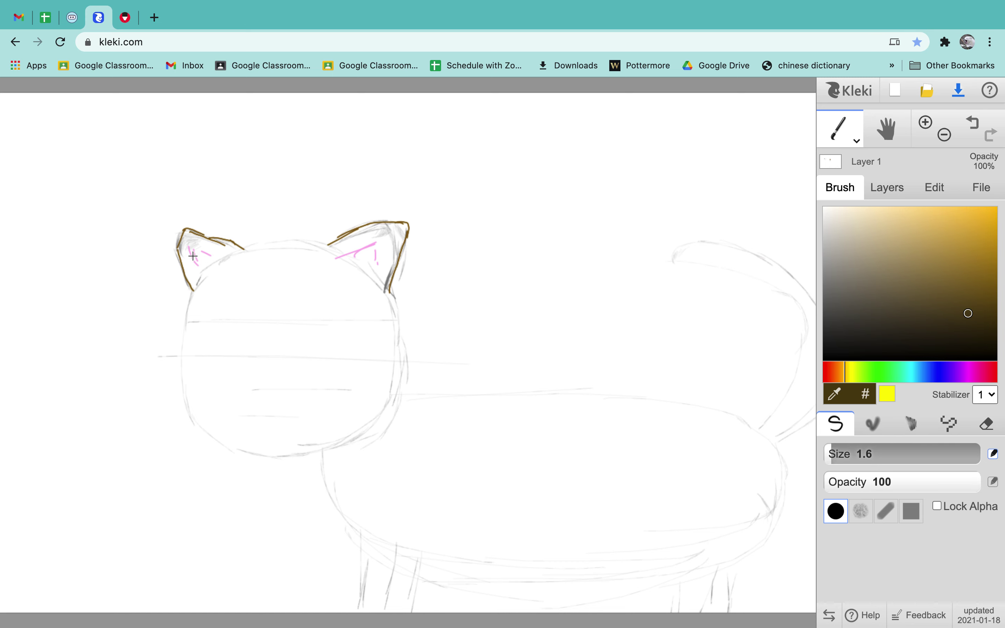
{"action": "left_click_drag", "start_coordinate": [184, 243], "coordinate": [220, 265]}
{"action": "key", "text": "ctrl+z"}
{"action": "key", "text": "ctrl+z"}
{"action": "left_click_drag", "start_coordinate": [193, 265], "coordinate": [212, 270]}
{"action": "left_click", "coordinate": [218, 270]}
{"action": "mouse_move", "coordinate": [374, 244]}
{"action": "left_mouse_down"}
{"action": "mouse_move", "coordinate": [397, 246]}
{"action": "mouse_move", "coordinate": [374, 258]}
{"action": "mouse_move", "coordinate": [387, 270]}
{"action": "mouse_move", "coordinate": [368, 271]}
{"action": "left_mouse_up"}
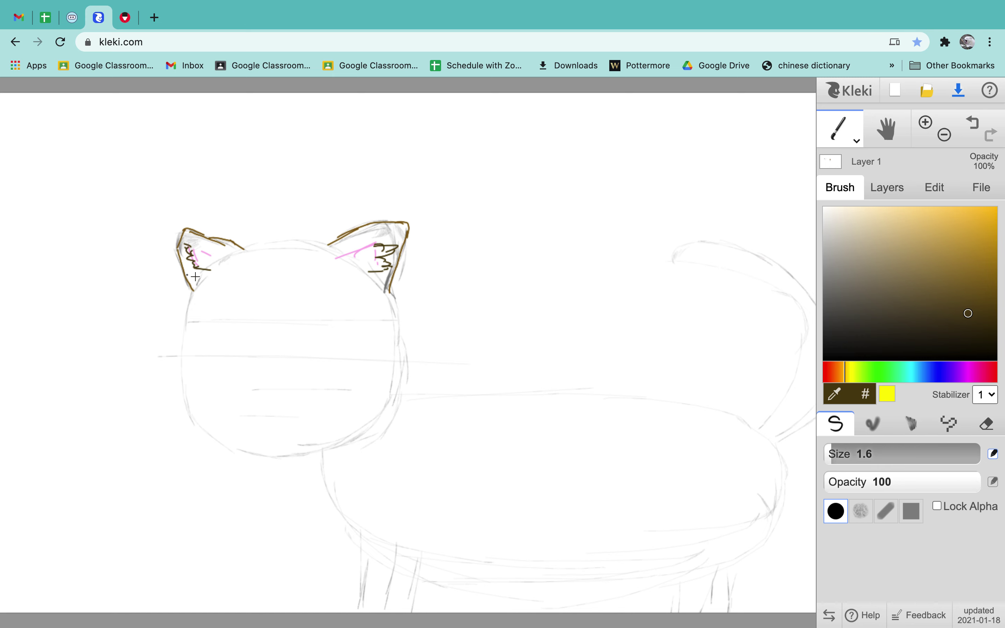
Add a few more dark brown strokes around both ears, and undo the latest strokes.
{"action": "mouse_move", "coordinate": [193, 274]}
{"action": "left_mouse_down"}
{"action": "mouse_move", "coordinate": [216, 246]}
{"action": "mouse_move", "coordinate": [191, 243]}
{"action": "mouse_move", "coordinate": [192, 271]}
{"action": "left_mouse_up"}
{"action": "left_click", "coordinate": [242, 251]}
{"action": "left_click_drag", "start_coordinate": [392, 239], "coordinate": [399, 229]}
{"action": "key", "text": "ctrl+z"}
{"action": "key", "text": "ctrl+z"}
Erase most of the dark brown fur tufts inside both ears with the eraser at size 6.7.
{"action": "left_click", "coordinate": [990, 425]}
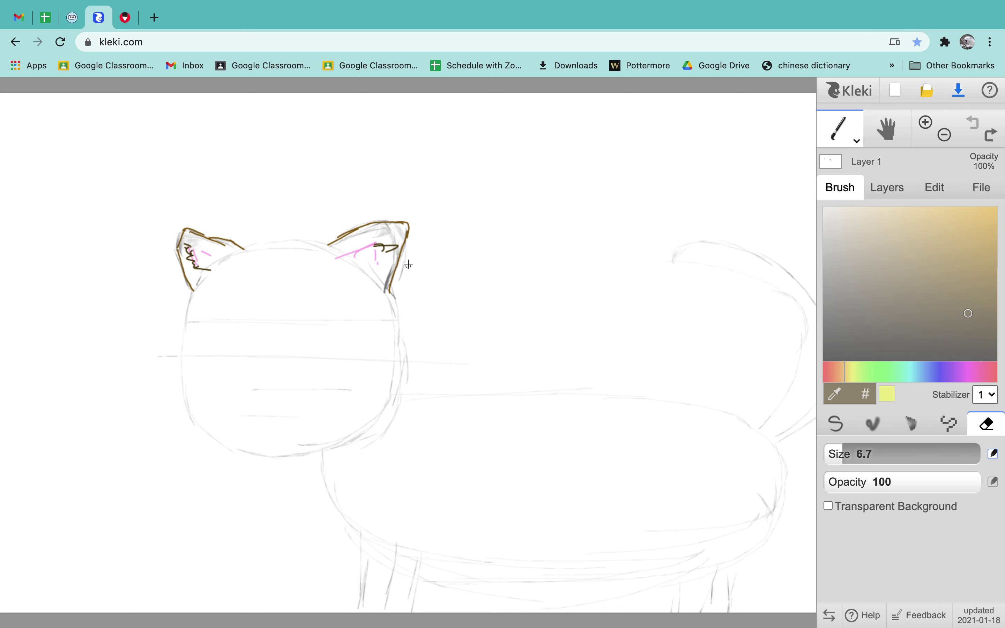
{"action": "mouse_move", "coordinate": [385, 243]}
{"action": "left_mouse_down"}
{"action": "mouse_move", "coordinate": [377, 242]}
{"action": "mouse_move", "coordinate": [397, 242]}
{"action": "left_mouse_up"}
{"action": "mouse_move", "coordinate": [189, 247]}
{"action": "left_mouse_down"}
{"action": "mouse_move", "coordinate": [195, 272]}
{"action": "mouse_move", "coordinate": [221, 262]}
{"action": "left_mouse_up"}
Redraw small dark brown fur curls inside both ears with the pen brush at size 1.6.
{"action": "left_click", "coordinate": [911, 423]}
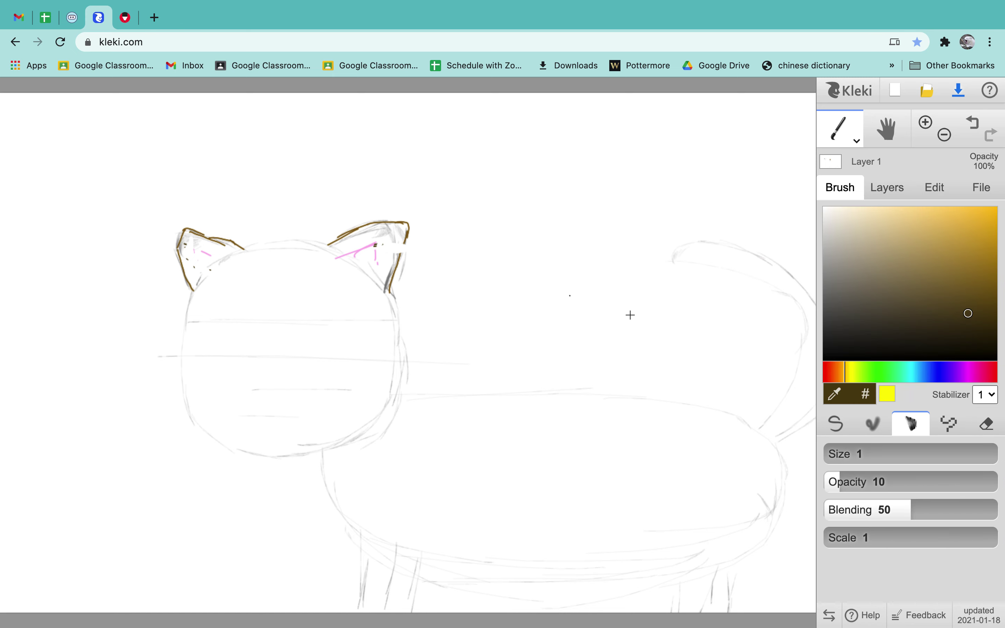
{"action": "left_click", "coordinate": [836, 423]}
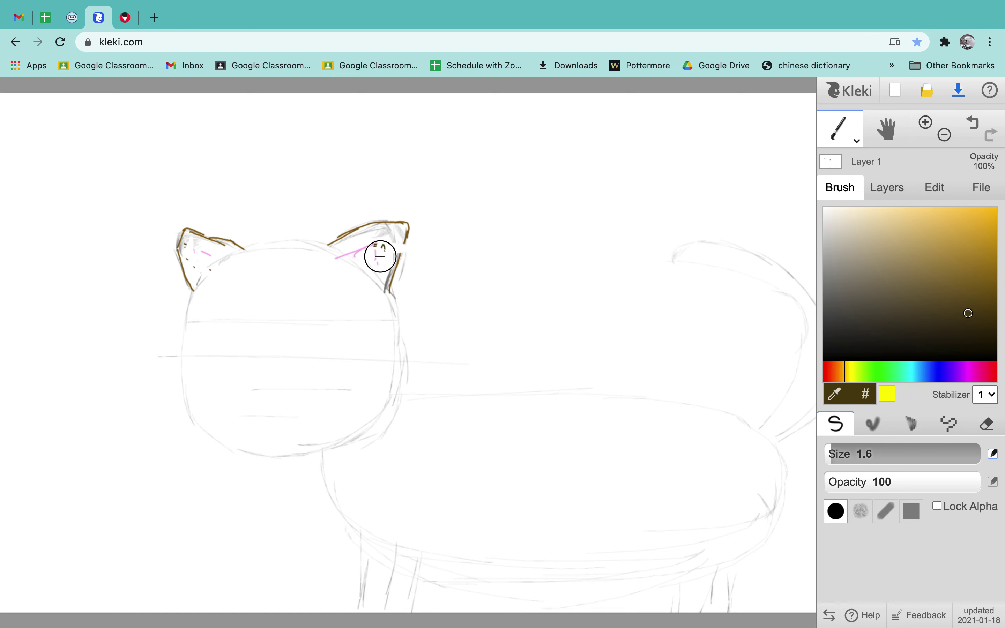
{"action": "mouse_move", "coordinate": [377, 253]}
{"action": "left_mouse_down"}
{"action": "mouse_move", "coordinate": [381, 242]}
{"action": "mouse_move", "coordinate": [385, 262]}
{"action": "left_mouse_up"}
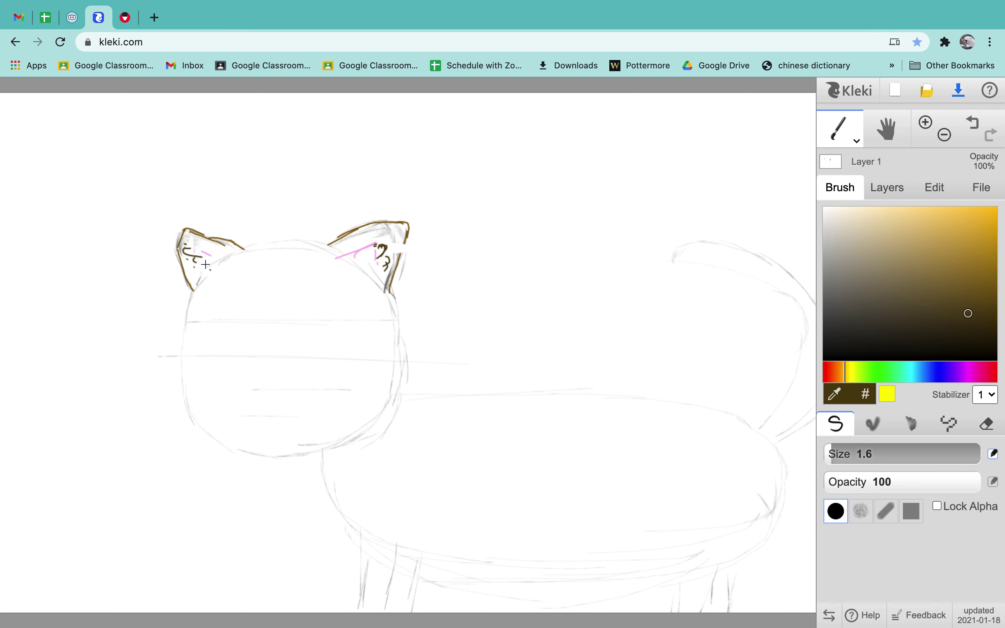
{"action": "left_click_drag", "start_coordinate": [197, 260], "coordinate": [206, 262]}
Try to fill the cat's right-hand ear with a medium brown, and undo the fill.
{"action": "mouse_move", "coordinate": [967, 318]}
{"action": "left_mouse_down"}
{"action": "mouse_move", "coordinate": [978, 321]}
{"action": "mouse_move", "coordinate": [944, 307]}
{"action": "mouse_move", "coordinate": [940, 291]}
{"action": "mouse_move", "coordinate": [994, 301]}
{"action": "left_mouse_up"}
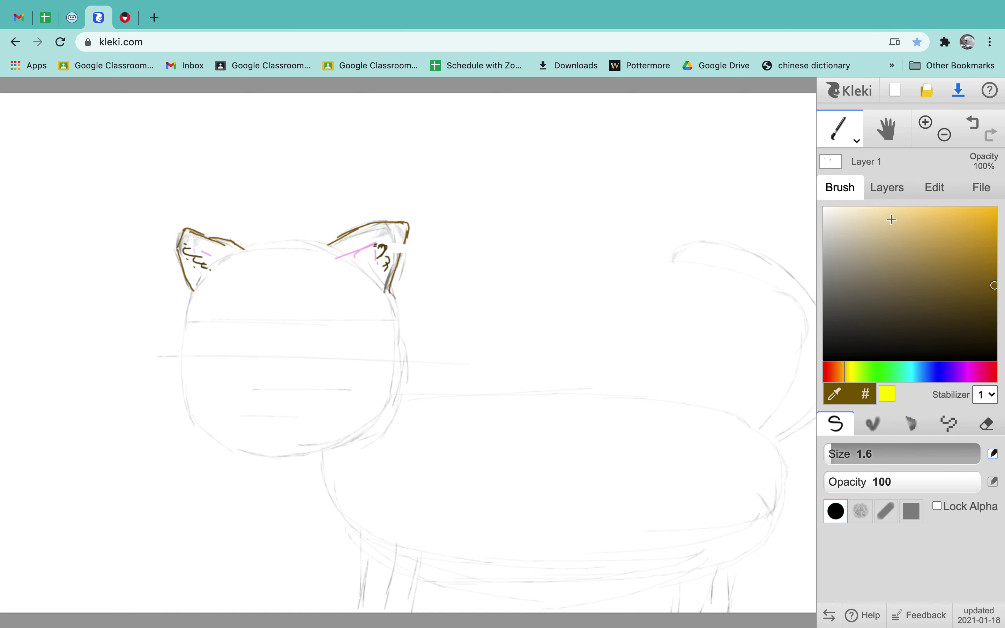
{"action": "left_click", "coordinate": [855, 140]}
{"action": "left_click", "coordinate": [841, 177]}
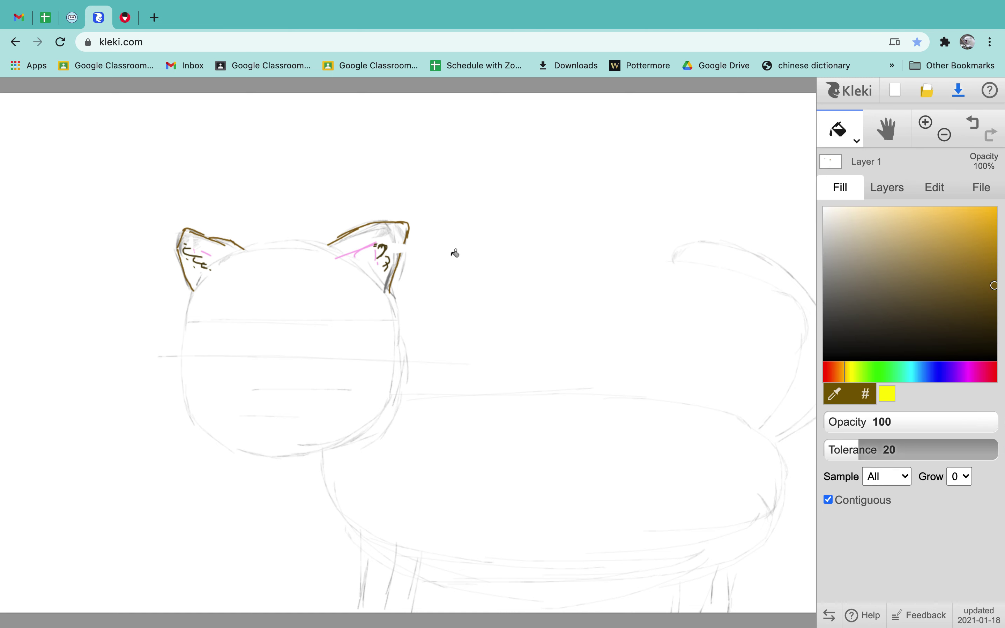
{"action": "left_click", "coordinate": [393, 232]}
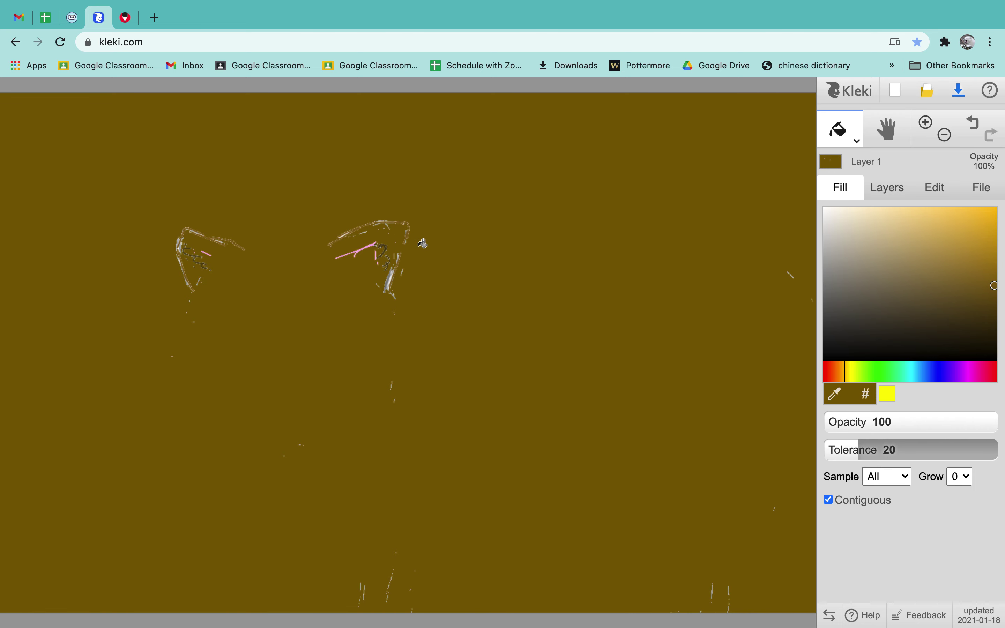
{"action": "key", "text": "ctrl+z"}
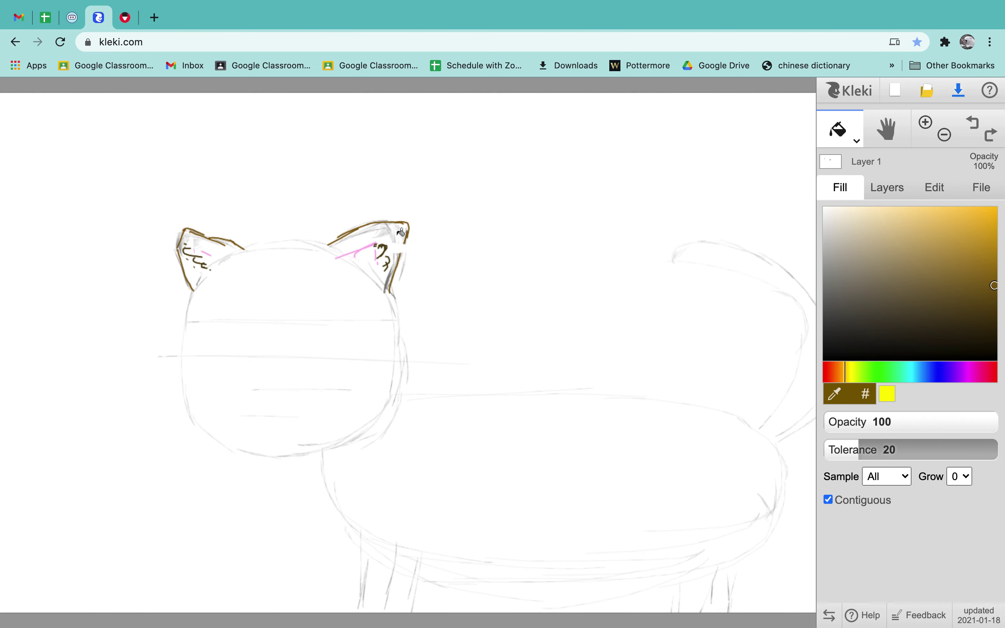
Close the gap in the right-hand ear's outer outline with a dark brown pen brush stroke at size 1.6.
{"action": "left_click", "coordinate": [990, 319]}
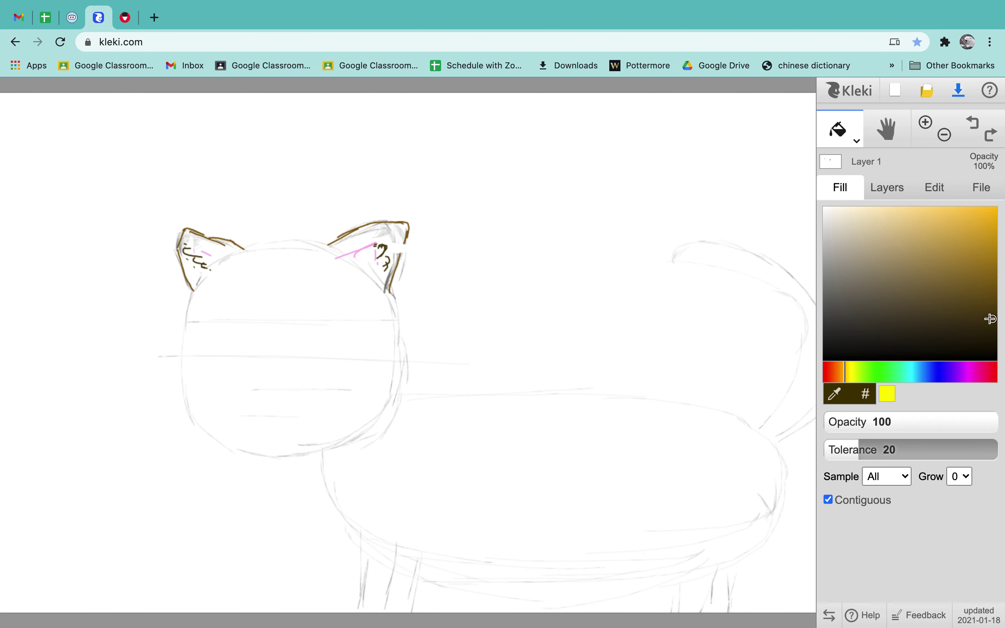
{"action": "left_click", "coordinate": [851, 144]}
{"action": "left_click", "coordinate": [839, 180]}
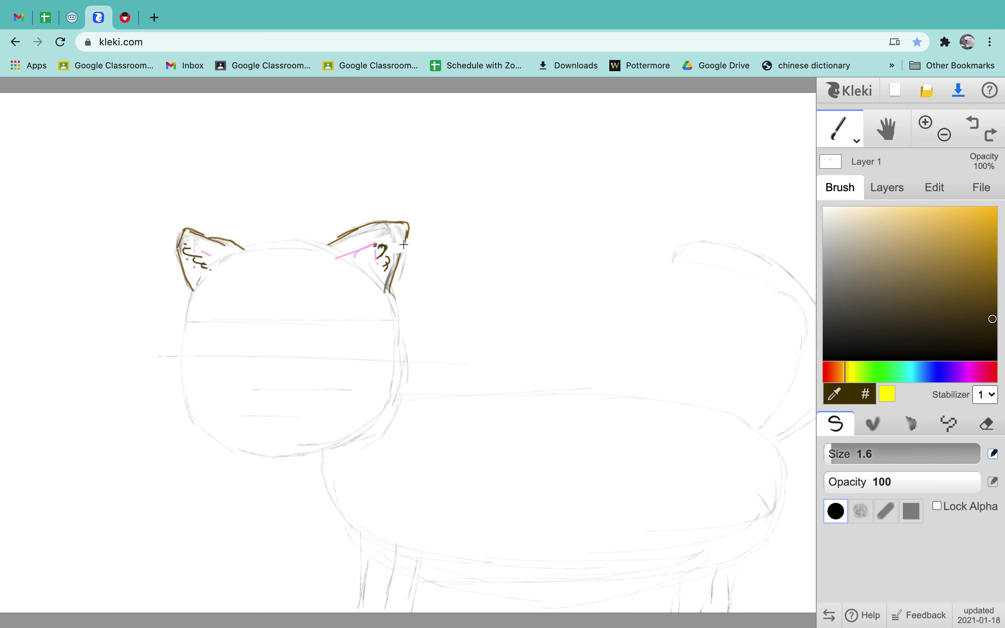
{"action": "left_click_drag", "start_coordinate": [404, 242], "coordinate": [398, 256]}
Try to fill the right-hand ear with medium brown at tolerance 20, and undo the fill.
{"action": "left_click", "coordinate": [855, 139]}
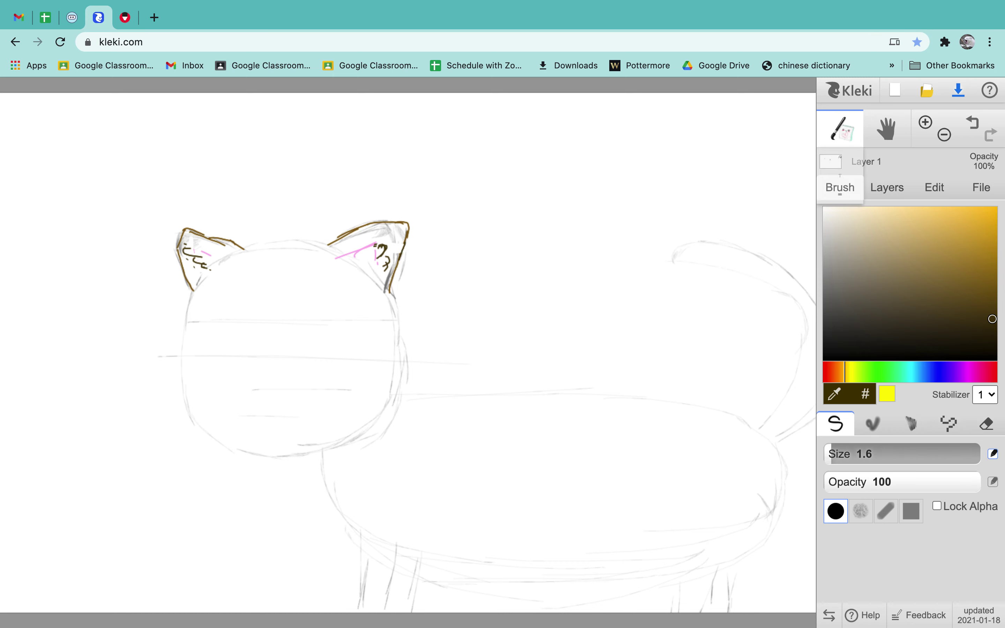
{"action": "left_click", "coordinate": [840, 166]}
{"action": "left_click", "coordinate": [990, 281]}
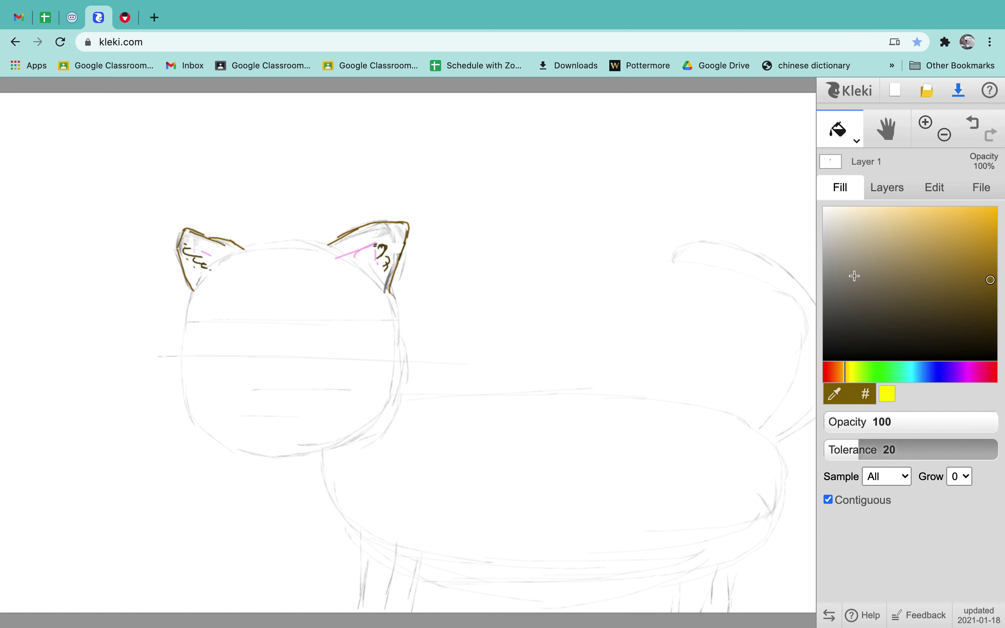
{"action": "left_click", "coordinate": [390, 236]}
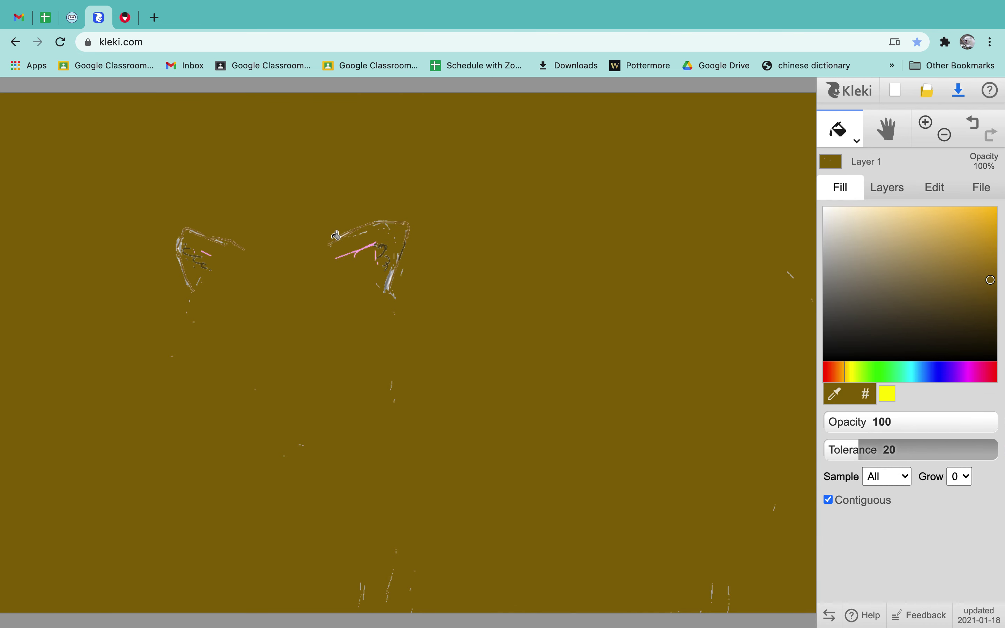
{"action": "key", "text": "ctrl+z"}
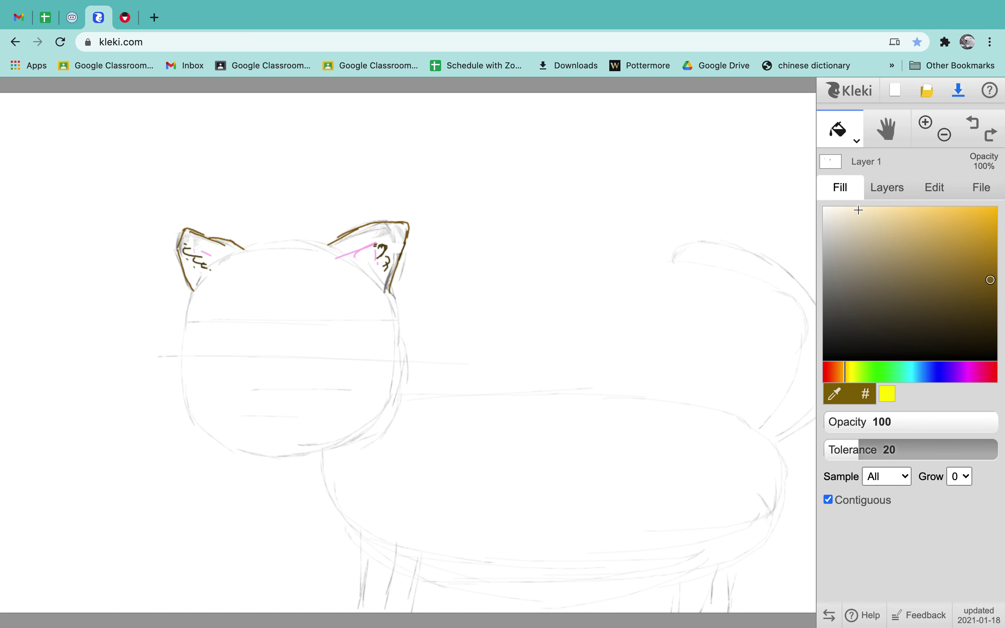
Close the outlines of both ears along the head with medium brown pen brush strokes at size 1.6.
{"action": "left_click", "coordinate": [856, 141]}
{"action": "left_click", "coordinate": [841, 168]}
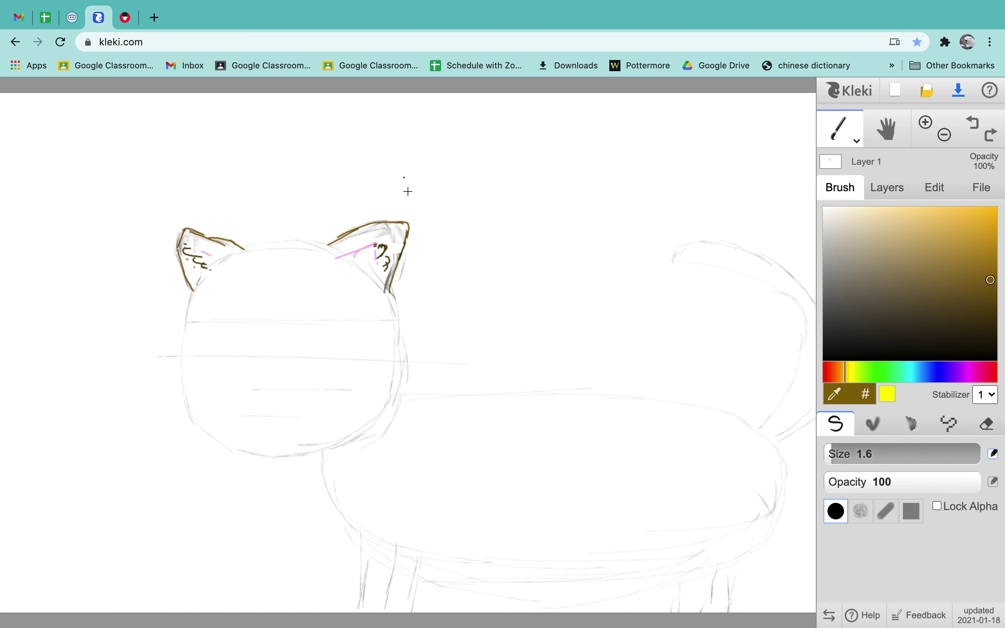
{"action": "mouse_move", "coordinate": [338, 236]}
{"action": "left_mouse_down"}
{"action": "mouse_move", "coordinate": [411, 225]}
{"action": "mouse_move", "coordinate": [394, 295]}
{"action": "mouse_move", "coordinate": [327, 245]}
{"action": "left_mouse_up"}
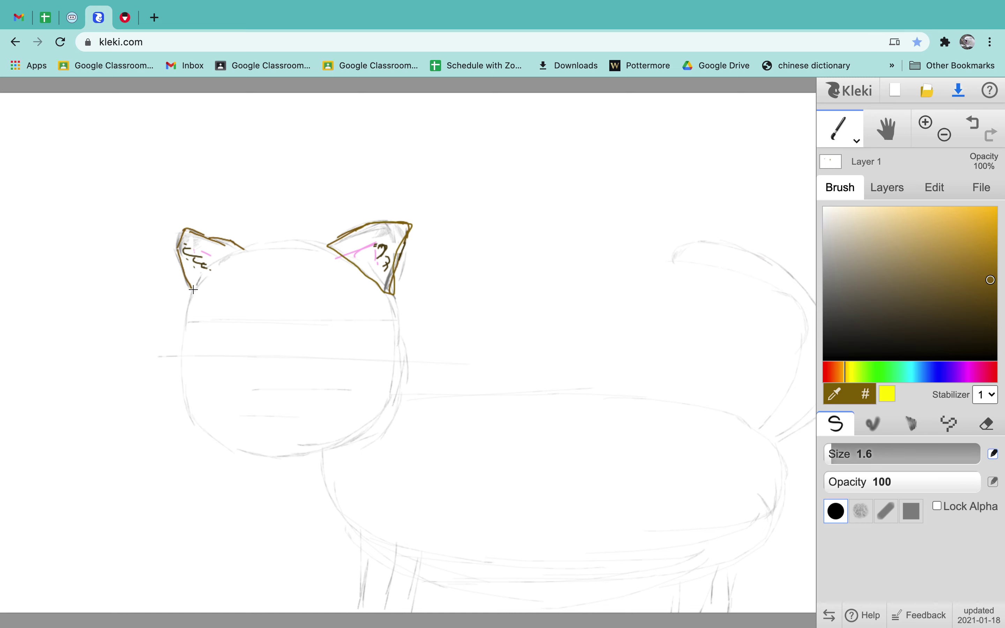
{"action": "mouse_move", "coordinate": [193, 289]}
{"action": "left_mouse_down"}
{"action": "mouse_move", "coordinate": [177, 244]}
{"action": "mouse_move", "coordinate": [184, 227]}
{"action": "mouse_move", "coordinate": [245, 249]}
{"action": "mouse_move", "coordinate": [194, 292]}
{"action": "left_mouse_up"}
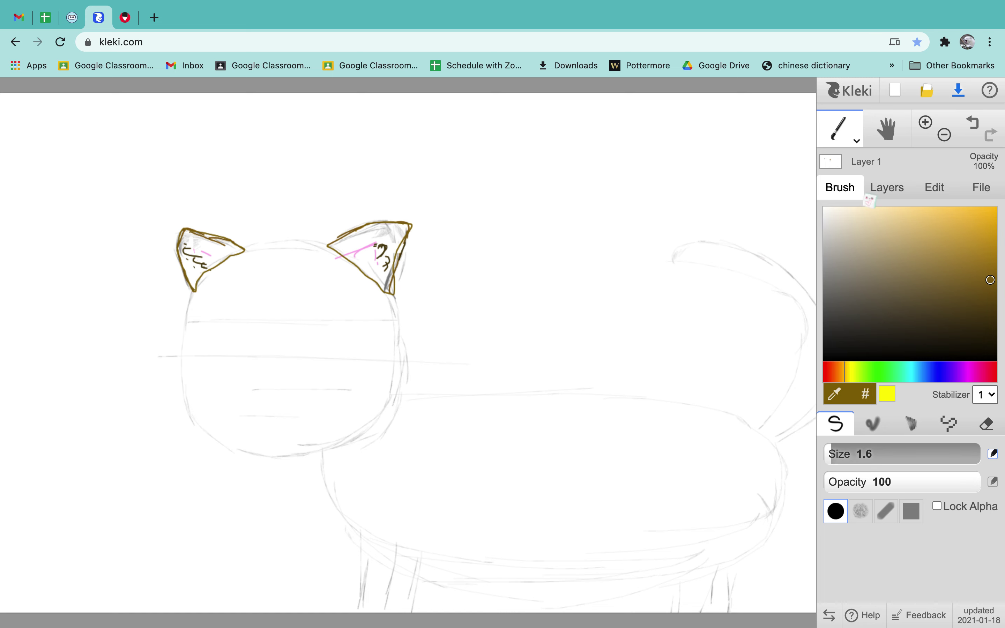
Fill both ears with medium brown, including the leftover white gaps and the pink lines inside them.
{"action": "left_click", "coordinate": [855, 140]}
{"action": "left_click", "coordinate": [839, 166]}
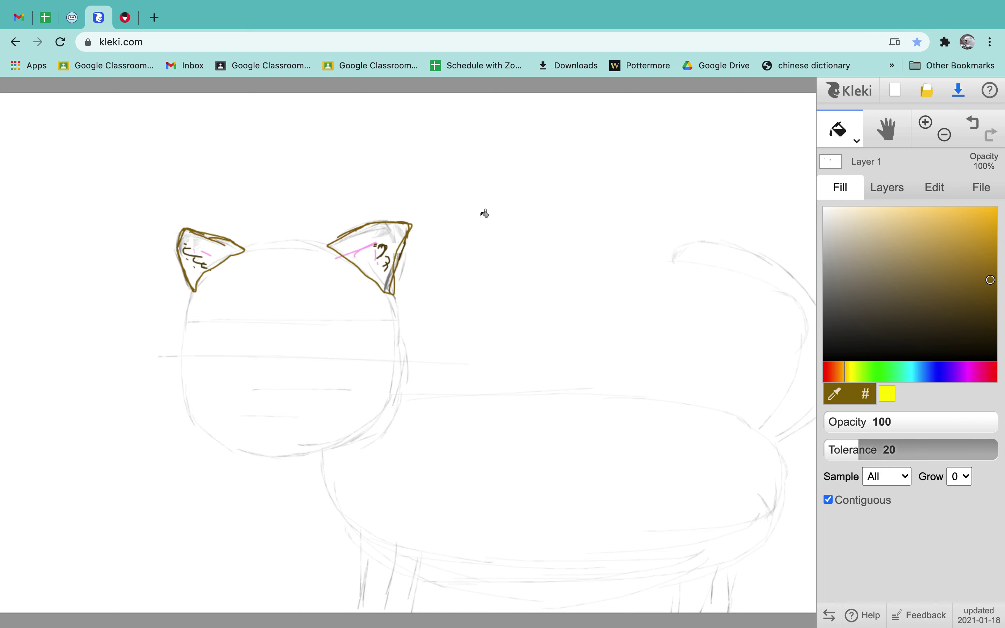
{"action": "left_click", "coordinate": [402, 229]}
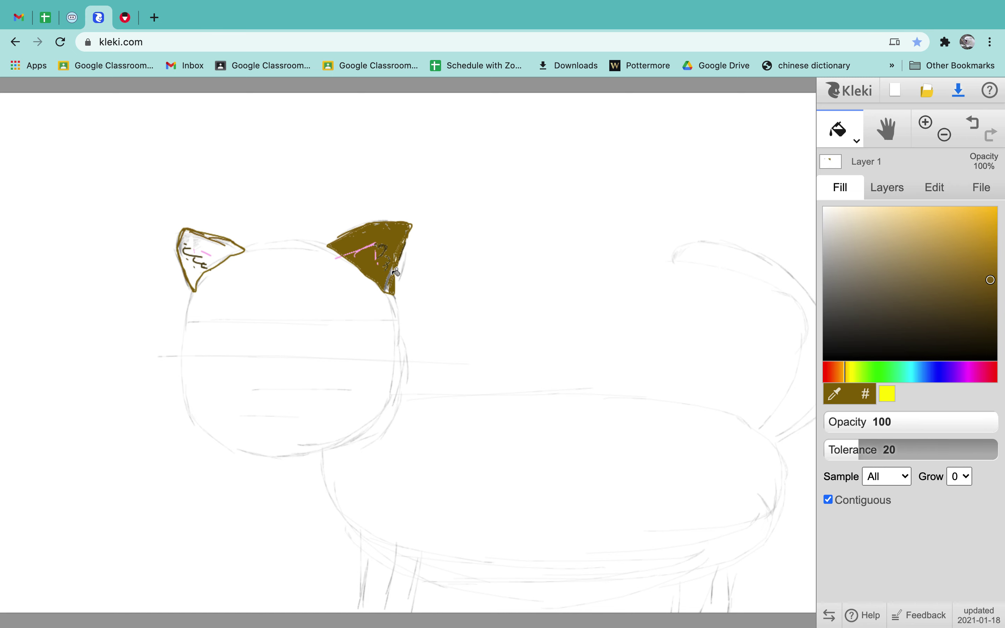
{"action": "left_click", "coordinate": [390, 291]}
{"action": "left_click", "coordinate": [390, 227]}
{"action": "left_click", "coordinate": [220, 242]}
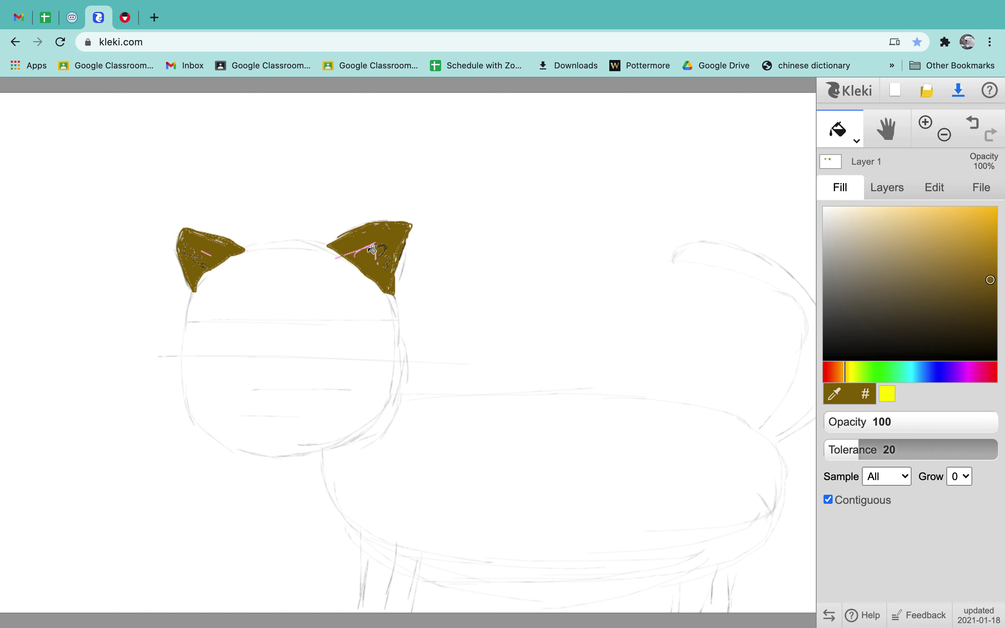
{"action": "left_click", "coordinate": [380, 257]}
{"action": "left_click", "coordinate": [388, 250]}
{"action": "left_click", "coordinate": [204, 252]}
Erase stray sketch marks just below the left-hand ear with the eraser at size 6.7.
{"action": "left_click", "coordinate": [828, 124]}
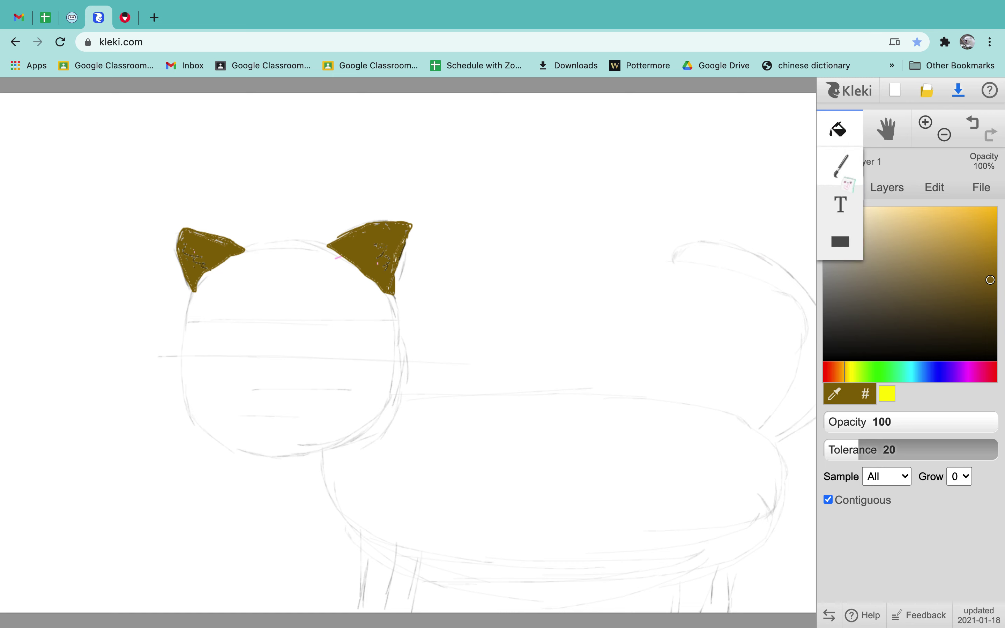
{"action": "left_click", "coordinate": [839, 163]}
{"action": "left_click", "coordinate": [987, 424]}
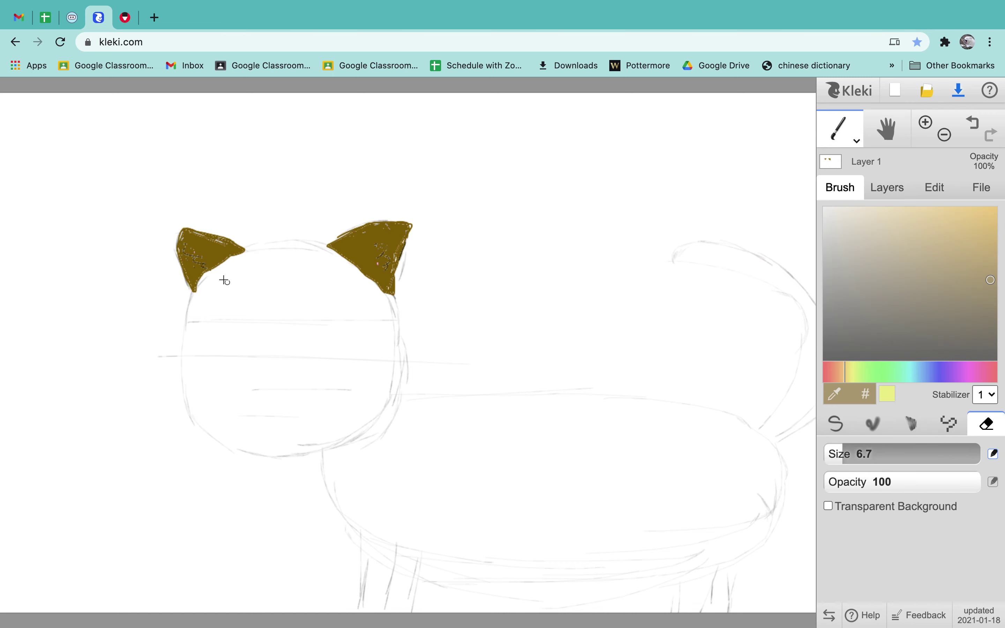
{"action": "left_click_drag", "start_coordinate": [225, 280], "coordinate": [197, 280]}
Draw dark brown fur squiggles inside both filled ears with the pen brush at size 1.6.
{"action": "left_click", "coordinate": [853, 140]}
{"action": "left_click", "coordinate": [842, 169]}
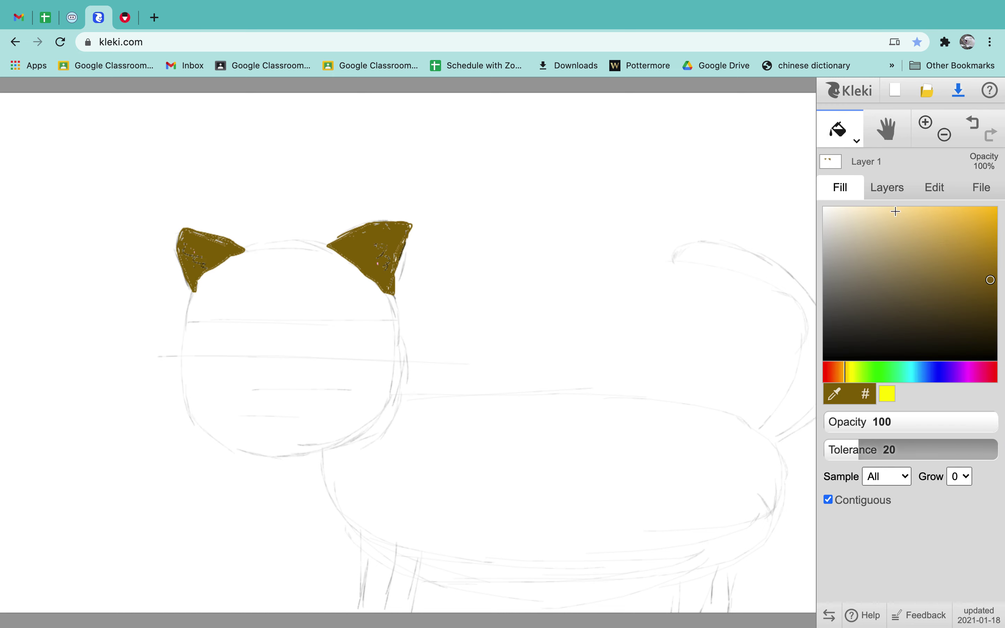
{"action": "left_click", "coordinate": [983, 328]}
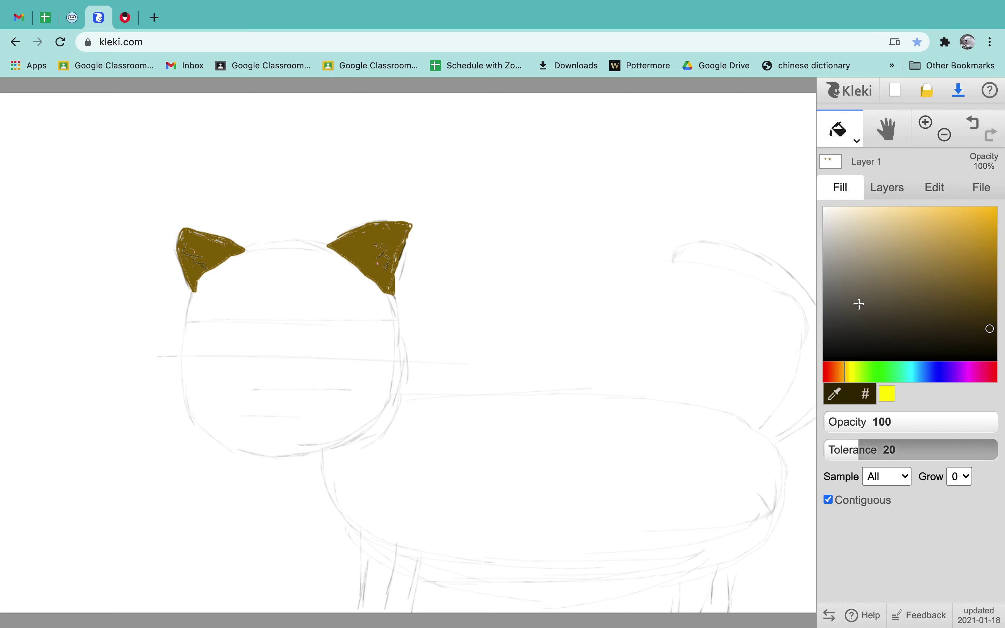
{"action": "left_click", "coordinate": [854, 142]}
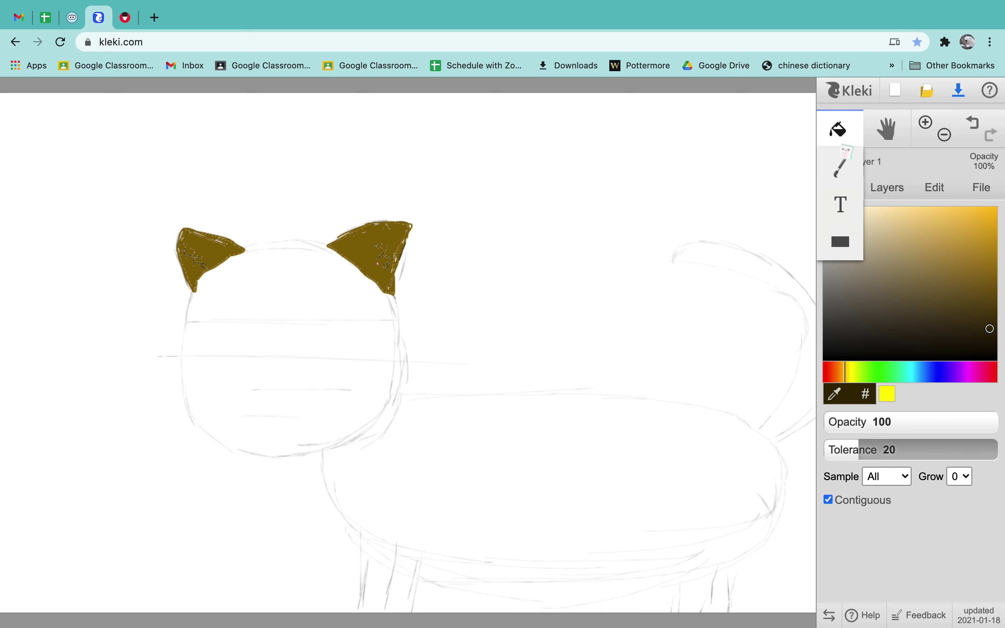
{"action": "left_click", "coordinate": [855, 141]}
{"action": "left_click", "coordinate": [826, 168]}
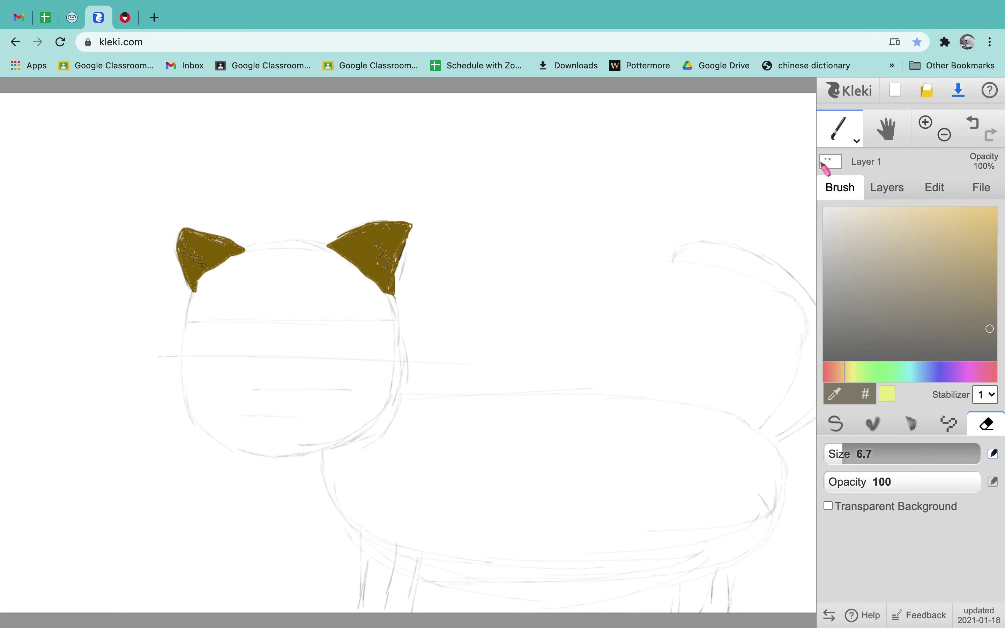
{"action": "left_click_drag", "start_coordinate": [382, 244], "coordinate": [388, 270]}
{"action": "key", "text": "ctrl+z"}
{"action": "left_click", "coordinate": [836, 423]}
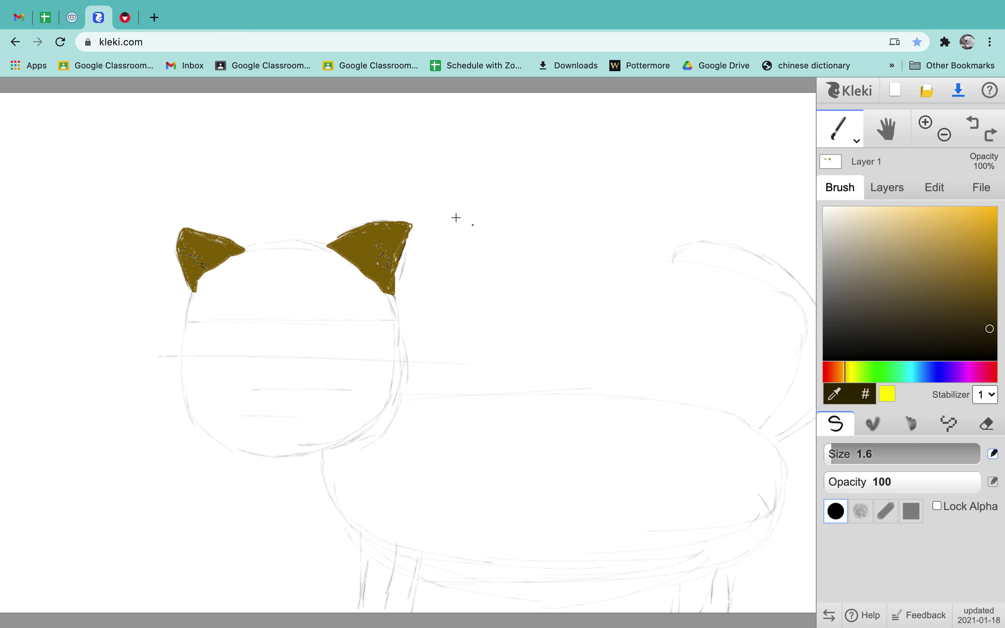
{"action": "mouse_move", "coordinate": [375, 244]}
{"action": "left_mouse_down"}
{"action": "mouse_move", "coordinate": [395, 253]}
{"action": "mouse_move", "coordinate": [375, 275]}
{"action": "left_mouse_up"}
{"action": "left_click_drag", "start_coordinate": [183, 244], "coordinate": [210, 268]}
Draw light pink inner-ear outlines in both ears with the pen brush at size 1.6.
{"action": "left_click", "coordinate": [973, 368]}
{"action": "left_click", "coordinate": [880, 214]}
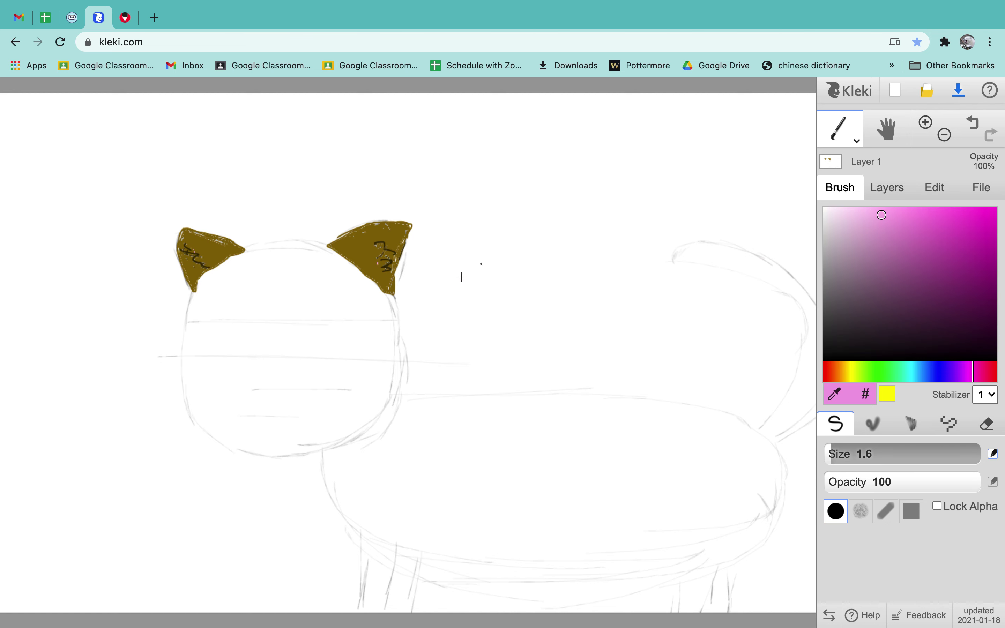
{"action": "mouse_move", "coordinate": [201, 249]}
{"action": "left_mouse_down"}
{"action": "mouse_move", "coordinate": [209, 264]}
{"action": "mouse_move", "coordinate": [241, 262]}
{"action": "left_mouse_up"}
{"action": "left_click_drag", "start_coordinate": [362, 242], "coordinate": [365, 266]}
Shade the inner areas of both ears light pink with the blend brush at opacity 10 and blending 50.
{"action": "left_click", "coordinate": [911, 423]}
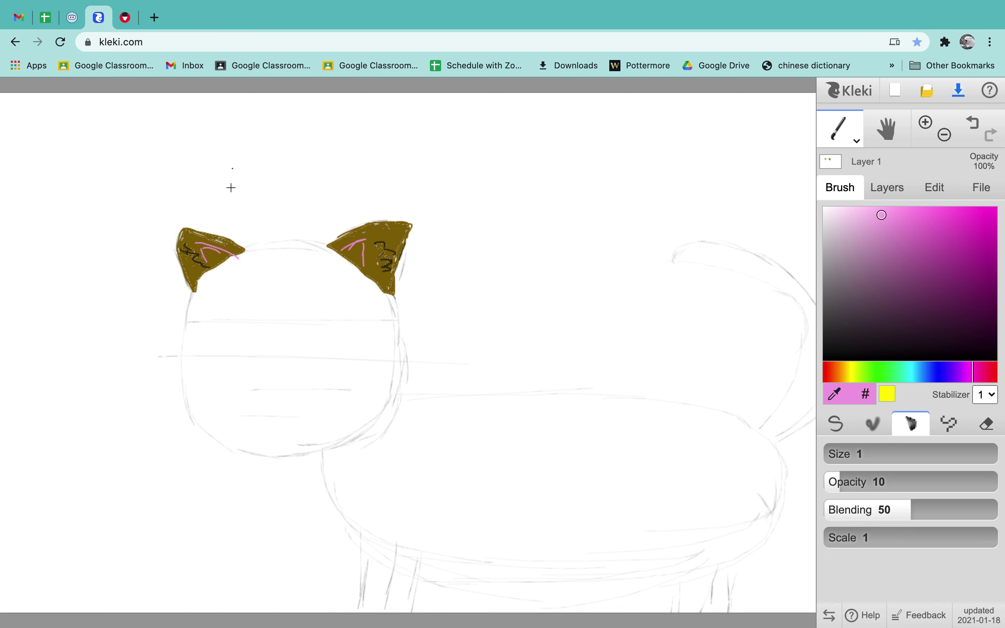
{"action": "mouse_move", "coordinate": [343, 249]}
{"action": "left_mouse_down"}
{"action": "mouse_move", "coordinate": [365, 235]}
{"action": "mouse_move", "coordinate": [353, 256]}
{"action": "mouse_move", "coordinate": [361, 259]}
{"action": "left_mouse_up"}
{"action": "mouse_move", "coordinate": [213, 265]}
{"action": "left_mouse_down"}
{"action": "mouse_move", "coordinate": [203, 244]}
{"action": "mouse_move", "coordinate": [201, 253]}
{"action": "mouse_move", "coordinate": [229, 254]}
{"action": "left_mouse_up"}
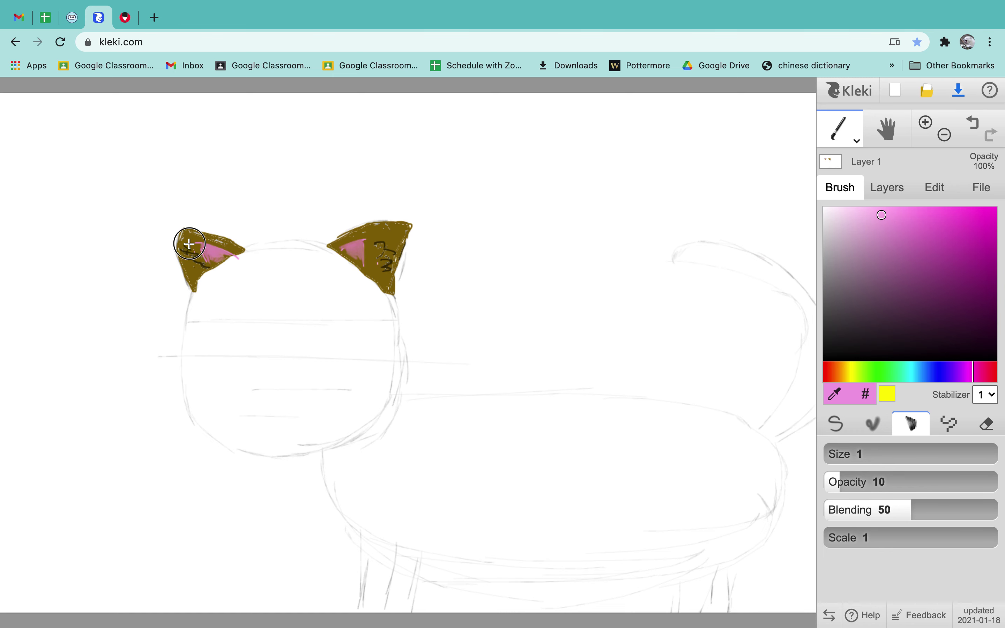
Shade over the fur squiggles in both ears with dark olive, using the blend brush at opacity 10.
{"action": "left_click", "coordinate": [843, 367]}
{"action": "left_click", "coordinate": [985, 318]}
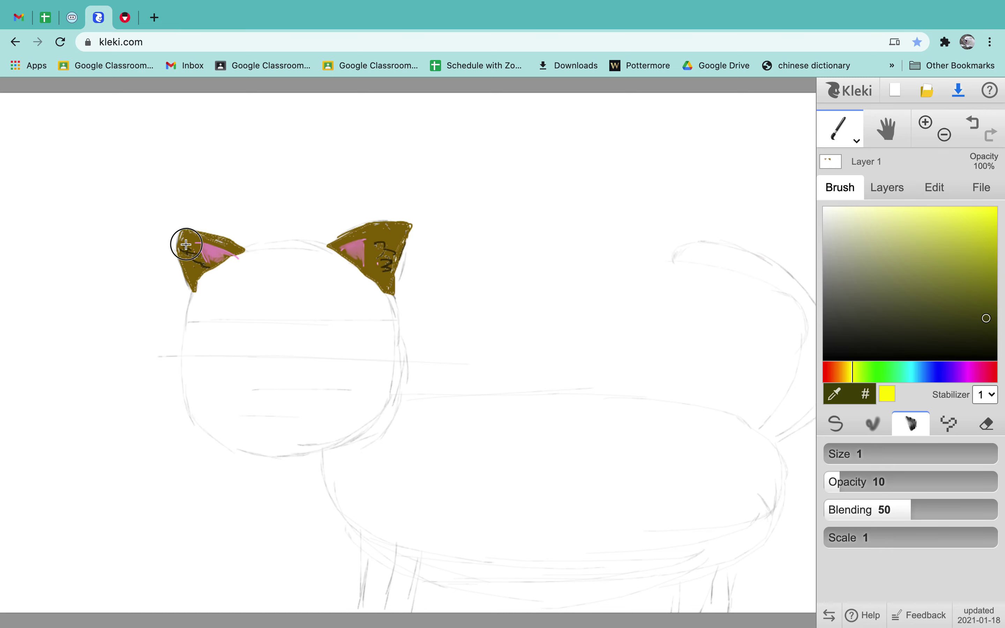
{"action": "left_click_drag", "start_coordinate": [175, 233], "coordinate": [207, 266]}
{"action": "mouse_move", "coordinate": [381, 249]}
{"action": "left_mouse_down"}
{"action": "mouse_move", "coordinate": [401, 259]}
{"action": "mouse_move", "coordinate": [385, 279]}
{"action": "left_mouse_up"}
Paint the top of the head between the ears in dark brown with the blend brush at opacity 10.
{"action": "left_click", "coordinate": [883, 308]}
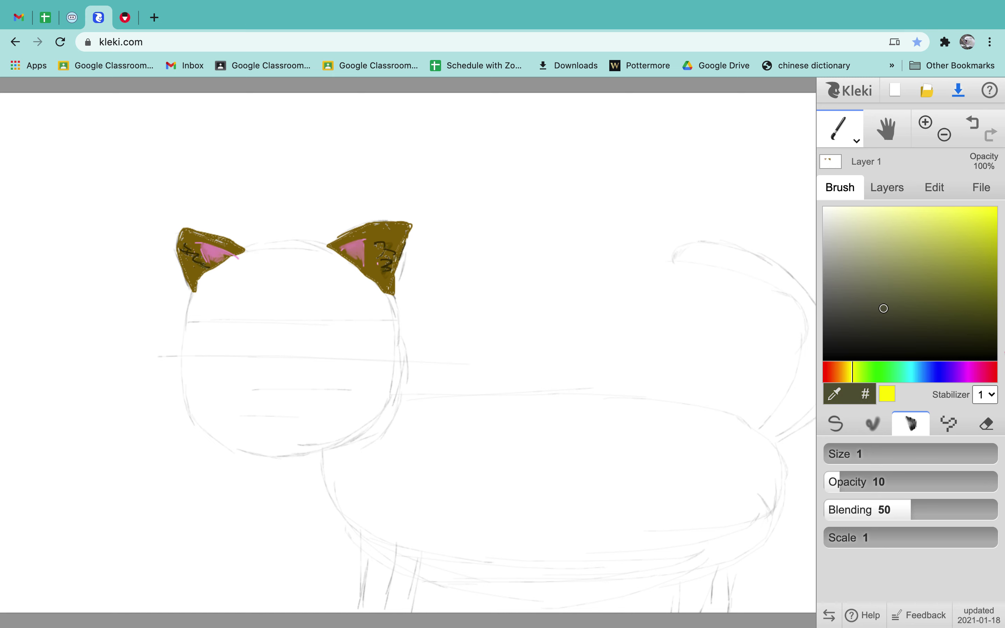
{"action": "left_click", "coordinate": [845, 368]}
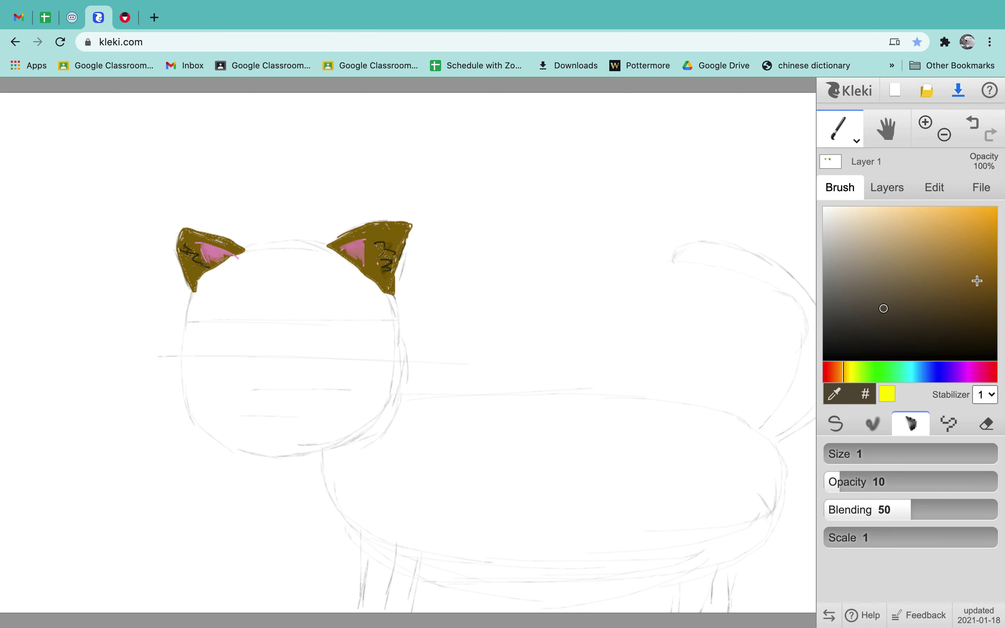
{"action": "left_click", "coordinate": [990, 303]}
{"action": "mouse_move", "coordinate": [251, 248]}
{"action": "left_mouse_down"}
{"action": "mouse_move", "coordinate": [279, 242]}
{"action": "mouse_move", "coordinate": [240, 244]}
{"action": "mouse_move", "coordinate": [325, 240]}
{"action": "left_mouse_up"}
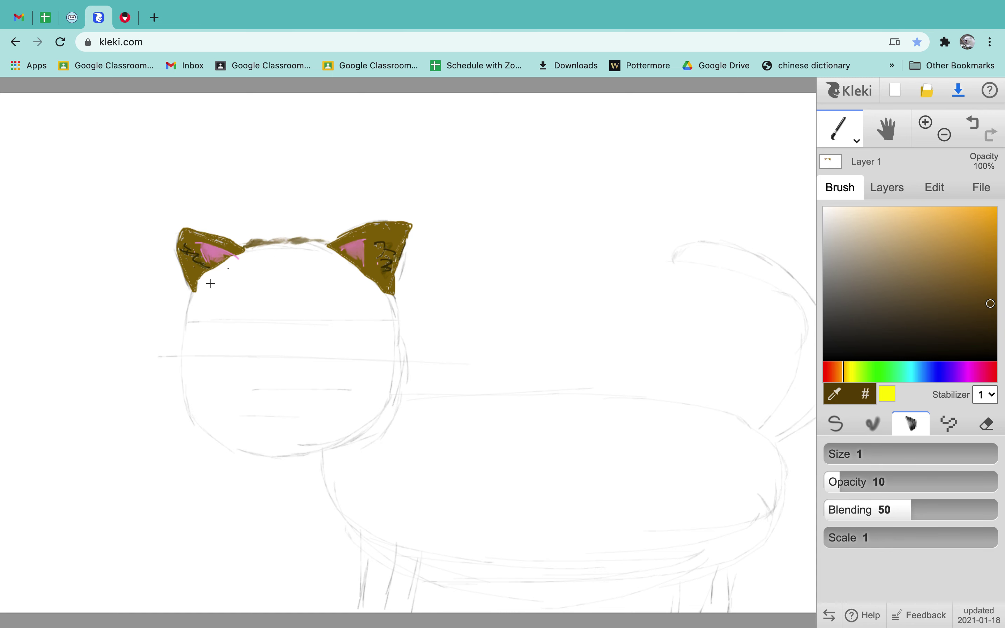
Outline both sides of the head and the chin with layered dark brown blend brush strokes.
{"action": "mouse_move", "coordinate": [197, 300]}
{"action": "left_mouse_down"}
{"action": "mouse_move", "coordinate": [200, 357]}
{"action": "mouse_move", "coordinate": [198, 326]}
{"action": "mouse_move", "coordinate": [218, 378]}
{"action": "mouse_move", "coordinate": [213, 334]}
{"action": "mouse_move", "coordinate": [210, 381]}
{"action": "mouse_move", "coordinate": [194, 391]}
{"action": "mouse_move", "coordinate": [197, 360]}
{"action": "mouse_move", "coordinate": [197, 432]}
{"action": "left_mouse_up"}
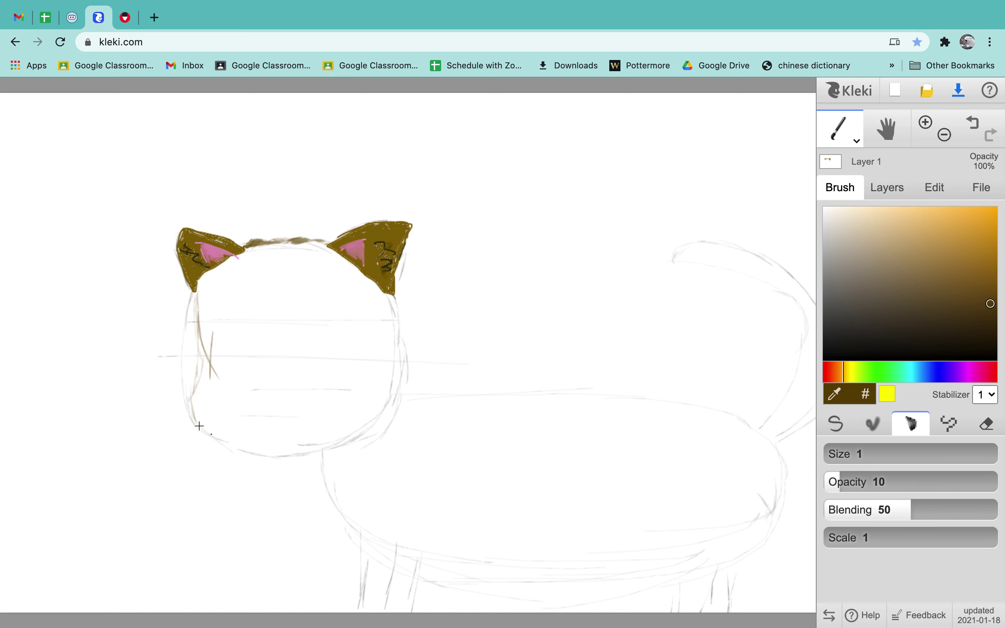
{"action": "mouse_move", "coordinate": [398, 309]}
{"action": "left_mouse_down"}
{"action": "mouse_move", "coordinate": [399, 373]}
{"action": "mouse_move", "coordinate": [328, 436]}
{"action": "left_mouse_up"}
{"action": "mouse_move", "coordinate": [268, 445]}
{"action": "left_mouse_down"}
{"action": "mouse_move", "coordinate": [352, 426]}
{"action": "mouse_move", "coordinate": [365, 410]}
{"action": "mouse_move", "coordinate": [327, 434]}
{"action": "left_mouse_up"}
{"action": "mouse_move", "coordinate": [178, 294]}
{"action": "left_mouse_down"}
{"action": "mouse_move", "coordinate": [202, 296]}
{"action": "mouse_move", "coordinate": [185, 398]}
{"action": "mouse_move", "coordinate": [203, 426]}
{"action": "mouse_move", "coordinate": [189, 417]}
{"action": "mouse_move", "coordinate": [210, 439]}
{"action": "mouse_move", "coordinate": [286, 438]}
{"action": "left_mouse_up"}
{"action": "mouse_move", "coordinate": [401, 356]}
{"action": "left_mouse_down"}
{"action": "mouse_move", "coordinate": [376, 403]}
{"action": "mouse_move", "coordinate": [309, 424]}
{"action": "left_mouse_up"}
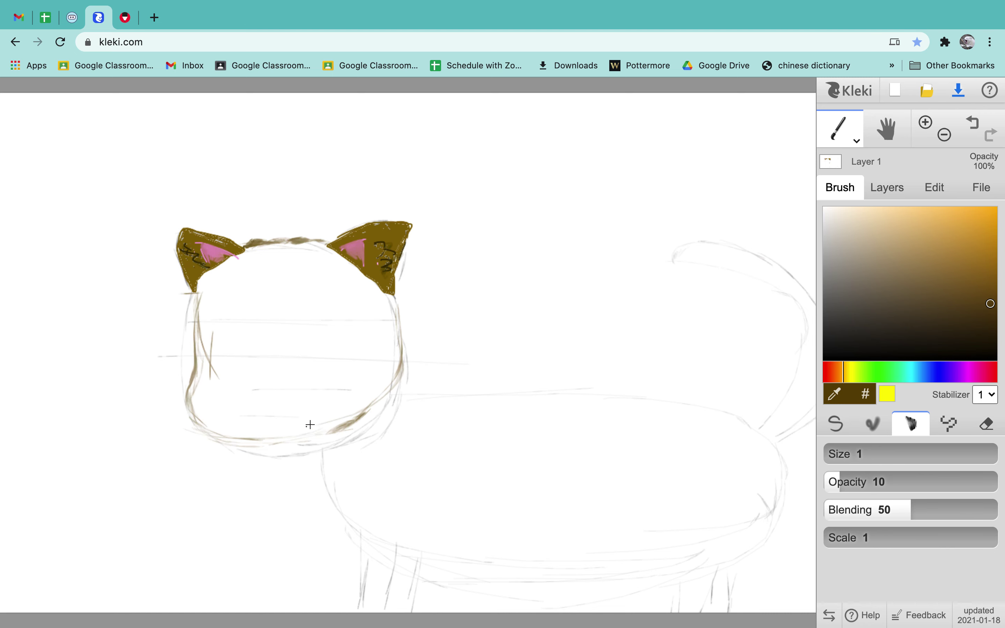
{"action": "mouse_move", "coordinate": [402, 327]}
{"action": "left_mouse_down"}
{"action": "mouse_move", "coordinate": [343, 417]}
{"action": "mouse_move", "coordinate": [224, 423]}
{"action": "left_mouse_up"}
{"action": "left_click_drag", "start_coordinate": [192, 310], "coordinate": [184, 401]}
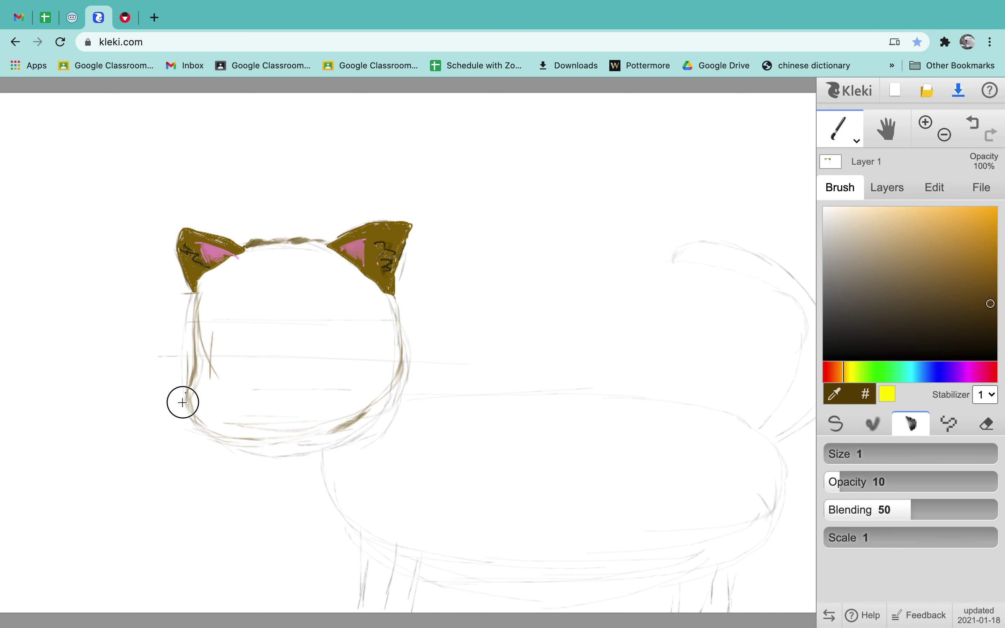
{"action": "mouse_move", "coordinate": [253, 433]}
{"action": "left_mouse_down"}
{"action": "mouse_move", "coordinate": [339, 415]}
{"action": "mouse_move", "coordinate": [361, 390]}
{"action": "left_mouse_up"}
{"action": "mouse_move", "coordinate": [386, 305]}
{"action": "left_mouse_down"}
{"action": "mouse_move", "coordinate": [402, 377]}
{"action": "mouse_move", "coordinate": [375, 411]}
{"action": "mouse_move", "coordinate": [305, 440]}
{"action": "mouse_move", "coordinate": [240, 444]}
{"action": "mouse_move", "coordinate": [192, 418]}
{"action": "mouse_move", "coordinate": [185, 404]}
{"action": "mouse_move", "coordinate": [195, 397]}
{"action": "mouse_move", "coordinate": [183, 389]}
{"action": "mouse_move", "coordinate": [192, 359]}
{"action": "mouse_move", "coordinate": [182, 348]}
{"action": "mouse_move", "coordinate": [196, 331]}
{"action": "mouse_move", "coordinate": [192, 301]}
{"action": "mouse_move", "coordinate": [192, 347]}
{"action": "left_mouse_up"}
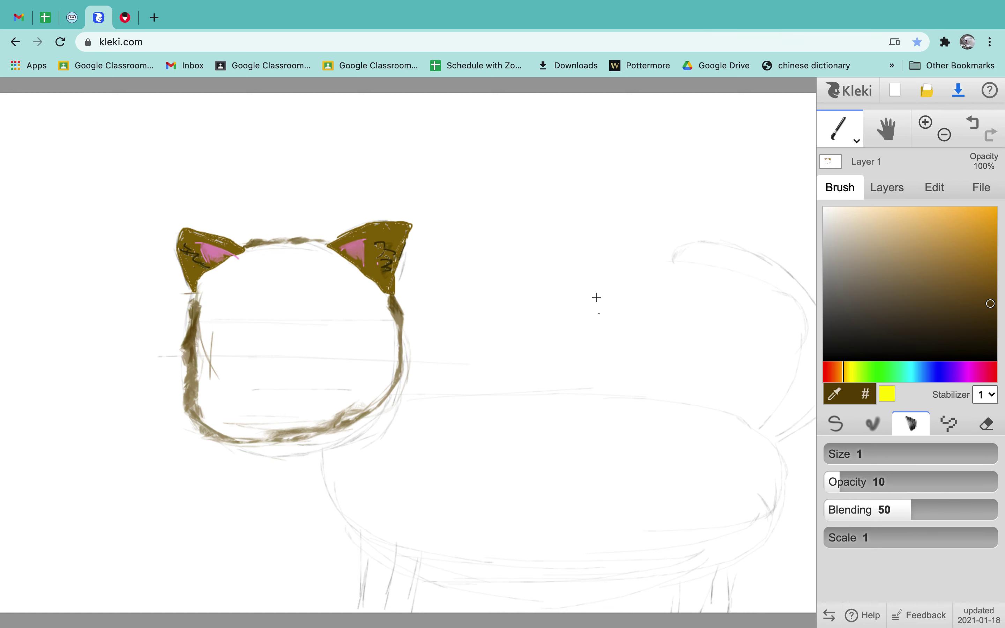
Draft canvas text in size 30 Fantasy reading "so right now im using the sketch tool to bring alive the fur in the cat.".
{"action": "left_click", "coordinate": [858, 140]}
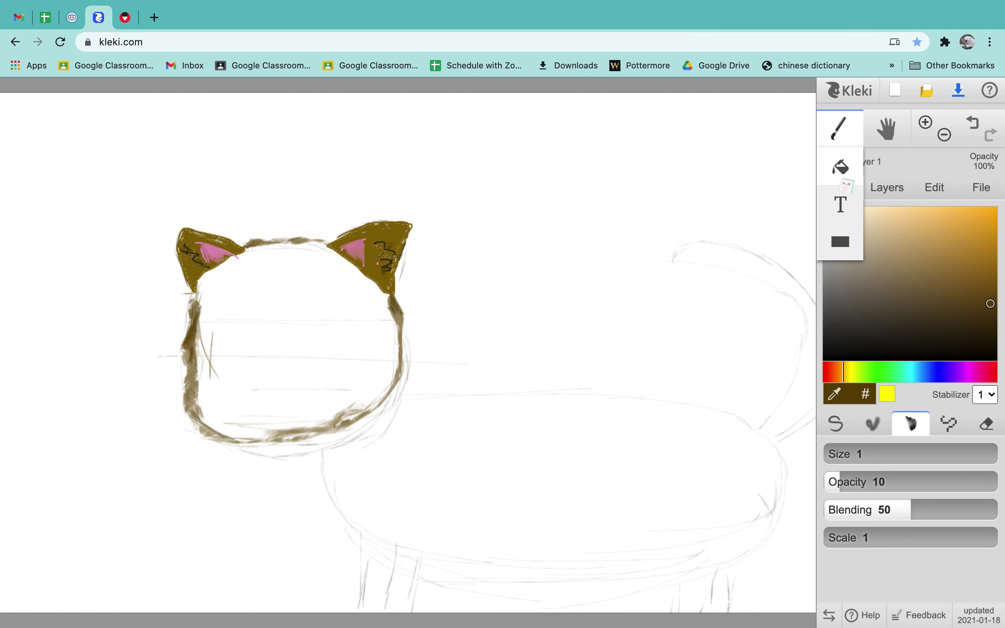
{"action": "left_click", "coordinate": [837, 202]}
{"action": "left_click", "coordinate": [530, 224]}
{"action": "type", "text": "so"}
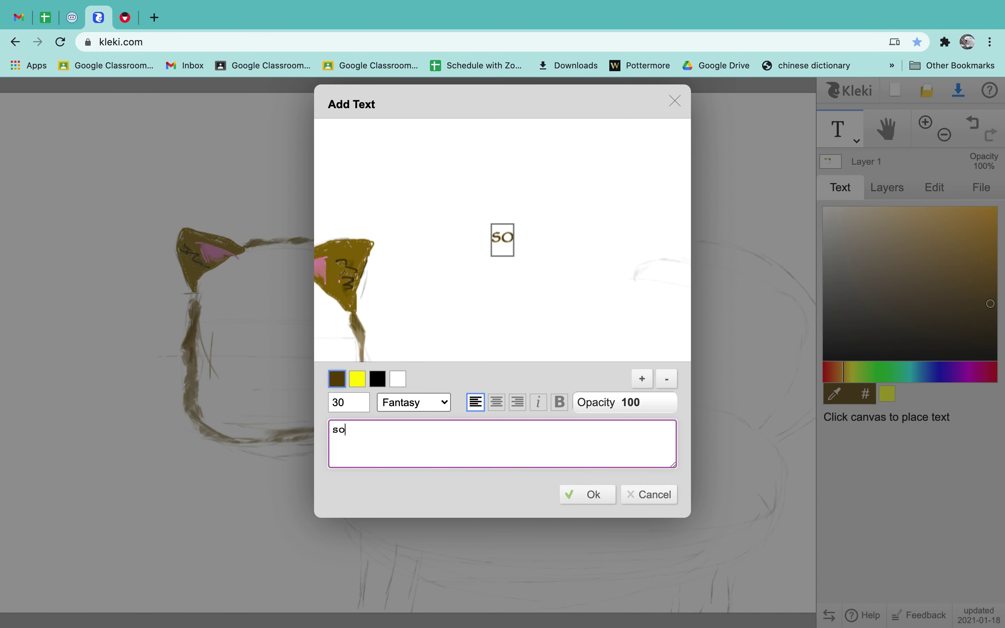
{"action": "type", "text": " right now i"}
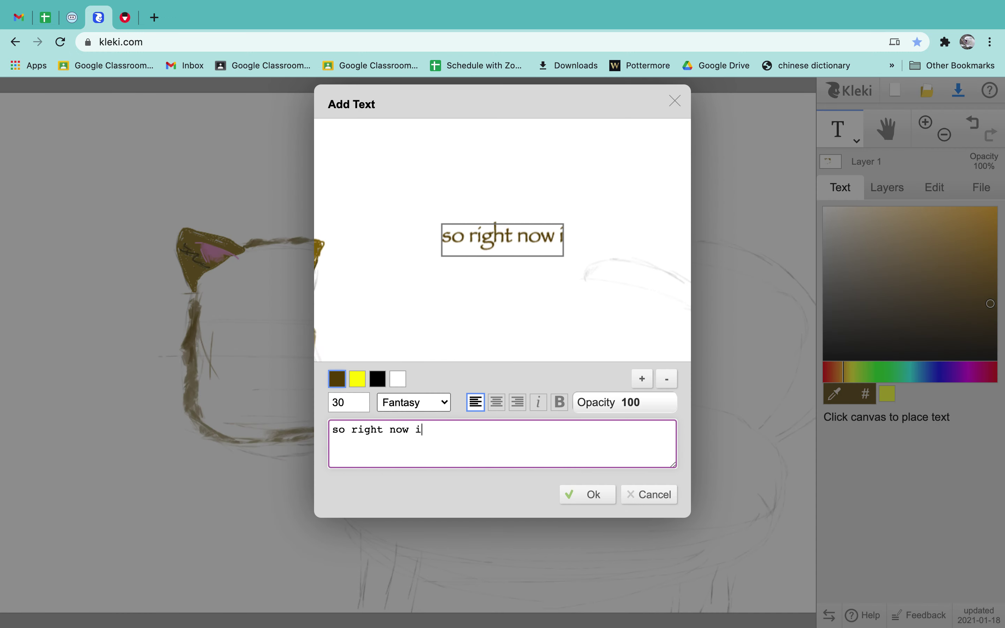
{"action": "type", "text": "m using the s"}
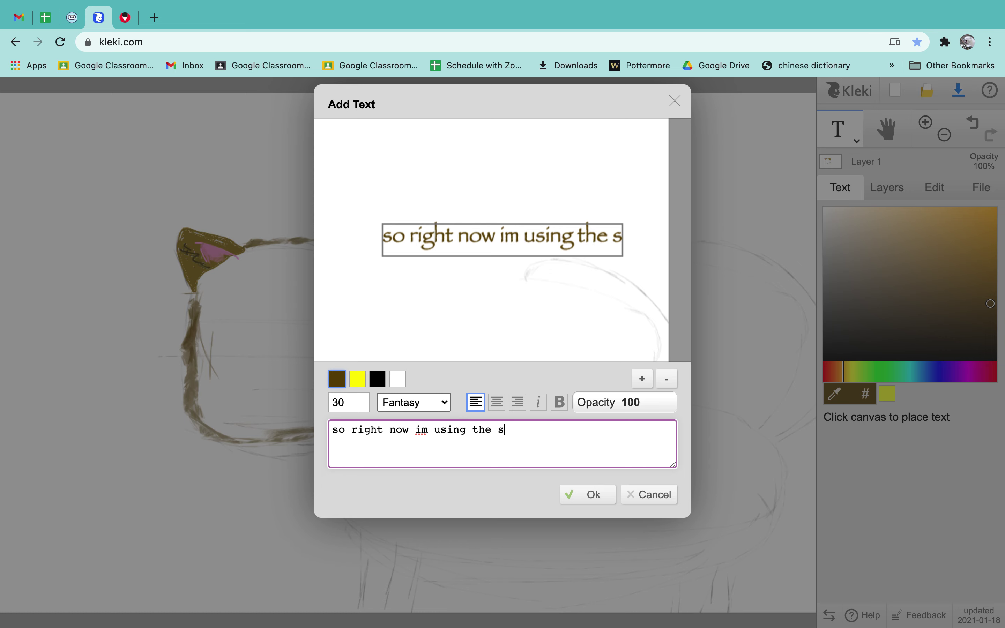
{"action": "type", "text": "ketch"}
{"action": "key", "text": "Return"}
{"action": "type", "text": "t"}
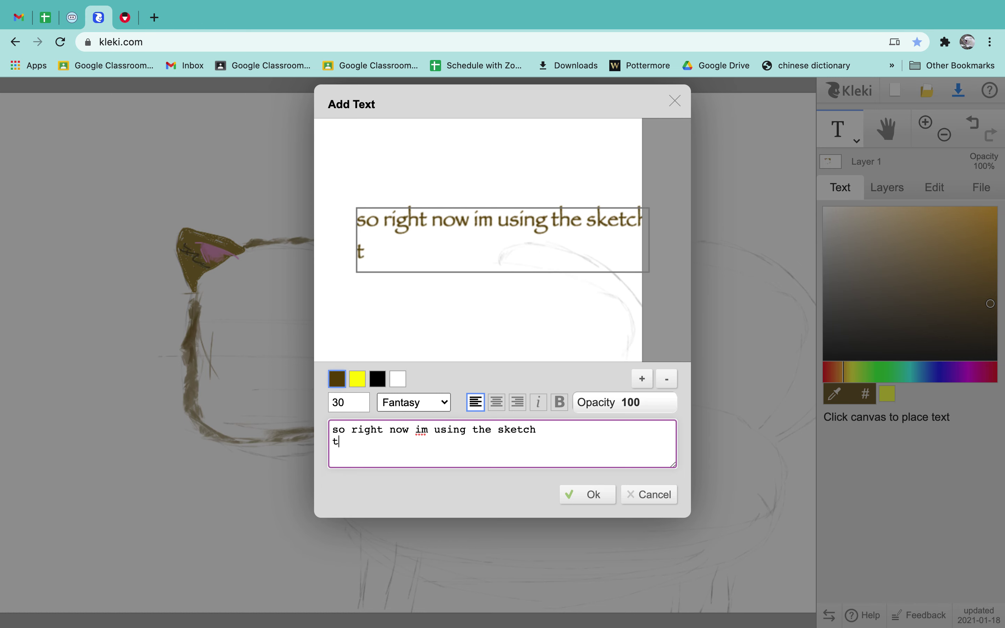
{"action": "type", "text": "ool to b"}
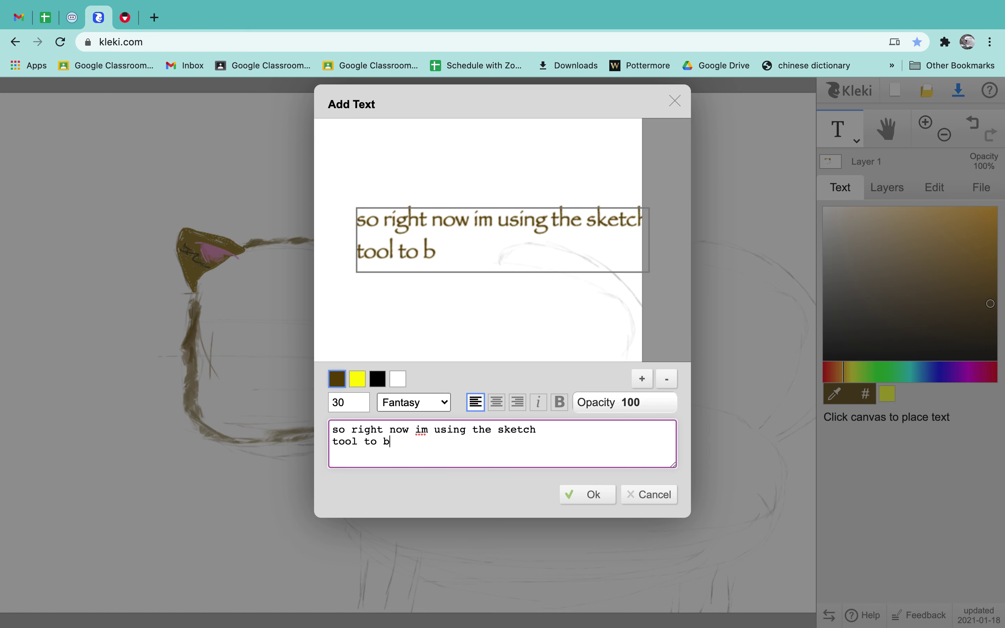
{"action": "type", "text": "ring alive "}
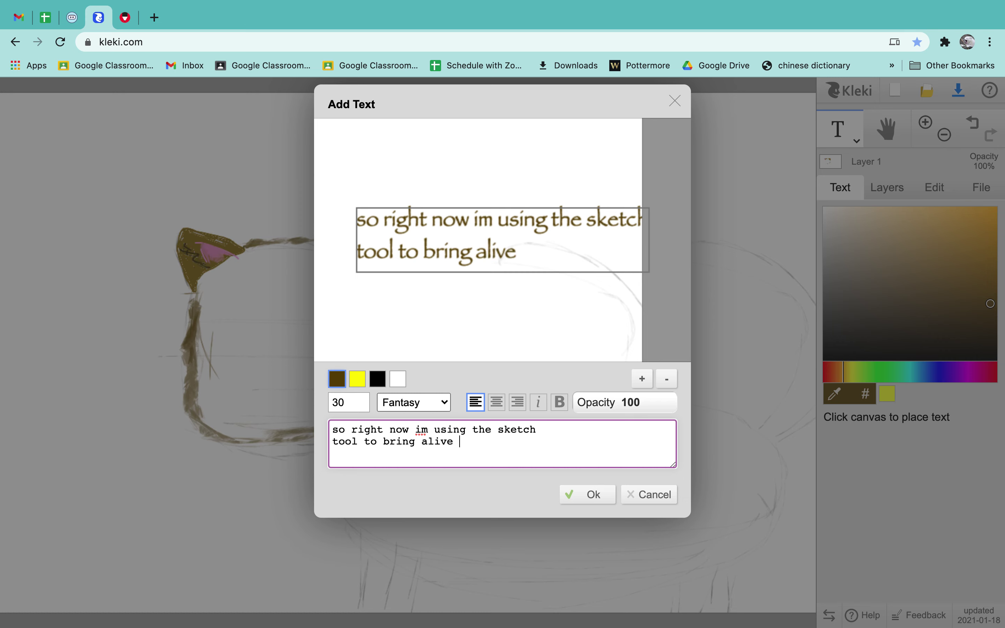
{"action": "type", "text": "the"}
{"action": "type", "text": "fur"}
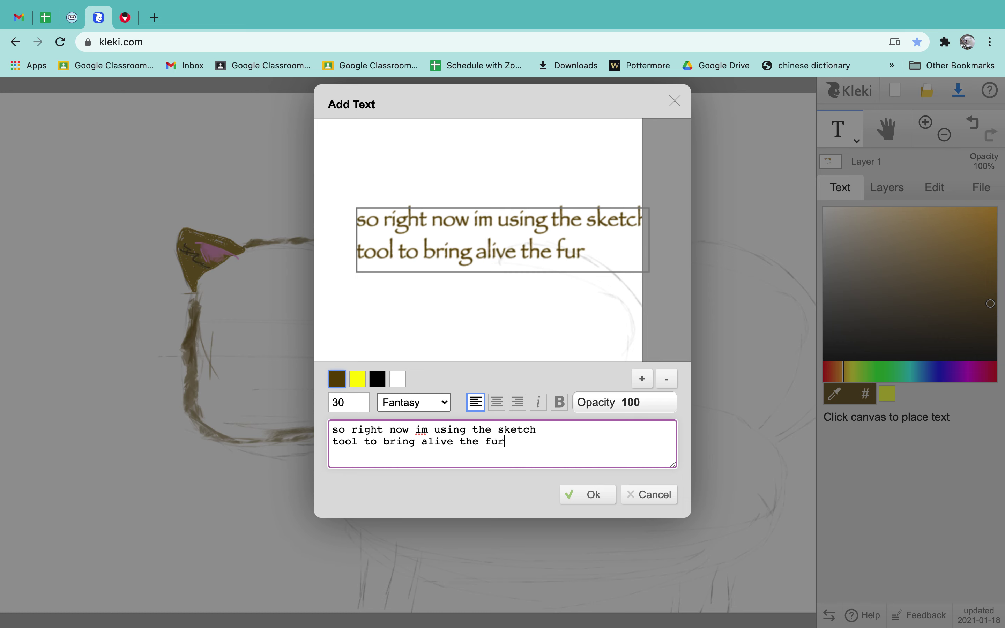
{"action": "type", "text": " in the "}
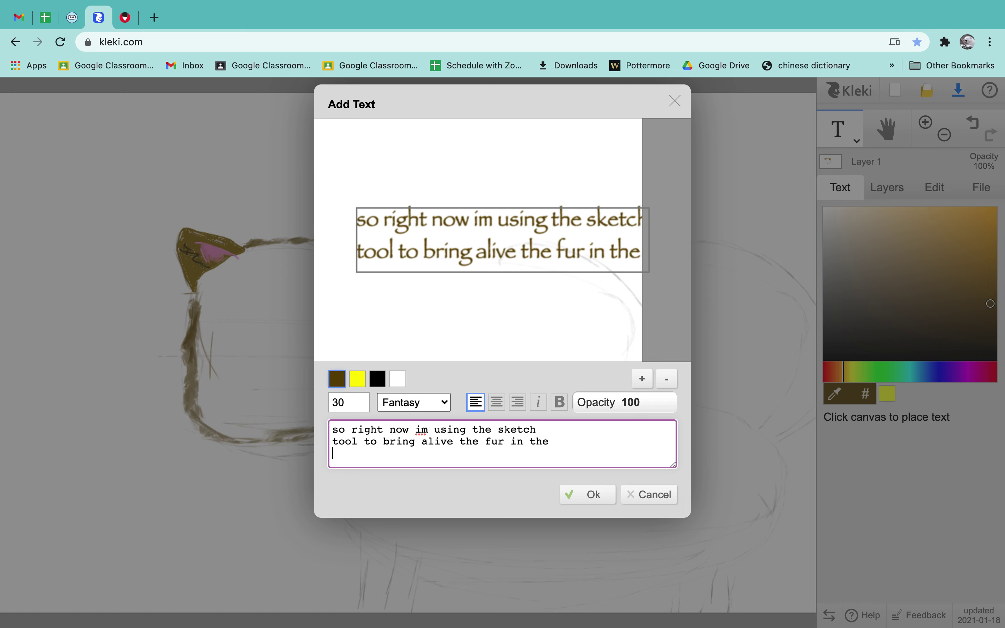
{"action": "type", "text": "cat"}
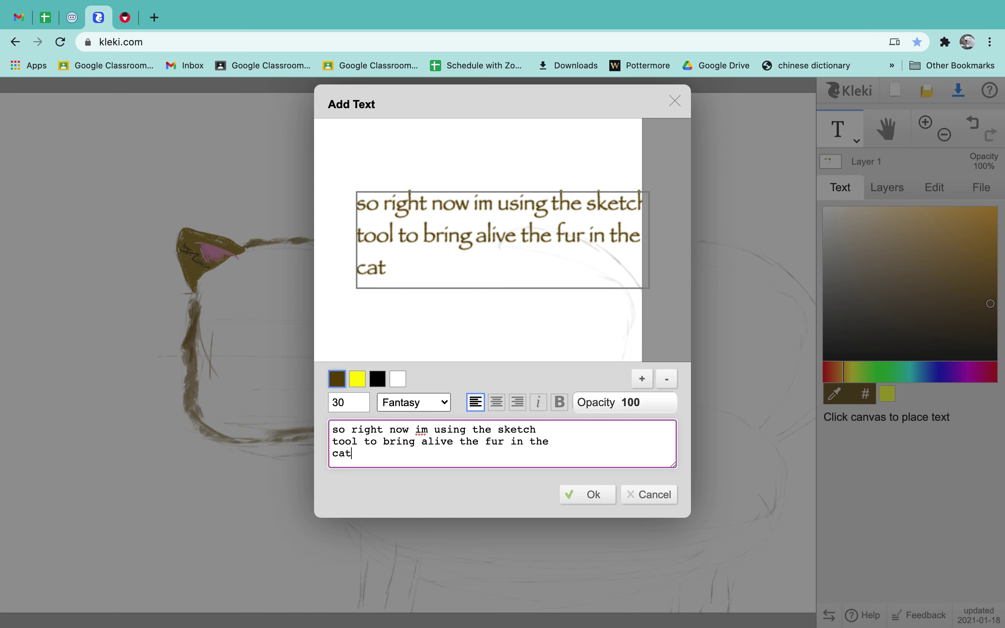
{"action": "type", "text": "."}
{"action": "key", "text": "Return"}
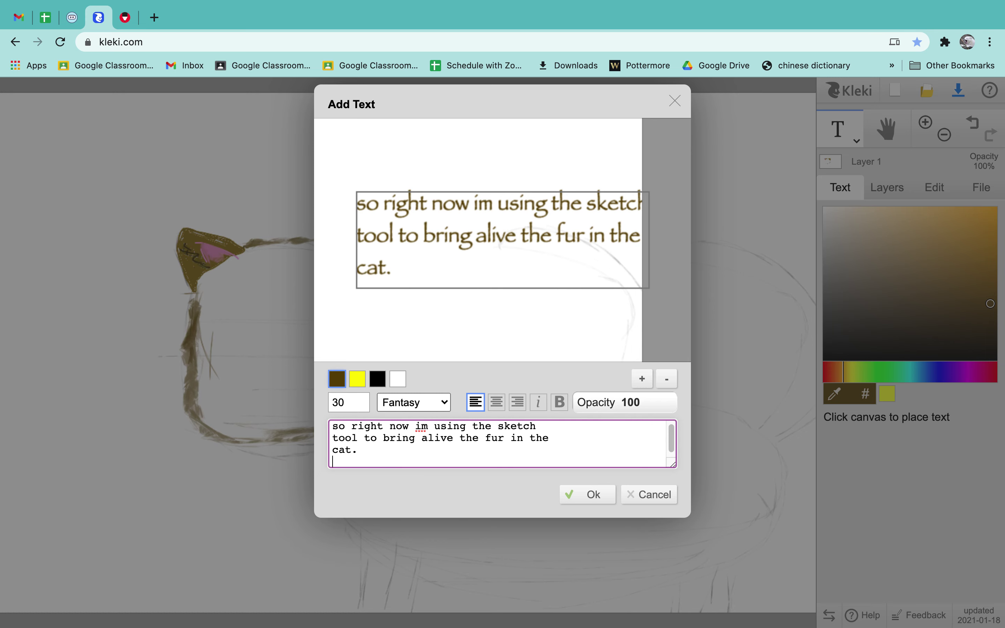
Add "I also used the sketch tool for sketching the cat." to the drafted text and discard it without placing it.
{"action": "type", "text": "I also used "}
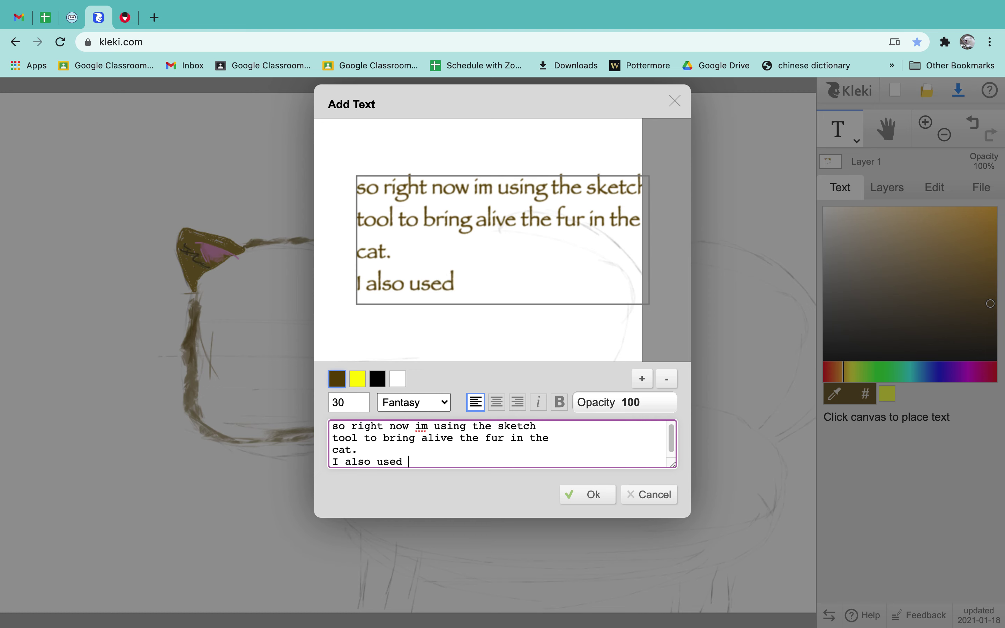
{"action": "type", "text": "the sketch tool"}
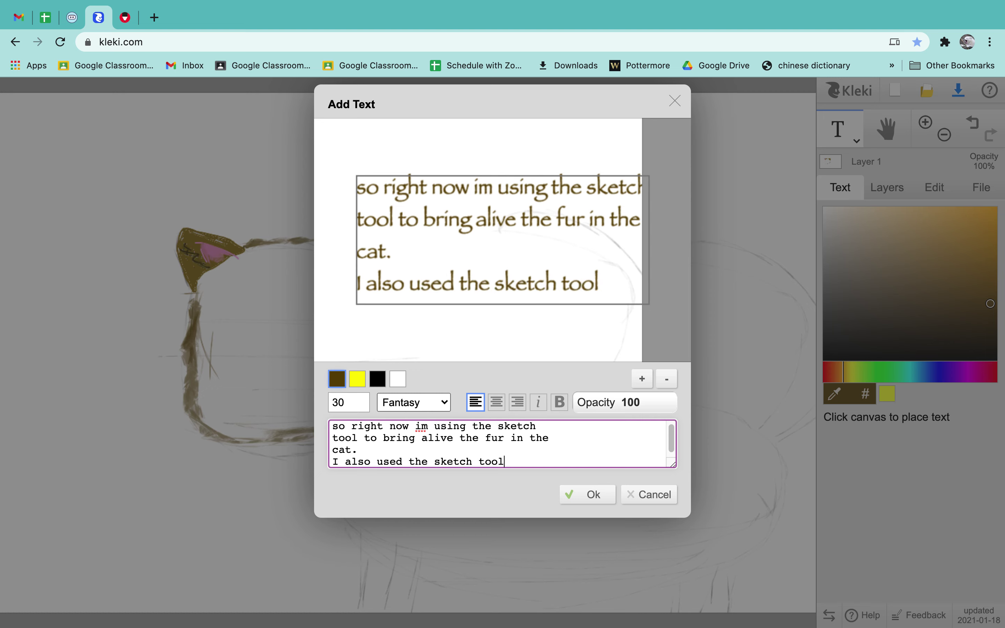
{"action": "key", "text": "Return"}
{"action": "type", "text": "for sketching the cat."}
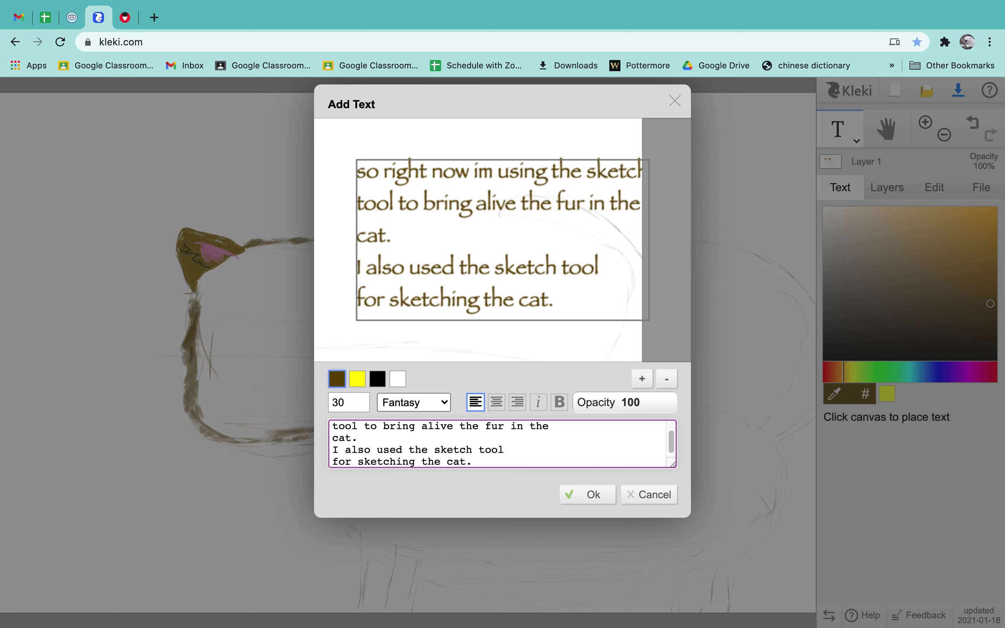
{"action": "left_click", "coordinate": [652, 492]}
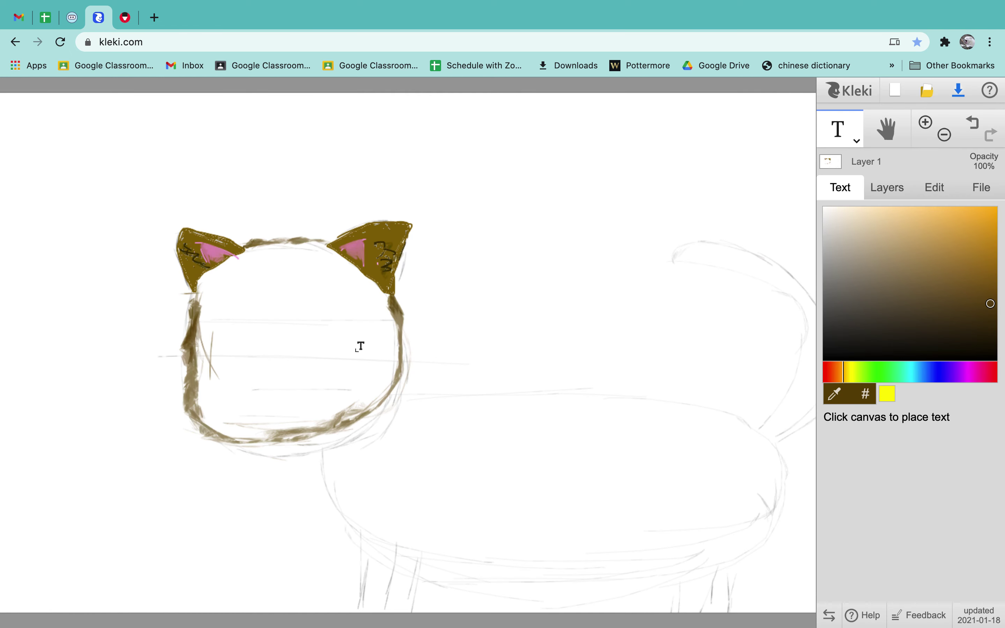
Thicken the dark brown outline along the chin, lower cheek and top of the head with the blend brush at opacity 10.
{"action": "left_click", "coordinate": [856, 140]}
{"action": "left_click", "coordinate": [851, 176]}
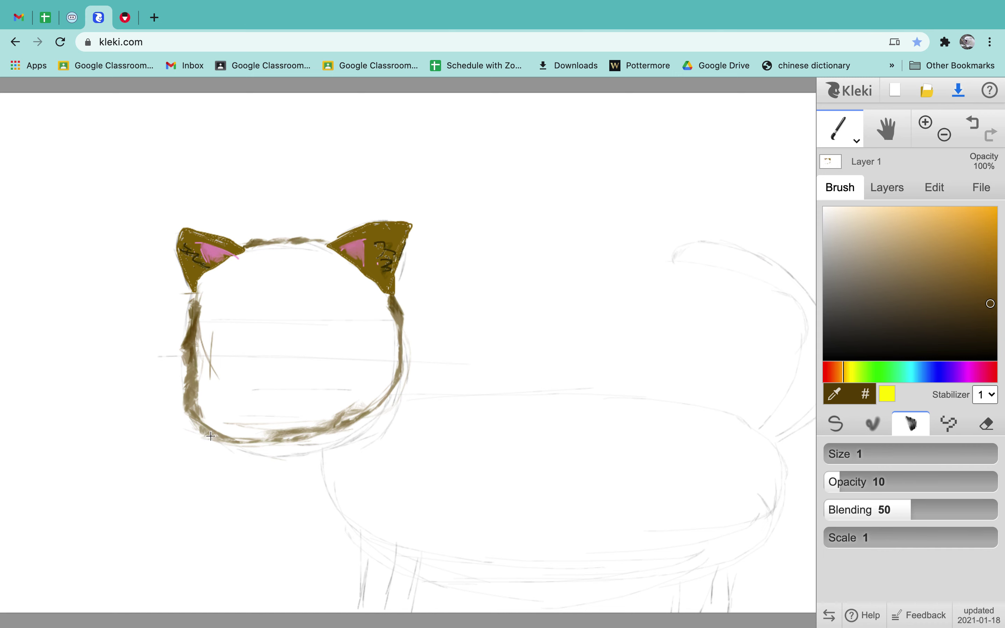
{"action": "mouse_move", "coordinate": [211, 436]}
{"action": "left_mouse_down"}
{"action": "mouse_move", "coordinate": [292, 439]}
{"action": "mouse_move", "coordinate": [211, 440]}
{"action": "mouse_move", "coordinate": [200, 425]}
{"action": "mouse_move", "coordinate": [205, 435]}
{"action": "mouse_move", "coordinate": [280, 439]}
{"action": "mouse_move", "coordinate": [373, 411]}
{"action": "mouse_move", "coordinate": [399, 390]}
{"action": "mouse_move", "coordinate": [388, 377]}
{"action": "mouse_move", "coordinate": [406, 373]}
{"action": "mouse_move", "coordinate": [401, 338]}
{"action": "left_mouse_up"}
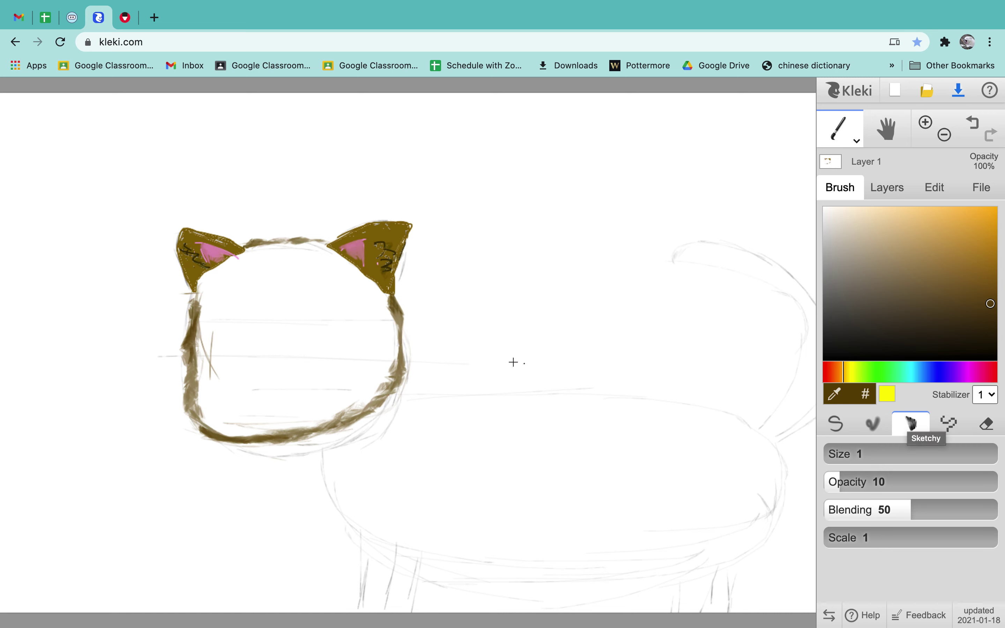
{"action": "left_click_drag", "start_coordinate": [253, 248], "coordinate": [325, 238]}
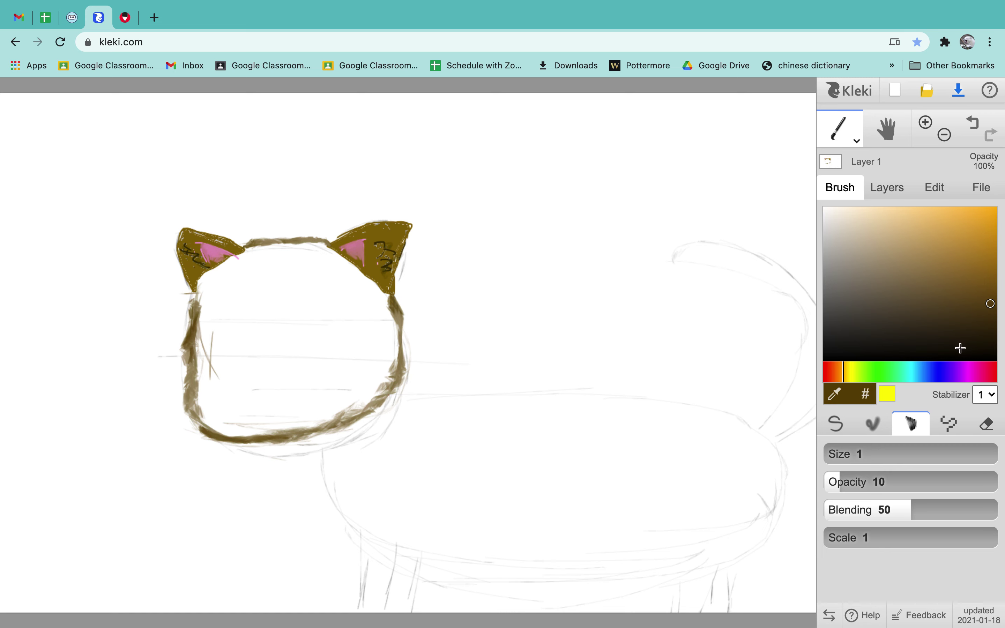
Draw the upper lid line of the cat's right-hand eye in near-black with the pen brush at size 1.6 and opacity 100.
{"action": "left_click", "coordinate": [911, 345]}
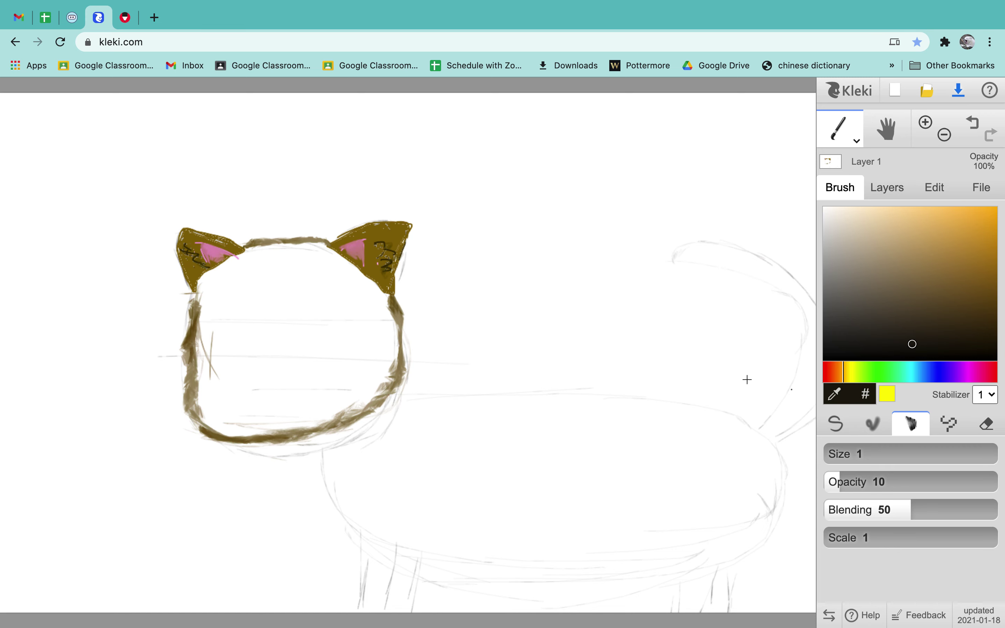
{"action": "left_click", "coordinate": [824, 423]}
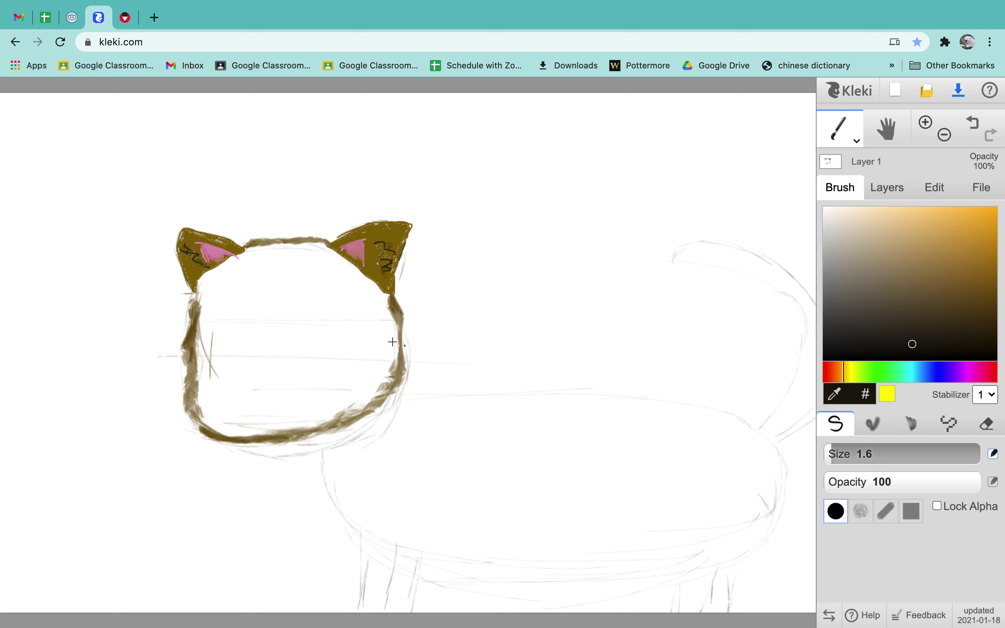
{"action": "mouse_move", "coordinate": [337, 323]}
{"action": "left_mouse_down"}
{"action": "mouse_move", "coordinate": [352, 320]}
{"action": "mouse_move", "coordinate": [339, 321]}
{"action": "left_mouse_up"}
{"action": "key", "text": "ctrl+z"}
{"action": "mouse_move", "coordinate": [302, 321]}
{"action": "left_mouse_down"}
{"action": "mouse_move", "coordinate": [342, 324]}
{"action": "mouse_move", "coordinate": [304, 324]}
{"action": "mouse_move", "coordinate": [353, 325]}
{"action": "left_mouse_up"}
{"action": "key", "text": "ctrl+z"}
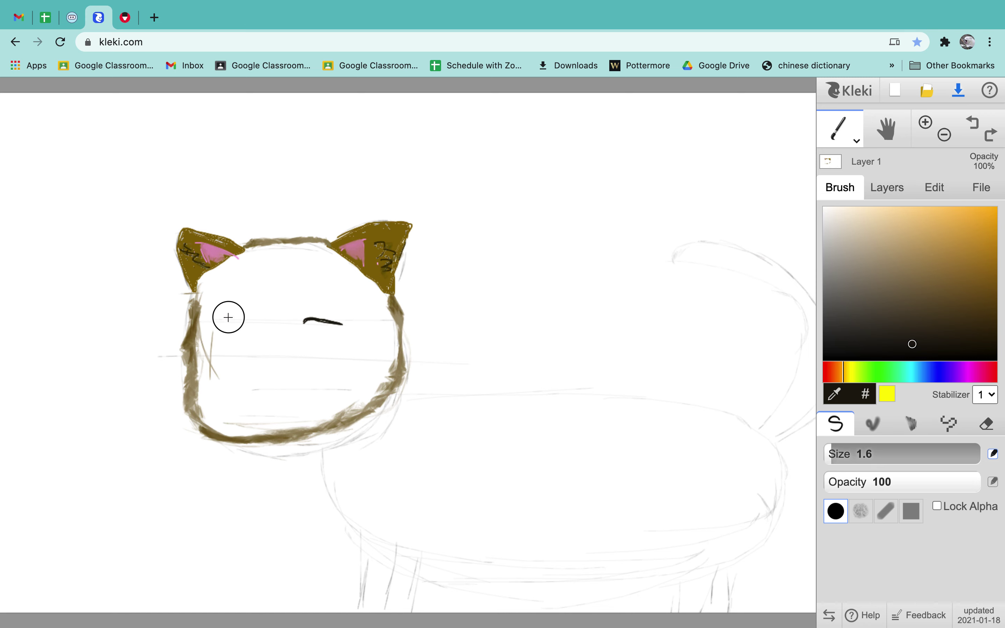
Try near-black upper and lower lid lines for the left-hand eye and extra strokes around both eyes.
{"action": "mouse_move", "coordinate": [215, 317]}
{"action": "left_mouse_down"}
{"action": "mouse_move", "coordinate": [233, 318]}
{"action": "mouse_move", "coordinate": [209, 318]}
{"action": "mouse_move", "coordinate": [218, 343]}
{"action": "mouse_move", "coordinate": [231, 343]}
{"action": "mouse_move", "coordinate": [218, 342]}
{"action": "left_mouse_up"}
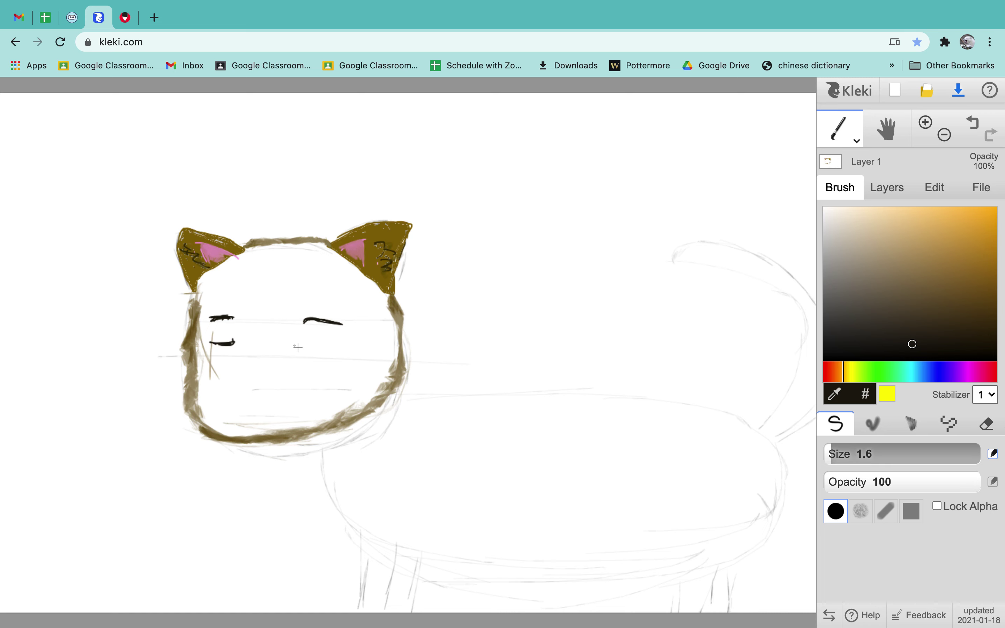
{"action": "left_click_drag", "start_coordinate": [301, 353], "coordinate": [319, 357]}
{"action": "left_click_drag", "start_coordinate": [338, 314], "coordinate": [304, 312]}
{"action": "mouse_move", "coordinate": [232, 312]}
{"action": "left_mouse_down"}
{"action": "mouse_move", "coordinate": [210, 313]}
{"action": "mouse_move", "coordinate": [215, 345]}
{"action": "left_mouse_up"}
{"action": "left_click_drag", "start_coordinate": [303, 314], "coordinate": [347, 316]}
{"action": "key", "text": "ctrl+z"}
Erase the left-hand eye's lid lines and the rough sketch marks beside them with the eraser at size 6.7.
{"action": "left_click", "coordinate": [987, 423]}
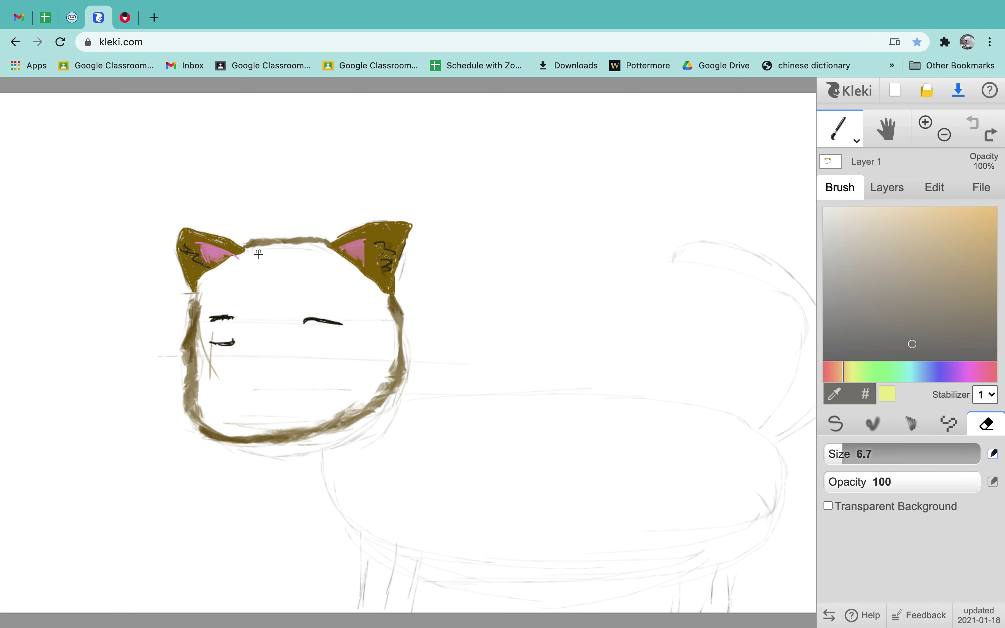
{"action": "mouse_move", "coordinate": [228, 324]}
{"action": "left_mouse_down"}
{"action": "mouse_move", "coordinate": [208, 316]}
{"action": "mouse_move", "coordinate": [227, 316]}
{"action": "mouse_move", "coordinate": [212, 320]}
{"action": "mouse_move", "coordinate": [227, 332]}
{"action": "mouse_move", "coordinate": [214, 342]}
{"action": "mouse_move", "coordinate": [238, 344]}
{"action": "mouse_move", "coordinate": [215, 344]}
{"action": "mouse_move", "coordinate": [242, 347]}
{"action": "mouse_move", "coordinate": [200, 334]}
{"action": "mouse_move", "coordinate": [211, 380]}
{"action": "mouse_move", "coordinate": [206, 350]}
{"action": "mouse_move", "coordinate": [227, 349]}
{"action": "mouse_move", "coordinate": [227, 337]}
{"action": "mouse_move", "coordinate": [268, 338]}
{"action": "left_mouse_up"}
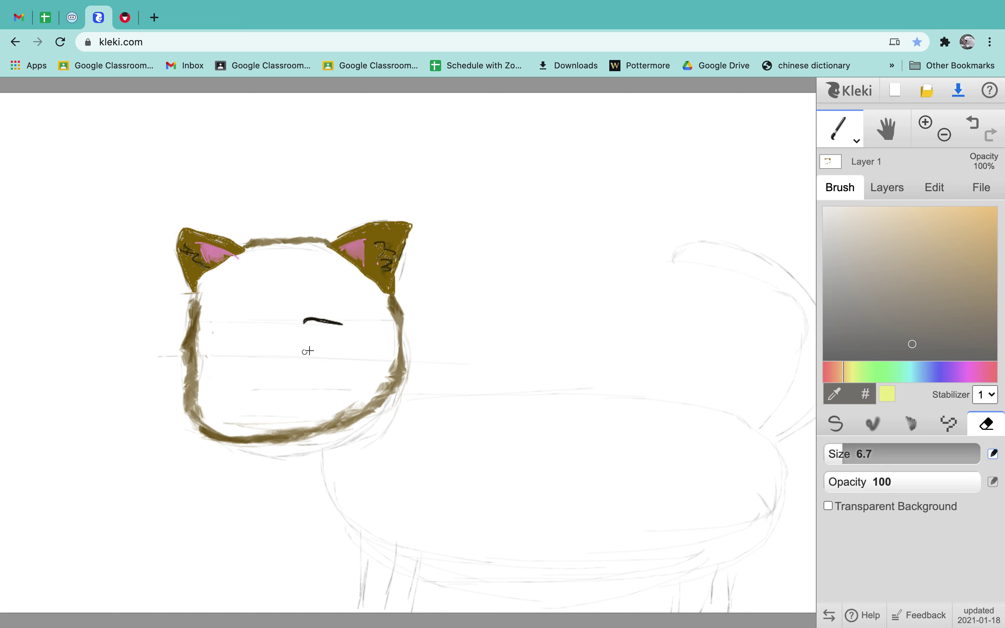
Draw the right-hand eye's lower lid and both lid lines of the left-hand eye in near-black with the size 1.6 pen brush.
{"action": "left_click", "coordinate": [836, 423]}
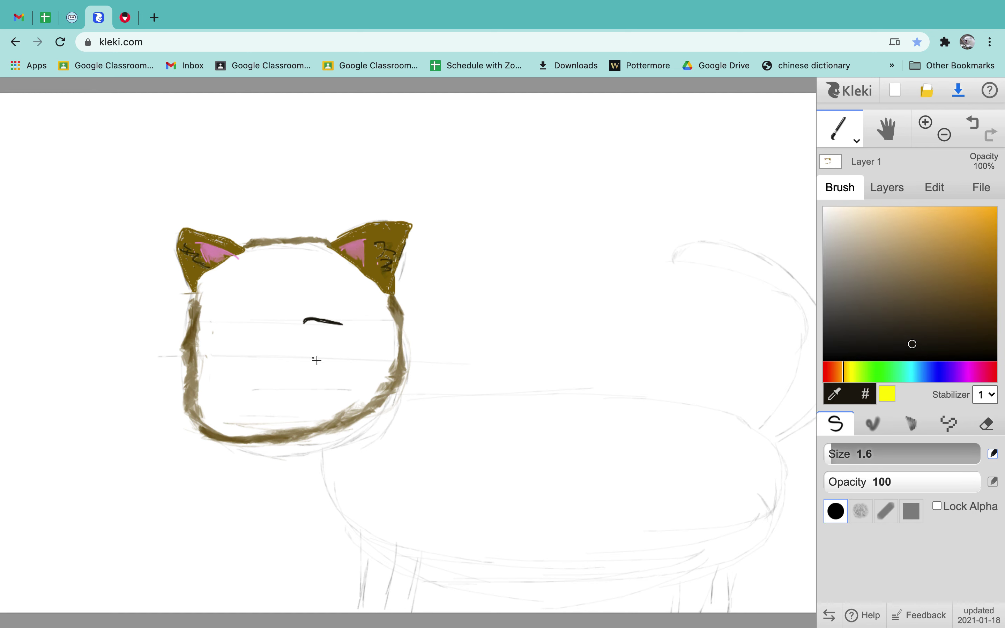
{"action": "mouse_move", "coordinate": [306, 356]}
{"action": "left_mouse_down"}
{"action": "mouse_move", "coordinate": [307, 357]}
{"action": "mouse_move", "coordinate": [347, 360]}
{"action": "left_mouse_up"}
{"action": "mouse_move", "coordinate": [229, 326]}
{"action": "left_mouse_down"}
{"action": "mouse_move", "coordinate": [215, 323]}
{"action": "mouse_move", "coordinate": [229, 328]}
{"action": "mouse_move", "coordinate": [227, 350]}
{"action": "mouse_move", "coordinate": [213, 344]}
{"action": "mouse_move", "coordinate": [226, 350]}
{"action": "mouse_move", "coordinate": [211, 347]}
{"action": "left_mouse_up"}
Draw a dot with an arrow pointing to it beside the head and handwrite "Vanish point" below, correcting the first letter to V.
{"action": "mouse_move", "coordinate": [49, 337]}
{"action": "left_mouse_down"}
{"action": "mouse_move", "coordinate": [49, 383]}
{"action": "mouse_move", "coordinate": [55, 345]}
{"action": "left_mouse_up"}
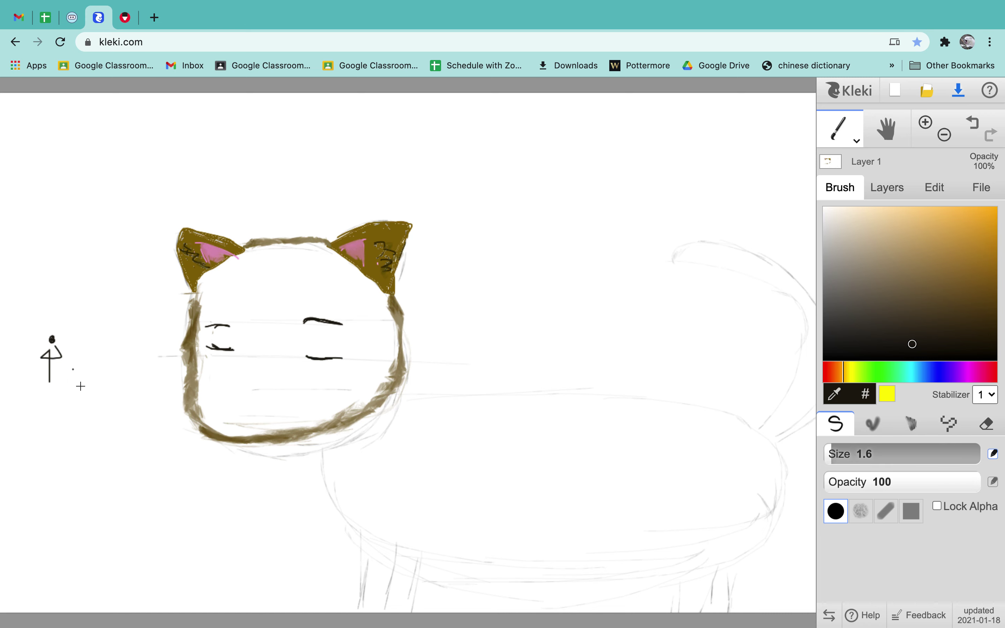
{"action": "mouse_move", "coordinate": [17, 393]}
{"action": "left_mouse_down"}
{"action": "mouse_move", "coordinate": [23, 418]}
{"action": "mouse_move", "coordinate": [27, 399]}
{"action": "mouse_move", "coordinate": [18, 393]}
{"action": "mouse_move", "coordinate": [34, 410]}
{"action": "mouse_move", "coordinate": [92, 418]}
{"action": "mouse_move", "coordinate": [119, 408]}
{"action": "mouse_move", "coordinate": [125, 417]}
{"action": "mouse_move", "coordinate": [130, 406]}
{"action": "mouse_move", "coordinate": [155, 421]}
{"action": "left_mouse_up"}
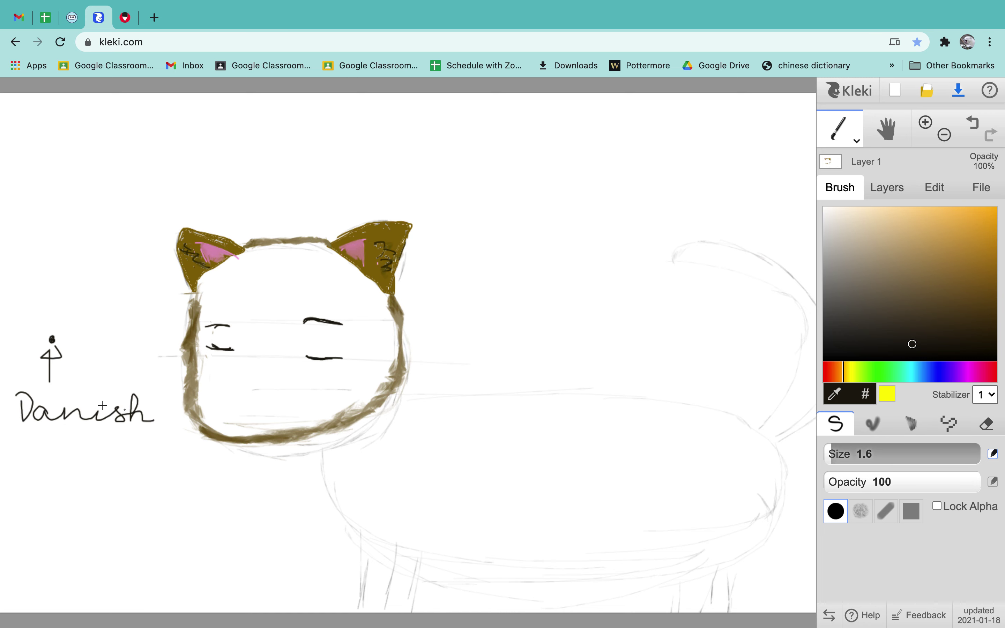
{"action": "mouse_move", "coordinate": [37, 452]}
{"action": "left_mouse_down"}
{"action": "mouse_move", "coordinate": [39, 482]}
{"action": "mouse_move", "coordinate": [39, 457]}
{"action": "mouse_move", "coordinate": [47, 473]}
{"action": "mouse_move", "coordinate": [65, 465]}
{"action": "mouse_move", "coordinate": [102, 474]}
{"action": "mouse_move", "coordinate": [140, 470]}
{"action": "left_mouse_up"}
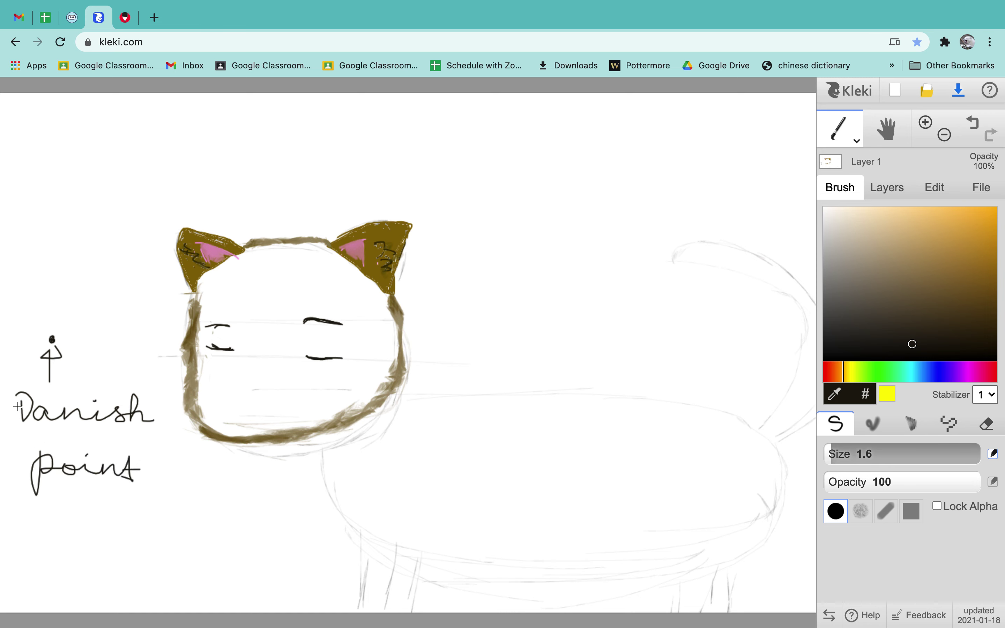
{"action": "mouse_move", "coordinate": [23, 397]}
{"action": "left_mouse_down"}
{"action": "mouse_move", "coordinate": [31, 401]}
{"action": "mouse_move", "coordinate": [32, 365]}
{"action": "left_mouse_up"}
Erase the dot, arrow and handwritten label with the eraser at size 35, plus the guide line ends outside the head.
{"action": "left_click", "coordinate": [986, 423]}
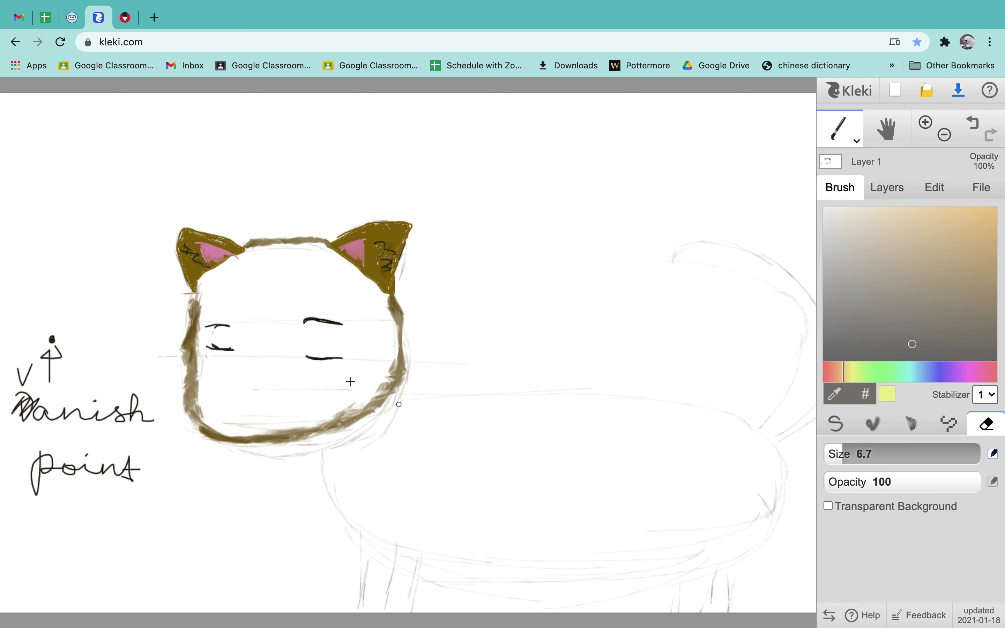
{"action": "mouse_move", "coordinate": [34, 359]}
{"action": "left_mouse_down"}
{"action": "mouse_move", "coordinate": [57, 376]}
{"action": "mouse_move", "coordinate": [66, 405]}
{"action": "mouse_move", "coordinate": [54, 377]}
{"action": "mouse_move", "coordinate": [18, 379]}
{"action": "mouse_move", "coordinate": [23, 432]}
{"action": "mouse_move", "coordinate": [26, 400]}
{"action": "mouse_move", "coordinate": [40, 459]}
{"action": "mouse_move", "coordinate": [19, 327]}
{"action": "mouse_move", "coordinate": [42, 358]}
{"action": "mouse_move", "coordinate": [39, 393]}
{"action": "mouse_move", "coordinate": [86, 481]}
{"action": "mouse_move", "coordinate": [89, 432]}
{"action": "mouse_move", "coordinate": [142, 488]}
{"action": "mouse_move", "coordinate": [123, 403]}
{"action": "mouse_move", "coordinate": [139, 444]}
{"action": "mouse_move", "coordinate": [161, 380]}
{"action": "left_mouse_up"}
{"action": "left_click", "coordinate": [867, 456]}
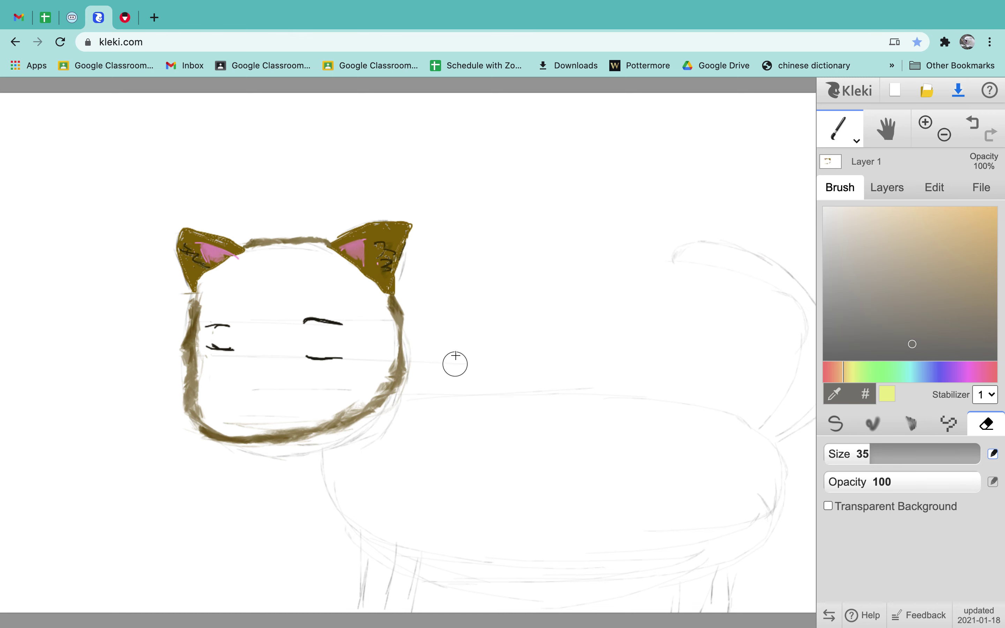
Darken the chin and lower cheek outline in near-black with the blend brush at opacity 10 and blending 50.
{"action": "left_click", "coordinate": [911, 423]}
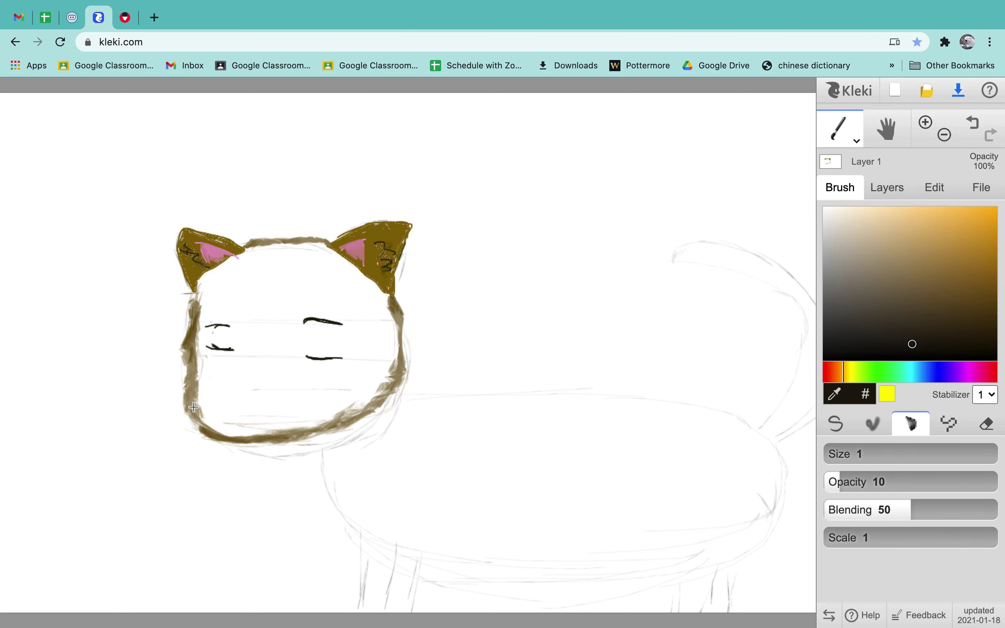
{"action": "mouse_move", "coordinate": [194, 408]}
{"action": "left_mouse_down"}
{"action": "mouse_move", "coordinate": [242, 443]}
{"action": "mouse_move", "coordinate": [313, 437]}
{"action": "mouse_move", "coordinate": [371, 418]}
{"action": "mouse_move", "coordinate": [397, 378]}
{"action": "left_mouse_up"}
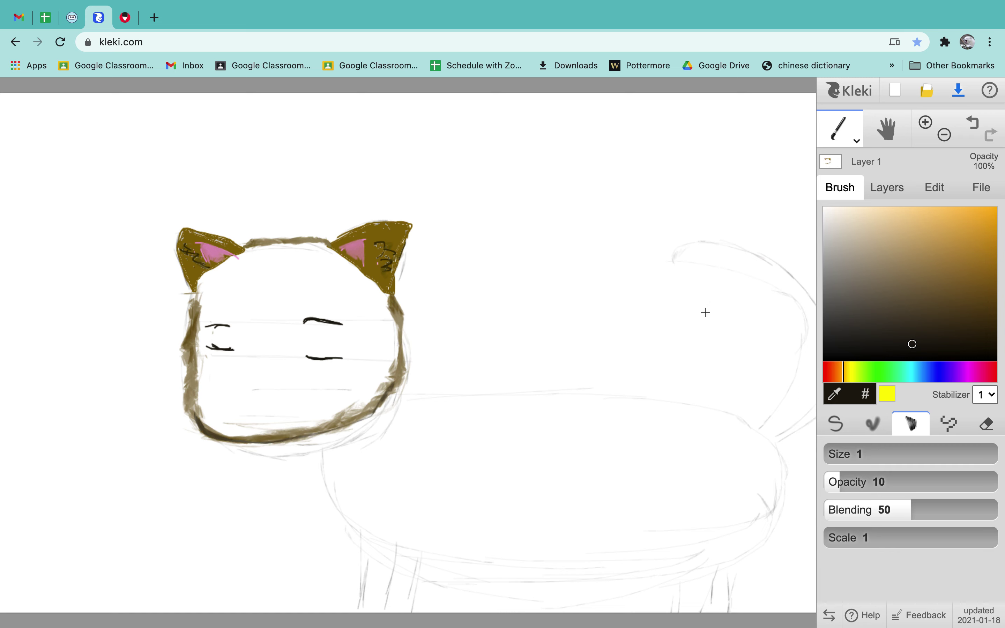
Shade the outer edges of both ears and the top of the head with near-black blend brush strokes at opacity 10.
{"action": "left_click_drag", "start_coordinate": [395, 281], "coordinate": [394, 274]}
{"action": "mouse_move", "coordinate": [331, 237]}
{"action": "left_mouse_down"}
{"action": "mouse_move", "coordinate": [398, 224]}
{"action": "mouse_move", "coordinate": [368, 231]}
{"action": "left_mouse_up"}
{"action": "mouse_move", "coordinate": [411, 233]}
{"action": "left_mouse_down"}
{"action": "mouse_move", "coordinate": [395, 265]}
{"action": "mouse_move", "coordinate": [399, 282]}
{"action": "mouse_move", "coordinate": [398, 230]}
{"action": "mouse_move", "coordinate": [410, 228]}
{"action": "left_mouse_up"}
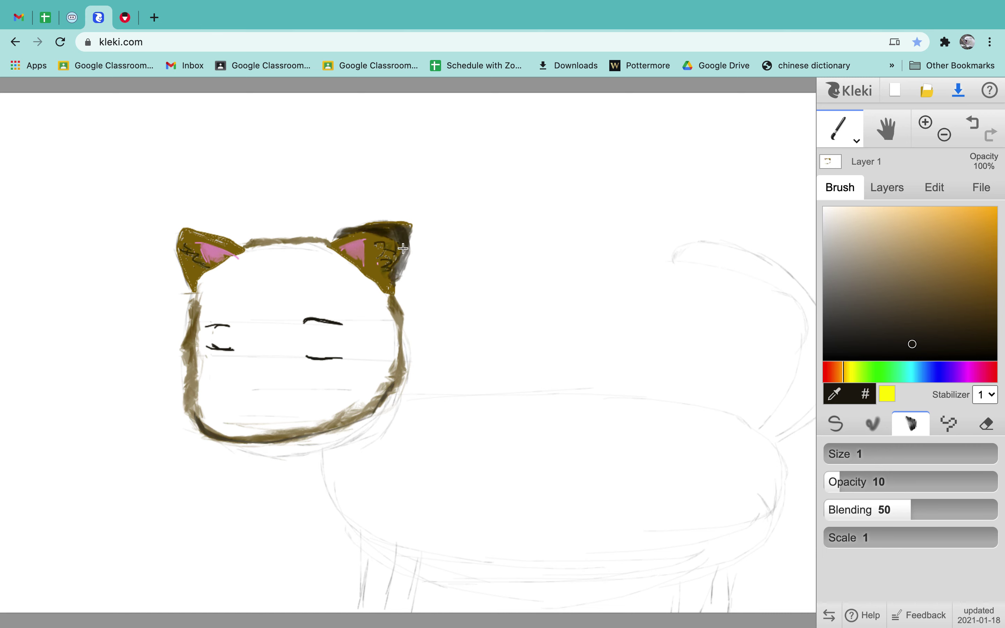
{"action": "mouse_move", "coordinate": [195, 252]}
{"action": "left_mouse_down"}
{"action": "mouse_move", "coordinate": [212, 273]}
{"action": "mouse_move", "coordinate": [190, 262]}
{"action": "mouse_move", "coordinate": [188, 280]}
{"action": "mouse_move", "coordinate": [188, 230]}
{"action": "mouse_move", "coordinate": [242, 246]}
{"action": "left_mouse_up"}
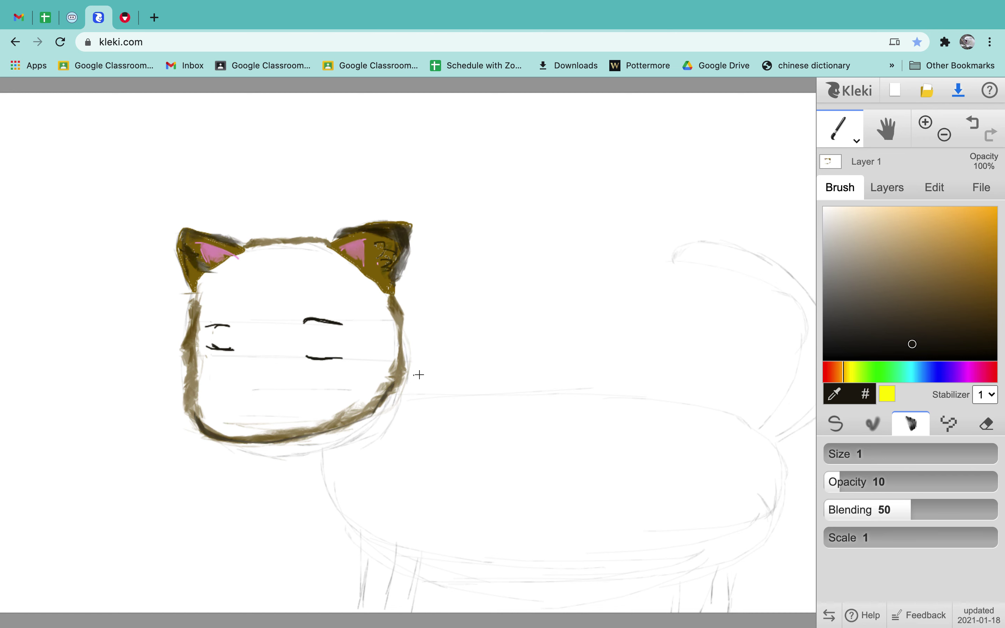
{"action": "mouse_move", "coordinate": [174, 276]}
{"action": "left_mouse_down"}
{"action": "mouse_move", "coordinate": [184, 290]}
{"action": "mouse_move", "coordinate": [189, 216]}
{"action": "mouse_move", "coordinate": [179, 226]}
{"action": "mouse_move", "coordinate": [213, 227]}
{"action": "mouse_move", "coordinate": [224, 244]}
{"action": "mouse_move", "coordinate": [305, 239]}
{"action": "left_mouse_up"}
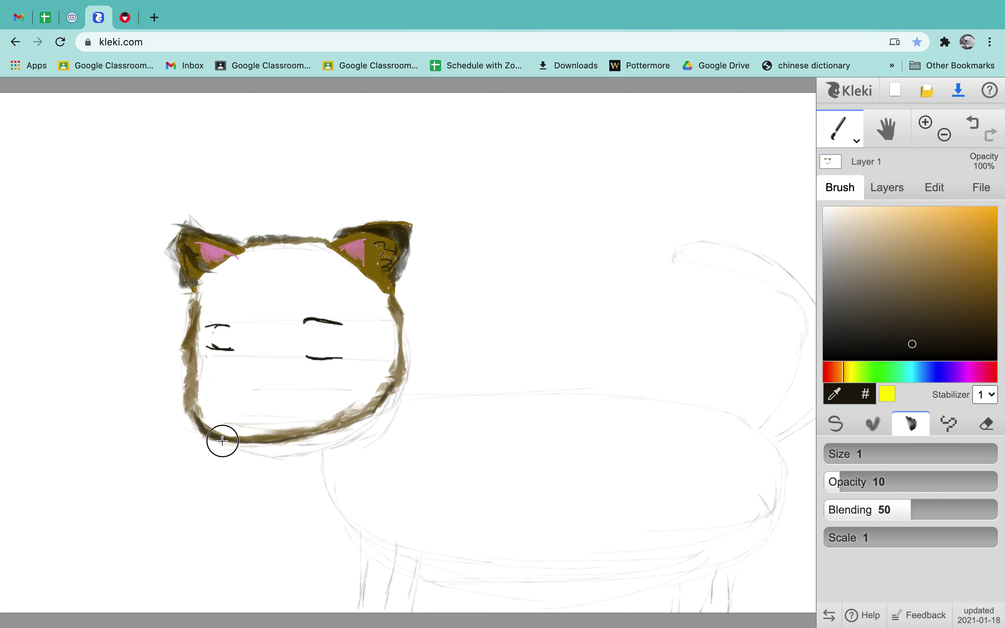
Darken both cheek edges of the head outline with near-black blend brush strokes at opacity 10.
{"action": "mouse_move", "coordinate": [188, 359]}
{"action": "left_mouse_down"}
{"action": "mouse_move", "coordinate": [181, 392]}
{"action": "mouse_move", "coordinate": [197, 410]}
{"action": "left_mouse_up"}
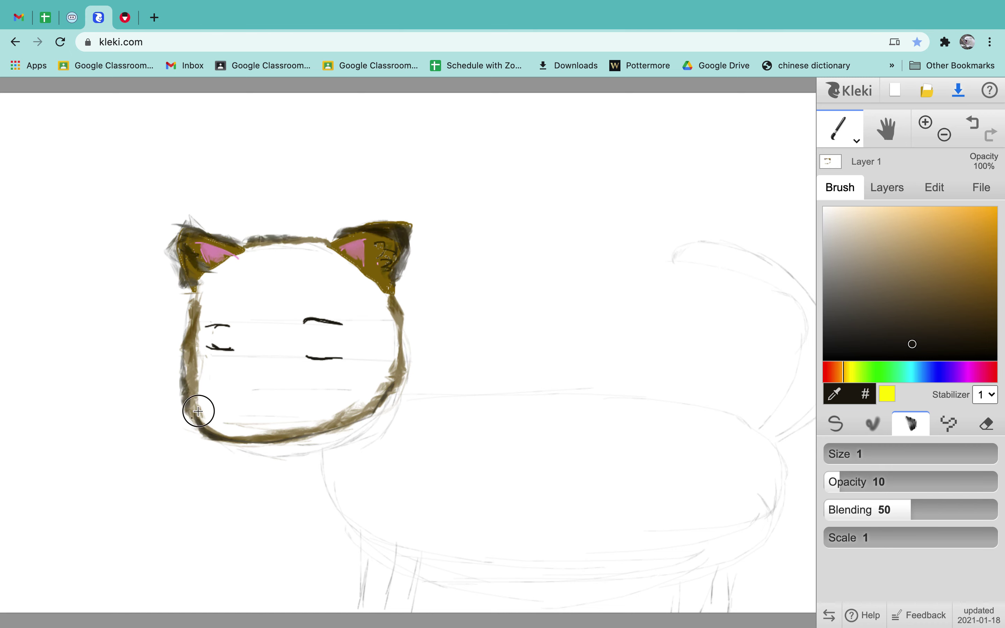
{"action": "left_click_drag", "start_coordinate": [399, 317], "coordinate": [406, 379]}
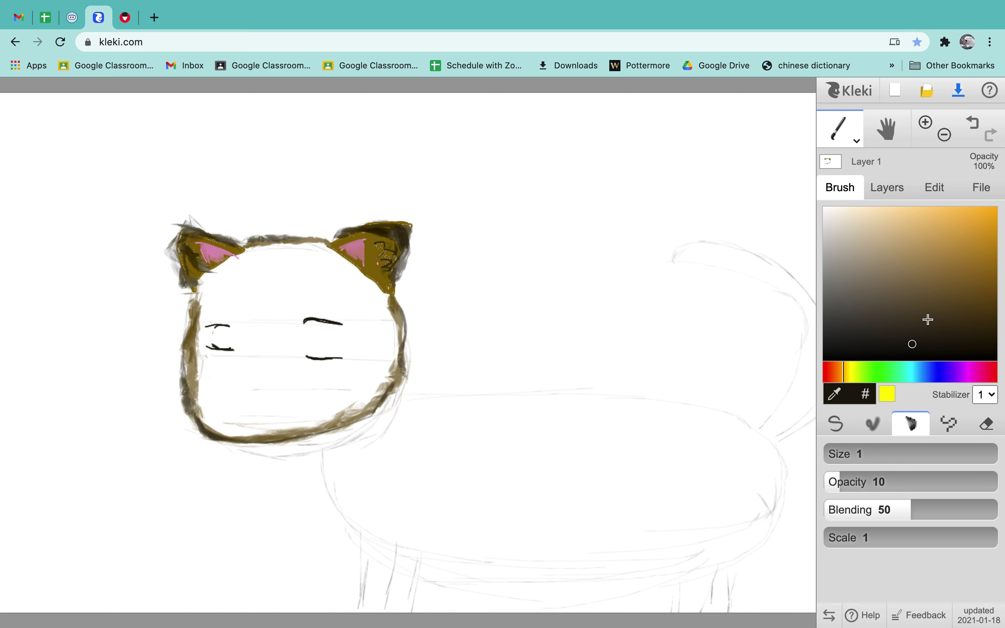
Draw the curved sides of both eyes in near-black with the pen brush at size 1.6, joining the upper and lower lids.
{"action": "left_click", "coordinate": [835, 425]}
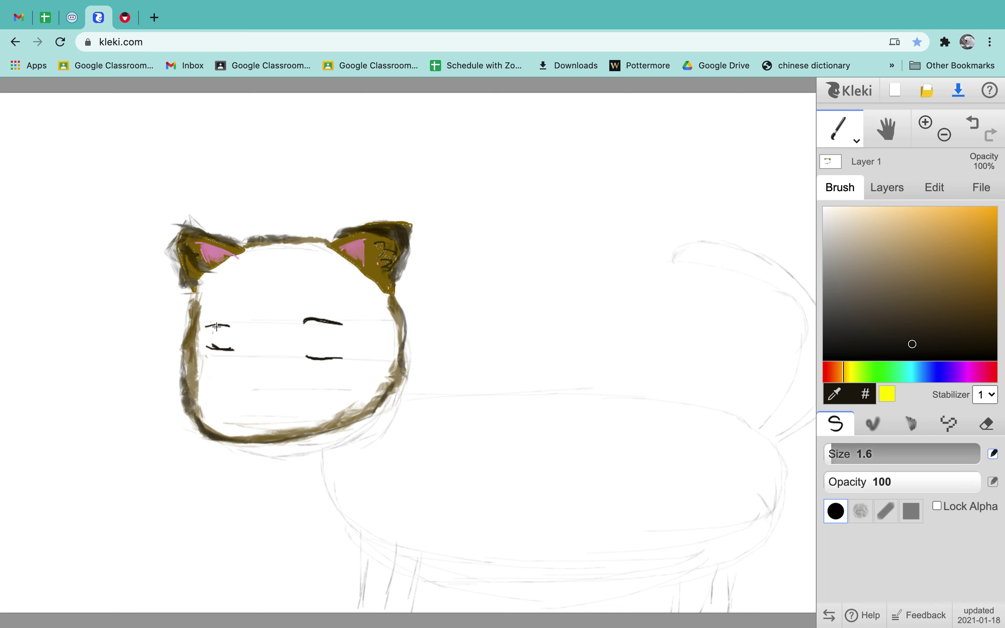
{"action": "mouse_move", "coordinate": [217, 327]}
{"action": "left_mouse_down"}
{"action": "mouse_move", "coordinate": [216, 341]}
{"action": "mouse_move", "coordinate": [228, 330]}
{"action": "mouse_move", "coordinate": [232, 348]}
{"action": "left_mouse_up"}
{"action": "mouse_move", "coordinate": [315, 320]}
{"action": "left_mouse_down"}
{"action": "mouse_move", "coordinate": [322, 357]}
{"action": "mouse_move", "coordinate": [316, 323]}
{"action": "mouse_move", "coordinate": [335, 323]}
{"action": "mouse_move", "coordinate": [336, 370]}
{"action": "left_mouse_up"}
{"action": "key", "text": "ctrl+z"}
{"action": "left_click_drag", "start_coordinate": [340, 326], "coordinate": [340, 357]}
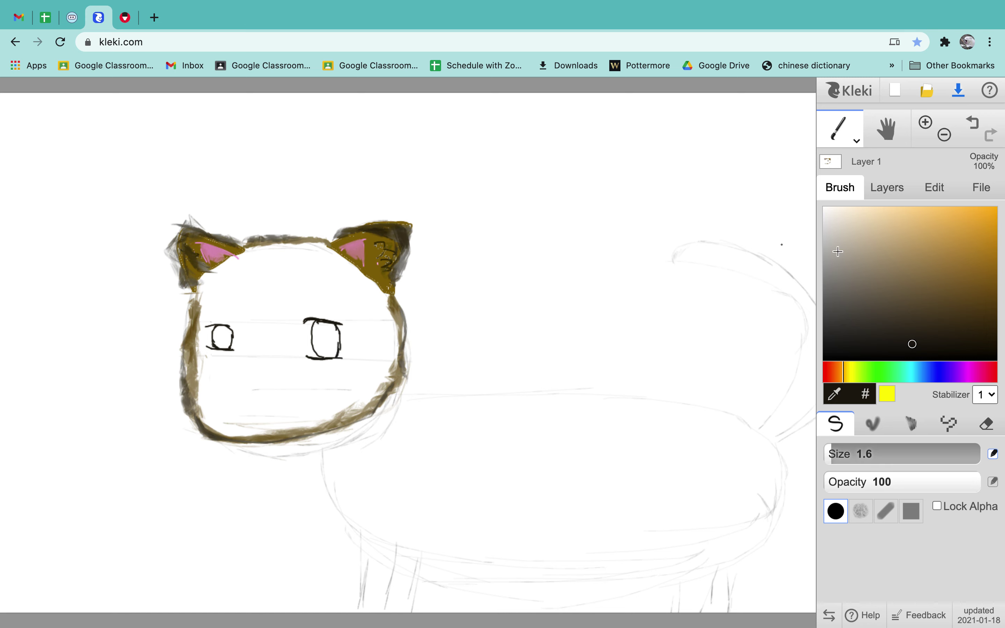
Fill both irises with bright green using the fill tool at opacity 100 and tolerance 20.
{"action": "left_click", "coordinate": [883, 371]}
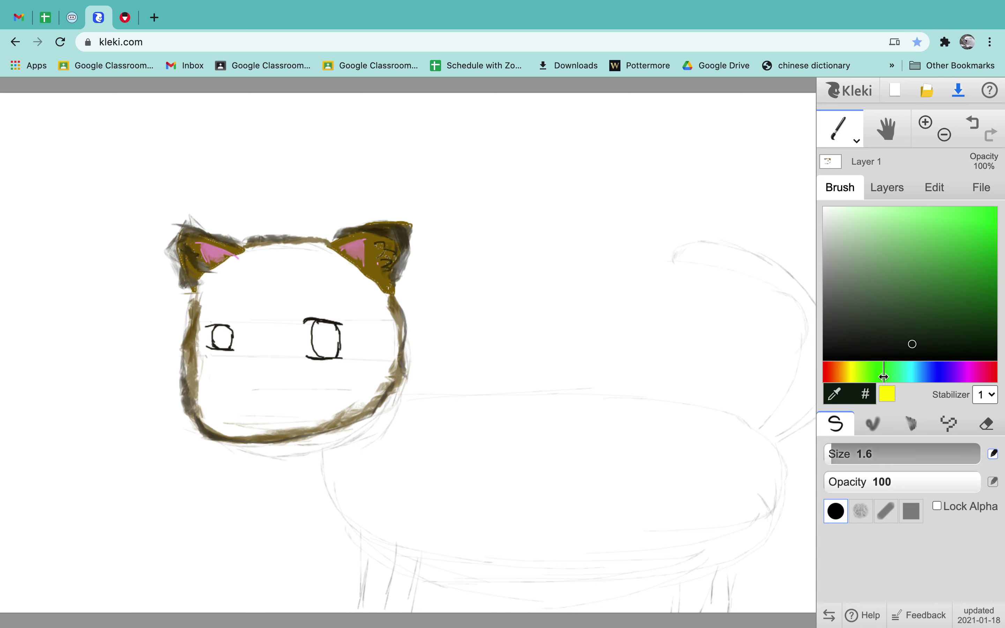
{"action": "left_click_drag", "start_coordinate": [904, 263], "coordinate": [911, 233]}
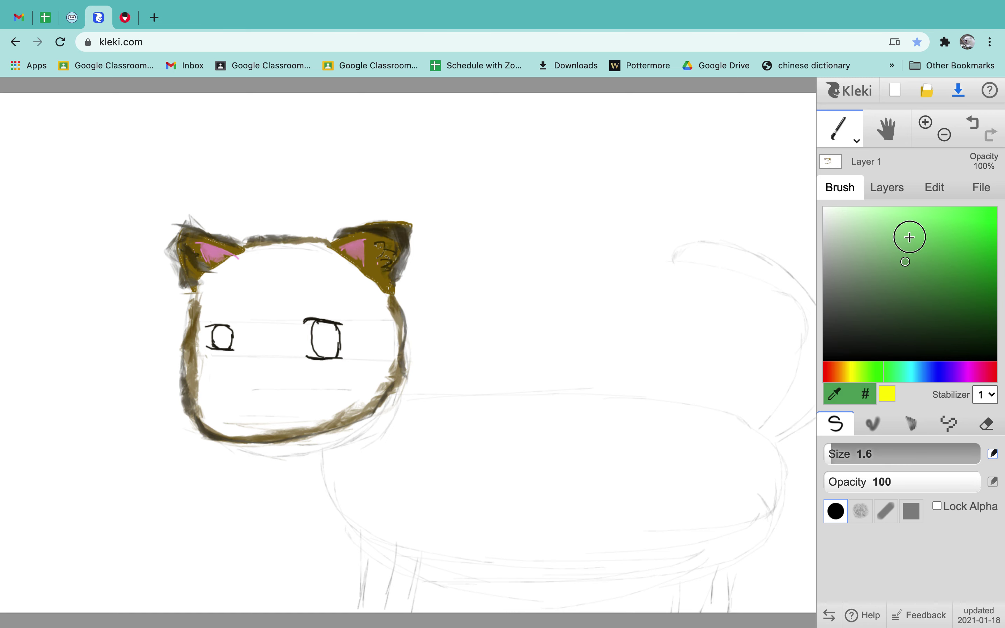
{"action": "left_click", "coordinate": [962, 216]}
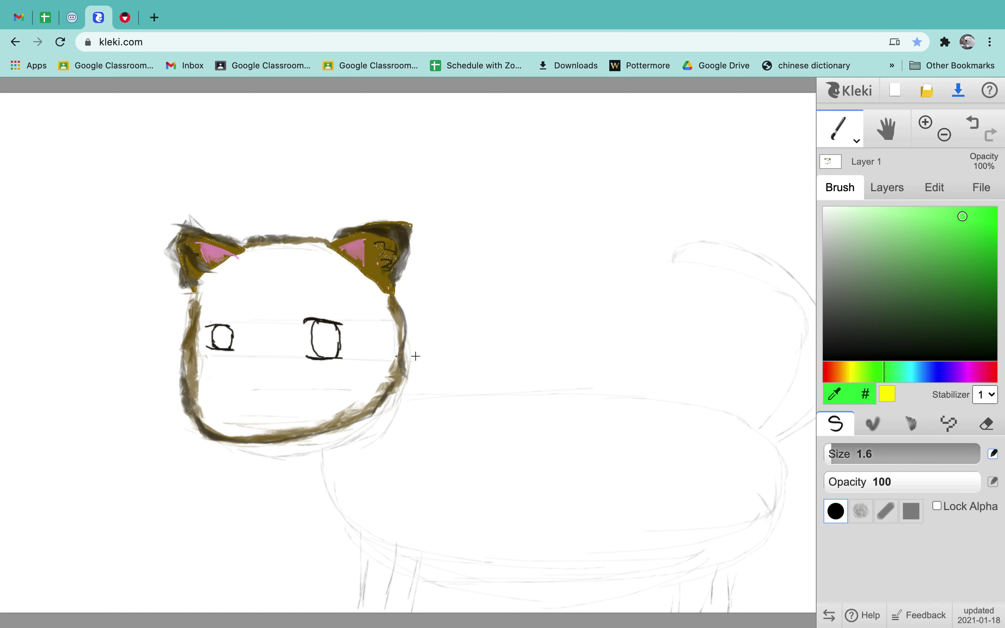
{"action": "left_click", "coordinate": [844, 134]}
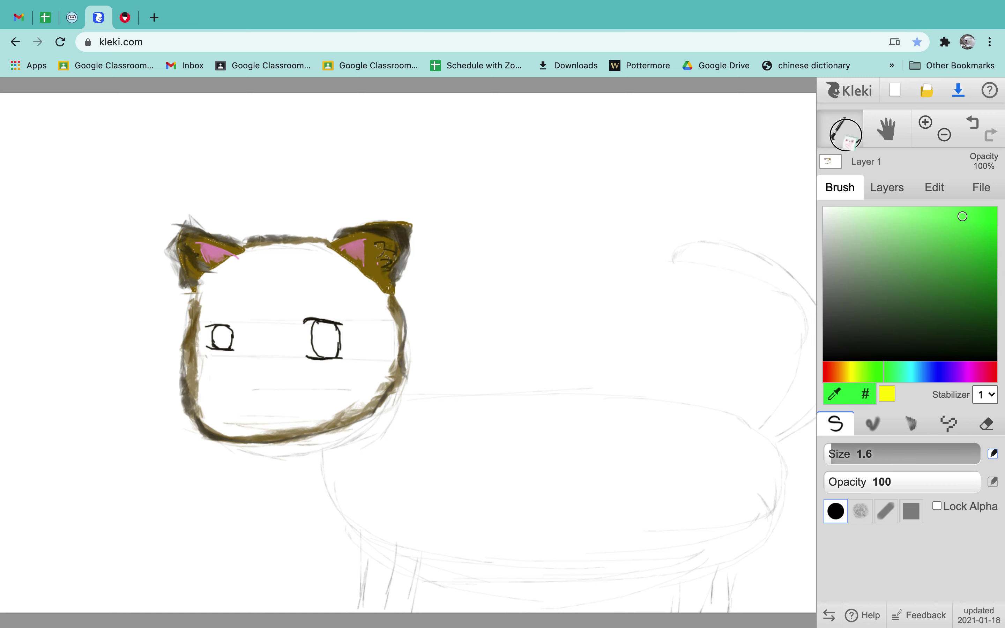
{"action": "left_click", "coordinate": [838, 166]}
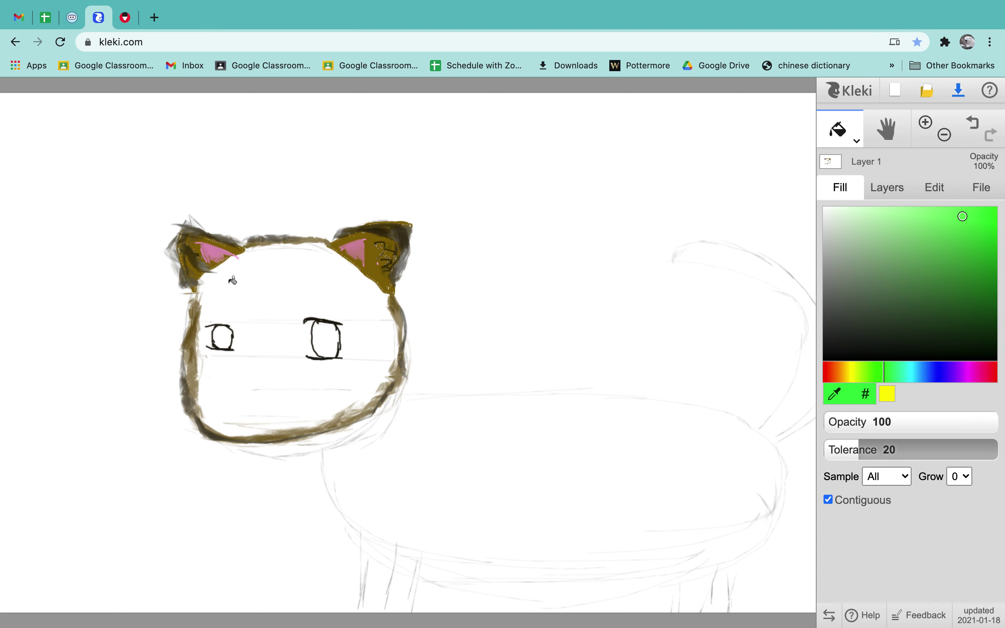
{"action": "left_click", "coordinate": [327, 336]}
{"action": "left_click", "coordinate": [225, 334]}
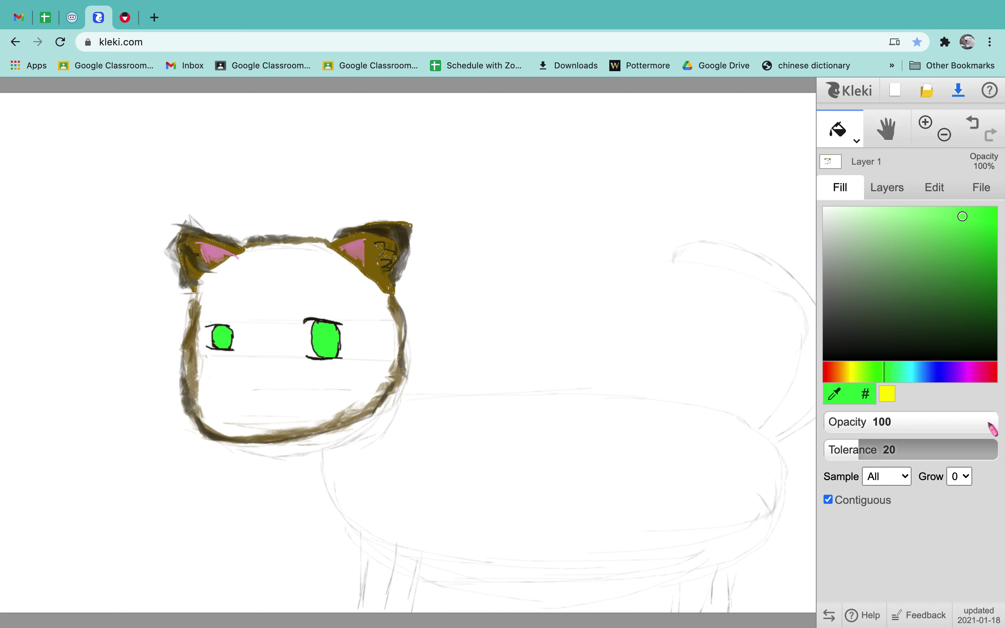
Erase a small star-shaped highlight into the larger green eye with the eraser at size 2.8, undoing the extra rays.
{"action": "left_click", "coordinate": [856, 141]}
{"action": "left_click", "coordinate": [839, 164]}
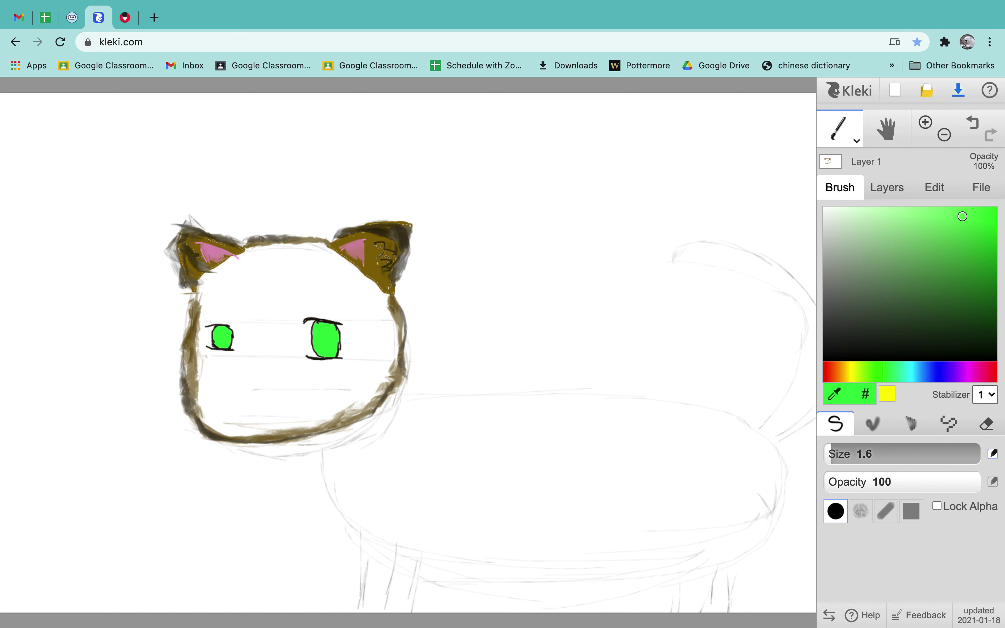
{"action": "left_click", "coordinate": [986, 424]}
{"action": "left_click_drag", "start_coordinate": [859, 453], "coordinate": [833, 457]}
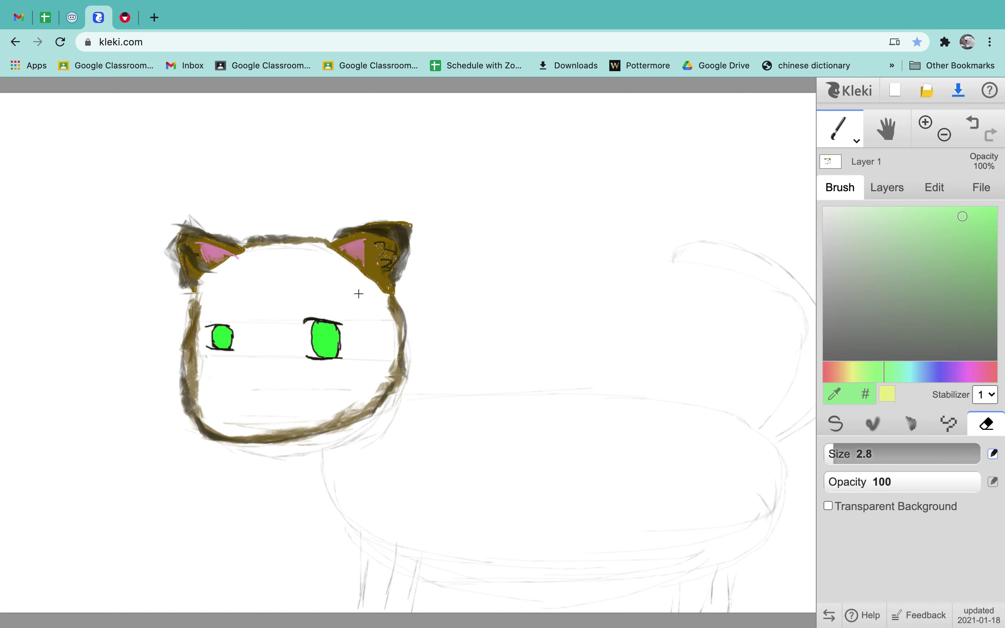
{"action": "left_click", "coordinate": [330, 334]}
{"action": "left_click", "coordinate": [332, 335]}
{"action": "left_click_drag", "start_coordinate": [331, 330], "coordinate": [326, 336]}
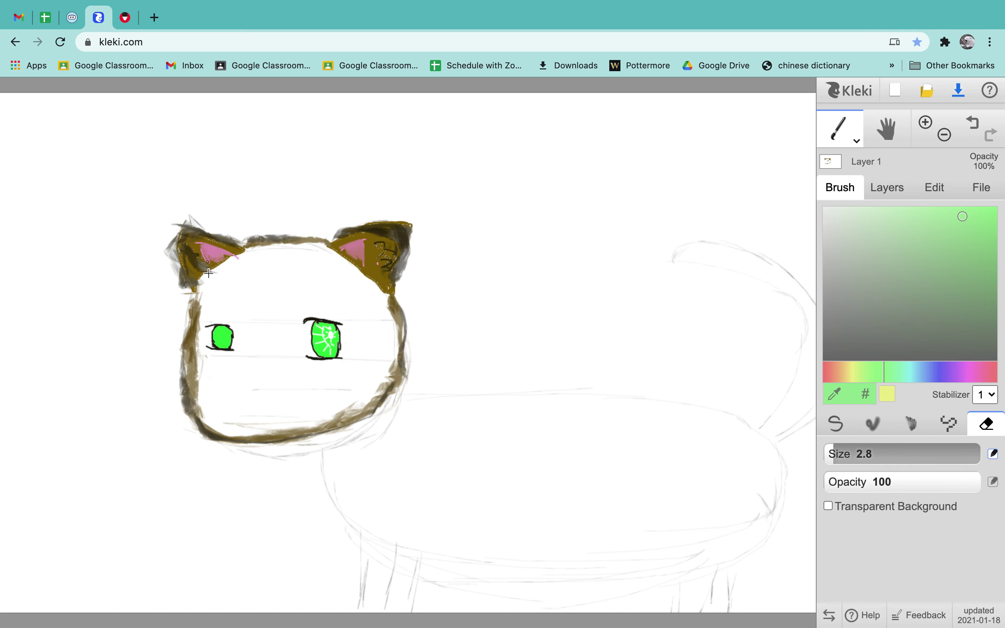
{"action": "key", "text": "ctrl+z"}
Erase a curved highlight along the lower edge of the larger eye, undoing the unwanted strokes.
{"action": "left_click_drag", "start_coordinate": [320, 352], "coordinate": [314, 346]}
{"action": "left_click_drag", "start_coordinate": [313, 346], "coordinate": [326, 349]}
{"action": "key", "text": "super+z"}
{"action": "left_click_drag", "start_coordinate": [327, 332], "coordinate": [325, 341]}
{"action": "key", "text": "ctrl+z"}
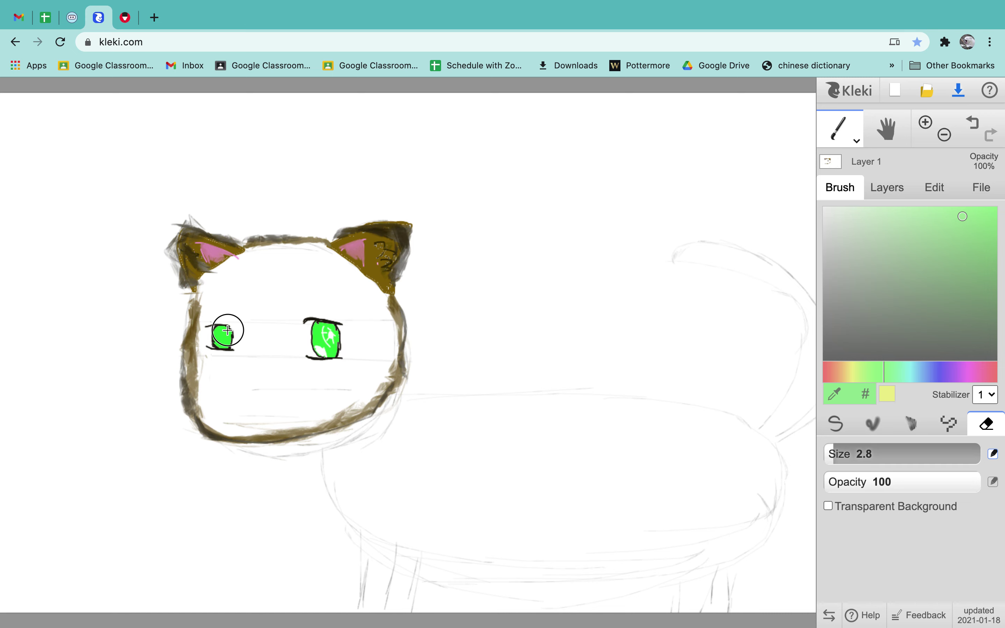
Erase small white highlights into the smaller green eye, undoing the first attempts.
{"action": "left_click_drag", "start_coordinate": [227, 331], "coordinate": [226, 346]}
{"action": "key", "text": "ctrl+z"}
{"action": "key", "text": "ctrl+z"}
{"action": "key", "text": "ctrl+z"}
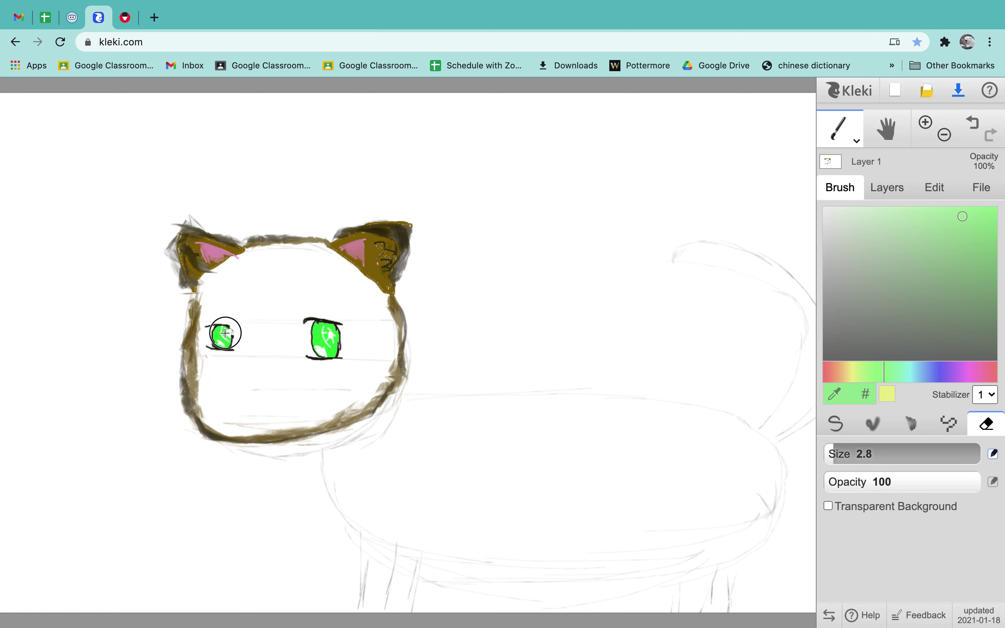
{"action": "left_click_drag", "start_coordinate": [227, 330], "coordinate": [224, 342]}
Paint a small light pink-violet triangular nose low on the face with the pen brush at size 1.6, discarding the black start.
{"action": "left_click", "coordinate": [835, 423]}
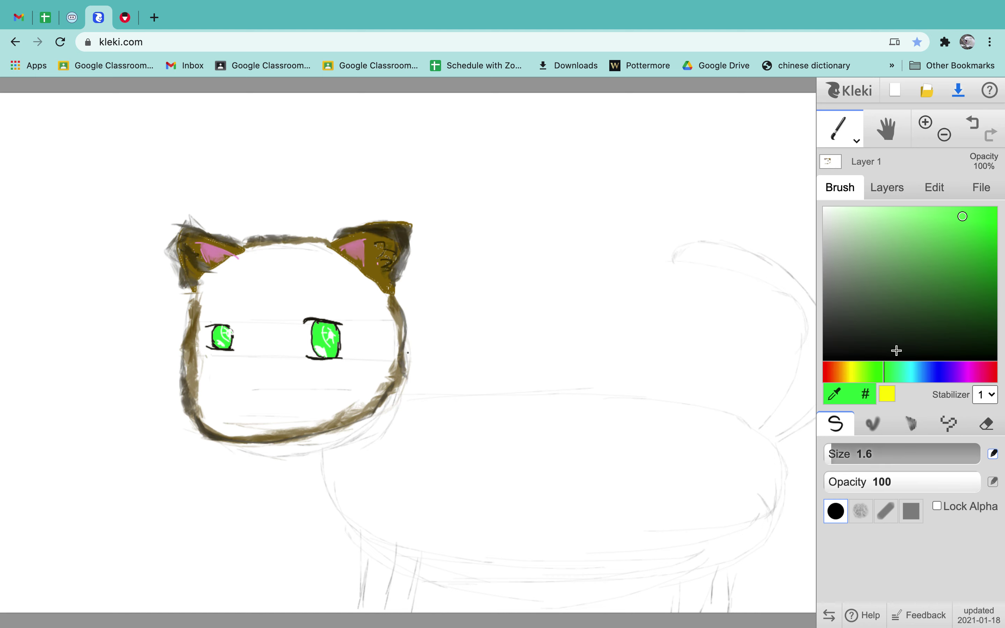
{"action": "left_click", "coordinate": [850, 354]}
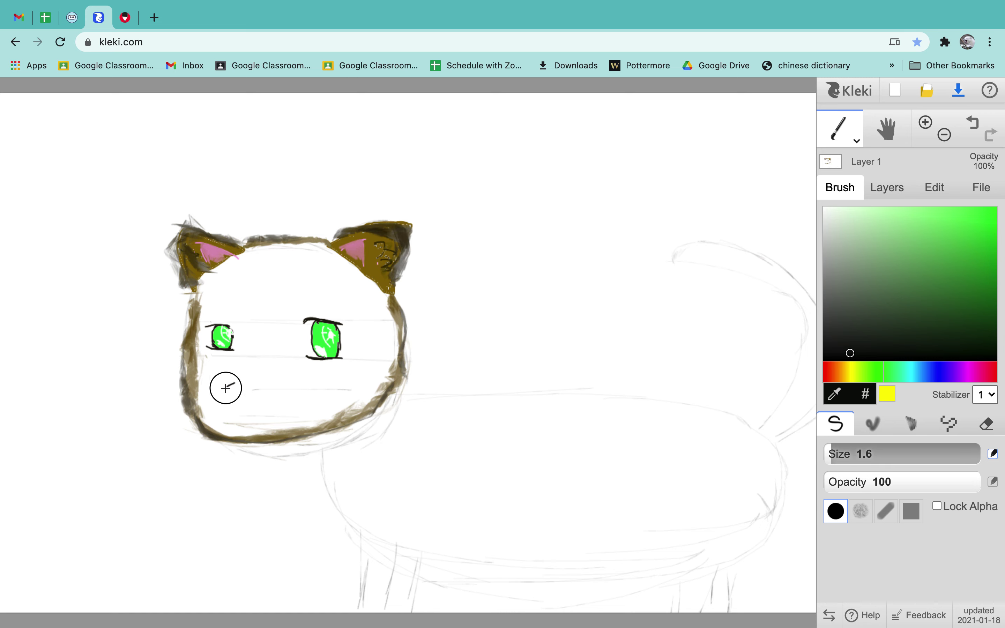
{"action": "left_click_drag", "start_coordinate": [225, 388], "coordinate": [234, 382]}
{"action": "left_click", "coordinate": [246, 385]}
{"action": "left_click", "coordinate": [966, 371]}
{"action": "left_click", "coordinate": [886, 223]}
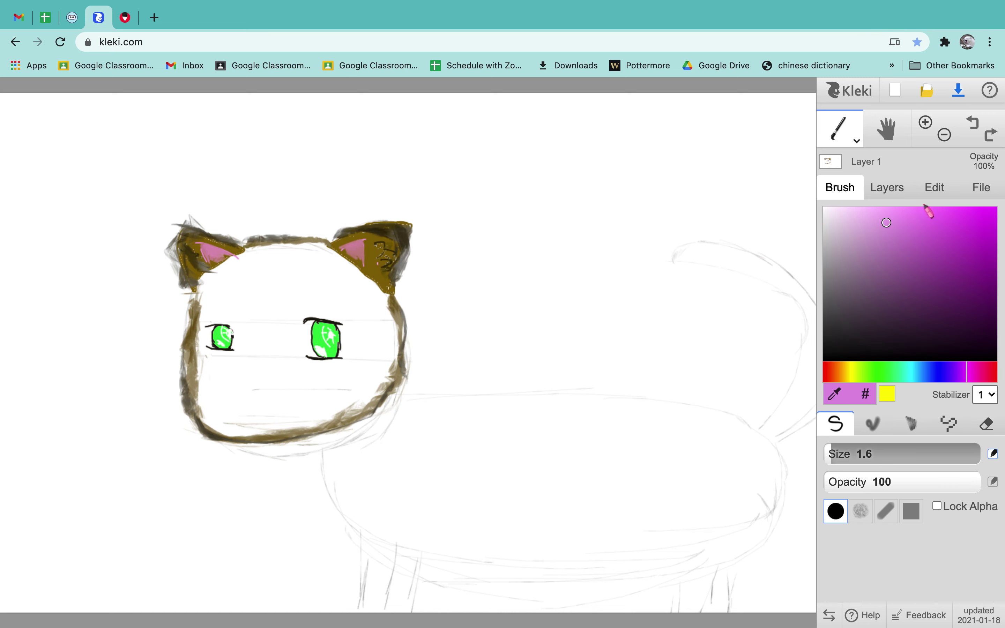
{"action": "left_click", "coordinate": [877, 211]}
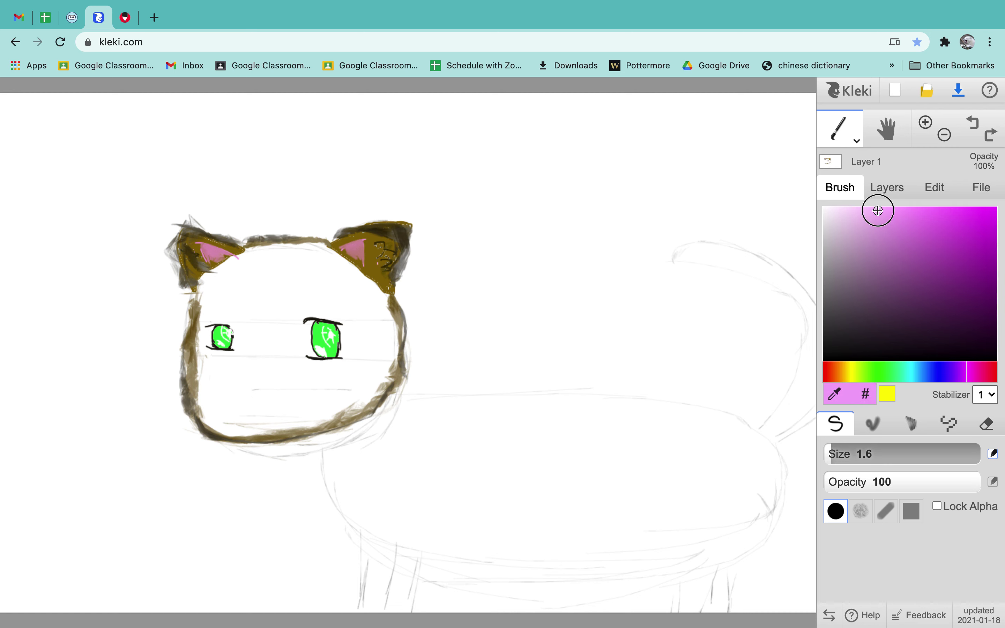
{"action": "left_click", "coordinate": [229, 394]}
{"action": "mouse_move", "coordinate": [229, 395]}
{"action": "left_mouse_down"}
{"action": "mouse_move", "coordinate": [248, 397]}
{"action": "mouse_move", "coordinate": [232, 397]}
{"action": "mouse_move", "coordinate": [239, 406]}
{"action": "mouse_move", "coordinate": [236, 395]}
{"action": "left_mouse_up"}
{"action": "key", "text": "ctrl+z"}
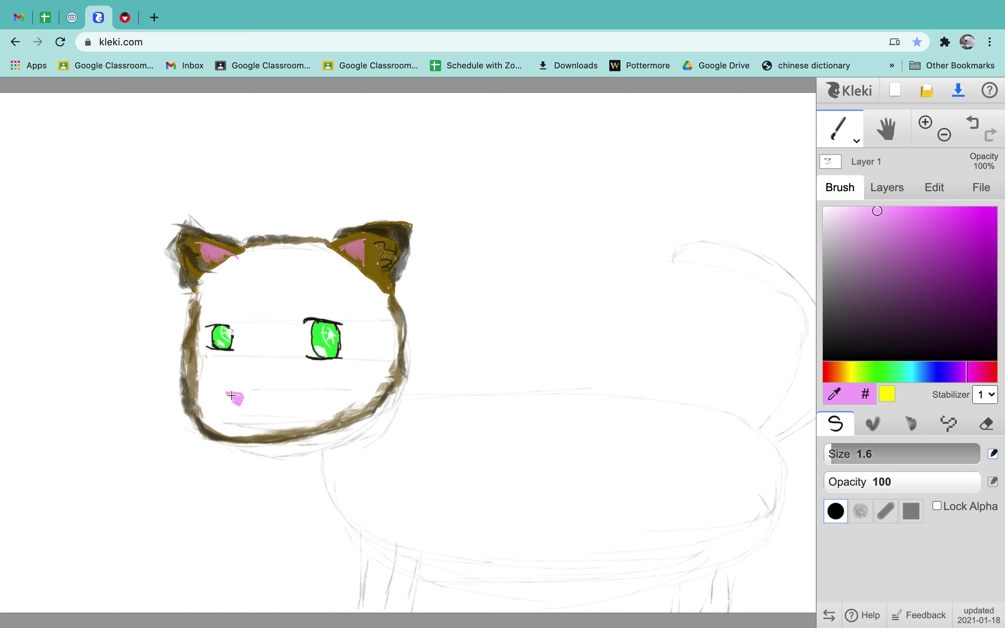
{"action": "left_click_drag", "start_coordinate": [236, 399], "coordinate": [240, 393]}
Draw the mouth in black as a short vertical line below the nose ending in a small horizontal line.
{"action": "left_click", "coordinate": [850, 356]}
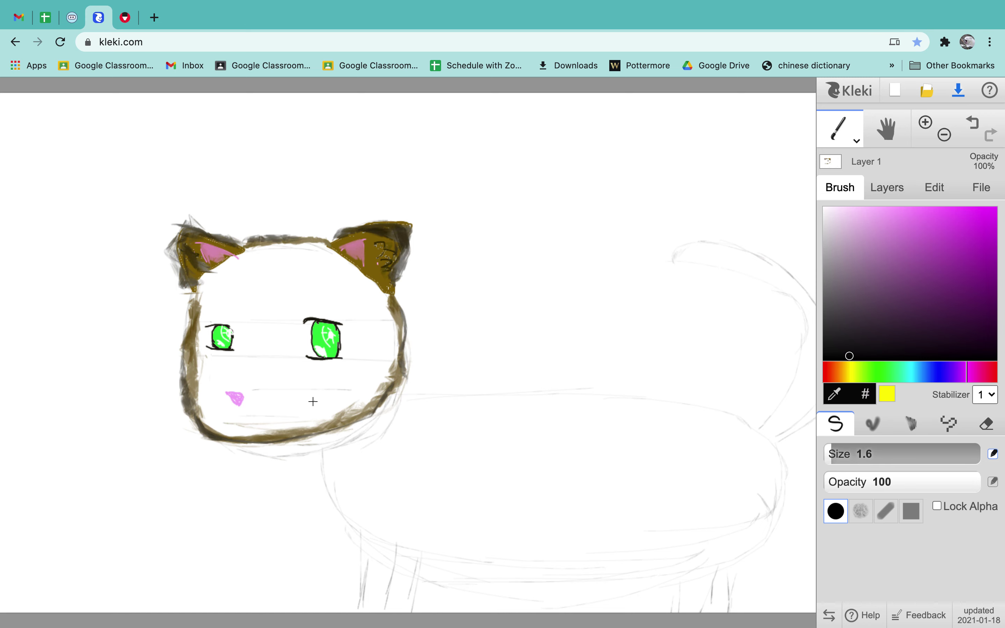
{"action": "left_click_drag", "start_coordinate": [240, 408], "coordinate": [262, 420]}
{"action": "key", "text": "ctrl+z"}
Draw the top black whisker on the right cheek, extending past the head outline, after undoing an overlong stroke.
{"action": "left_click_drag", "start_coordinate": [315, 379], "coordinate": [503, 395]}
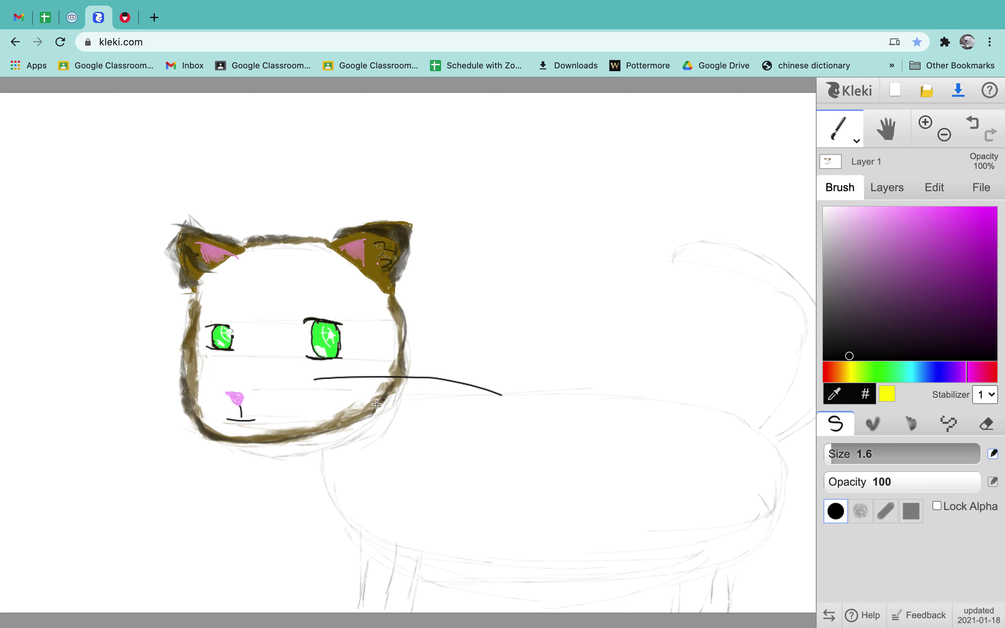
{"action": "key", "text": "ctrl+z"}
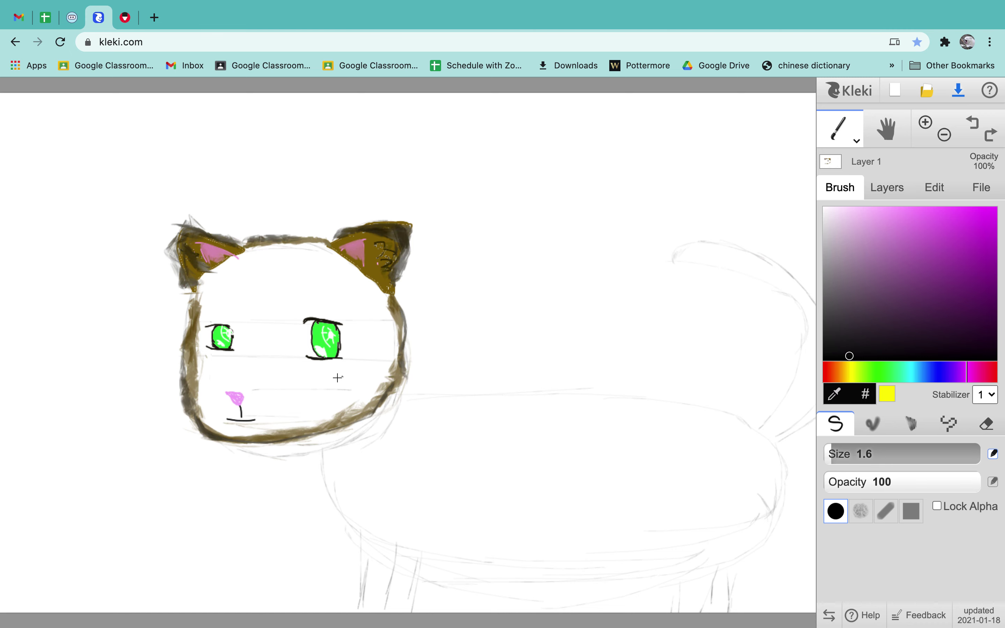
{"action": "left_click_drag", "start_coordinate": [337, 378], "coordinate": [424, 375]}
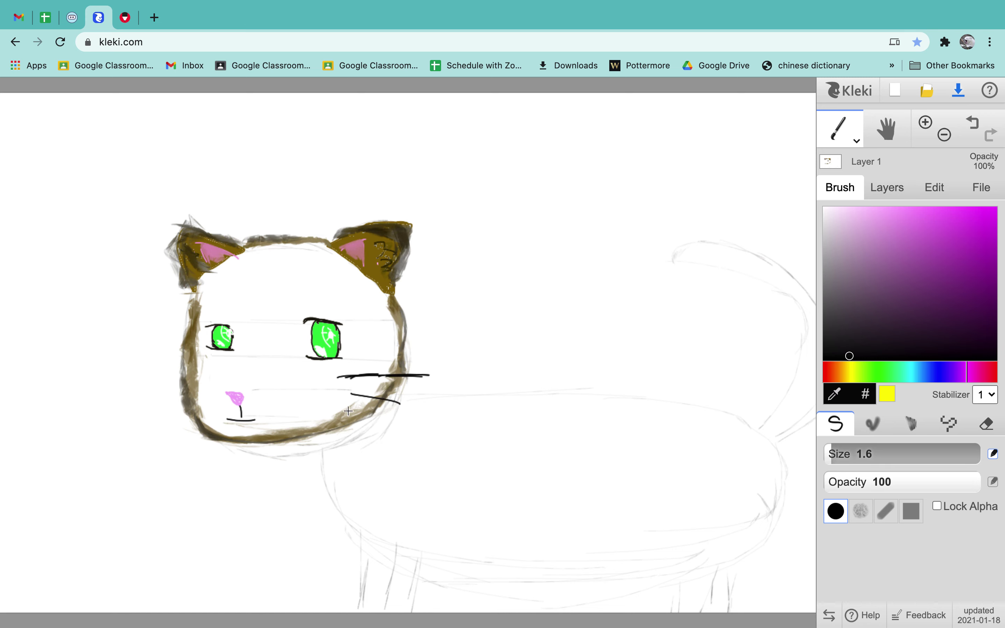
{"action": "left_click_drag", "start_coordinate": [343, 412], "coordinate": [414, 456]}
{"action": "left_click_drag", "start_coordinate": [210, 366], "coordinate": [118, 354]}
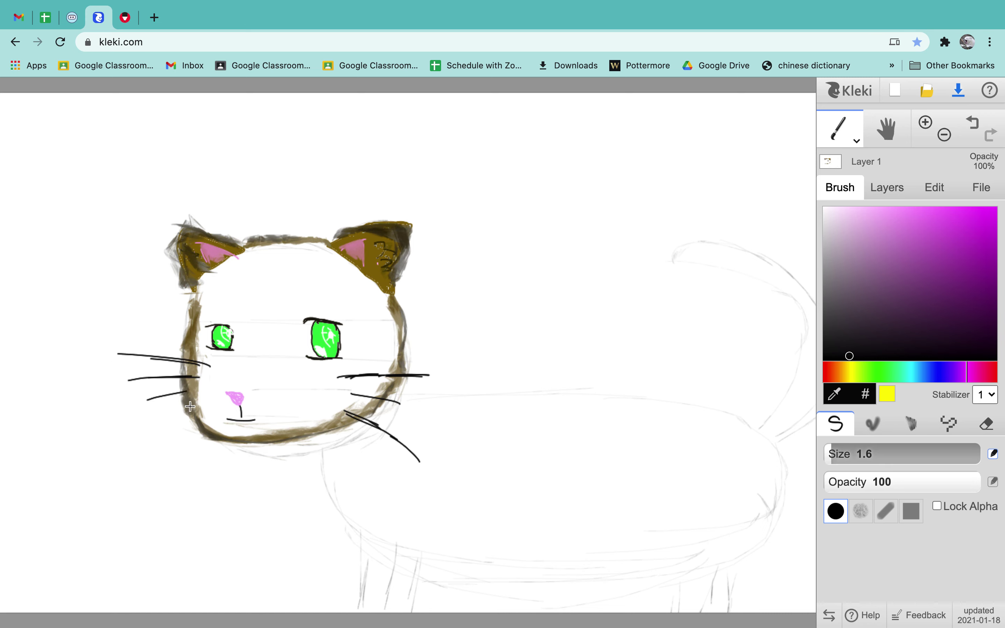
{"action": "left_click_drag", "start_coordinate": [190, 406], "coordinate": [111, 433]}
{"action": "key", "text": "ctrl+z"}
{"action": "key", "text": "ctrl+z"}
{"action": "key", "text": "ctrl+z"}
{"action": "key", "text": "ctrl+z"}
{"action": "key", "text": "ctrl+z"}
{"action": "key", "text": "ctrl+z"}
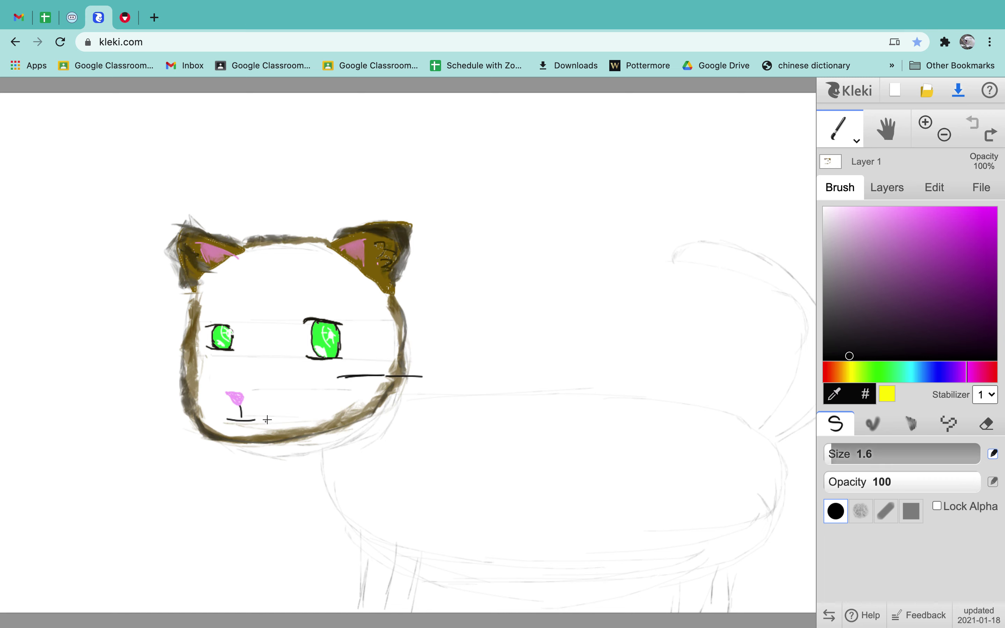
Draw the inner part of the middle right whisker beside the mouth, trying and undoing the remaining whiskers on both cheeks.
{"action": "left_click_drag", "start_coordinate": [264, 405], "coordinate": [450, 411]}
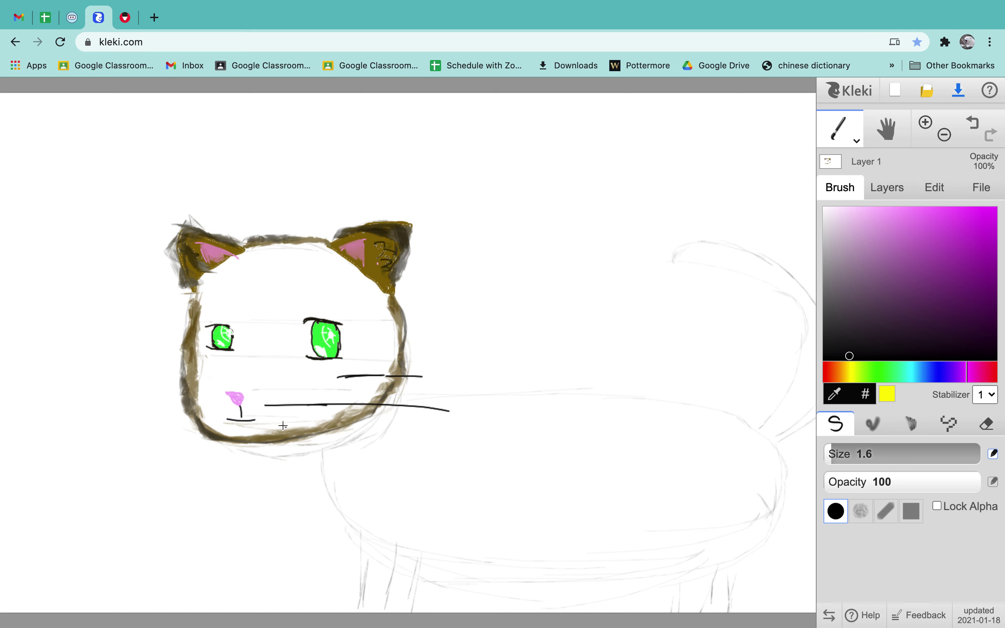
{"action": "left_click_drag", "start_coordinate": [286, 426], "coordinate": [396, 470]}
{"action": "left_click_drag", "start_coordinate": [197, 375], "coordinate": [138, 371]}
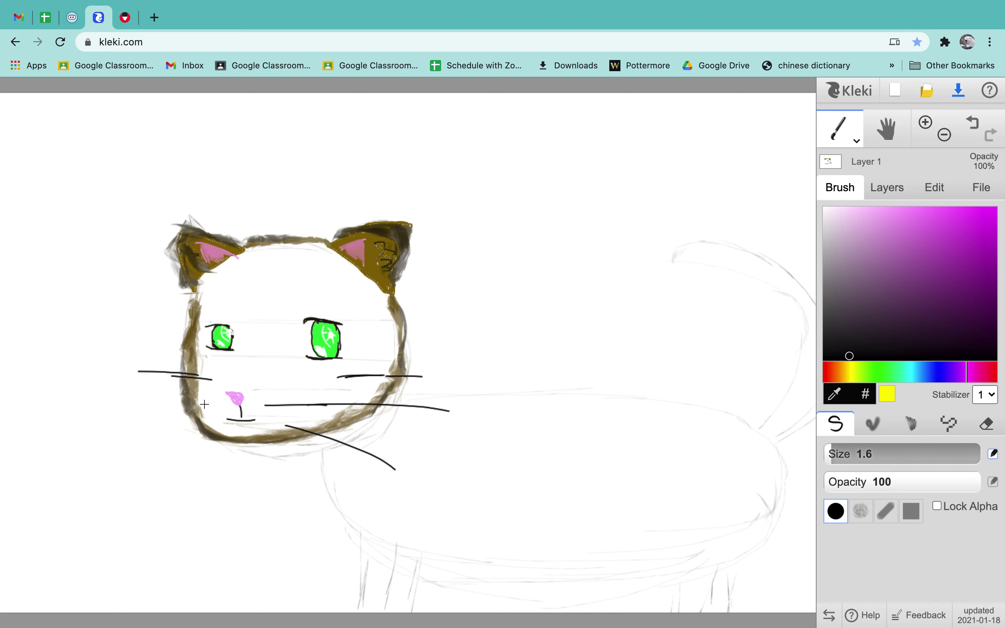
{"action": "left_click_drag", "start_coordinate": [216, 405], "coordinate": [107, 400]}
{"action": "left_click_drag", "start_coordinate": [194, 417], "coordinate": [134, 430]}
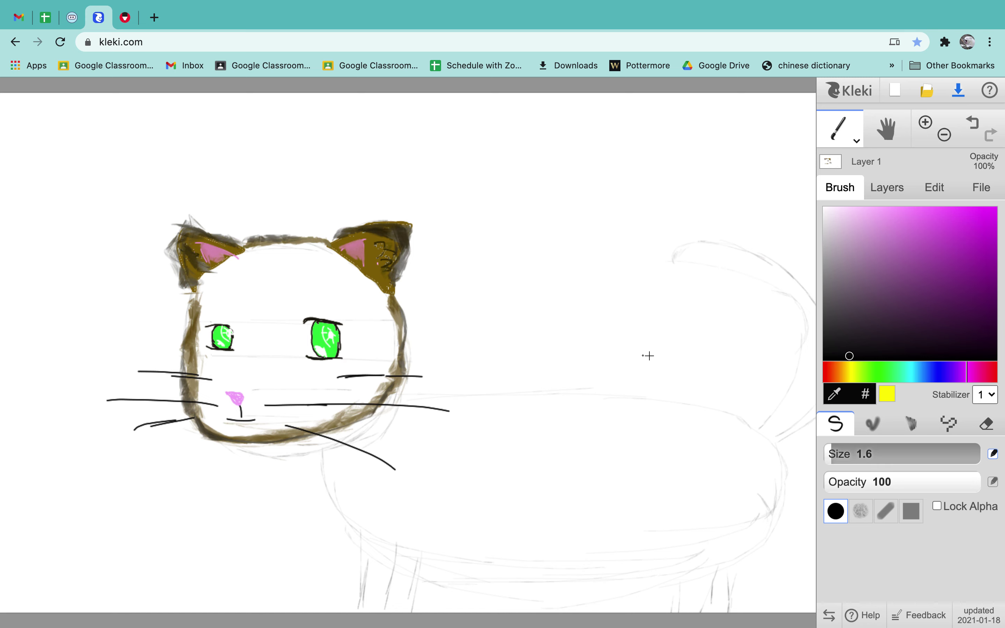
{"action": "key", "text": "ctrl+z"}
{"action": "key", "text": "ctrl+z"}
{"action": "key", "text": "ctrl+z"}
{"action": "key", "text": "ctrl+z"}
{"action": "key", "text": "ctrl+z"}
{"action": "key", "text": "ctrl+z"}
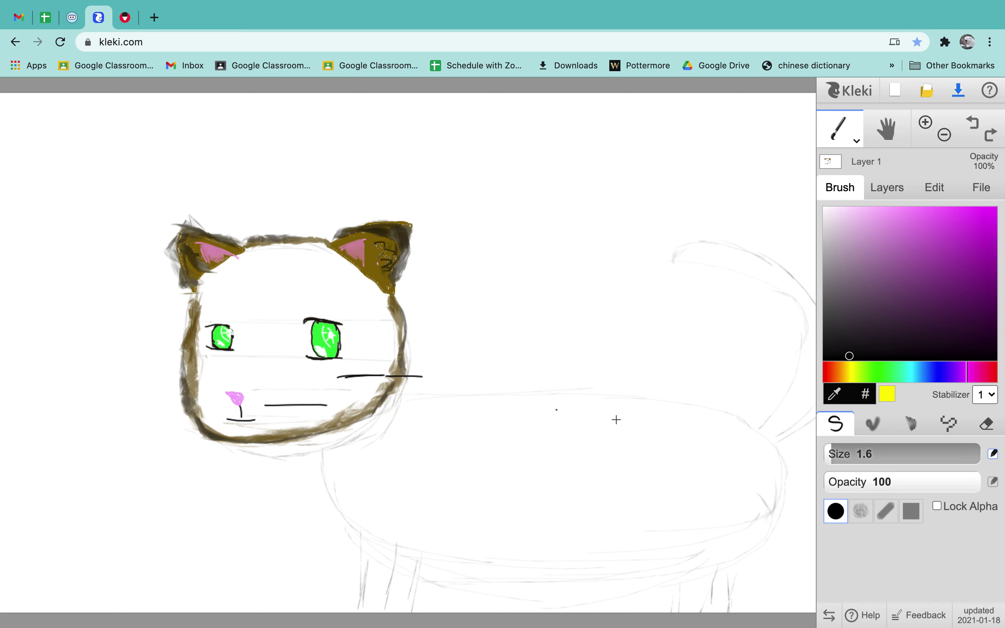
Complete the middle and lower whiskers on the right cheek and draw three black whiskers on the left cheek.
{"action": "left_click_drag", "start_coordinate": [317, 405], "coordinate": [408, 415]}
{"action": "left_click_drag", "start_coordinate": [296, 427], "coordinate": [365, 444]}
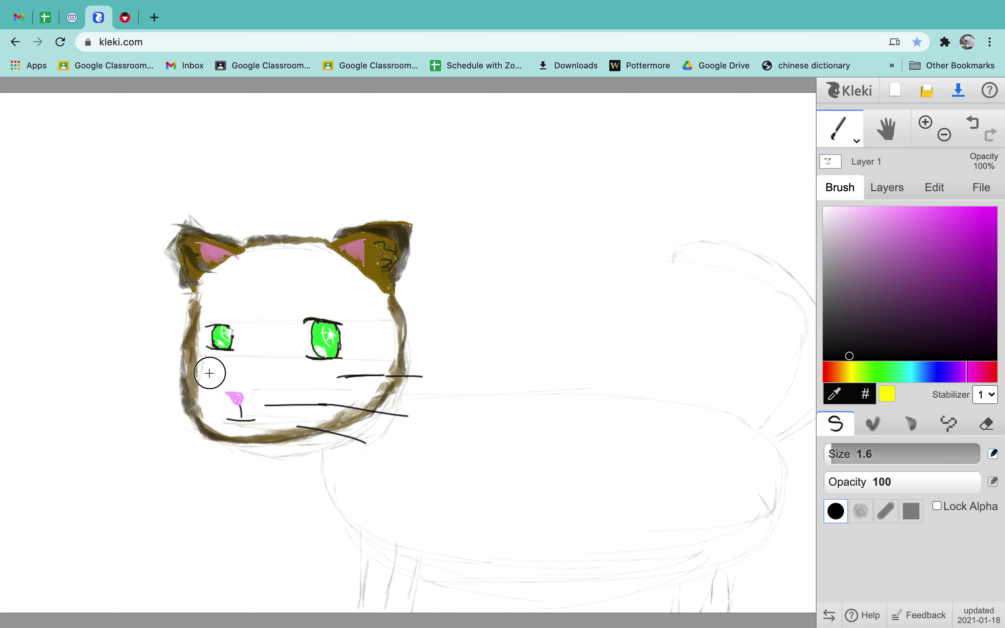
{"action": "mouse_move", "coordinate": [209, 373]}
{"action": "left_mouse_down"}
{"action": "mouse_move", "coordinate": [164, 370]}
{"action": "mouse_move", "coordinate": [133, 401]}
{"action": "left_mouse_up"}
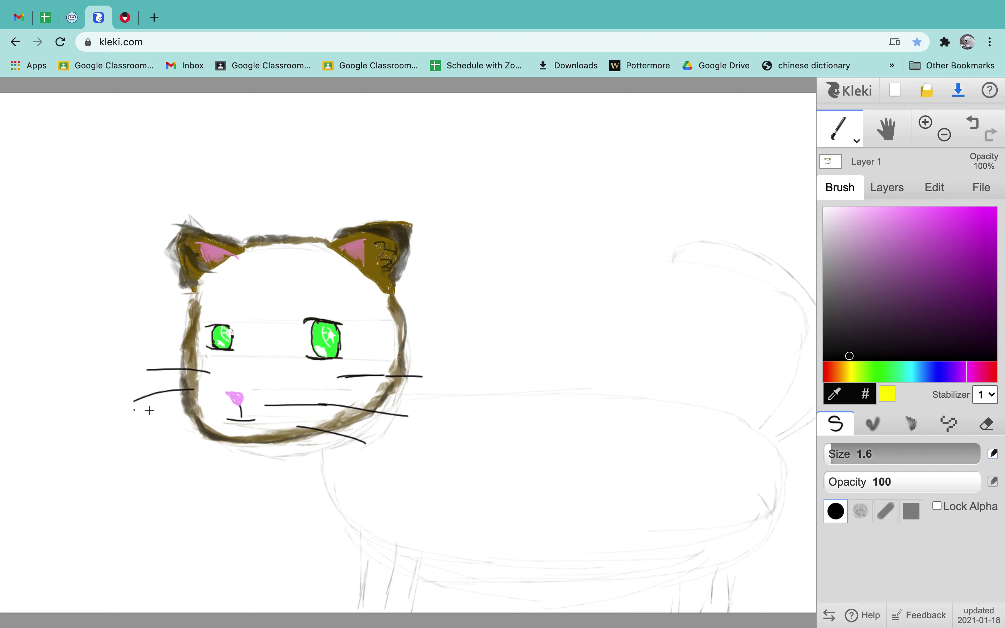
{"action": "left_click_drag", "start_coordinate": [220, 406], "coordinate": [97, 432]}
{"action": "key", "text": "ctrl+z"}
{"action": "left_click_drag", "start_coordinate": [225, 410], "coordinate": [129, 434]}
Fill the cat's face with a dark golden brown using the paint bucket.
{"action": "left_click_drag", "start_coordinate": [857, 369], "coordinate": [844, 368]}
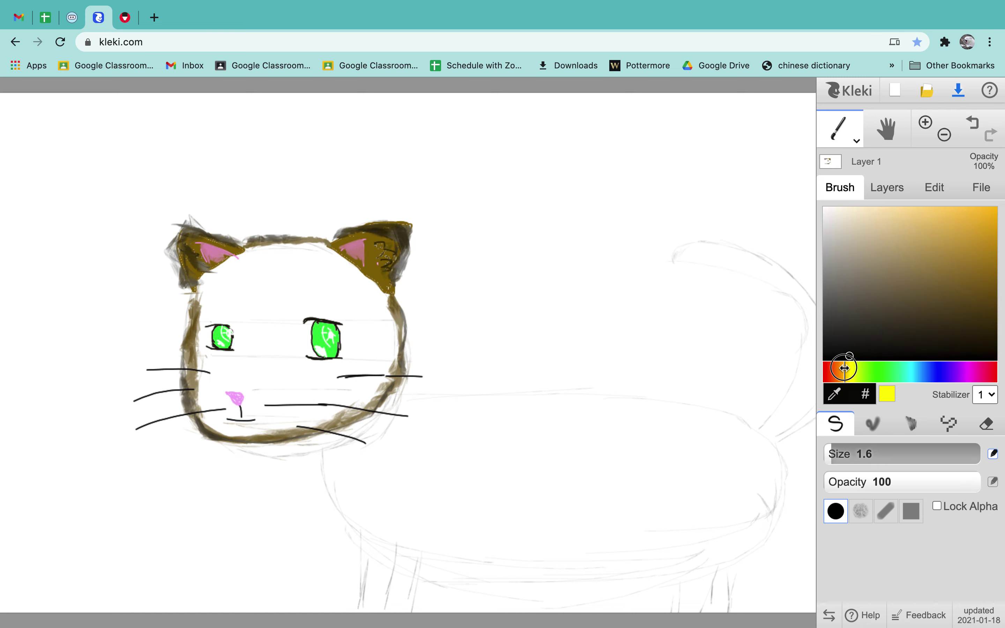
{"action": "left_click", "coordinate": [992, 307]}
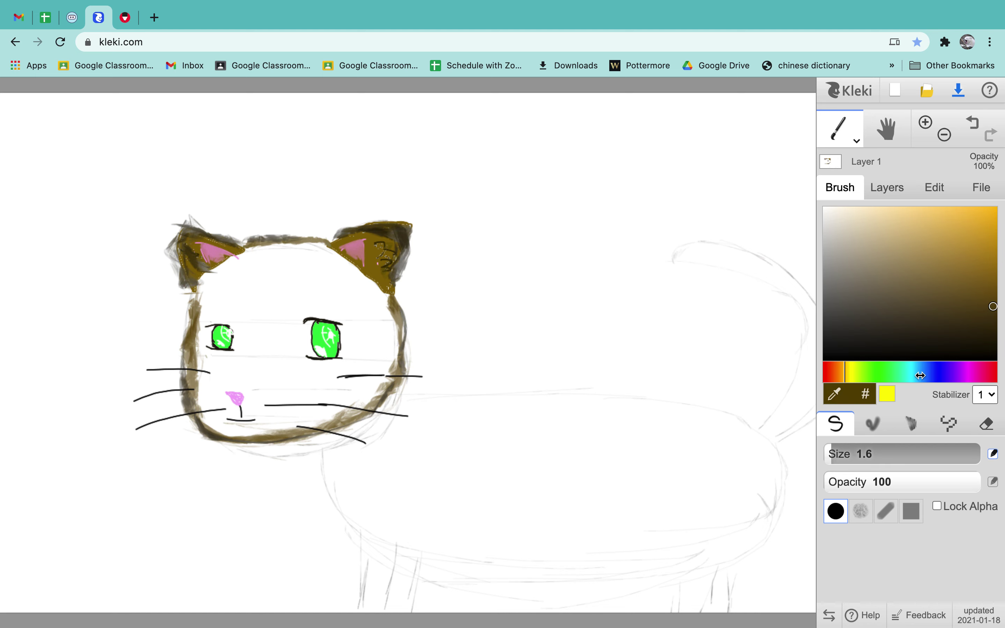
{"action": "left_click", "coordinate": [990, 290]}
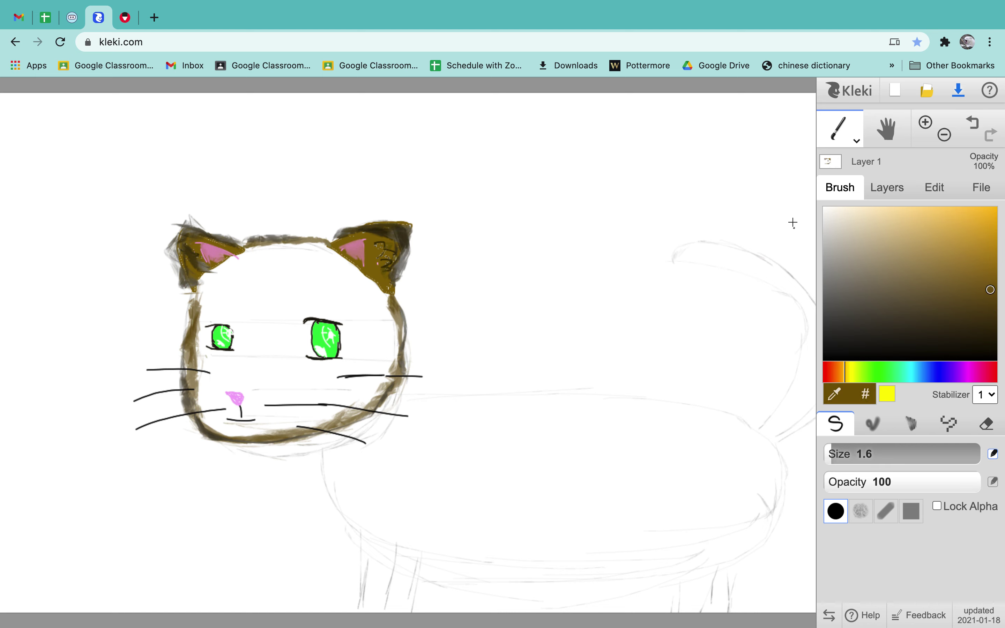
{"action": "left_click", "coordinate": [850, 146]}
{"action": "left_click", "coordinate": [838, 163]}
{"action": "left_click", "coordinate": [342, 283]}
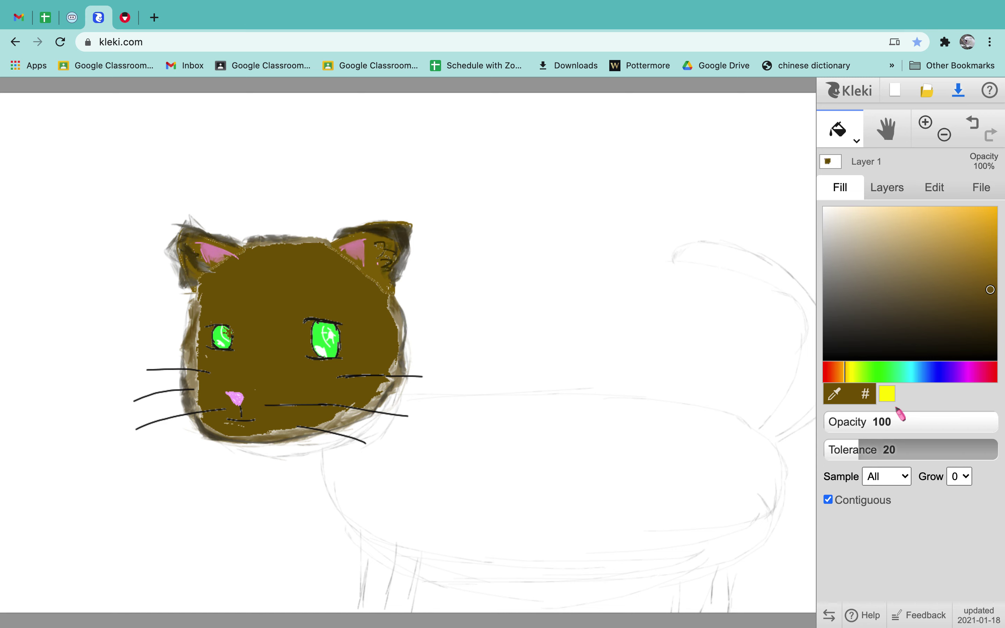
Blend a slightly lighter brown over the face and its outline with the blending brush at size 8.2 and opacity 10.
{"action": "left_click", "coordinate": [852, 143]}
{"action": "left_click", "coordinate": [847, 166]}
{"action": "left_click", "coordinate": [911, 430]}
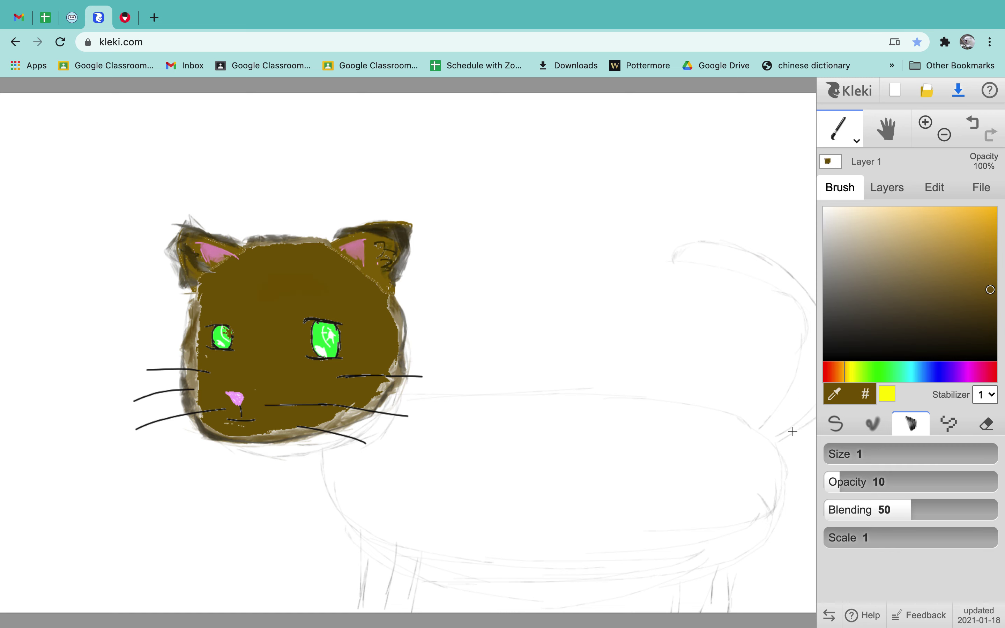
{"action": "mouse_move", "coordinate": [975, 312]}
{"action": "left_mouse_down"}
{"action": "mouse_move", "coordinate": [981, 321]}
{"action": "mouse_move", "coordinate": [982, 251]}
{"action": "mouse_move", "coordinate": [987, 271]}
{"action": "left_mouse_up"}
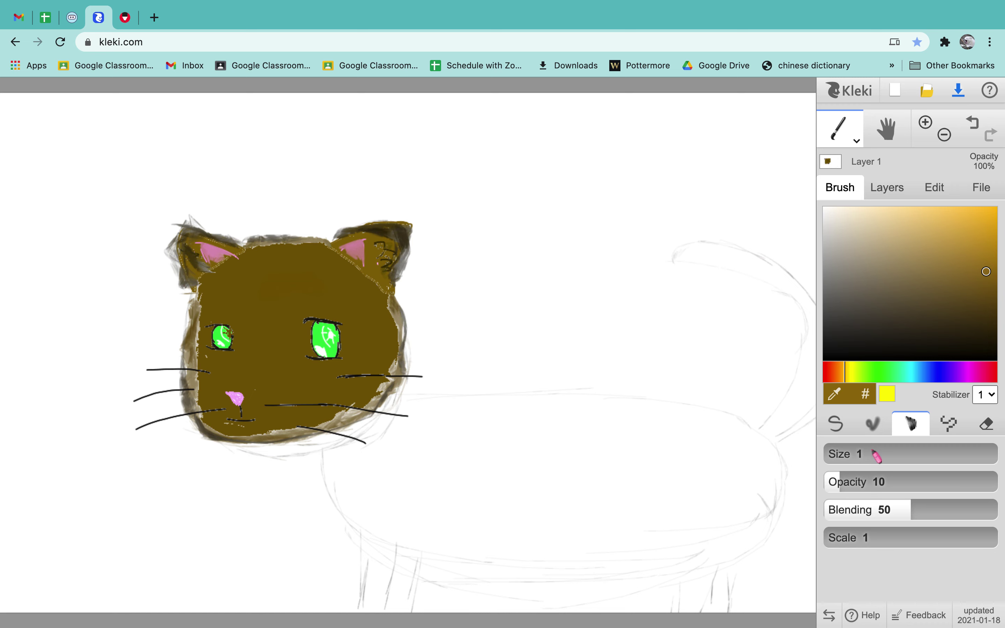
{"action": "left_click", "coordinate": [889, 453]}
{"action": "mouse_move", "coordinate": [291, 290]}
{"action": "left_mouse_down"}
{"action": "mouse_move", "coordinate": [316, 300]}
{"action": "mouse_move", "coordinate": [313, 278]}
{"action": "mouse_move", "coordinate": [284, 262]}
{"action": "mouse_move", "coordinate": [290, 292]}
{"action": "mouse_move", "coordinate": [274, 274]}
{"action": "mouse_move", "coordinate": [281, 266]}
{"action": "mouse_move", "coordinate": [268, 238]}
{"action": "mouse_move", "coordinate": [318, 243]}
{"action": "mouse_move", "coordinate": [296, 240]}
{"action": "mouse_move", "coordinate": [314, 242]}
{"action": "mouse_move", "coordinate": [312, 275]}
{"action": "mouse_move", "coordinate": [294, 279]}
{"action": "mouse_move", "coordinate": [316, 278]}
{"action": "mouse_move", "coordinate": [325, 241]}
{"action": "mouse_move", "coordinate": [246, 237]}
{"action": "mouse_move", "coordinate": [295, 281]}
{"action": "mouse_move", "coordinate": [244, 290]}
{"action": "mouse_move", "coordinate": [359, 293]}
{"action": "mouse_move", "coordinate": [393, 346]}
{"action": "mouse_move", "coordinate": [391, 296]}
{"action": "mouse_move", "coordinate": [394, 334]}
{"action": "mouse_move", "coordinate": [353, 290]}
{"action": "mouse_move", "coordinate": [360, 278]}
{"action": "mouse_move", "coordinate": [367, 289]}
{"action": "mouse_move", "coordinate": [353, 300]}
{"action": "mouse_move", "coordinate": [311, 277]}
{"action": "mouse_move", "coordinate": [265, 285]}
{"action": "mouse_move", "coordinate": [215, 273]}
{"action": "mouse_move", "coordinate": [226, 273]}
{"action": "mouse_move", "coordinate": [196, 307]}
{"action": "mouse_move", "coordinate": [190, 285]}
{"action": "mouse_move", "coordinate": [228, 264]}
{"action": "mouse_move", "coordinate": [281, 279]}
{"action": "mouse_move", "coordinate": [349, 270]}
{"action": "mouse_move", "coordinate": [383, 302]}
{"action": "mouse_move", "coordinate": [261, 284]}
{"action": "mouse_move", "coordinate": [212, 291]}
{"action": "mouse_move", "coordinate": [185, 349]}
{"action": "mouse_move", "coordinate": [206, 388]}
{"action": "mouse_move", "coordinate": [192, 386]}
{"action": "mouse_move", "coordinate": [183, 412]}
{"action": "mouse_move", "coordinate": [194, 395]}
{"action": "mouse_move", "coordinate": [197, 426]}
{"action": "mouse_move", "coordinate": [217, 438]}
{"action": "mouse_move", "coordinate": [218, 358]}
{"action": "mouse_move", "coordinate": [200, 335]}
{"action": "mouse_move", "coordinate": [225, 308]}
{"action": "mouse_move", "coordinate": [278, 316]}
{"action": "mouse_move", "coordinate": [294, 298]}
{"action": "mouse_move", "coordinate": [351, 317]}
{"action": "mouse_move", "coordinate": [322, 310]}
{"action": "mouse_move", "coordinate": [289, 320]}
{"action": "mouse_move", "coordinate": [295, 337]}
{"action": "mouse_move", "coordinate": [253, 341]}
{"action": "mouse_move", "coordinate": [253, 319]}
{"action": "mouse_move", "coordinate": [278, 330]}
{"action": "mouse_move", "coordinate": [276, 362]}
{"action": "mouse_move", "coordinate": [218, 359]}
{"action": "mouse_move", "coordinate": [266, 352]}
{"action": "mouse_move", "coordinate": [267, 377]}
{"action": "mouse_move", "coordinate": [225, 381]}
{"action": "mouse_move", "coordinate": [211, 394]}
{"action": "mouse_move", "coordinate": [227, 370]}
{"action": "mouse_move", "coordinate": [211, 393]}
{"action": "mouse_move", "coordinate": [224, 401]}
{"action": "mouse_move", "coordinate": [221, 390]}
{"action": "mouse_move", "coordinate": [213, 431]}
{"action": "mouse_move", "coordinate": [237, 403]}
{"action": "mouse_move", "coordinate": [251, 415]}
{"action": "mouse_move", "coordinate": [271, 375]}
{"action": "mouse_move", "coordinate": [287, 394]}
{"action": "mouse_move", "coordinate": [306, 336]}
{"action": "mouse_move", "coordinate": [280, 326]}
{"action": "mouse_move", "coordinate": [303, 392]}
{"action": "mouse_move", "coordinate": [359, 332]}
{"action": "mouse_move", "coordinate": [385, 351]}
{"action": "mouse_move", "coordinate": [375, 364]}
{"action": "mouse_move", "coordinate": [389, 360]}
{"action": "mouse_move", "coordinate": [321, 376]}
{"action": "mouse_move", "coordinate": [365, 383]}
{"action": "mouse_move", "coordinate": [298, 399]}
{"action": "mouse_move", "coordinate": [360, 394]}
{"action": "mouse_move", "coordinate": [297, 399]}
{"action": "mouse_move", "coordinate": [286, 419]}
{"action": "mouse_move", "coordinate": [327, 415]}
{"action": "mouse_move", "coordinate": [266, 427]}
{"action": "mouse_move", "coordinate": [231, 428]}
{"action": "mouse_move", "coordinate": [287, 423]}
{"action": "mouse_move", "coordinate": [280, 411]}
{"action": "mouse_move", "coordinate": [216, 389]}
{"action": "mouse_move", "coordinate": [233, 411]}
{"action": "mouse_move", "coordinate": [253, 411]}
{"action": "left_mouse_up"}
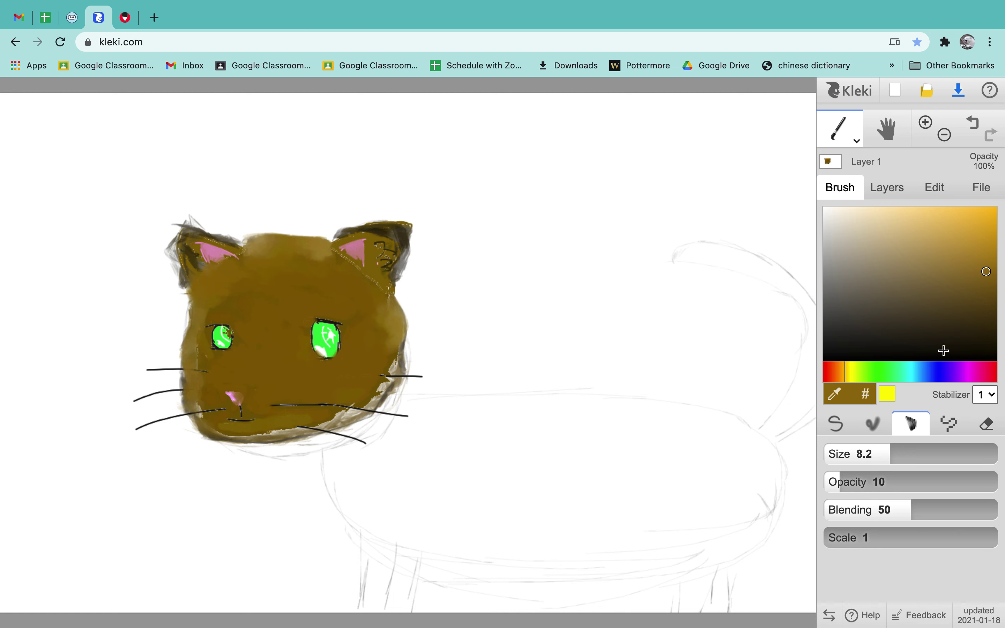
Repaint the cat's nose in light pink with the blending brush.
{"action": "left_click", "coordinate": [973, 351]}
{"action": "left_click", "coordinate": [969, 371]}
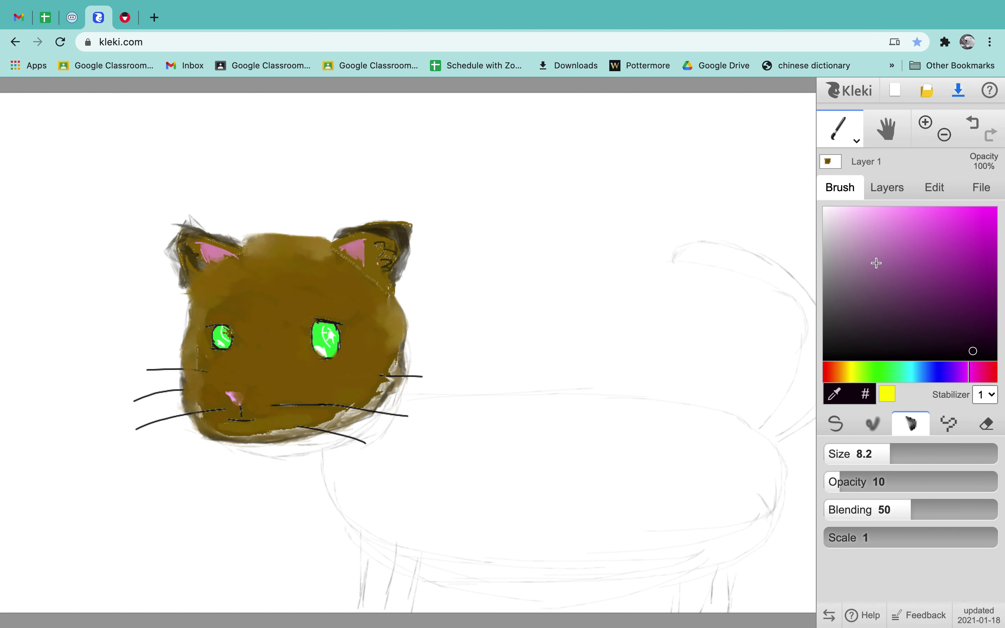
{"action": "left_click", "coordinate": [873, 223]}
{"action": "mouse_move", "coordinate": [248, 392]}
{"action": "left_mouse_down"}
{"action": "mouse_move", "coordinate": [233, 394]}
{"action": "mouse_move", "coordinate": [242, 395]}
{"action": "left_mouse_up"}
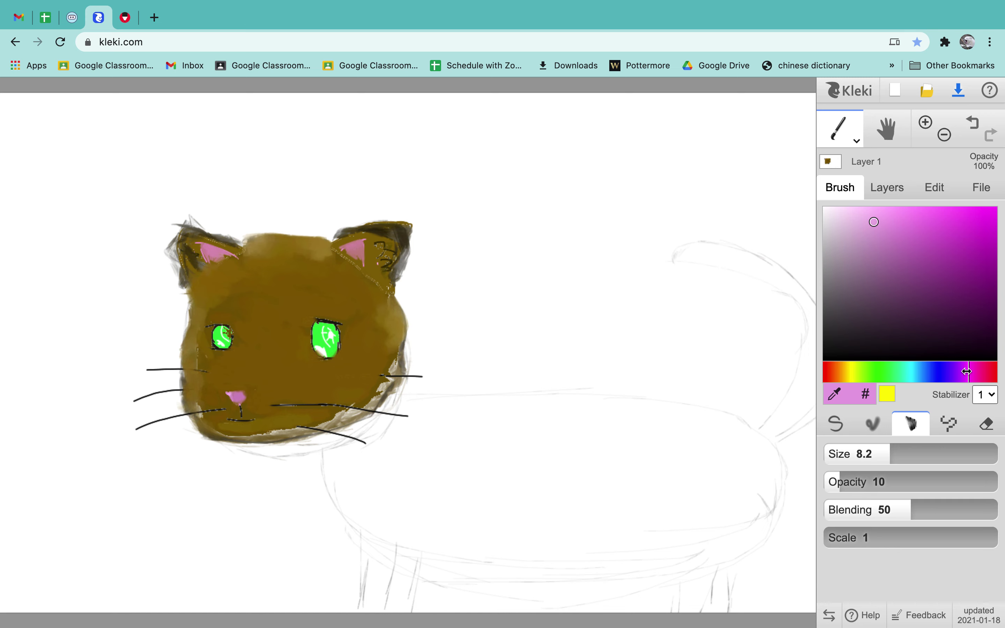
Shade the left cheek edge, the inner ears and the chin in near-black with the blending brush.
{"action": "left_click", "coordinate": [854, 349]}
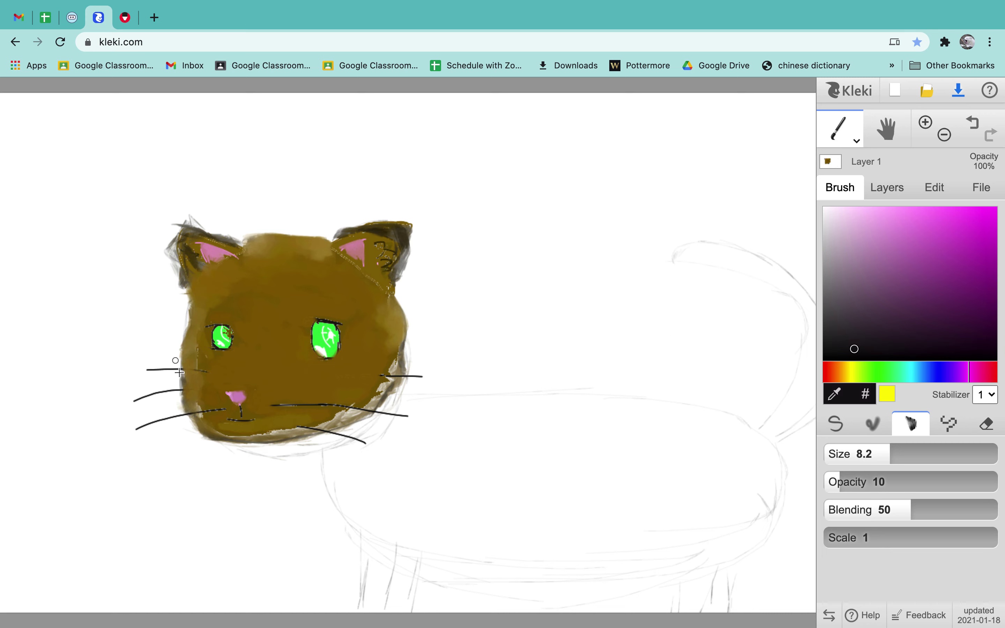
{"action": "left_click_drag", "start_coordinate": [201, 374], "coordinate": [157, 368]}
{"action": "left_click_drag", "start_coordinate": [210, 409], "coordinate": [164, 414]}
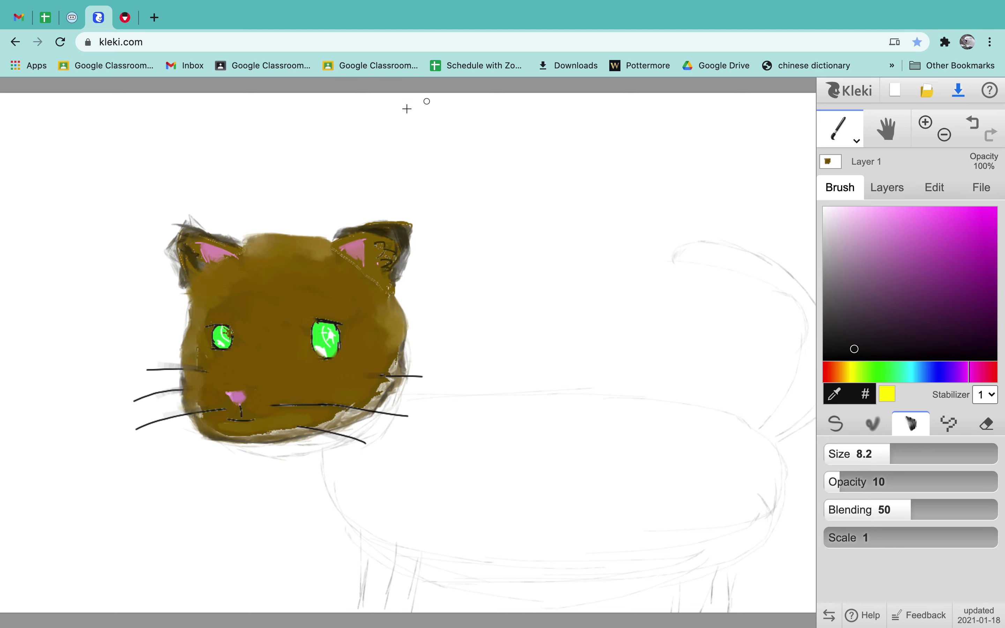
{"action": "mouse_move", "coordinate": [383, 250]}
{"action": "left_mouse_down"}
{"action": "mouse_move", "coordinate": [392, 261]}
{"action": "mouse_move", "coordinate": [380, 274]}
{"action": "mouse_move", "coordinate": [394, 260]}
{"action": "mouse_move", "coordinate": [378, 251]}
{"action": "left_mouse_up"}
{"action": "mouse_move", "coordinate": [201, 253]}
{"action": "left_mouse_down"}
{"action": "mouse_move", "coordinate": [193, 260]}
{"action": "mouse_move", "coordinate": [214, 268]}
{"action": "left_mouse_up"}
{"action": "mouse_move", "coordinate": [262, 433]}
{"action": "left_mouse_down"}
{"action": "mouse_move", "coordinate": [312, 437]}
{"action": "mouse_move", "coordinate": [285, 431]}
{"action": "mouse_move", "coordinate": [297, 426]}
{"action": "left_mouse_up"}
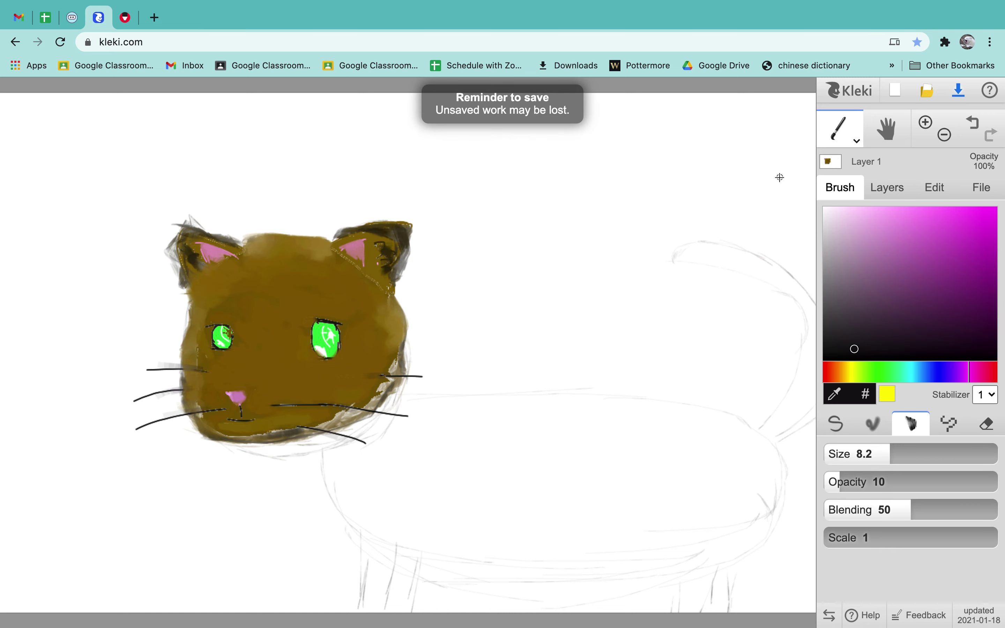
Blend an orange-brown along the right cheek and the lower edge of the face.
{"action": "left_click", "coordinate": [839, 372]}
{"action": "left_click", "coordinate": [990, 271]}
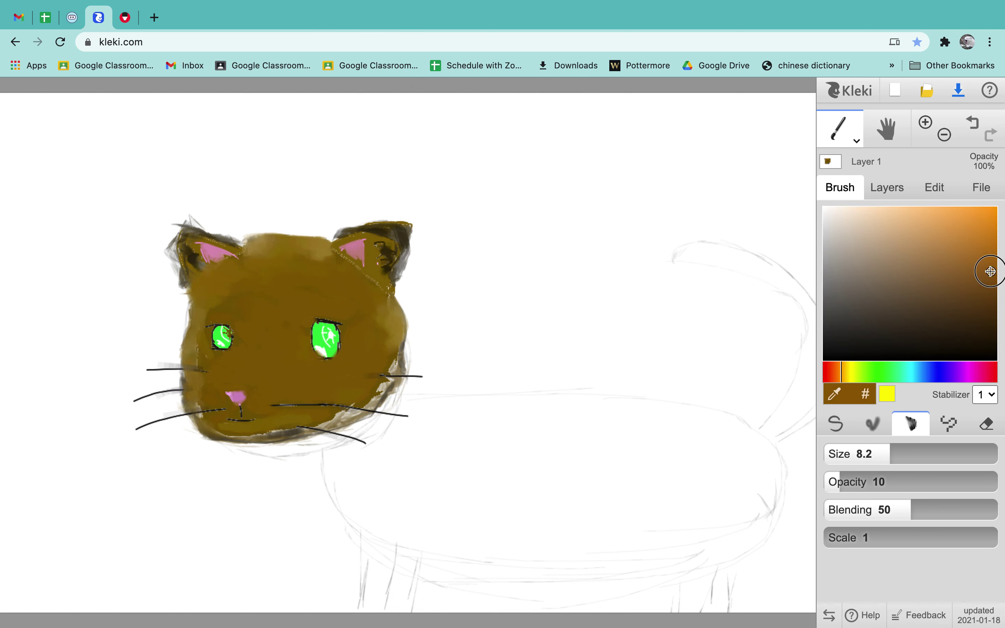
{"action": "left_click_drag", "start_coordinate": [990, 271], "coordinate": [991, 294]}
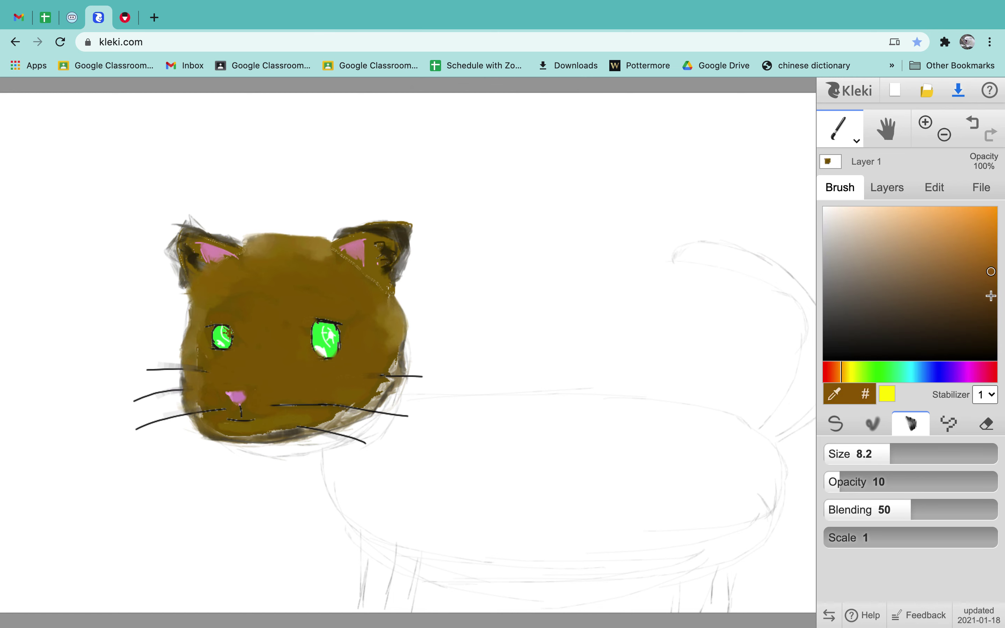
{"action": "left_click", "coordinate": [983, 258]}
{"action": "mouse_move", "coordinate": [407, 345]}
{"action": "left_mouse_down"}
{"action": "mouse_move", "coordinate": [394, 375]}
{"action": "mouse_move", "coordinate": [413, 366]}
{"action": "mouse_move", "coordinate": [389, 373]}
{"action": "mouse_move", "coordinate": [390, 327]}
{"action": "mouse_move", "coordinate": [378, 403]}
{"action": "mouse_move", "coordinate": [381, 386]}
{"action": "mouse_move", "coordinate": [361, 411]}
{"action": "mouse_move", "coordinate": [334, 414]}
{"action": "mouse_move", "coordinate": [355, 416]}
{"action": "mouse_move", "coordinate": [304, 440]}
{"action": "mouse_move", "coordinate": [245, 445]}
{"action": "mouse_move", "coordinate": [276, 436]}
{"action": "mouse_move", "coordinate": [214, 437]}
{"action": "mouse_move", "coordinate": [205, 427]}
{"action": "mouse_move", "coordinate": [248, 440]}
{"action": "mouse_move", "coordinate": [298, 430]}
{"action": "mouse_move", "coordinate": [364, 409]}
{"action": "mouse_move", "coordinate": [351, 396]}
{"action": "mouse_move", "coordinate": [275, 414]}
{"action": "mouse_move", "coordinate": [291, 419]}
{"action": "mouse_move", "coordinate": [377, 385]}
{"action": "mouse_move", "coordinate": [361, 375]}
{"action": "mouse_move", "coordinate": [431, 367]}
{"action": "left_mouse_up"}
Redraw the covered parts of the whiskers in near-black with the 1.6 pen brush.
{"action": "left_click", "coordinate": [875, 347]}
{"action": "left_click", "coordinate": [836, 423]}
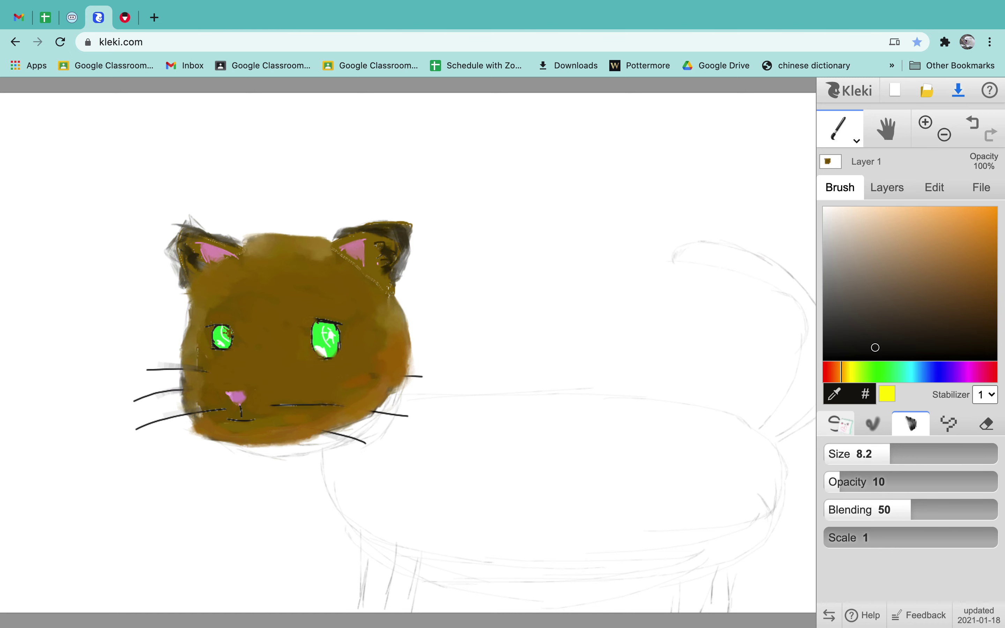
{"action": "left_click_drag", "start_coordinate": [335, 405], "coordinate": [390, 412]}
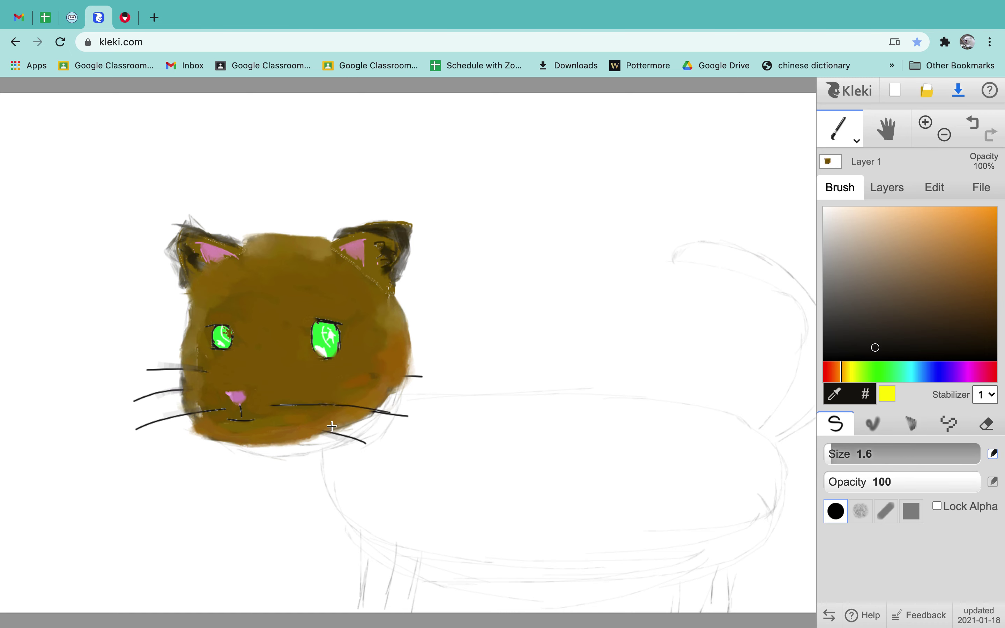
{"action": "left_click_drag", "start_coordinate": [313, 426], "coordinate": [365, 443]}
{"action": "left_click_drag", "start_coordinate": [339, 384], "coordinate": [415, 377]}
{"action": "left_click", "coordinate": [855, 142]}
{"action": "left_click", "coordinate": [836, 202]}
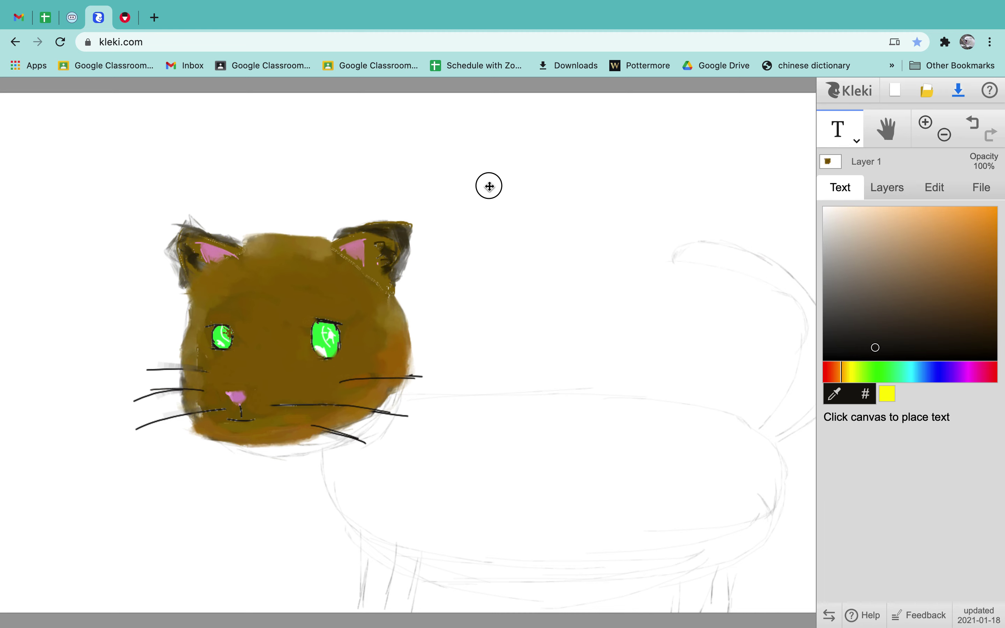
{"action": "left_click", "coordinate": [488, 186]}
{"action": "type", "text": "thef"}
{"action": "key", "text": "BackSpace"}
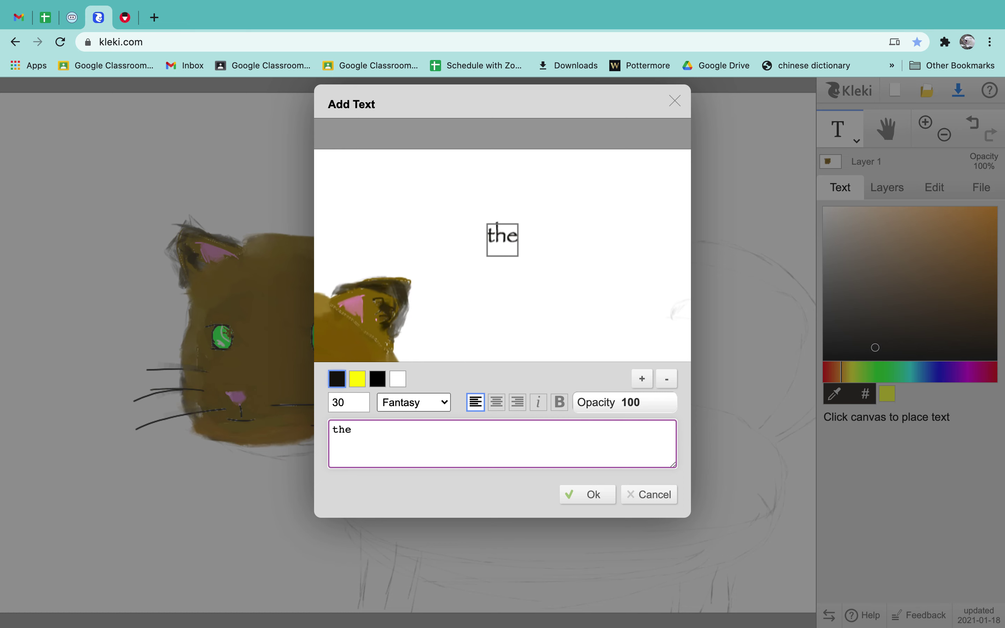
{"action": "type", "text": "face is donw"}
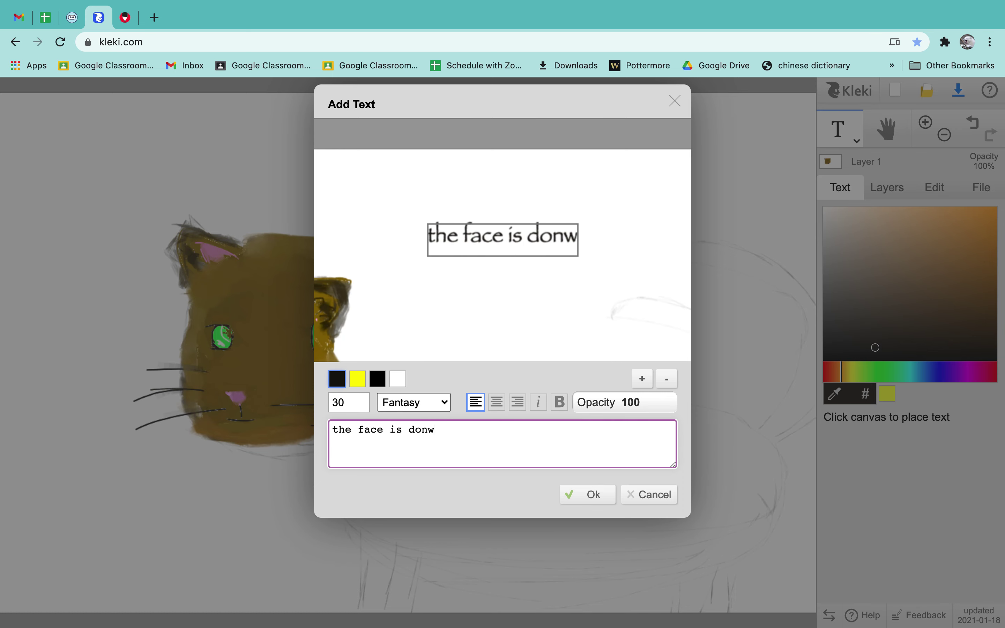
{"action": "key", "text": "BackSpace"}
{"action": "type", "text": "e!!!!!!"}
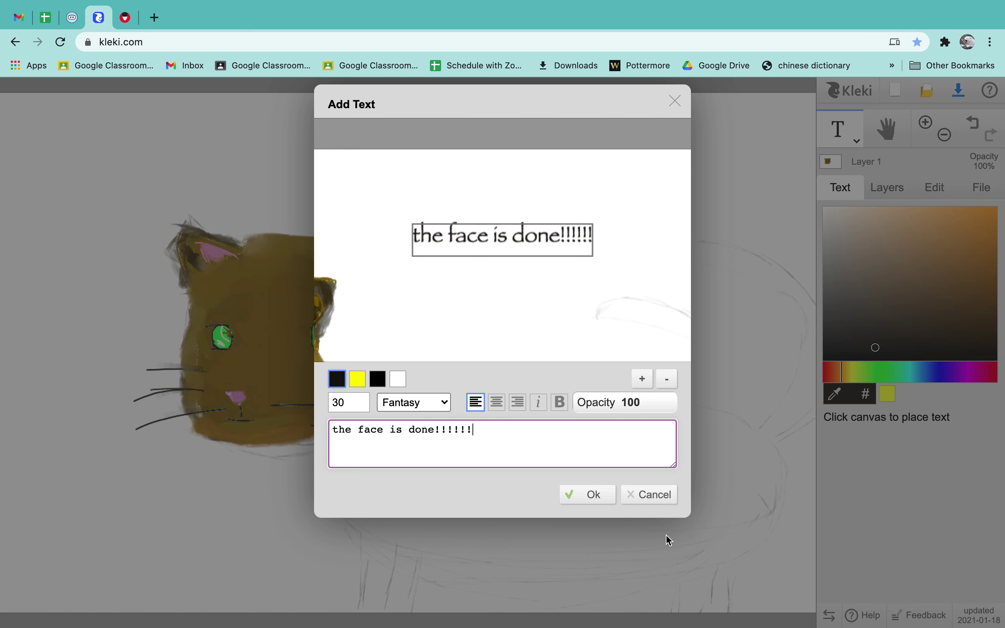
{"action": "left_click", "coordinate": [642, 499]}
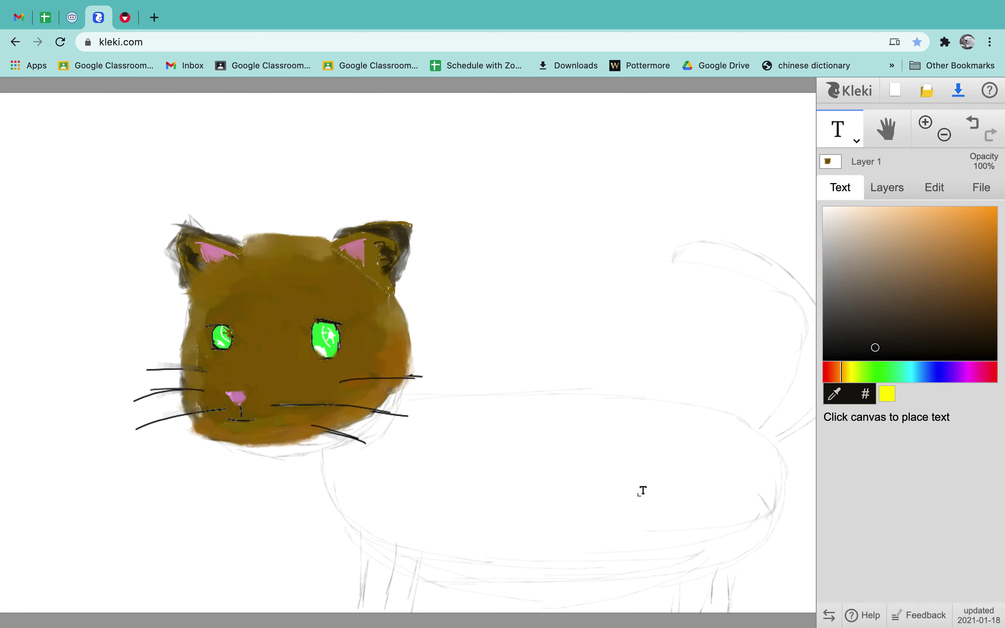
Paint the cat's back outline in brown from the head to the tail base with the blending brush, reducing its size to 3.7.
{"action": "left_click", "coordinate": [856, 140]}
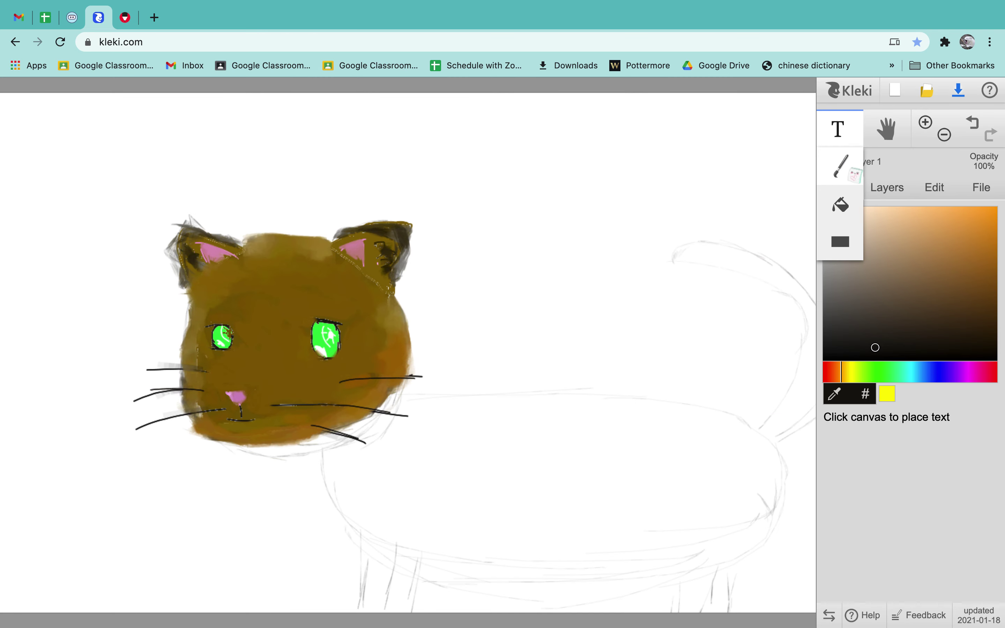
{"action": "left_click", "coordinate": [835, 166]}
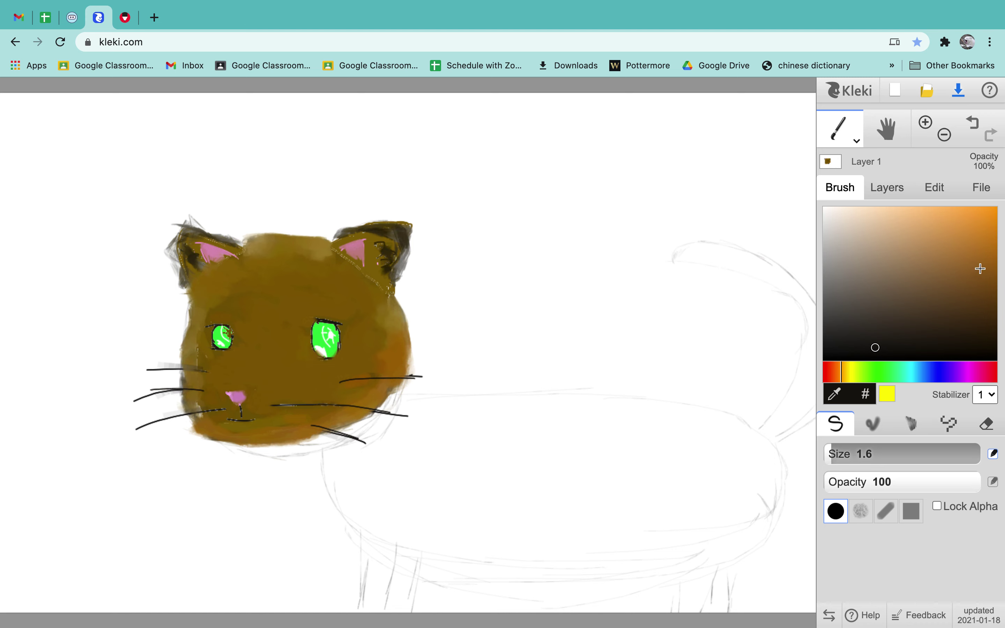
{"action": "left_click_drag", "start_coordinate": [874, 288], "coordinate": [984, 317]}
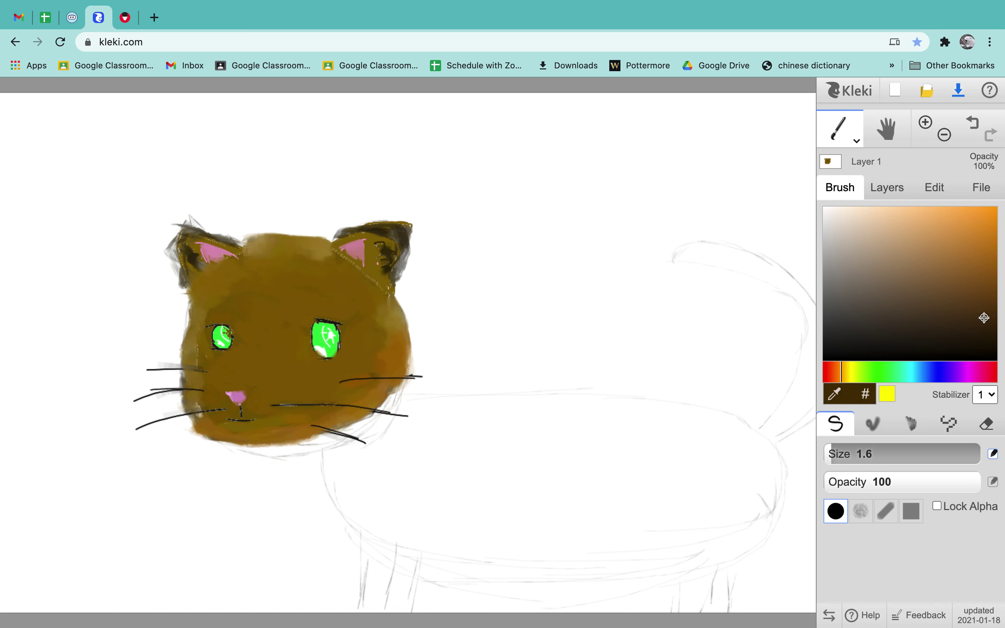
{"action": "left_click", "coordinate": [985, 286]}
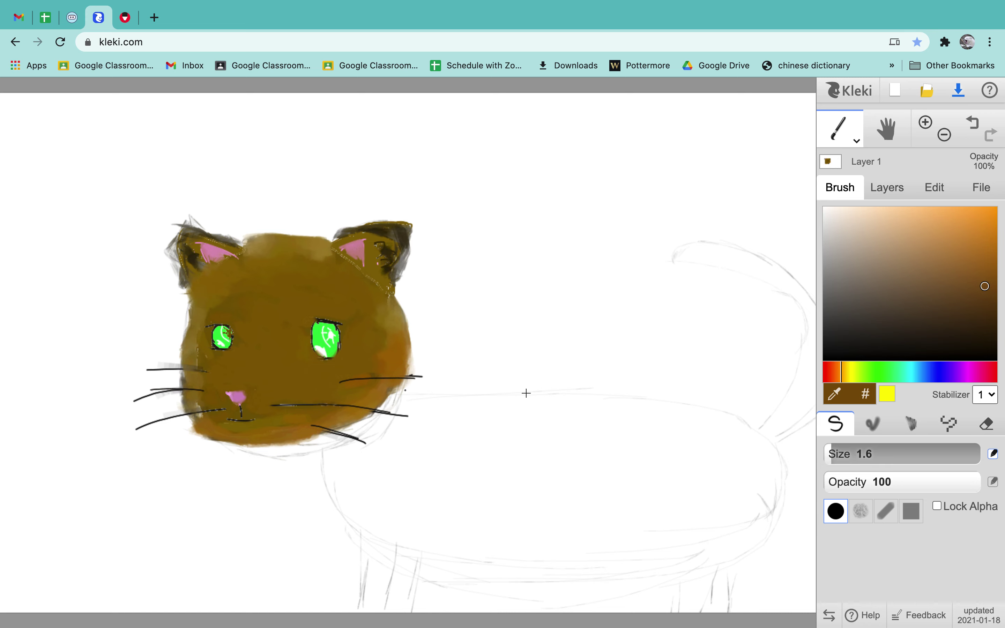
{"action": "left_click", "coordinate": [910, 423]}
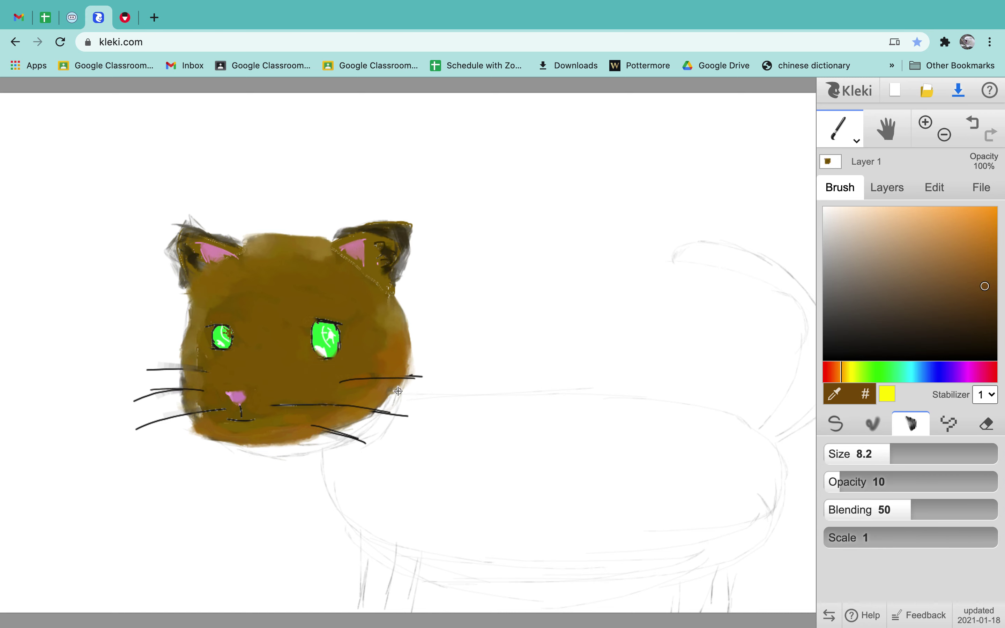
{"action": "mouse_move", "coordinate": [397, 390]}
{"action": "left_mouse_down"}
{"action": "mouse_move", "coordinate": [433, 401]}
{"action": "mouse_move", "coordinate": [453, 396]}
{"action": "mouse_move", "coordinate": [399, 384]}
{"action": "mouse_move", "coordinate": [469, 397]}
{"action": "mouse_move", "coordinate": [412, 393]}
{"action": "mouse_move", "coordinate": [457, 398]}
{"action": "mouse_move", "coordinate": [525, 394]}
{"action": "left_mouse_up"}
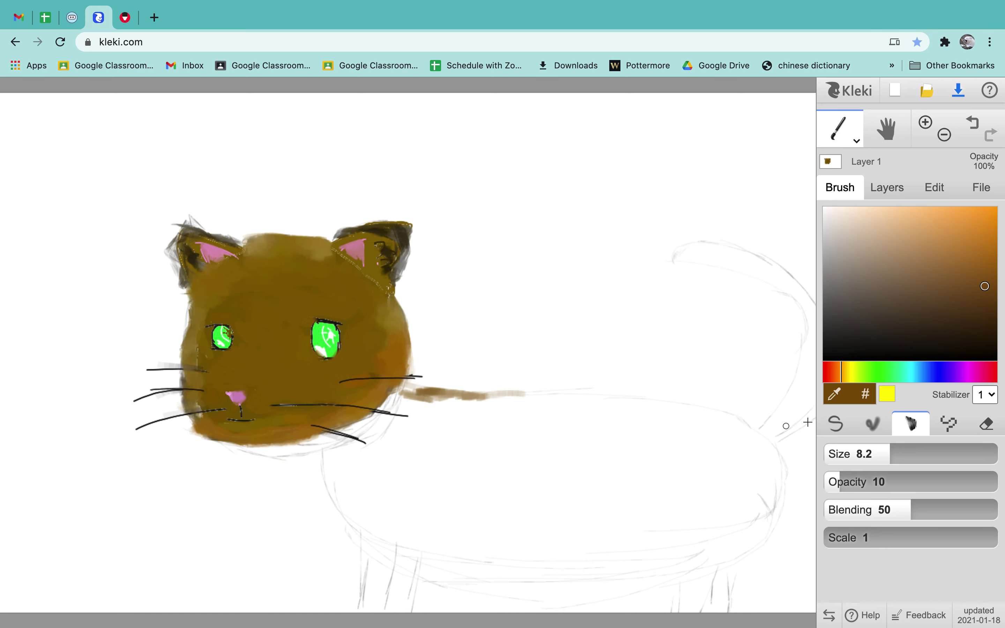
{"action": "left_click_drag", "start_coordinate": [865, 461], "coordinate": [848, 452]}
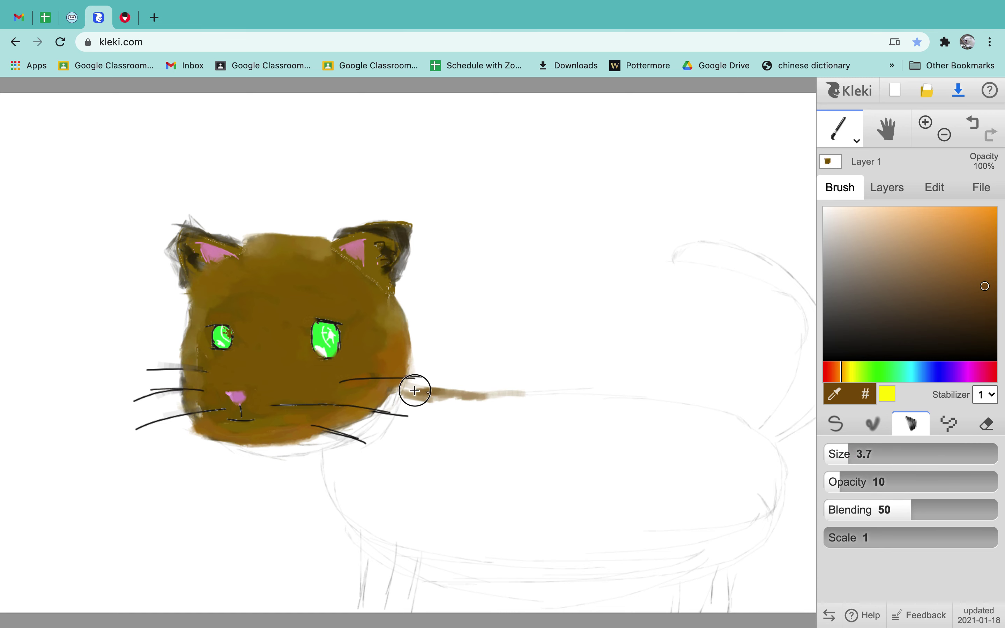
{"action": "mouse_move", "coordinate": [406, 384]}
{"action": "left_mouse_down"}
{"action": "mouse_move", "coordinate": [419, 401]}
{"action": "mouse_move", "coordinate": [520, 390]}
{"action": "mouse_move", "coordinate": [539, 406]}
{"action": "mouse_move", "coordinate": [576, 404]}
{"action": "mouse_move", "coordinate": [512, 395]}
{"action": "mouse_move", "coordinate": [570, 394]}
{"action": "mouse_move", "coordinate": [612, 409]}
{"action": "mouse_move", "coordinate": [621, 398]}
{"action": "mouse_move", "coordinate": [660, 409]}
{"action": "left_mouse_up"}
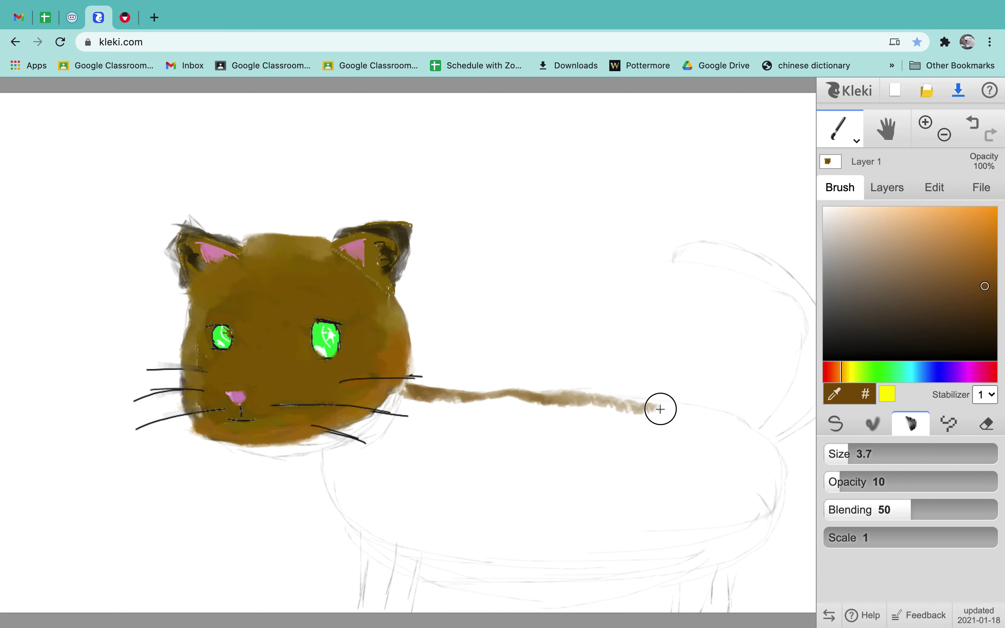
{"action": "mouse_move", "coordinate": [406, 376]}
{"action": "left_mouse_down"}
{"action": "mouse_move", "coordinate": [647, 401]}
{"action": "mouse_move", "coordinate": [766, 439]}
{"action": "left_mouse_up"}
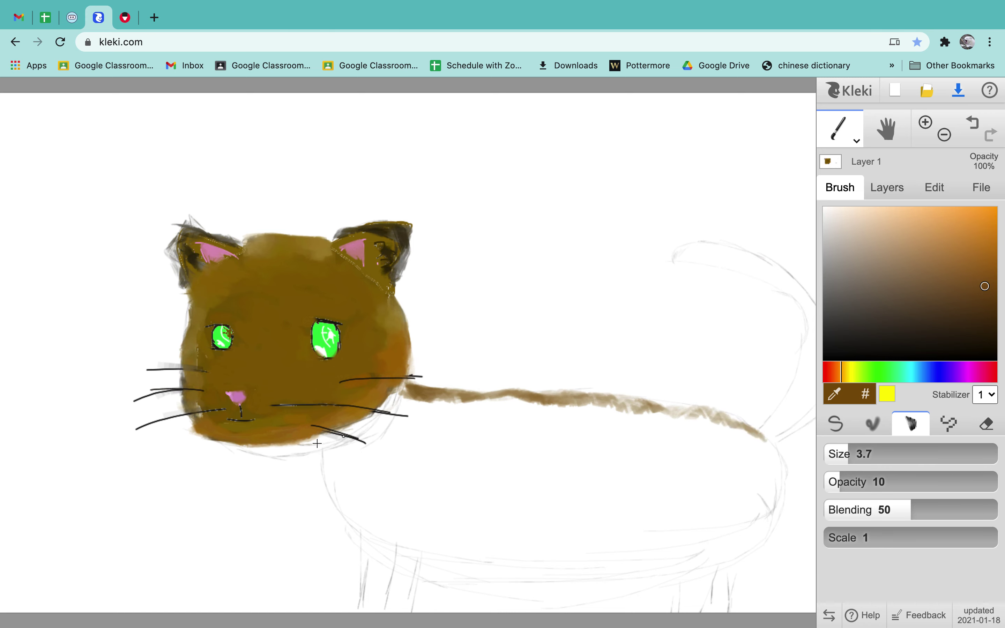
Paint the brown outline of the chest and the front legs over the sketch.
{"action": "mouse_move", "coordinate": [314, 434]}
{"action": "left_mouse_down"}
{"action": "mouse_move", "coordinate": [321, 493]}
{"action": "mouse_move", "coordinate": [342, 506]}
{"action": "mouse_move", "coordinate": [346, 525]}
{"action": "mouse_move", "coordinate": [344, 513]}
{"action": "mouse_move", "coordinate": [370, 523]}
{"action": "mouse_move", "coordinate": [362, 547]}
{"action": "mouse_move", "coordinate": [354, 536]}
{"action": "mouse_move", "coordinate": [356, 608]}
{"action": "left_mouse_up"}
{"action": "left_click_drag", "start_coordinate": [401, 549], "coordinate": [379, 602]}
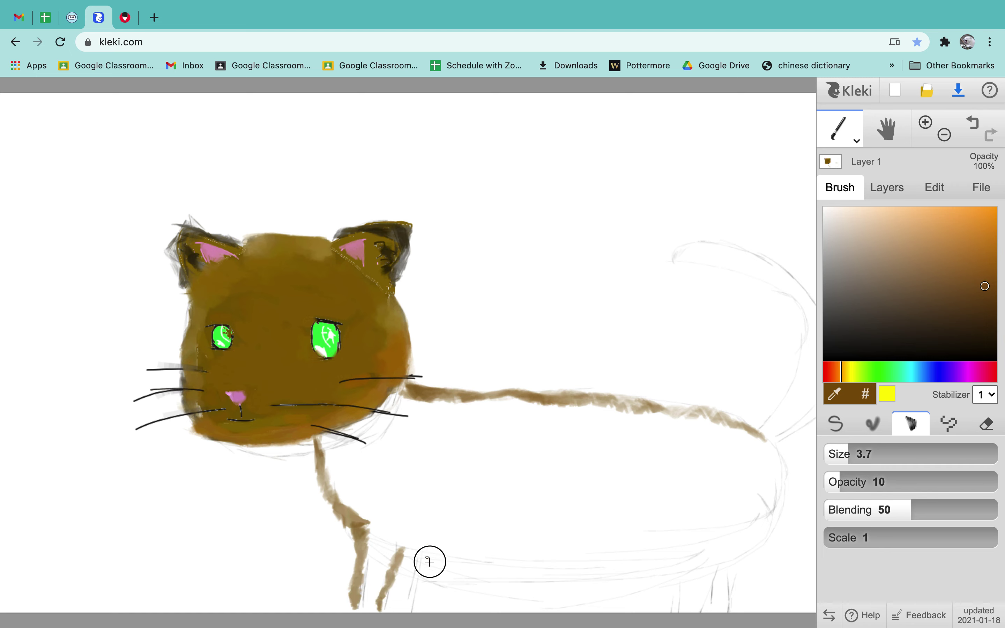
{"action": "mouse_move", "coordinate": [429, 562]}
{"action": "left_mouse_down"}
{"action": "mouse_move", "coordinate": [410, 593]}
{"action": "mouse_move", "coordinate": [420, 608]}
{"action": "mouse_move", "coordinate": [392, 597]}
{"action": "mouse_move", "coordinate": [394, 611]}
{"action": "left_mouse_up"}
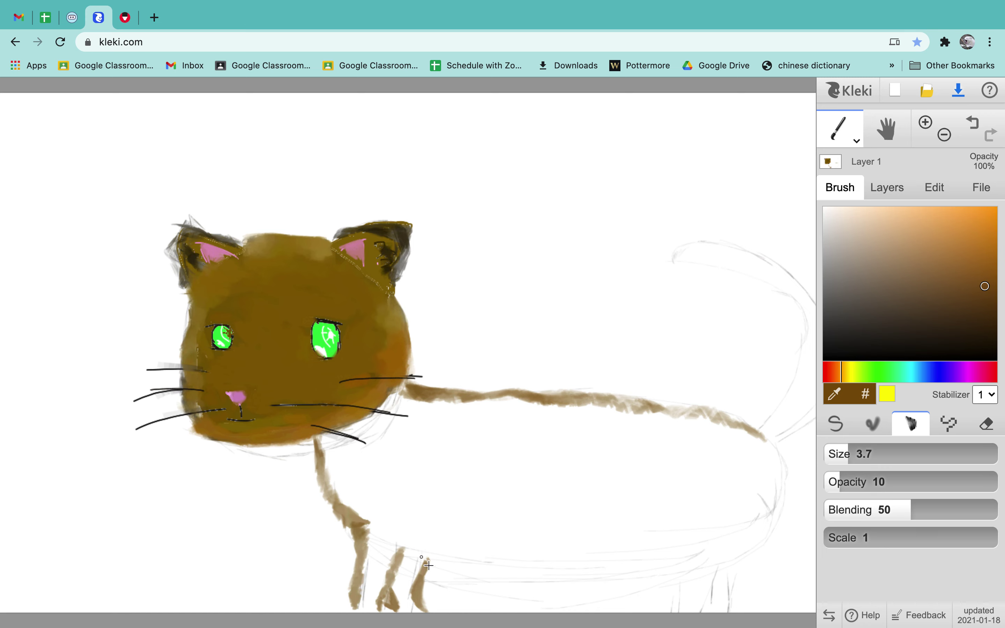
Paint the brown belly line and the outlines of the hind legs.
{"action": "mouse_move", "coordinate": [435, 553]}
{"action": "left_mouse_down"}
{"action": "mouse_move", "coordinate": [454, 532]}
{"action": "mouse_move", "coordinate": [444, 539]}
{"action": "mouse_move", "coordinate": [557, 548]}
{"action": "left_mouse_up"}
{"action": "mouse_move", "coordinate": [466, 540]}
{"action": "left_mouse_down"}
{"action": "mouse_move", "coordinate": [537, 548]}
{"action": "mouse_move", "coordinate": [586, 538]}
{"action": "mouse_move", "coordinate": [550, 550]}
{"action": "mouse_move", "coordinate": [681, 518]}
{"action": "mouse_move", "coordinate": [695, 531]}
{"action": "mouse_move", "coordinate": [696, 551]}
{"action": "mouse_move", "coordinate": [654, 603]}
{"action": "left_mouse_up"}
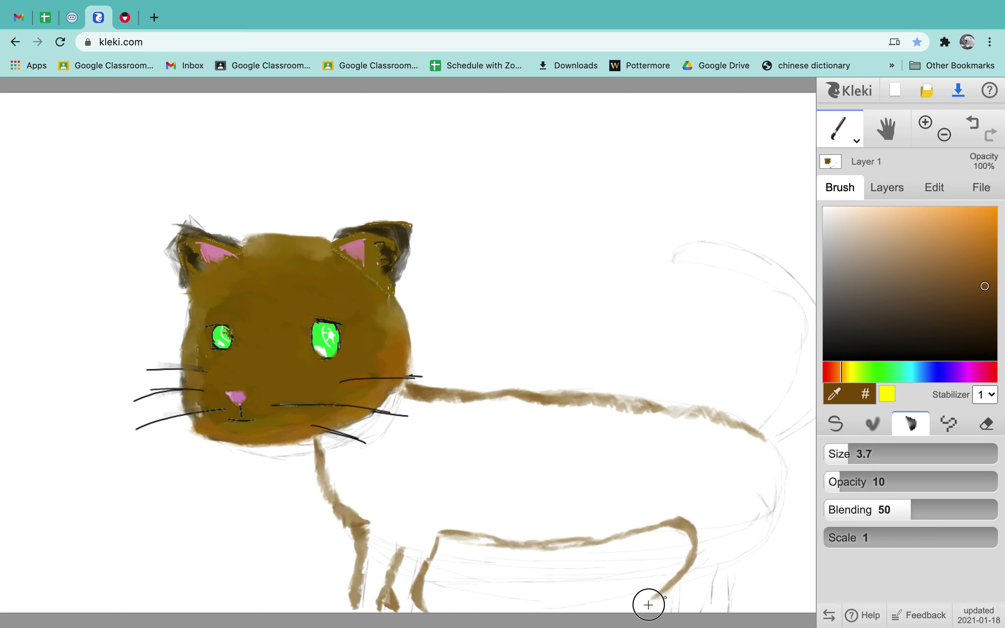
{"action": "mouse_move", "coordinate": [726, 528]}
{"action": "left_mouse_down"}
{"action": "mouse_move", "coordinate": [718, 519]}
{"action": "mouse_move", "coordinate": [682, 604]}
{"action": "mouse_move", "coordinate": [665, 608]}
{"action": "left_mouse_up"}
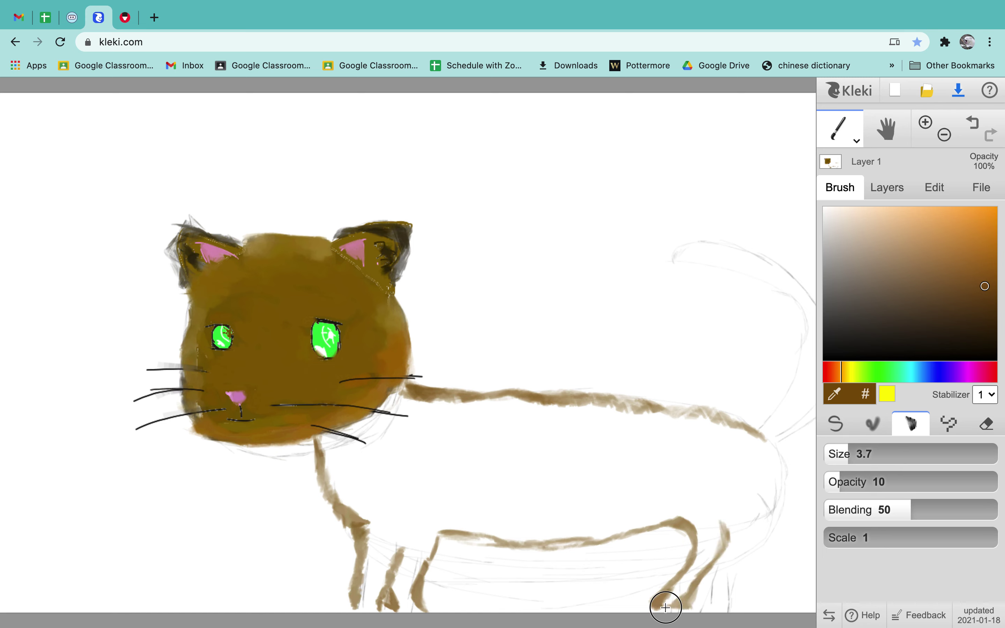
{"action": "mouse_move", "coordinate": [763, 527]}
{"action": "left_mouse_down"}
{"action": "mouse_move", "coordinate": [736, 586]}
{"action": "mouse_move", "coordinate": [733, 618]}
{"action": "mouse_move", "coordinate": [704, 578]}
{"action": "mouse_move", "coordinate": [728, 596]}
{"action": "left_mouse_up"}
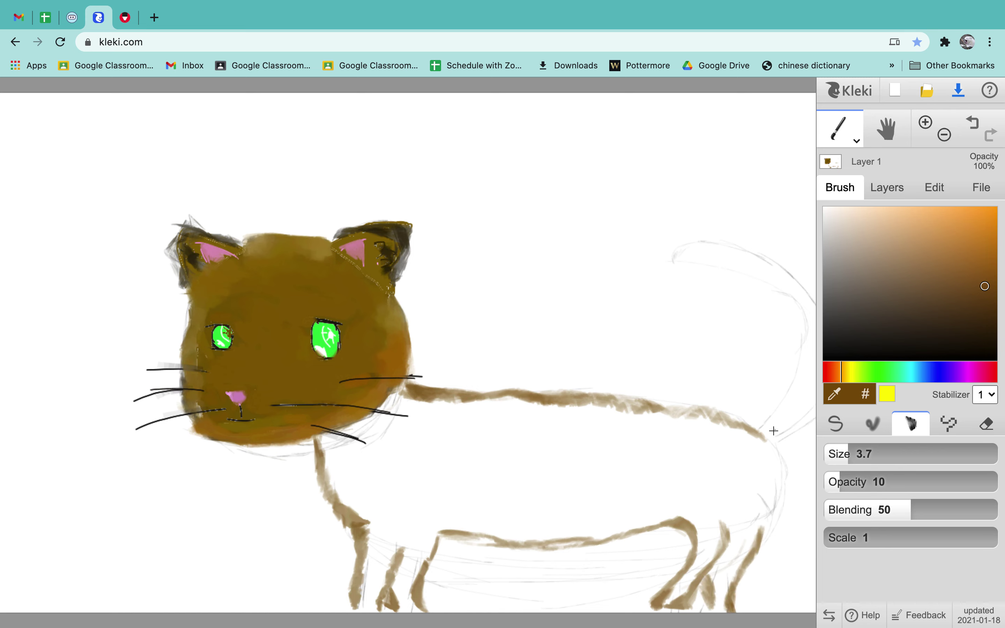
Paint the cat's rump outline and its tail in brown with the blending brush, shading the filled tail with a darker brown.
{"action": "mouse_move", "coordinate": [761, 433]}
{"action": "left_mouse_down"}
{"action": "mouse_move", "coordinate": [777, 509]}
{"action": "mouse_move", "coordinate": [782, 472]}
{"action": "mouse_move", "coordinate": [764, 536]}
{"action": "left_mouse_up"}
{"action": "mouse_move", "coordinate": [773, 410]}
{"action": "left_mouse_down"}
{"action": "mouse_move", "coordinate": [810, 346]}
{"action": "mouse_move", "coordinate": [803, 321]}
{"action": "mouse_move", "coordinate": [735, 285]}
{"action": "mouse_move", "coordinate": [718, 260]}
{"action": "mouse_move", "coordinate": [738, 249]}
{"action": "mouse_move", "coordinate": [691, 242]}
{"action": "mouse_move", "coordinate": [763, 259]}
{"action": "mouse_move", "coordinate": [809, 292]}
{"action": "mouse_move", "coordinate": [745, 251]}
{"action": "mouse_move", "coordinate": [717, 284]}
{"action": "mouse_move", "coordinate": [781, 300]}
{"action": "mouse_move", "coordinate": [789, 359]}
{"action": "mouse_move", "coordinate": [780, 428]}
{"action": "mouse_move", "coordinate": [799, 428]}
{"action": "mouse_move", "coordinate": [817, 381]}
{"action": "left_mouse_up"}
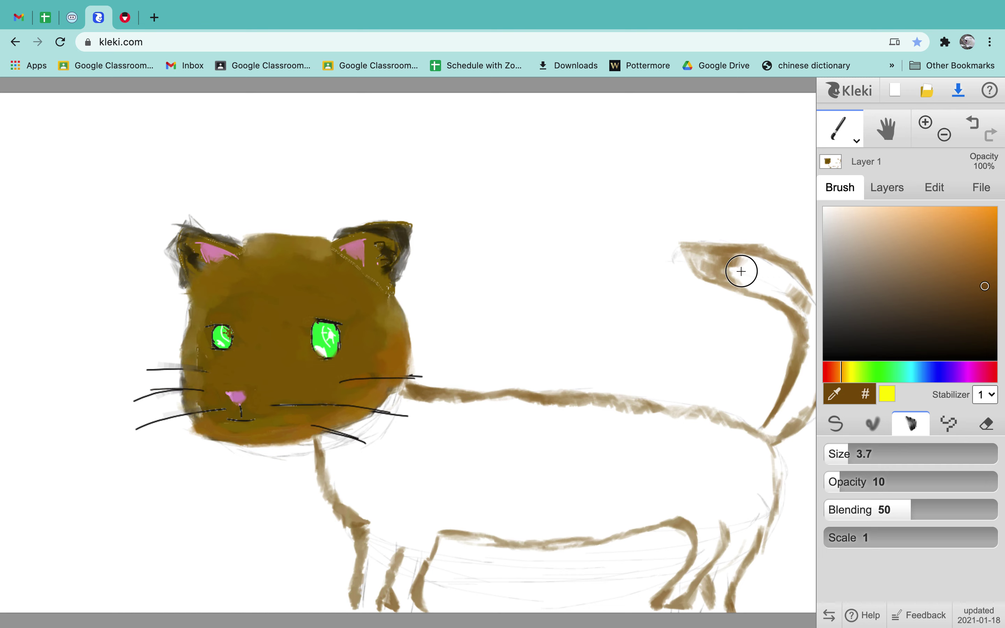
{"action": "mouse_move", "coordinate": [741, 271]}
{"action": "left_mouse_down"}
{"action": "mouse_move", "coordinate": [761, 272]}
{"action": "mouse_move", "coordinate": [762, 283]}
{"action": "mouse_move", "coordinate": [751, 253]}
{"action": "mouse_move", "coordinate": [746, 264]}
{"action": "mouse_move", "coordinate": [704, 253]}
{"action": "mouse_move", "coordinate": [780, 287]}
{"action": "mouse_move", "coordinate": [765, 294]}
{"action": "mouse_move", "coordinate": [735, 282]}
{"action": "mouse_move", "coordinate": [772, 287]}
{"action": "mouse_move", "coordinate": [772, 275]}
{"action": "mouse_move", "coordinate": [755, 293]}
{"action": "mouse_move", "coordinate": [701, 256]}
{"action": "mouse_move", "coordinate": [794, 277]}
{"action": "mouse_move", "coordinate": [694, 258]}
{"action": "mouse_move", "coordinate": [747, 283]}
{"action": "mouse_move", "coordinate": [706, 256]}
{"action": "mouse_move", "coordinate": [783, 275]}
{"action": "mouse_move", "coordinate": [739, 252]}
{"action": "mouse_move", "coordinate": [732, 279]}
{"action": "mouse_move", "coordinate": [789, 288]}
{"action": "mouse_move", "coordinate": [791, 301]}
{"action": "mouse_move", "coordinate": [772, 291]}
{"action": "mouse_move", "coordinate": [779, 300]}
{"action": "mouse_move", "coordinate": [736, 281]}
{"action": "mouse_move", "coordinate": [817, 311]}
{"action": "mouse_move", "coordinate": [818, 355]}
{"action": "mouse_move", "coordinate": [812, 345]}
{"action": "mouse_move", "coordinate": [776, 406]}
{"action": "mouse_move", "coordinate": [818, 387]}
{"action": "mouse_move", "coordinate": [768, 419]}
{"action": "mouse_move", "coordinate": [781, 423]}
{"action": "mouse_move", "coordinate": [771, 430]}
{"action": "mouse_move", "coordinate": [784, 406]}
{"action": "mouse_move", "coordinate": [813, 409]}
{"action": "mouse_move", "coordinate": [796, 360]}
{"action": "mouse_move", "coordinate": [819, 348]}
{"action": "mouse_move", "coordinate": [802, 319]}
{"action": "left_mouse_up"}
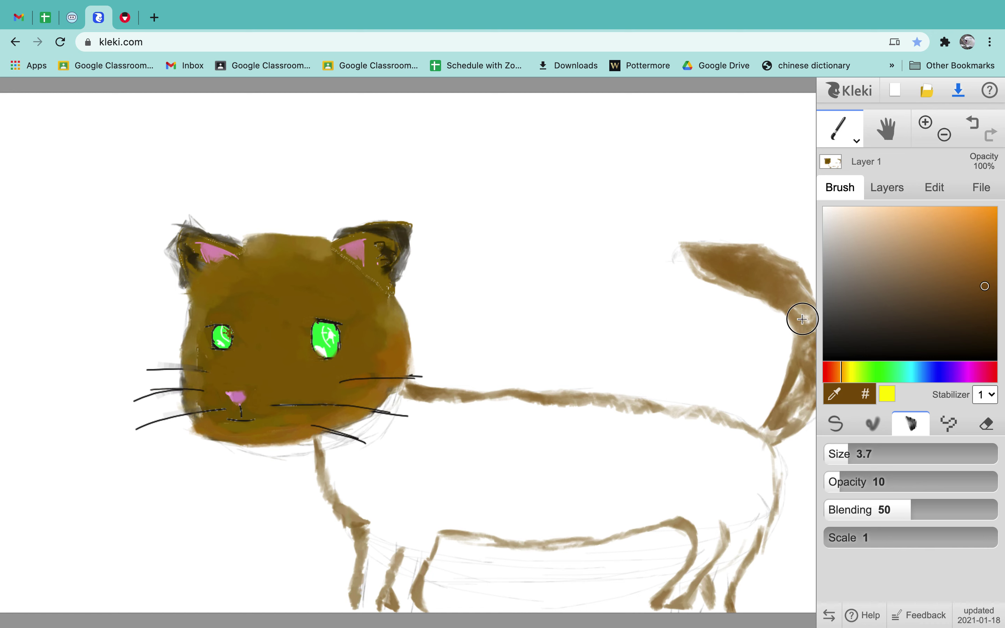
{"action": "left_click_drag", "start_coordinate": [984, 285], "coordinate": [970, 310]}
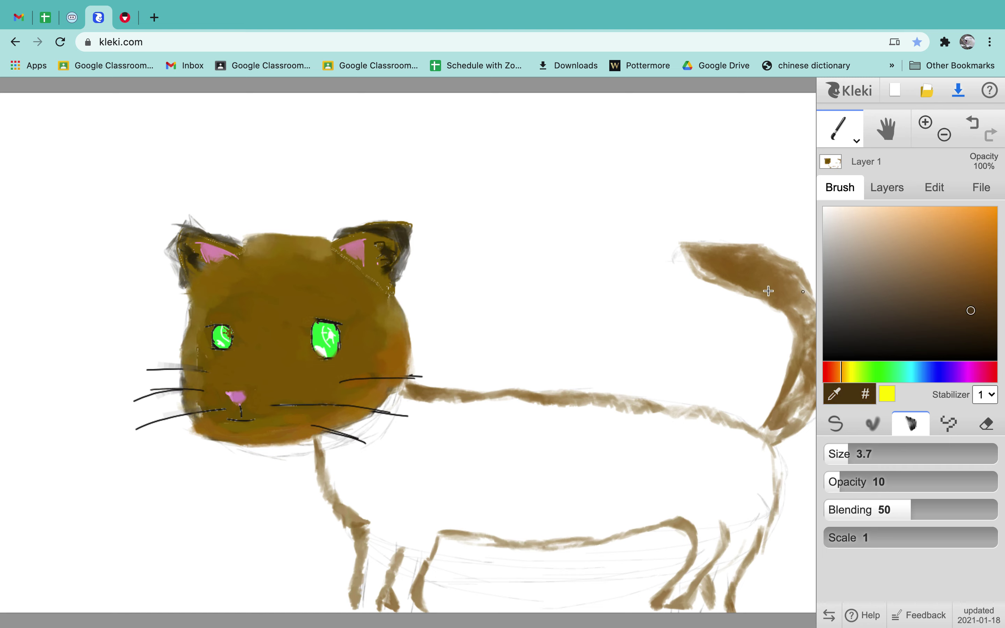
{"action": "mouse_move", "coordinate": [752, 269]}
{"action": "left_mouse_down"}
{"action": "mouse_move", "coordinate": [723, 262]}
{"action": "mouse_move", "coordinate": [743, 280]}
{"action": "mouse_move", "coordinate": [730, 257]}
{"action": "mouse_move", "coordinate": [793, 279]}
{"action": "mouse_move", "coordinate": [789, 290]}
{"action": "mouse_move", "coordinate": [777, 277]}
{"action": "mouse_move", "coordinate": [814, 333]}
{"action": "mouse_move", "coordinate": [779, 428]}
{"action": "mouse_move", "coordinate": [804, 389]}
{"action": "left_mouse_up"}
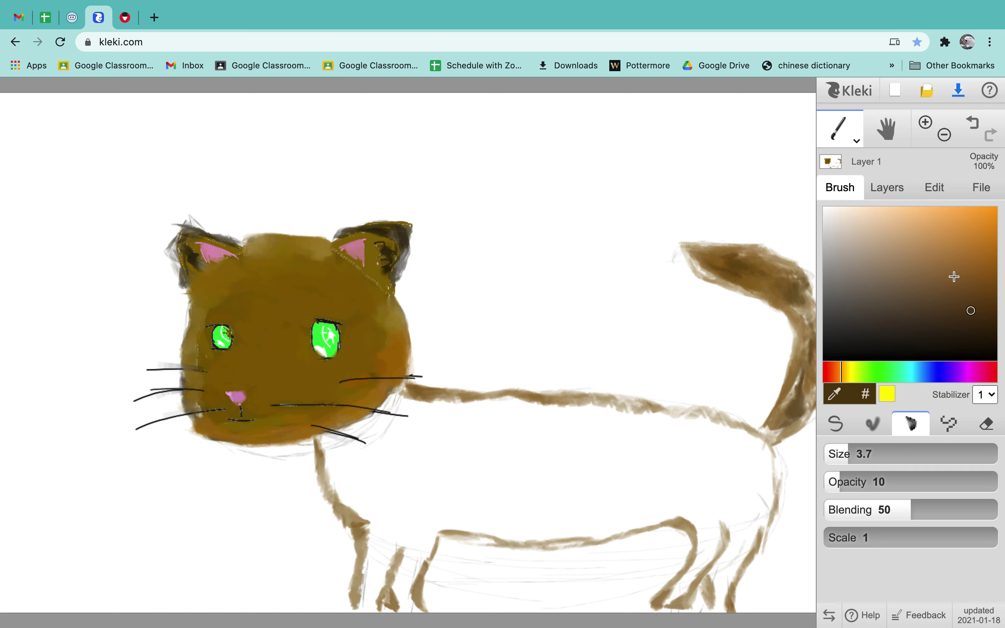
Try to fill the cat's body with a medium brown using the Fill tool.
{"action": "left_click", "coordinate": [859, 141]}
{"action": "left_click", "coordinate": [836, 164]}
{"action": "left_click", "coordinate": [987, 282]}
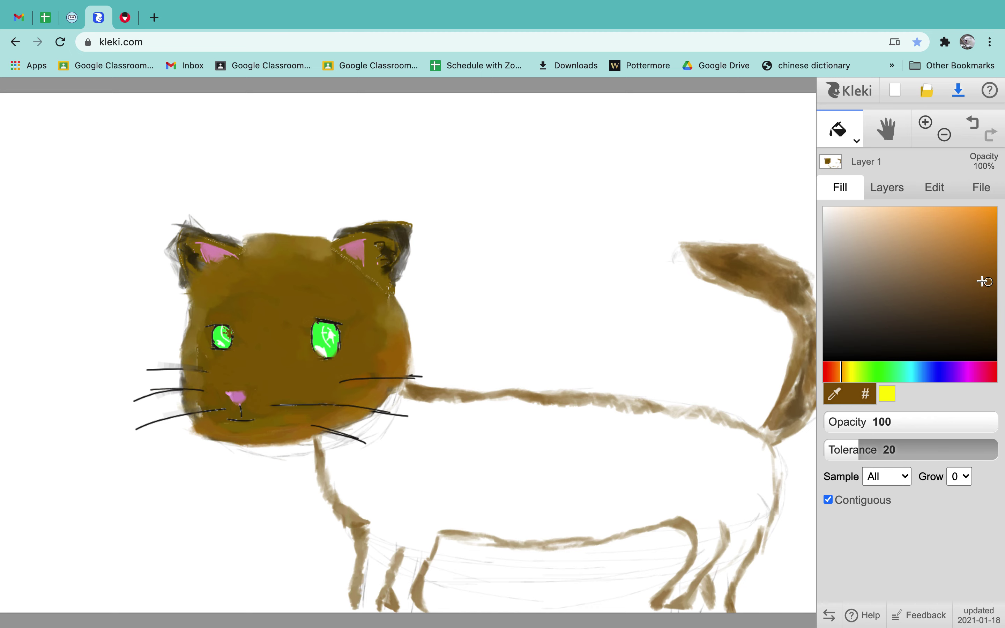
{"action": "left_click", "coordinate": [449, 445]}
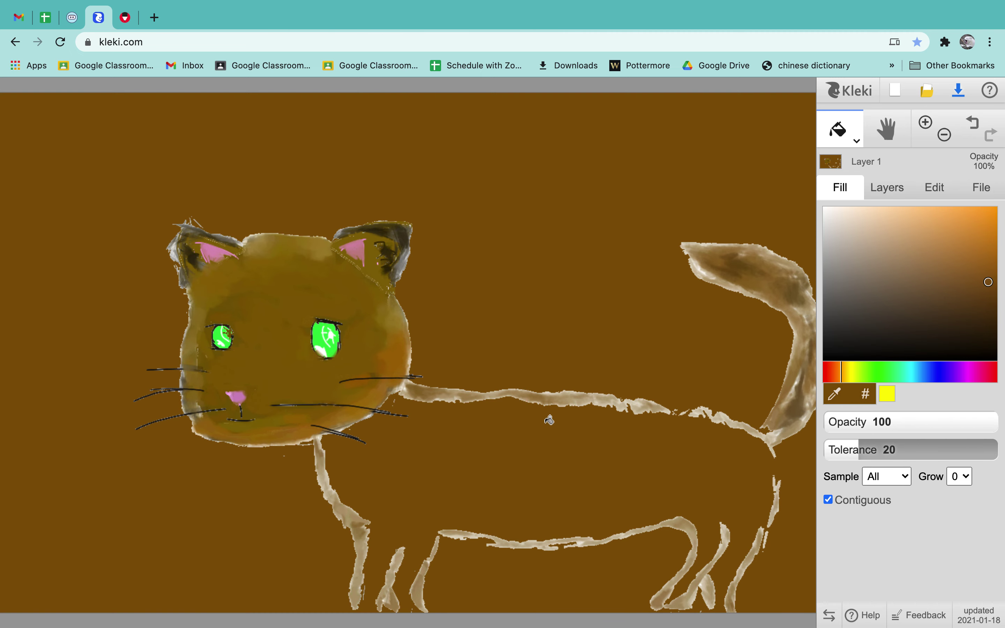
{"action": "key", "text": "ctrl+z"}
Reinforce the brown outlines of the back, rump, chest and legs with the blending brush, closing the gaps.
{"action": "left_click", "coordinate": [858, 142]}
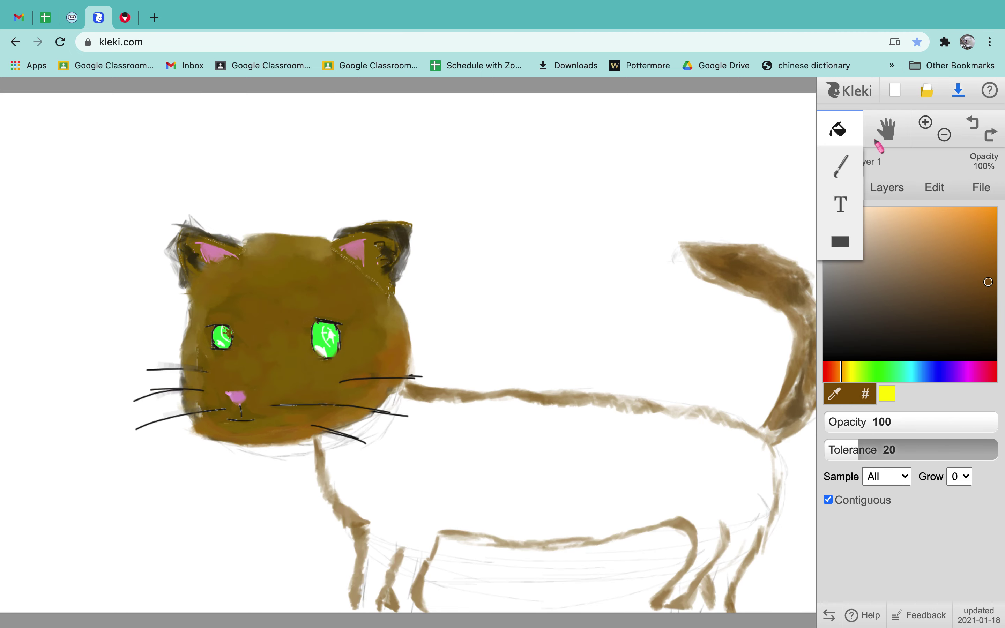
{"action": "left_click", "coordinate": [841, 176]}
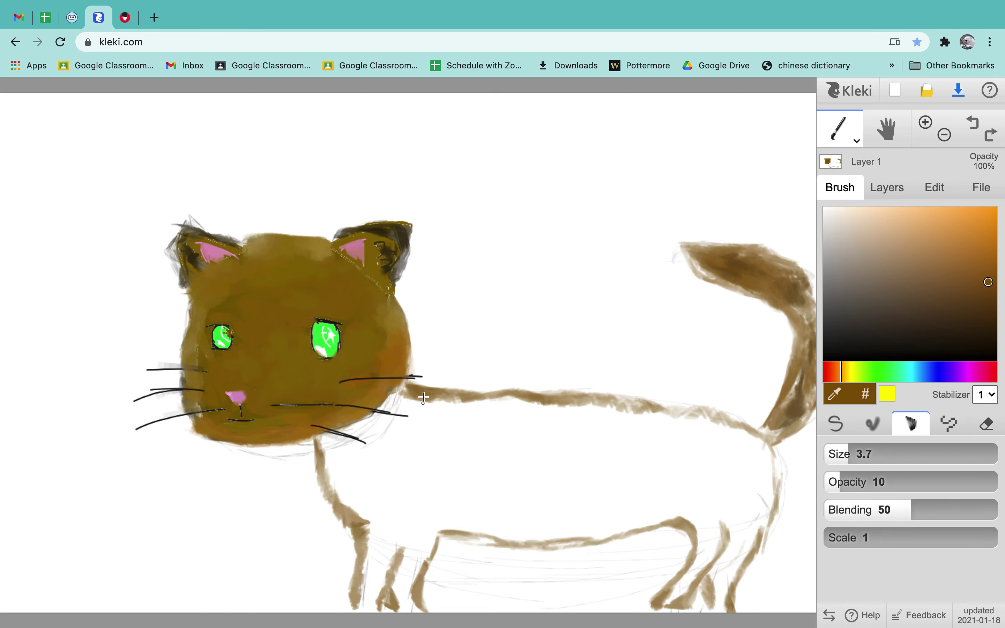
{"action": "mouse_move", "coordinate": [405, 381]}
{"action": "left_mouse_down"}
{"action": "mouse_move", "coordinate": [441, 392]}
{"action": "mouse_move", "coordinate": [703, 403]}
{"action": "mouse_move", "coordinate": [756, 419]}
{"action": "mouse_move", "coordinate": [789, 452]}
{"action": "mouse_move", "coordinate": [769, 444]}
{"action": "mouse_move", "coordinate": [781, 454]}
{"action": "mouse_move", "coordinate": [782, 490]}
{"action": "mouse_move", "coordinate": [759, 551]}
{"action": "mouse_move", "coordinate": [733, 582]}
{"action": "mouse_move", "coordinate": [735, 612]}
{"action": "mouse_move", "coordinate": [711, 611]}
{"action": "left_mouse_up"}
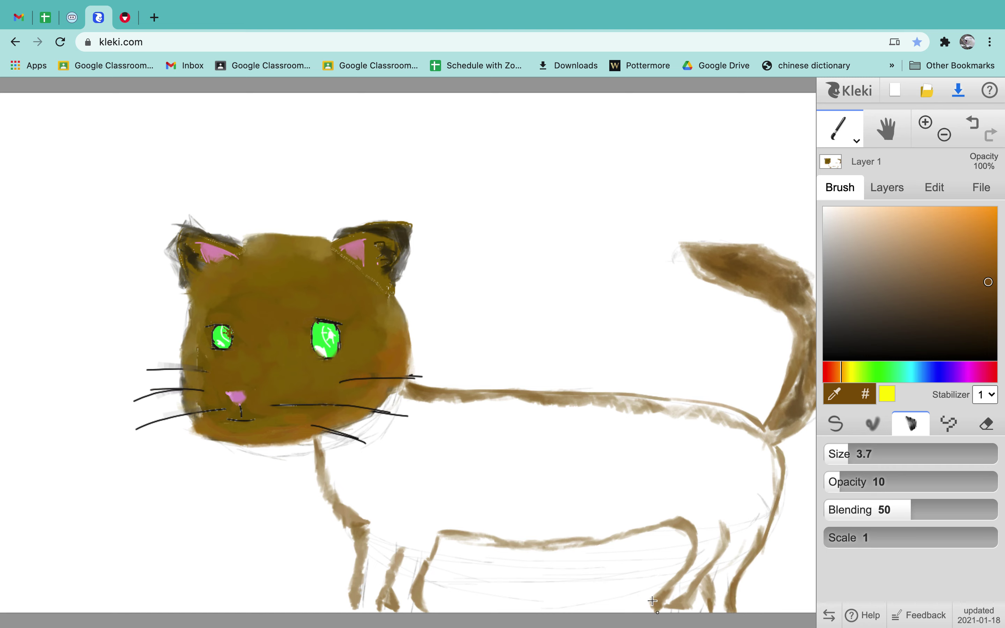
{"action": "left_click_drag", "start_coordinate": [652, 601], "coordinate": [679, 607]}
{"action": "mouse_move", "coordinate": [394, 607]}
{"action": "left_mouse_down"}
{"action": "mouse_move", "coordinate": [413, 611]}
{"action": "mouse_move", "coordinate": [356, 609]}
{"action": "left_mouse_up"}
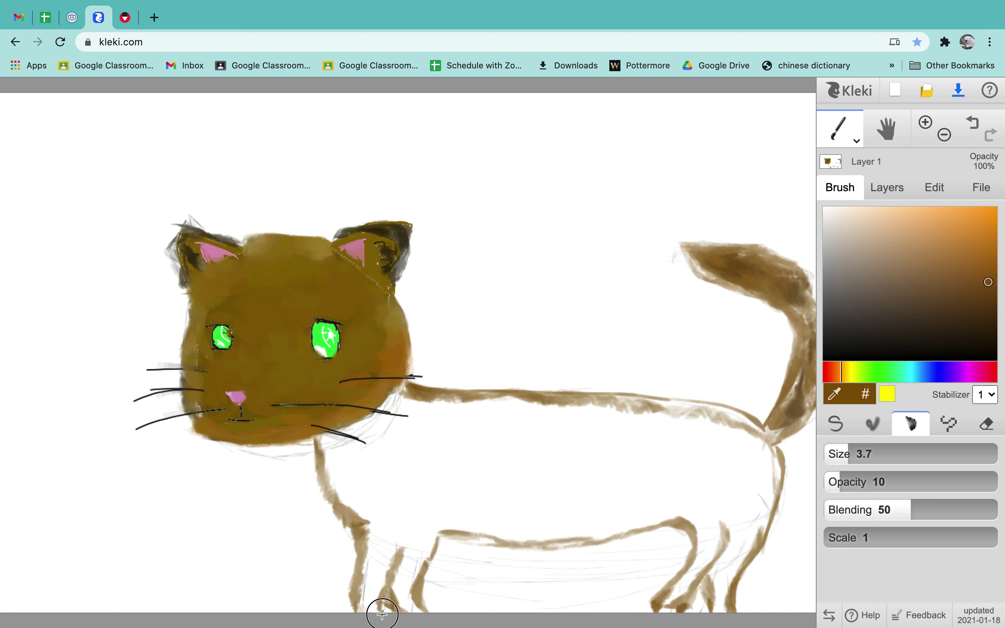
{"action": "mouse_move", "coordinate": [321, 452]}
{"action": "left_mouse_down"}
{"action": "mouse_move", "coordinate": [309, 438]}
{"action": "mouse_move", "coordinate": [321, 449]}
{"action": "mouse_move", "coordinate": [321, 484]}
{"action": "mouse_move", "coordinate": [356, 527]}
{"action": "mouse_move", "coordinate": [348, 597]}
{"action": "left_mouse_up"}
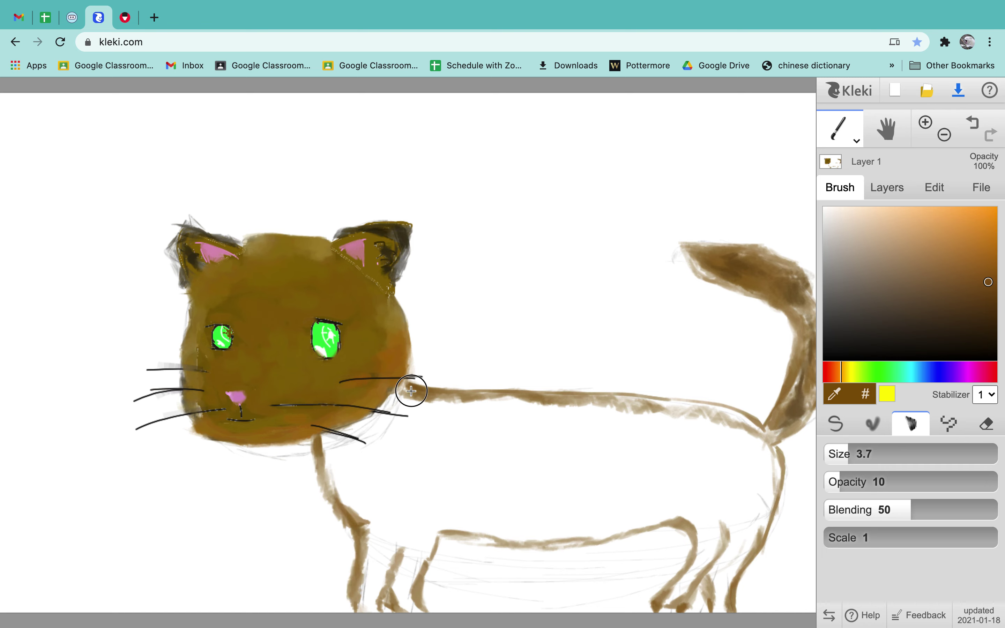
{"action": "mouse_move", "coordinate": [410, 391]}
{"action": "left_mouse_down"}
{"action": "mouse_move", "coordinate": [482, 392]}
{"action": "mouse_move", "coordinate": [483, 403]}
{"action": "mouse_move", "coordinate": [606, 405]}
{"action": "left_mouse_up"}
{"action": "mouse_move", "coordinate": [414, 388]}
{"action": "left_mouse_down"}
{"action": "mouse_move", "coordinate": [534, 393]}
{"action": "mouse_move", "coordinate": [589, 414]}
{"action": "mouse_move", "coordinate": [623, 393]}
{"action": "mouse_move", "coordinate": [753, 418]}
{"action": "mouse_move", "coordinate": [760, 439]}
{"action": "mouse_move", "coordinate": [788, 457]}
{"action": "mouse_move", "coordinate": [769, 466]}
{"action": "mouse_move", "coordinate": [786, 506]}
{"action": "mouse_move", "coordinate": [753, 551]}
{"action": "left_mouse_up"}
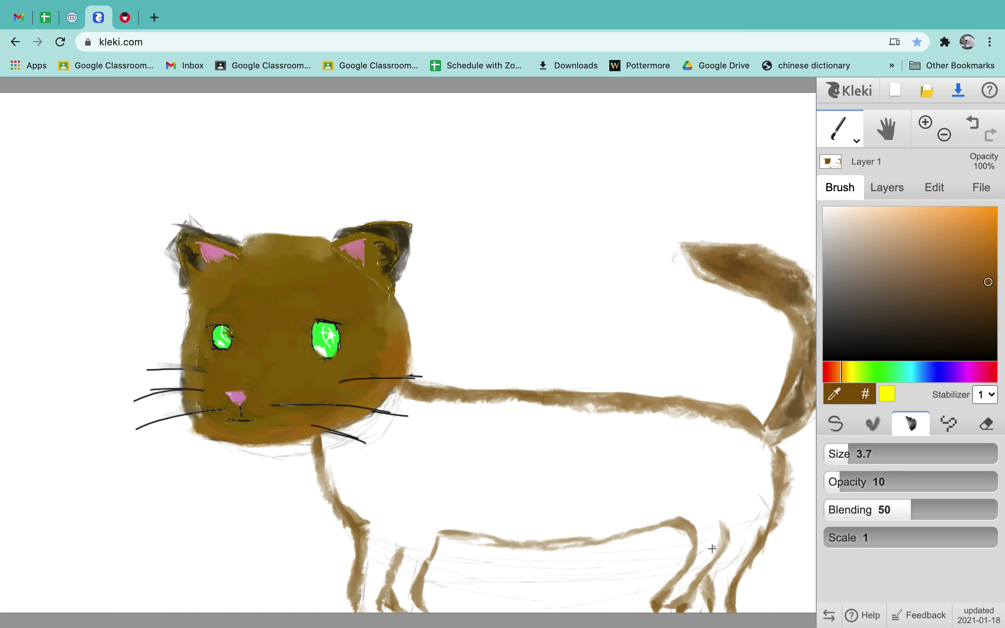
Try to fill the body again with the same brown inside the reinforced outline.
{"action": "left_click", "coordinate": [856, 140]}
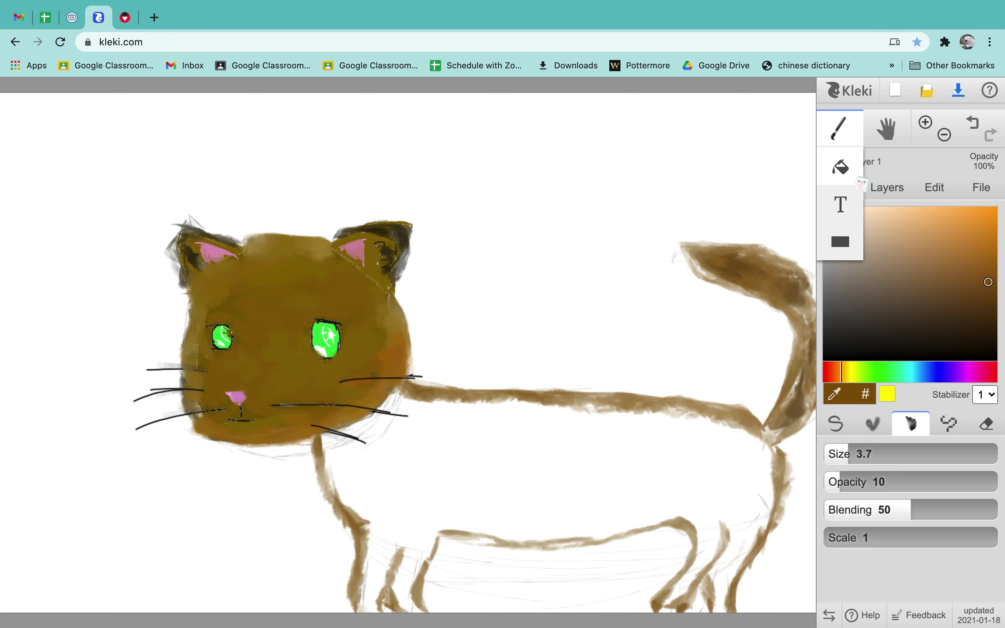
{"action": "left_click", "coordinate": [836, 163]}
{"action": "left_click", "coordinate": [508, 469]}
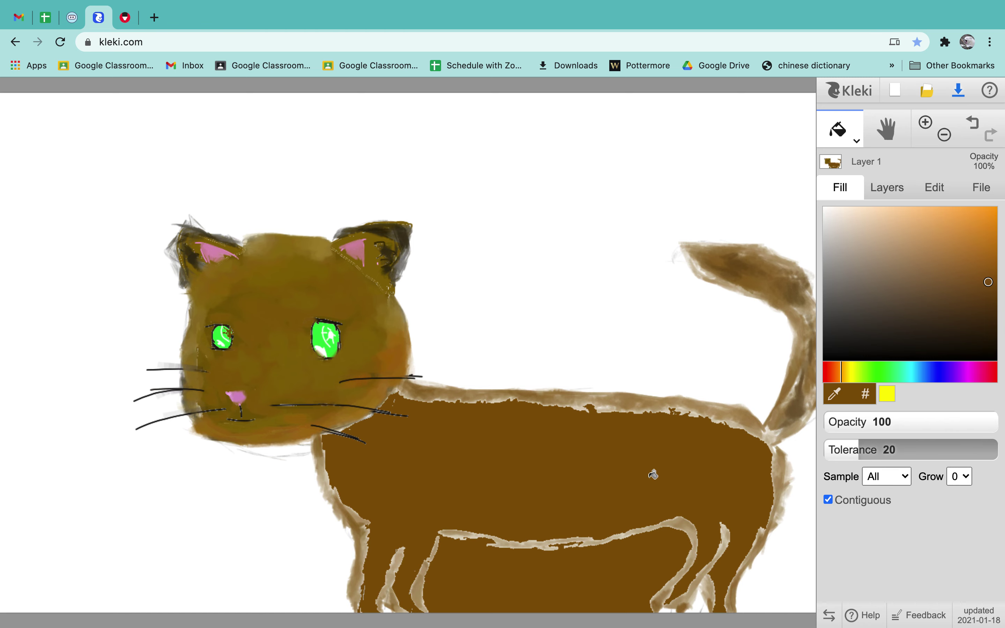
{"action": "key", "text": "ctrl+z"}
Close the outline gap at the rear edge of the front leg with the brush and fill the body with brown.
{"action": "left_click", "coordinate": [856, 140]}
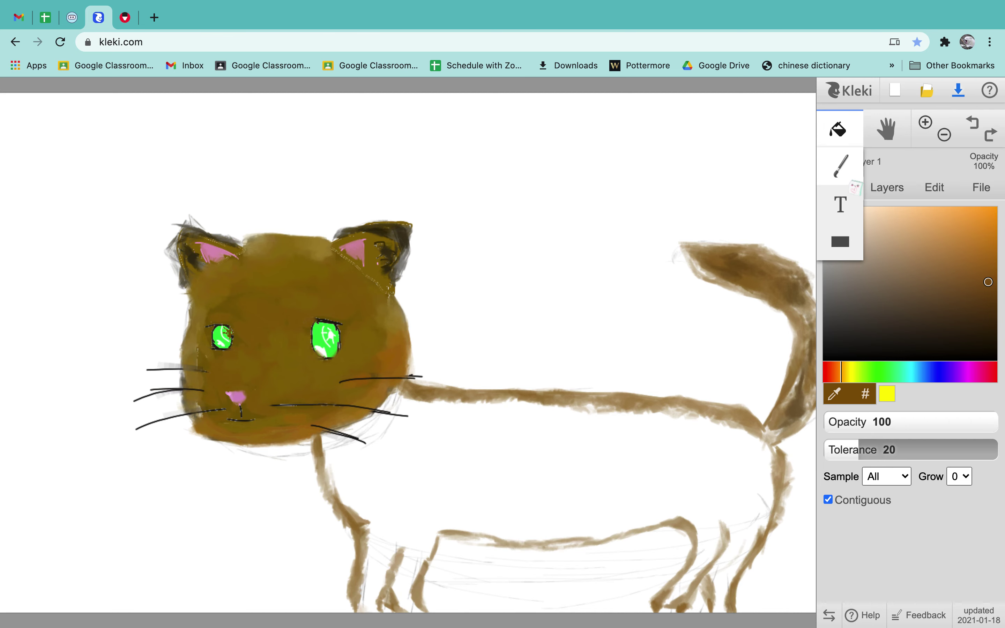
{"action": "left_click", "coordinate": [839, 163]}
{"action": "mouse_move", "coordinate": [440, 533]}
{"action": "left_mouse_down"}
{"action": "mouse_move", "coordinate": [452, 535]}
{"action": "mouse_move", "coordinate": [431, 554]}
{"action": "mouse_move", "coordinate": [432, 623]}
{"action": "left_mouse_up"}
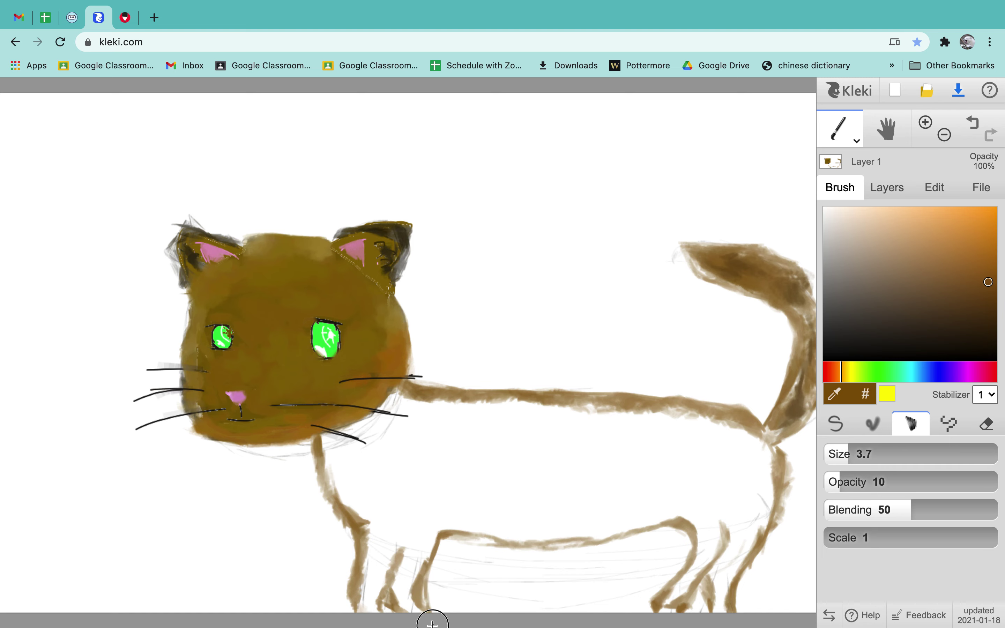
{"action": "left_click", "coordinate": [856, 140]}
{"action": "left_click", "coordinate": [837, 164]}
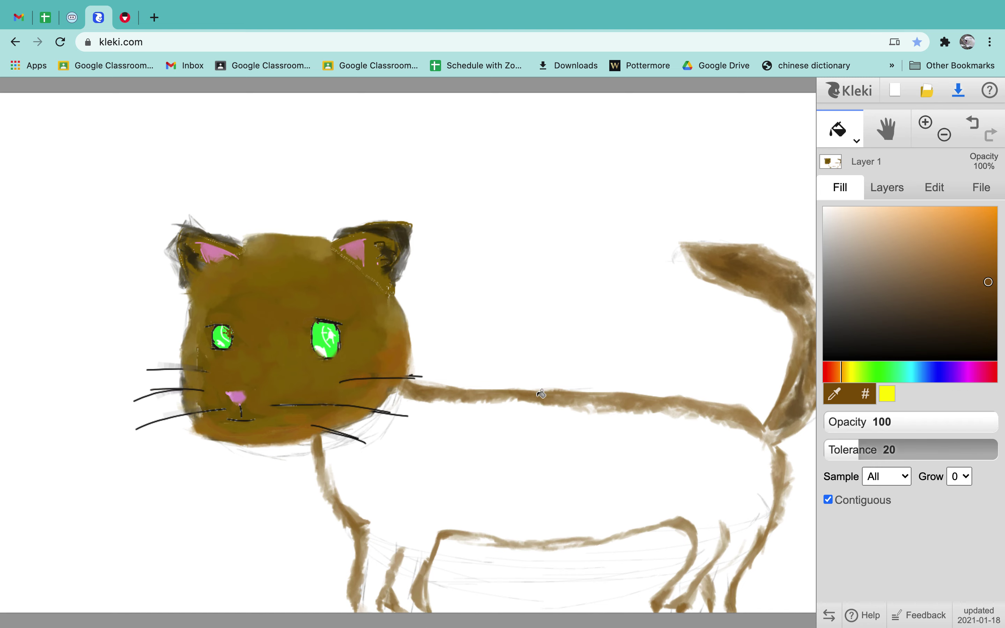
{"action": "left_click", "coordinate": [524, 440]}
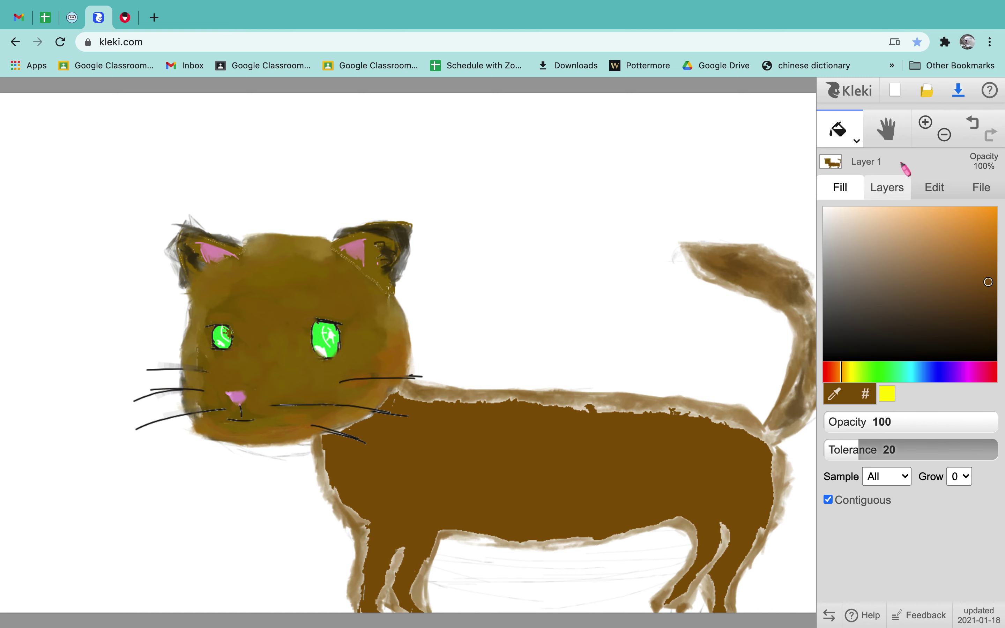
Write "Finally" with a smiley face beneath it above the cat's back, using the brown pen brush at size 1.6.
{"action": "left_click", "coordinate": [856, 140]}
{"action": "left_click", "coordinate": [838, 164]}
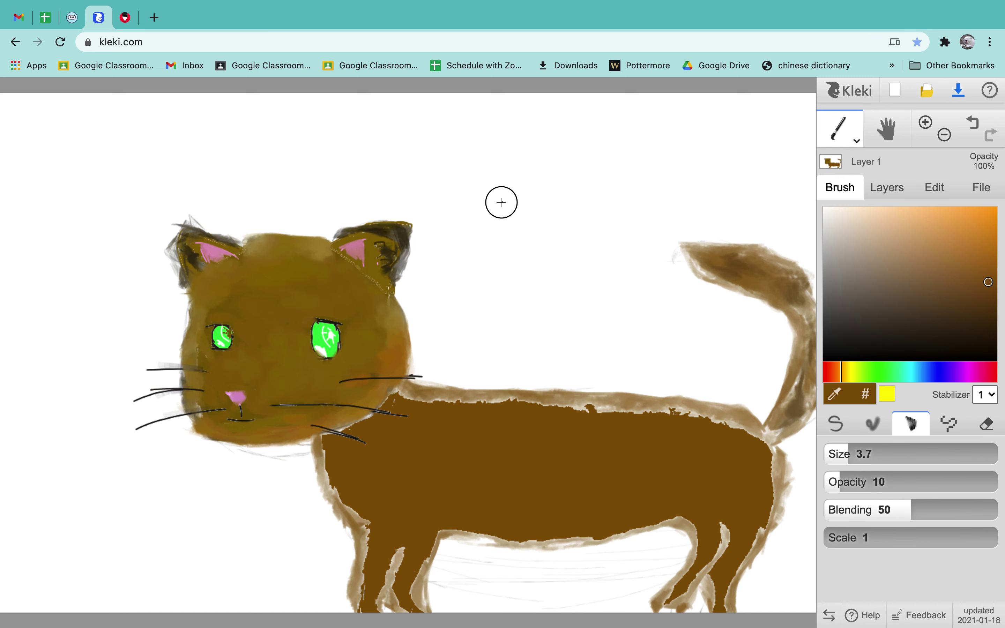
{"action": "left_click_drag", "start_coordinate": [485, 172], "coordinate": [471, 227]}
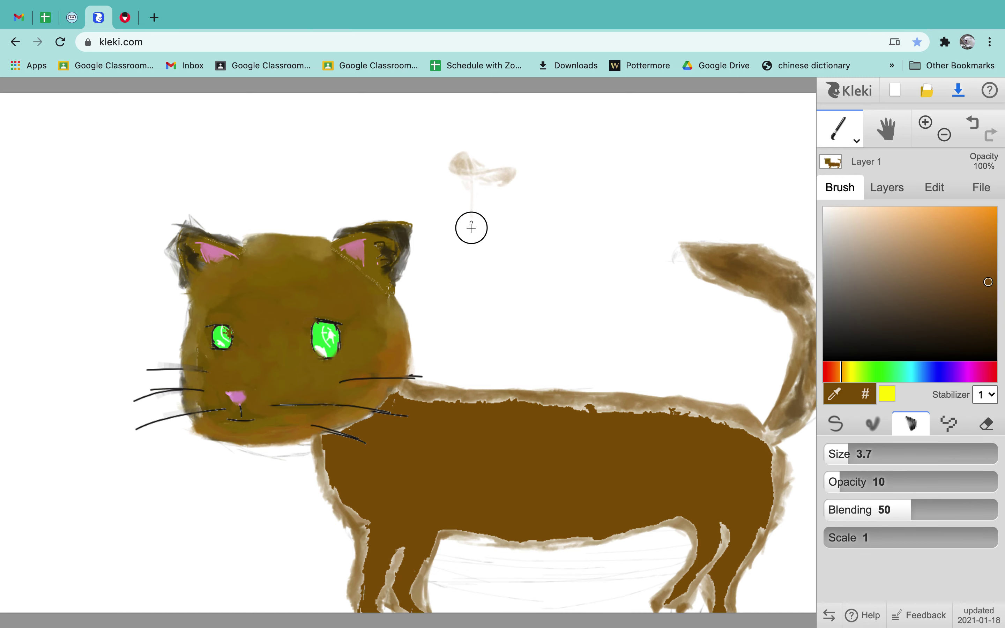
{"action": "key", "text": "ctrl+z"}
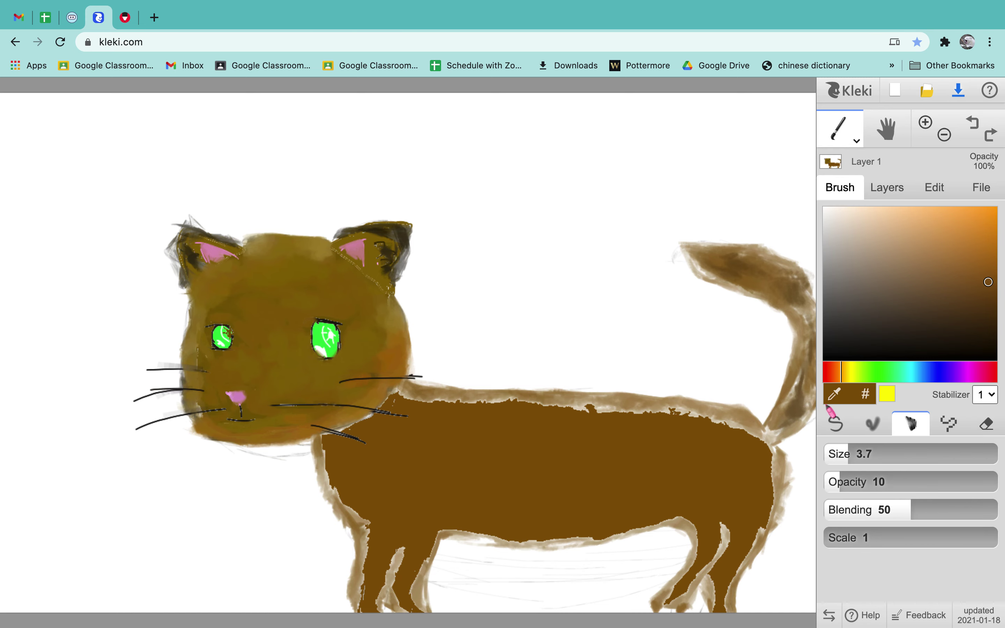
{"action": "left_click", "coordinate": [834, 421]}
{"action": "mouse_move", "coordinate": [492, 172]}
{"action": "left_mouse_down"}
{"action": "mouse_move", "coordinate": [449, 152]}
{"action": "mouse_move", "coordinate": [463, 192]}
{"action": "mouse_move", "coordinate": [538, 175]}
{"action": "mouse_move", "coordinate": [645, 207]}
{"action": "mouse_move", "coordinate": [788, 201]}
{"action": "left_mouse_up"}
{"action": "mouse_move", "coordinate": [598, 235]}
{"action": "left_mouse_down"}
{"action": "mouse_move", "coordinate": [597, 314]}
{"action": "mouse_move", "coordinate": [572, 245]}
{"action": "mouse_move", "coordinate": [607, 267]}
{"action": "left_mouse_up"}
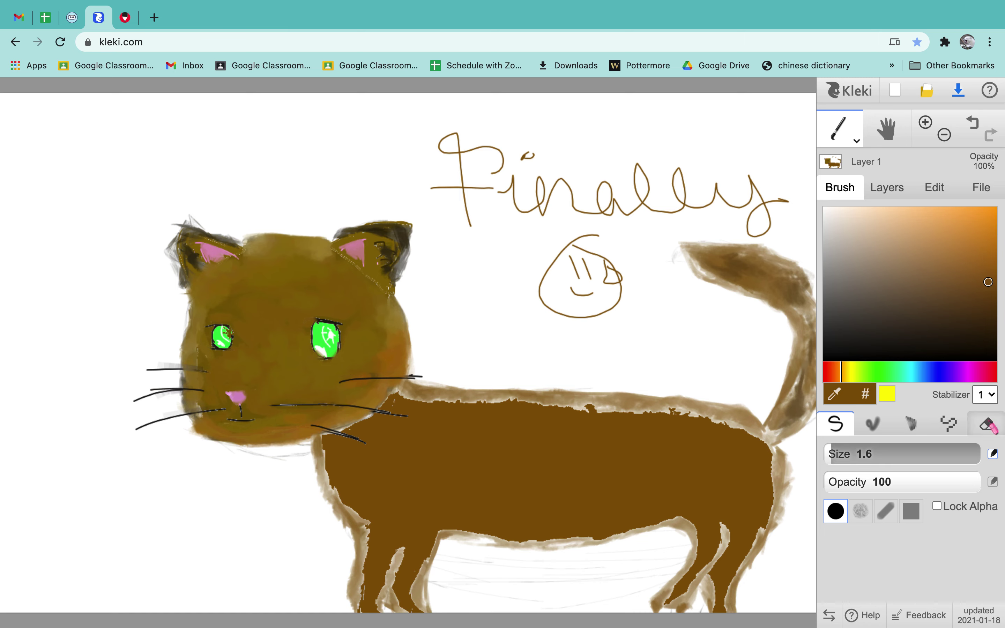
Erase the handwritten word and the smiley face with the eraser at size 149.
{"action": "left_click", "coordinate": [987, 424]}
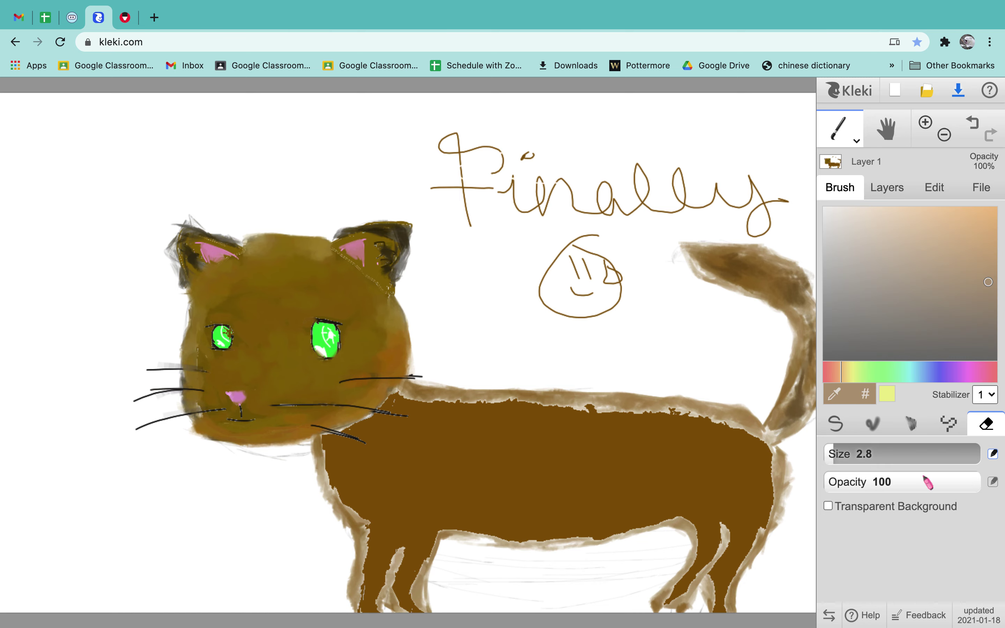
{"action": "left_click", "coordinate": [919, 453]}
{"action": "mouse_move", "coordinate": [511, 180]}
{"action": "left_mouse_down"}
{"action": "mouse_move", "coordinate": [493, 162]}
{"action": "mouse_move", "coordinate": [600, 185]}
{"action": "mouse_move", "coordinate": [744, 179]}
{"action": "mouse_move", "coordinate": [767, 191]}
{"action": "left_mouse_up"}
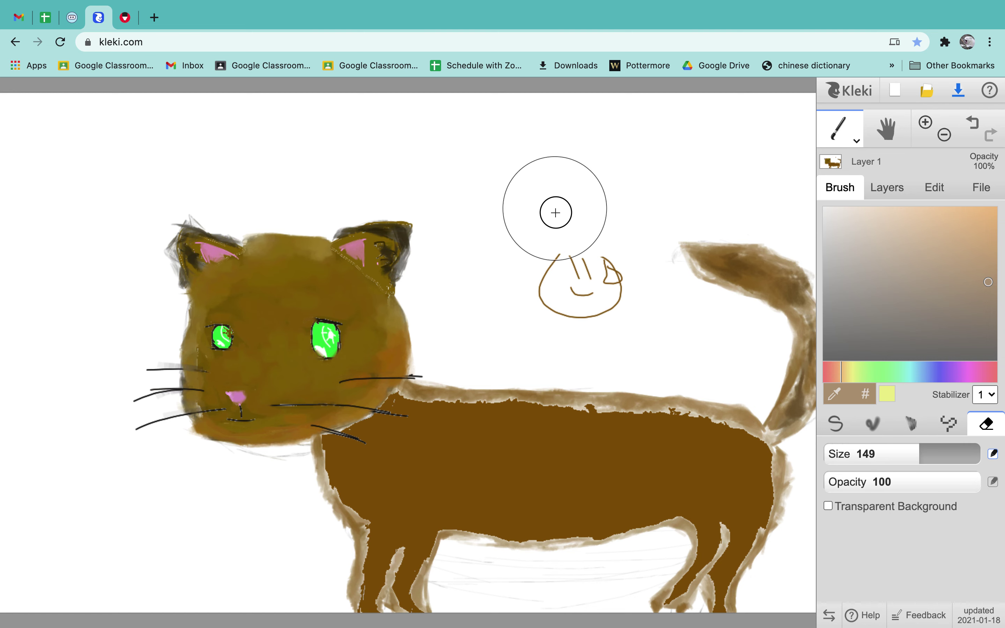
{"action": "mouse_move", "coordinate": [555, 213]}
{"action": "left_mouse_down"}
{"action": "mouse_move", "coordinate": [585, 285]}
{"action": "mouse_move", "coordinate": [605, 296]}
{"action": "left_mouse_up"}
Blend a lighter orange-brown into the middle of the body with the blending brush at size 9.6.
{"action": "left_click", "coordinate": [856, 140]}
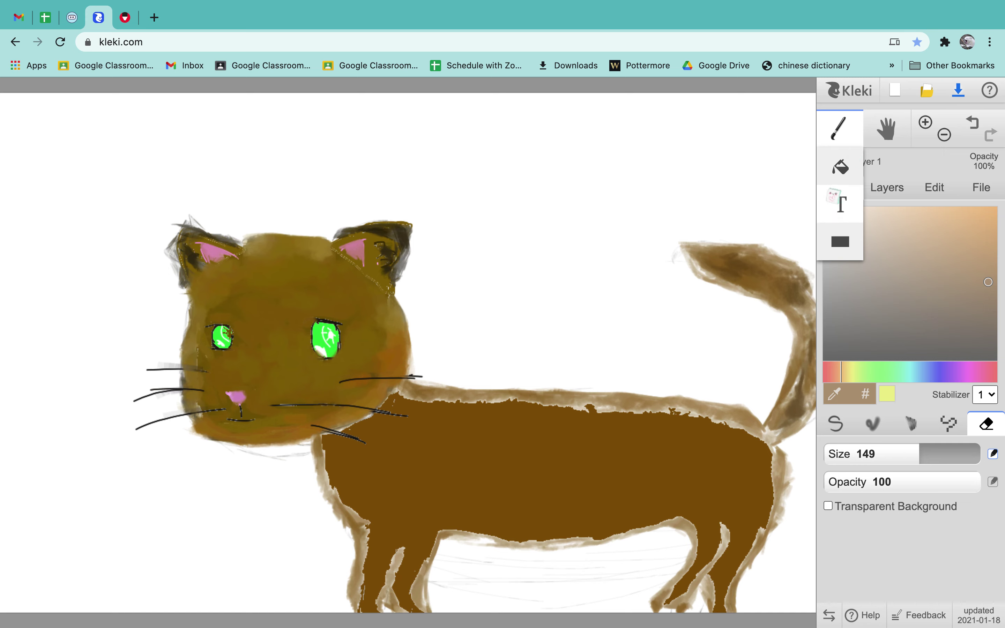
{"action": "left_click", "coordinate": [840, 167]}
{"action": "left_click", "coordinate": [856, 140]}
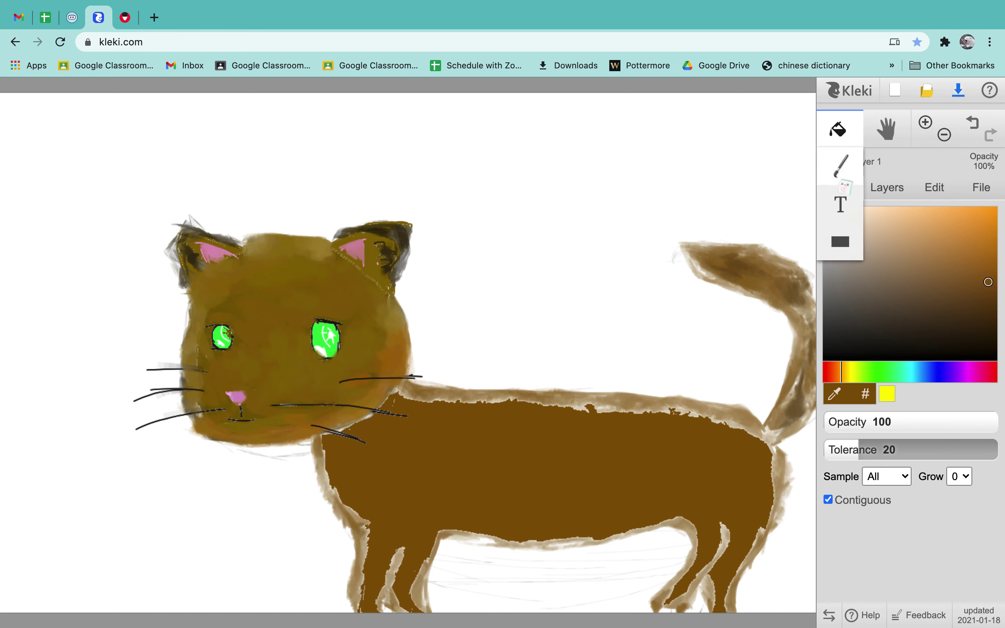
{"action": "left_click", "coordinate": [839, 164]}
{"action": "left_click", "coordinate": [836, 424]}
{"action": "left_click", "coordinate": [911, 423]}
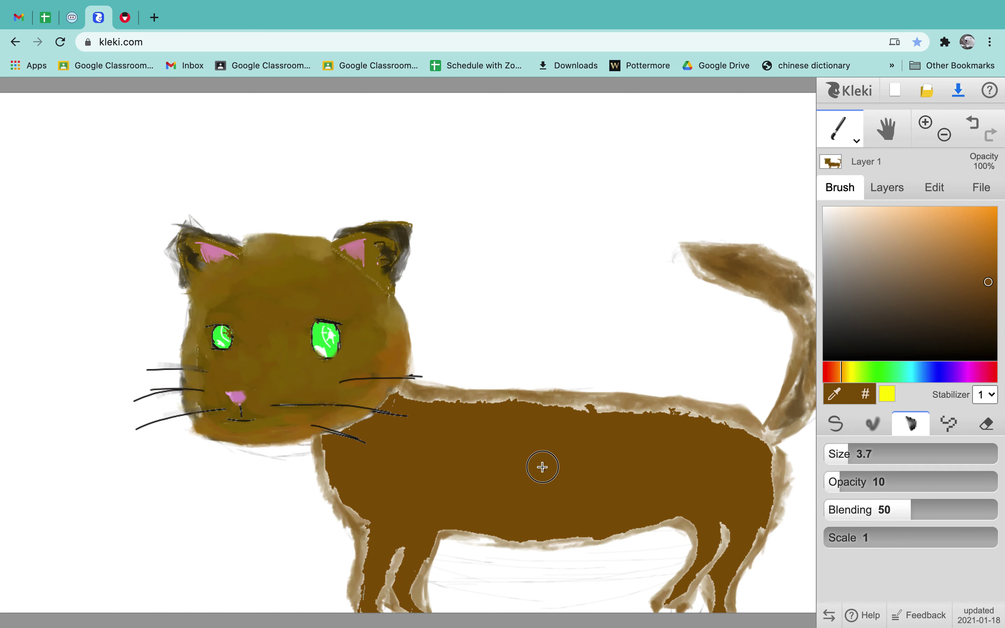
{"action": "left_click", "coordinate": [902, 451]}
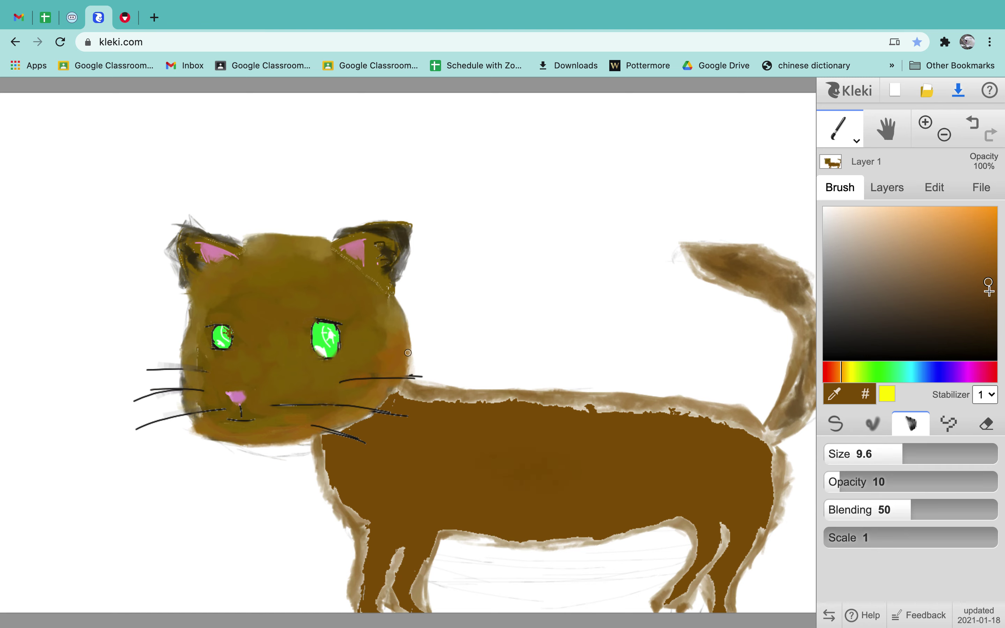
{"action": "left_click", "coordinate": [992, 255]}
{"action": "mouse_move", "coordinate": [560, 463]}
{"action": "left_mouse_down"}
{"action": "mouse_move", "coordinate": [552, 503]}
{"action": "mouse_move", "coordinate": [569, 455]}
{"action": "mouse_move", "coordinate": [530, 483]}
{"action": "left_mouse_up"}
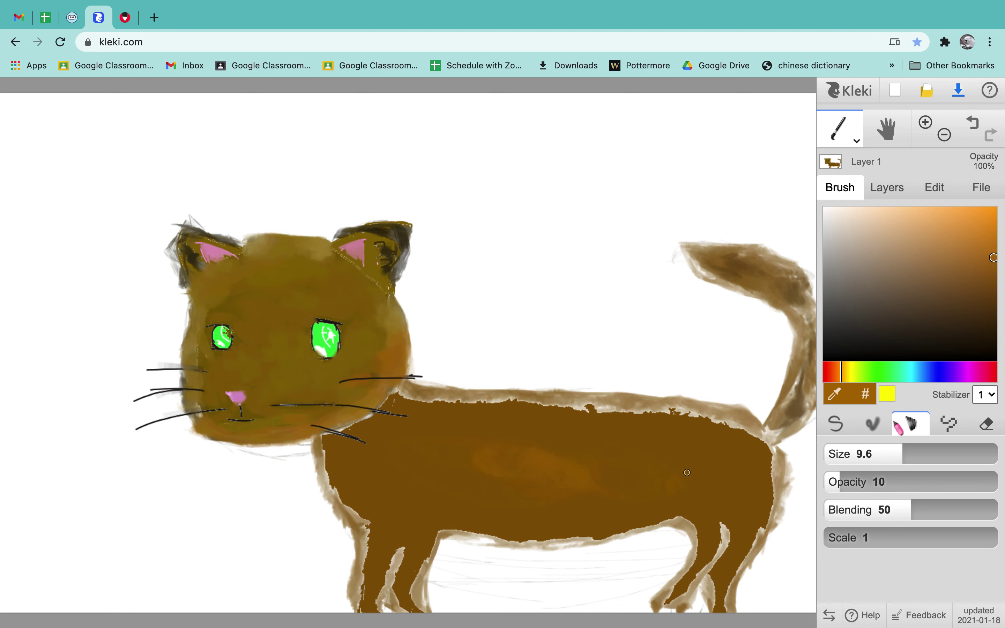
Enlarge the blending brush to 12 and paint the orange-brown over the hindquarters, rear belly edge and hind legs.
{"action": "left_click", "coordinate": [927, 452]}
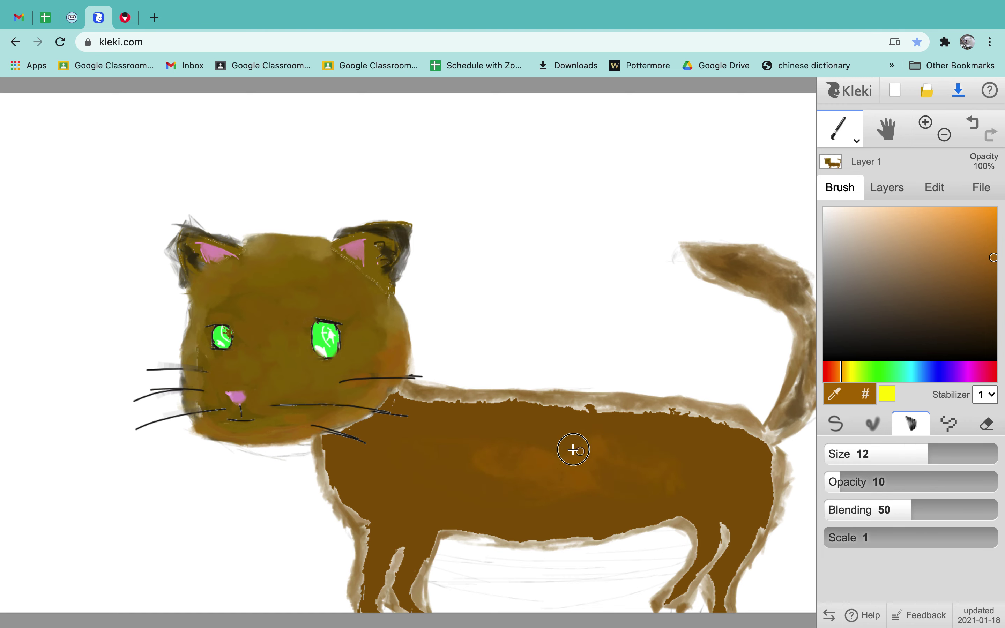
{"action": "mouse_move", "coordinate": [573, 450]}
{"action": "left_mouse_down"}
{"action": "mouse_move", "coordinate": [646, 466]}
{"action": "mouse_move", "coordinate": [631, 453]}
{"action": "mouse_move", "coordinate": [684, 432]}
{"action": "mouse_move", "coordinate": [737, 482]}
{"action": "mouse_move", "coordinate": [717, 524]}
{"action": "mouse_move", "coordinate": [685, 524]}
{"action": "mouse_move", "coordinate": [699, 530]}
{"action": "mouse_move", "coordinate": [705, 562]}
{"action": "mouse_move", "coordinate": [694, 551]}
{"action": "mouse_move", "coordinate": [742, 543]}
{"action": "mouse_move", "coordinate": [720, 604]}
{"action": "mouse_move", "coordinate": [705, 582]}
{"action": "mouse_move", "coordinate": [712, 607]}
{"action": "mouse_move", "coordinate": [725, 612]}
{"action": "mouse_move", "coordinate": [725, 537]}
{"action": "mouse_move", "coordinate": [747, 529]}
{"action": "mouse_move", "coordinate": [747, 506]}
{"action": "mouse_move", "coordinate": [759, 532]}
{"action": "mouse_move", "coordinate": [738, 571]}
{"action": "mouse_move", "coordinate": [759, 552]}
{"action": "mouse_move", "coordinate": [761, 505]}
{"action": "mouse_move", "coordinate": [796, 472]}
{"action": "mouse_move", "coordinate": [762, 461]}
{"action": "mouse_move", "coordinate": [797, 484]}
{"action": "mouse_move", "coordinate": [777, 442]}
{"action": "mouse_move", "coordinate": [738, 410]}
{"action": "mouse_move", "coordinate": [751, 414]}
{"action": "mouse_move", "coordinate": [692, 467]}
{"action": "mouse_move", "coordinate": [735, 490]}
{"action": "mouse_move", "coordinate": [674, 444]}
{"action": "mouse_move", "coordinate": [660, 490]}
{"action": "left_mouse_up"}
{"action": "key", "text": "ctrl+z"}
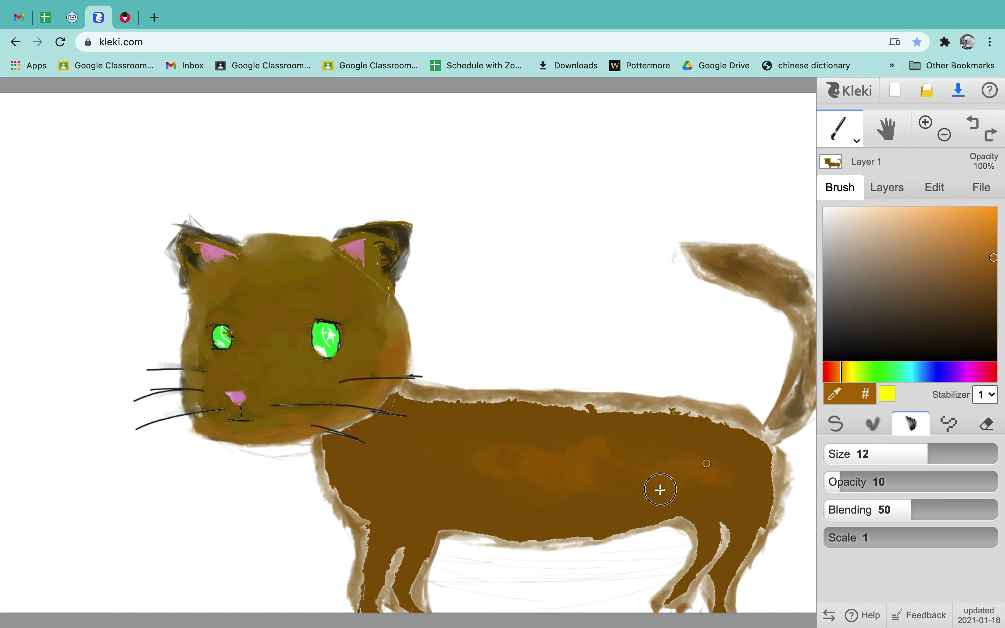
{"action": "mouse_move", "coordinate": [740, 489]}
{"action": "left_mouse_down"}
{"action": "mouse_move", "coordinate": [680, 446]}
{"action": "mouse_move", "coordinate": [669, 455]}
{"action": "mouse_move", "coordinate": [509, 416]}
{"action": "mouse_move", "coordinate": [542, 440]}
{"action": "mouse_move", "coordinate": [526, 463]}
{"action": "mouse_move", "coordinate": [591, 500]}
{"action": "mouse_move", "coordinate": [615, 534]}
{"action": "mouse_move", "coordinate": [569, 546]}
{"action": "mouse_move", "coordinate": [637, 531]}
{"action": "mouse_move", "coordinate": [637, 512]}
{"action": "mouse_move", "coordinate": [684, 515]}
{"action": "mouse_move", "coordinate": [674, 518]}
{"action": "mouse_move", "coordinate": [707, 536]}
{"action": "mouse_move", "coordinate": [684, 584]}
{"action": "mouse_move", "coordinate": [658, 599]}
{"action": "mouse_move", "coordinate": [685, 599]}
{"action": "mouse_move", "coordinate": [663, 609]}
{"action": "mouse_move", "coordinate": [752, 514]}
{"action": "mouse_move", "coordinate": [716, 543]}
{"action": "mouse_move", "coordinate": [669, 495]}
{"action": "mouse_move", "coordinate": [720, 495]}
{"action": "mouse_move", "coordinate": [740, 506]}
{"action": "mouse_move", "coordinate": [750, 490]}
{"action": "mouse_move", "coordinate": [774, 524]}
{"action": "mouse_move", "coordinate": [718, 552]}
{"action": "mouse_move", "coordinate": [734, 565]}
{"action": "mouse_move", "coordinate": [734, 596]}
{"action": "mouse_move", "coordinate": [765, 530]}
{"action": "mouse_move", "coordinate": [745, 534]}
{"action": "mouse_move", "coordinate": [724, 603]}
{"action": "left_mouse_up"}
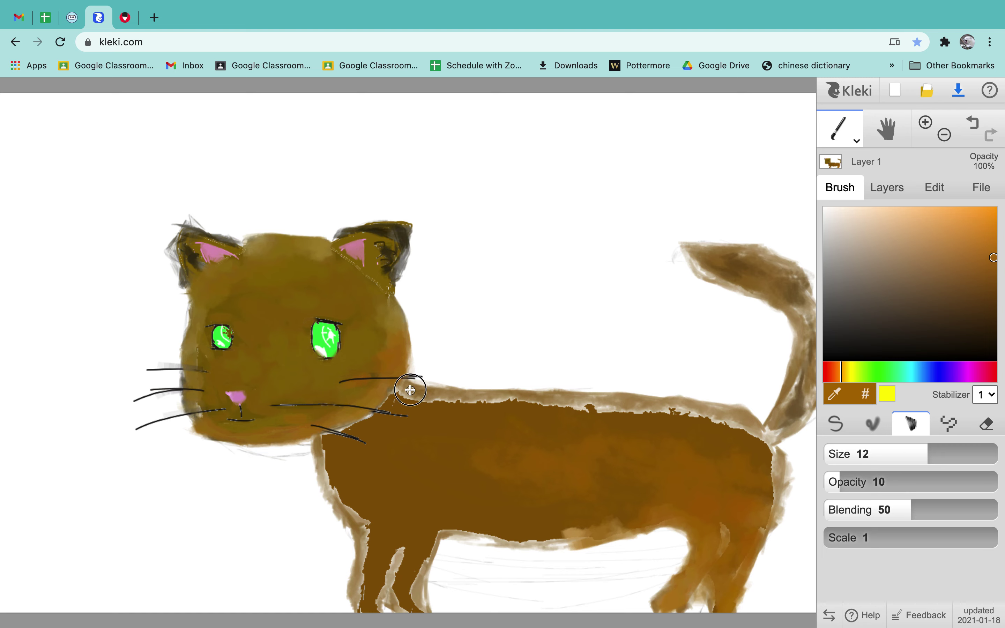
Paint the orange-brown over the pale back outline, the front legs and the middle of the body.
{"action": "mouse_move", "coordinate": [410, 390]}
{"action": "left_mouse_down"}
{"action": "mouse_move", "coordinate": [414, 411]}
{"action": "mouse_move", "coordinate": [423, 380]}
{"action": "mouse_move", "coordinate": [466, 406]}
{"action": "mouse_move", "coordinate": [494, 398]}
{"action": "mouse_move", "coordinate": [489, 409]}
{"action": "mouse_move", "coordinate": [504, 413]}
{"action": "mouse_move", "coordinate": [502, 390]}
{"action": "mouse_move", "coordinate": [599, 407]}
{"action": "mouse_move", "coordinate": [626, 394]}
{"action": "mouse_move", "coordinate": [638, 410]}
{"action": "mouse_move", "coordinate": [743, 414]}
{"action": "mouse_move", "coordinate": [733, 423]}
{"action": "mouse_move", "coordinate": [754, 415]}
{"action": "mouse_move", "coordinate": [745, 434]}
{"action": "left_mouse_up"}
{"action": "mouse_move", "coordinate": [398, 445]}
{"action": "left_mouse_down"}
{"action": "mouse_move", "coordinate": [534, 444]}
{"action": "mouse_move", "coordinate": [489, 465]}
{"action": "mouse_move", "coordinate": [411, 532]}
{"action": "mouse_move", "coordinate": [359, 536]}
{"action": "mouse_move", "coordinate": [339, 576]}
{"action": "mouse_move", "coordinate": [366, 605]}
{"action": "mouse_move", "coordinate": [410, 558]}
{"action": "mouse_move", "coordinate": [370, 542]}
{"action": "mouse_move", "coordinate": [409, 609]}
{"action": "mouse_move", "coordinate": [417, 592]}
{"action": "mouse_move", "coordinate": [426, 606]}
{"action": "mouse_move", "coordinate": [440, 538]}
{"action": "mouse_move", "coordinate": [583, 529]}
{"action": "mouse_move", "coordinate": [478, 514]}
{"action": "mouse_move", "coordinate": [495, 527]}
{"action": "mouse_move", "coordinate": [492, 492]}
{"action": "left_mouse_up"}
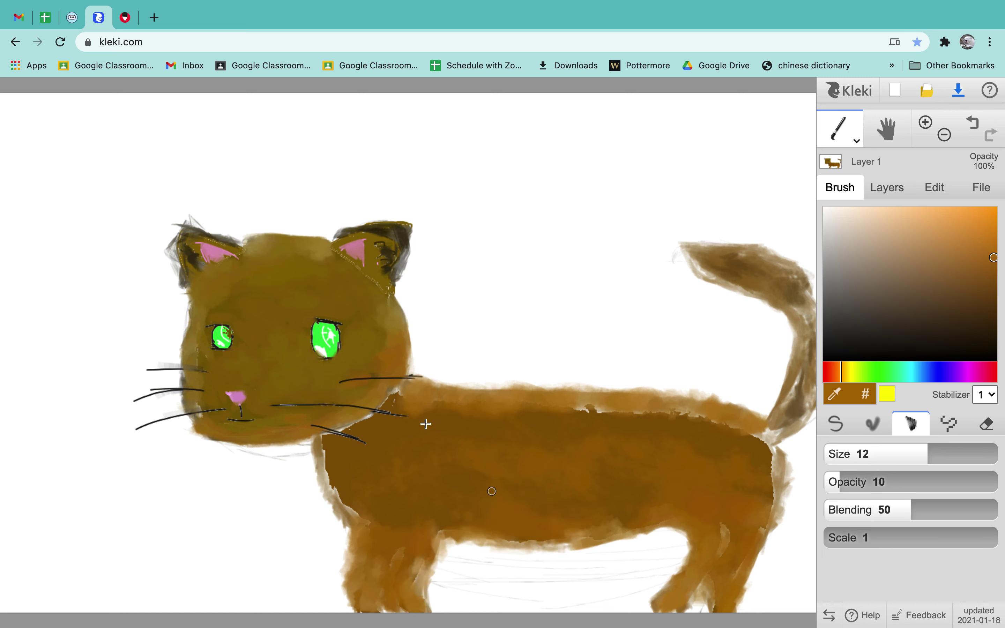
{"action": "mouse_move", "coordinate": [518, 432]}
{"action": "left_mouse_down"}
{"action": "mouse_move", "coordinate": [561, 408]}
{"action": "mouse_move", "coordinate": [538, 436]}
{"action": "mouse_move", "coordinate": [648, 419]}
{"action": "mouse_move", "coordinate": [701, 451]}
{"action": "mouse_move", "coordinate": [744, 441]}
{"action": "mouse_move", "coordinate": [713, 426]}
{"action": "mouse_move", "coordinate": [613, 422]}
{"action": "mouse_move", "coordinate": [651, 476]}
{"action": "mouse_move", "coordinate": [605, 543]}
{"action": "mouse_move", "coordinate": [497, 537]}
{"action": "mouse_move", "coordinate": [561, 538]}
{"action": "mouse_move", "coordinate": [441, 550]}
{"action": "mouse_move", "coordinate": [421, 580]}
{"action": "mouse_move", "coordinate": [437, 567]}
{"action": "left_mouse_up"}
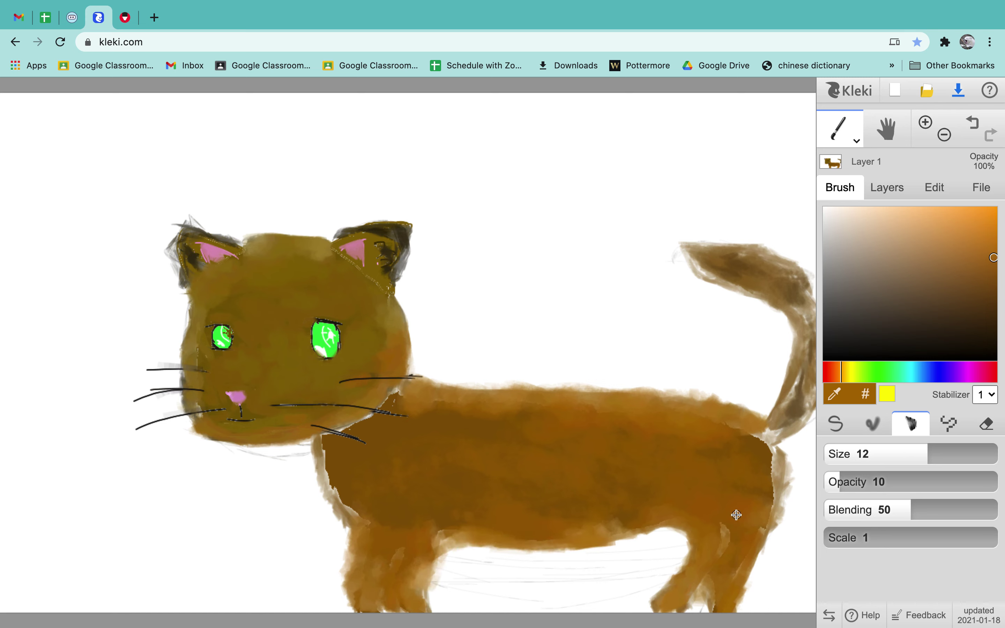
Paint the orange-brown over the pale edge of the rump and along the tail up to its tip.
{"action": "mouse_move", "coordinate": [737, 515]}
{"action": "left_mouse_down"}
{"action": "mouse_move", "coordinate": [722, 572]}
{"action": "mouse_move", "coordinate": [705, 579]}
{"action": "mouse_move", "coordinate": [712, 598]}
{"action": "mouse_move", "coordinate": [778, 508]}
{"action": "mouse_move", "coordinate": [775, 452]}
{"action": "mouse_move", "coordinate": [769, 462]}
{"action": "mouse_move", "coordinate": [751, 447]}
{"action": "mouse_move", "coordinate": [766, 486]}
{"action": "mouse_move", "coordinate": [755, 430]}
{"action": "mouse_move", "coordinate": [761, 440]}
{"action": "mouse_move", "coordinate": [807, 426]}
{"action": "mouse_move", "coordinate": [802, 414]}
{"action": "mouse_move", "coordinate": [791, 430]}
{"action": "mouse_move", "coordinate": [780, 422]}
{"action": "mouse_move", "coordinate": [788, 392]}
{"action": "mouse_move", "coordinate": [811, 366]}
{"action": "left_mouse_up"}
{"action": "left_click_drag", "start_coordinate": [767, 257], "coordinate": [766, 286]}
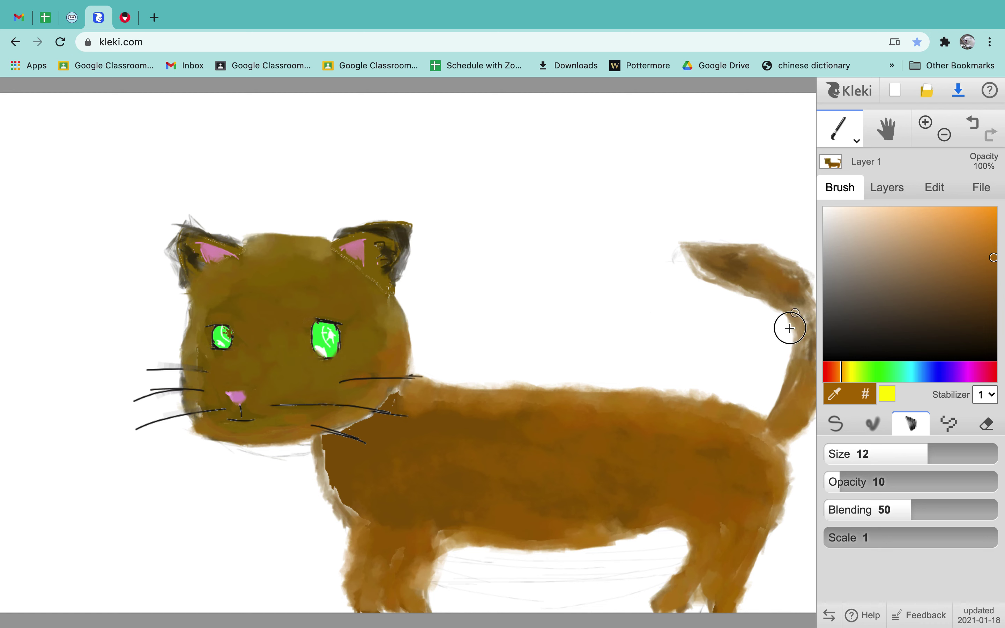
{"action": "left_click_drag", "start_coordinate": [789, 328], "coordinate": [771, 308]}
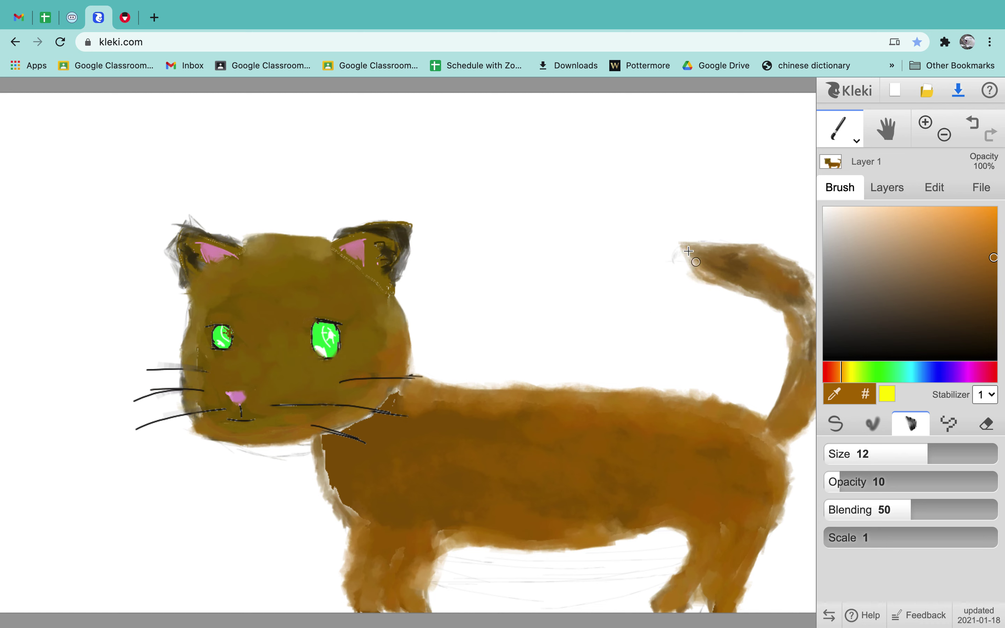
{"action": "left_click_drag", "start_coordinate": [688, 246], "coordinate": [767, 248]}
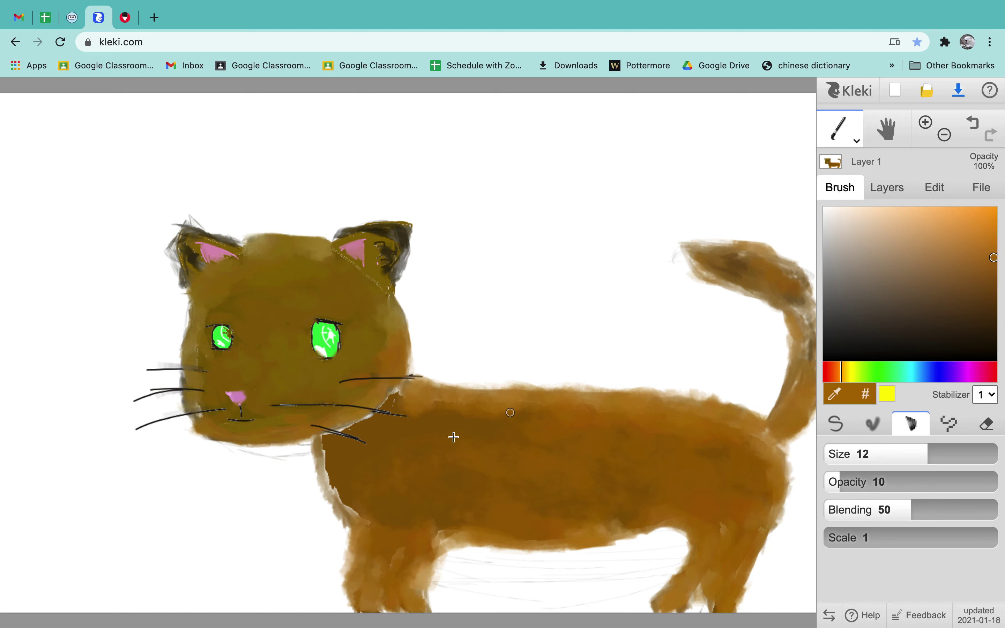
Blend the orange-brown into the dark chest, shoulder and upper body, and widen the tail's upper and lower edges.
{"action": "mouse_move", "coordinate": [337, 446]}
{"action": "left_mouse_down"}
{"action": "mouse_move", "coordinate": [386, 435]}
{"action": "mouse_move", "coordinate": [367, 427]}
{"action": "mouse_move", "coordinate": [375, 423]}
{"action": "mouse_move", "coordinate": [416, 420]}
{"action": "mouse_move", "coordinate": [415, 394]}
{"action": "left_mouse_up"}
{"action": "mouse_move", "coordinate": [442, 447]}
{"action": "left_mouse_down"}
{"action": "mouse_move", "coordinate": [462, 417]}
{"action": "mouse_move", "coordinate": [447, 413]}
{"action": "mouse_move", "coordinate": [437, 439]}
{"action": "mouse_move", "coordinate": [349, 466]}
{"action": "mouse_move", "coordinate": [321, 448]}
{"action": "mouse_move", "coordinate": [329, 506]}
{"action": "mouse_move", "coordinate": [323, 490]}
{"action": "mouse_move", "coordinate": [364, 504]}
{"action": "mouse_move", "coordinate": [351, 484]}
{"action": "mouse_move", "coordinate": [369, 487]}
{"action": "mouse_move", "coordinate": [364, 448]}
{"action": "mouse_move", "coordinate": [344, 424]}
{"action": "mouse_move", "coordinate": [382, 424]}
{"action": "mouse_move", "coordinate": [373, 430]}
{"action": "mouse_move", "coordinate": [402, 399]}
{"action": "mouse_move", "coordinate": [474, 460]}
{"action": "mouse_move", "coordinate": [476, 403]}
{"action": "mouse_move", "coordinate": [503, 455]}
{"action": "mouse_move", "coordinate": [542, 472]}
{"action": "mouse_move", "coordinate": [514, 470]}
{"action": "mouse_move", "coordinate": [718, 435]}
{"action": "left_mouse_up"}
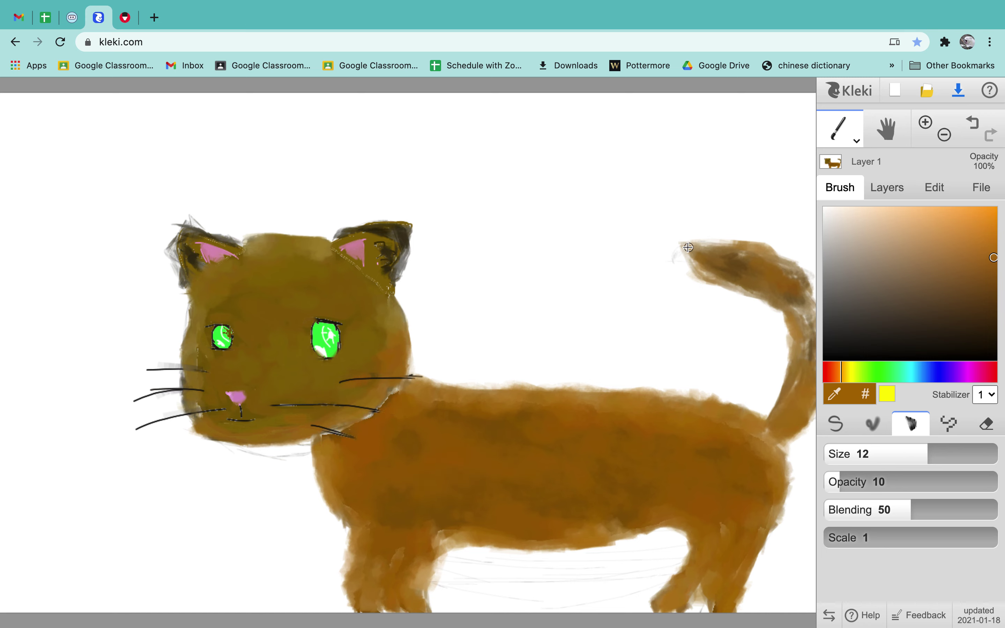
{"action": "mouse_move", "coordinate": [688, 247]}
{"action": "left_mouse_down"}
{"action": "mouse_move", "coordinate": [689, 264]}
{"action": "mouse_move", "coordinate": [784, 316]}
{"action": "left_mouse_up"}
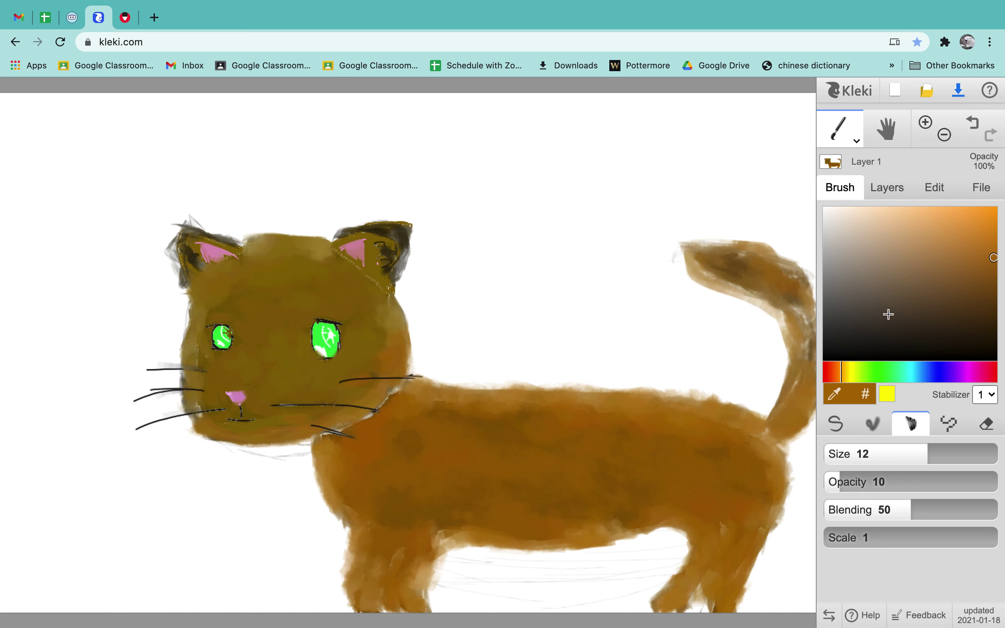
{"action": "mouse_move", "coordinate": [697, 248]}
{"action": "left_mouse_down"}
{"action": "mouse_move", "coordinate": [723, 251]}
{"action": "mouse_move", "coordinate": [754, 243]}
{"action": "mouse_move", "coordinate": [755, 254]}
{"action": "mouse_move", "coordinate": [720, 269]}
{"action": "mouse_move", "coordinate": [700, 257]}
{"action": "mouse_move", "coordinate": [710, 279]}
{"action": "mouse_move", "coordinate": [730, 277]}
{"action": "mouse_move", "coordinate": [730, 299]}
{"action": "mouse_move", "coordinate": [766, 305]}
{"action": "mouse_move", "coordinate": [792, 329]}
{"action": "left_mouse_up"}
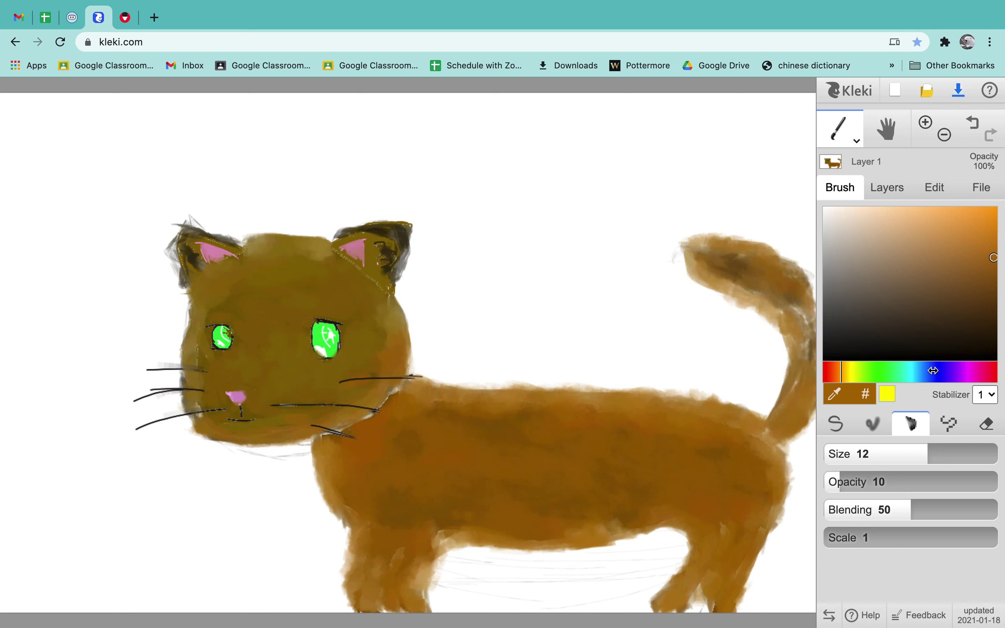
Extend the whiskers beside the body in black with the size 1.6 pen, and blend orange-brown over the pale gap between head and chest.
{"action": "left_click", "coordinate": [835, 423]}
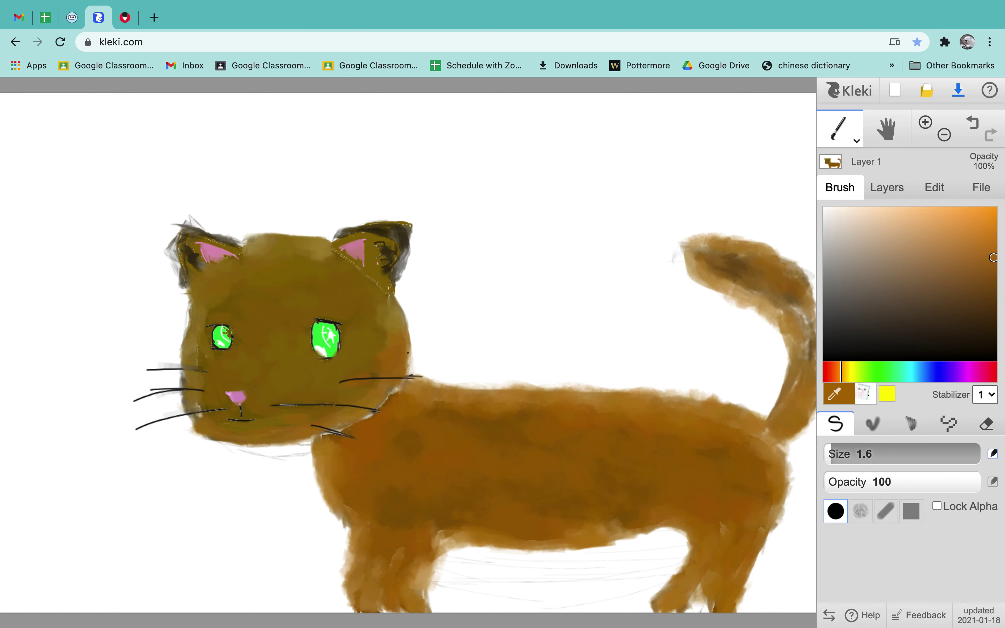
{"action": "left_click_drag", "start_coordinate": [856, 336], "coordinate": [853, 358]}
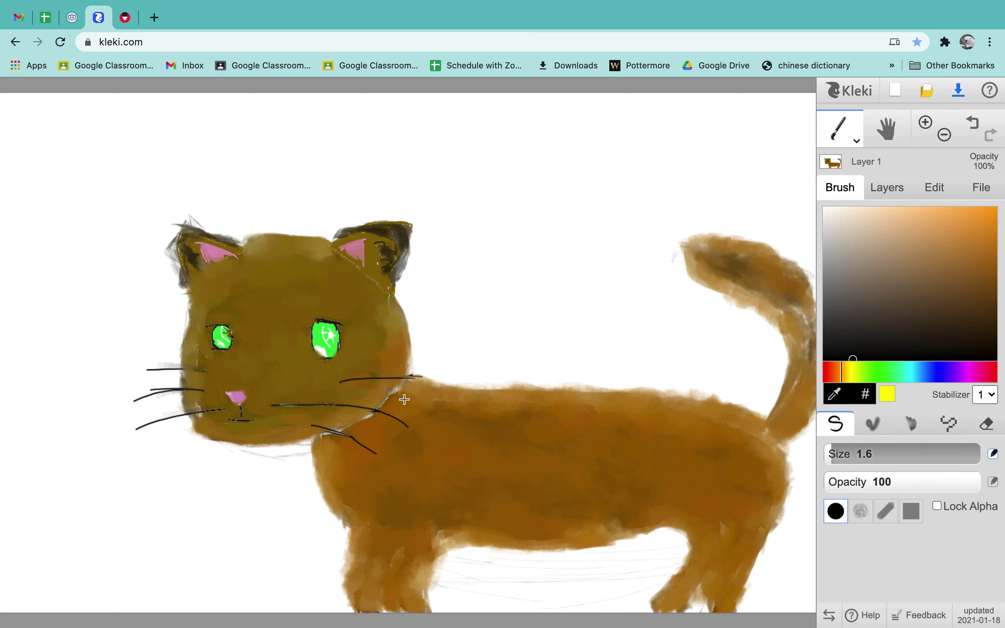
{"action": "left_click", "coordinate": [909, 423]}
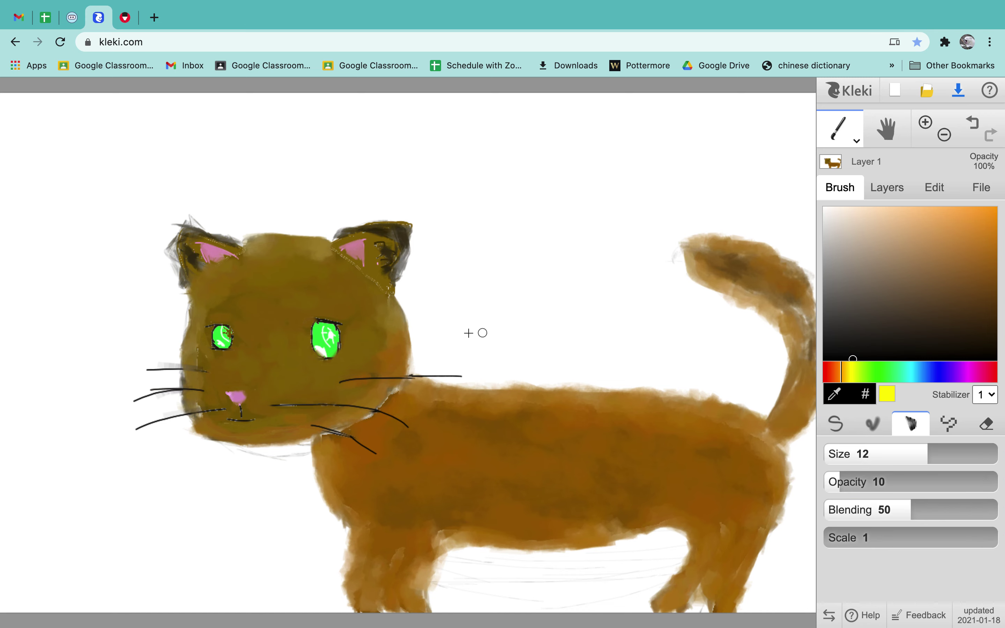
{"action": "left_click", "coordinate": [984, 264]}
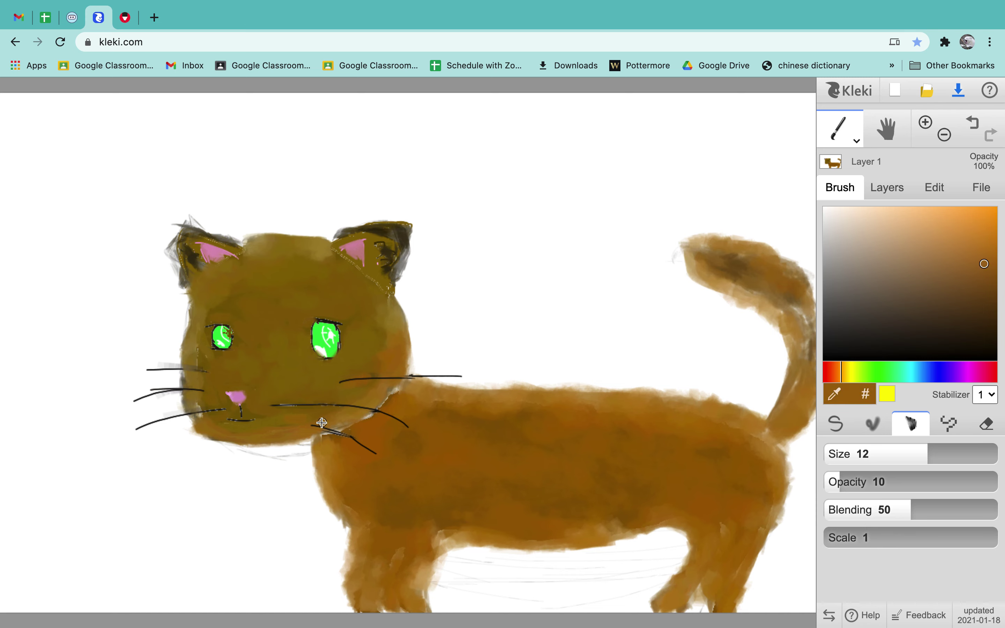
{"action": "mouse_move", "coordinate": [325, 438]}
{"action": "left_mouse_down"}
{"action": "mouse_move", "coordinate": [379, 423]}
{"action": "mouse_move", "coordinate": [370, 413]}
{"action": "mouse_move", "coordinate": [391, 393]}
{"action": "mouse_move", "coordinate": [374, 401]}
{"action": "mouse_move", "coordinate": [400, 400]}
{"action": "mouse_move", "coordinate": [388, 384]}
{"action": "mouse_move", "coordinate": [404, 386]}
{"action": "mouse_move", "coordinate": [376, 394]}
{"action": "mouse_move", "coordinate": [428, 394]}
{"action": "left_mouse_up"}
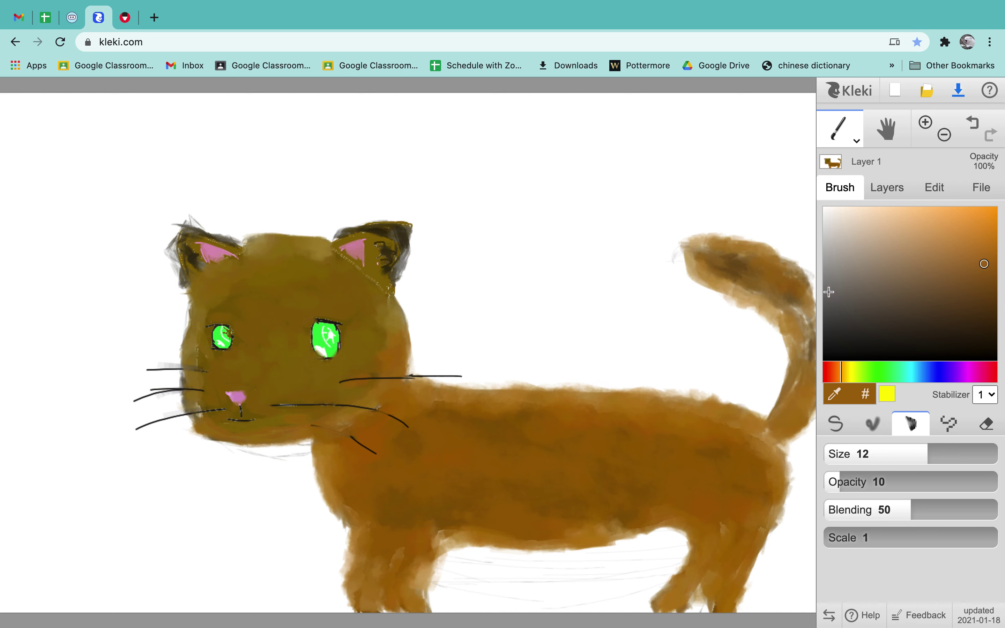
Start a text above the cat reading "and that, ladies and gentlemen, is how to draw a cat on kleki.com!", split into two lines after "to".
{"action": "left_click", "coordinate": [856, 140]}
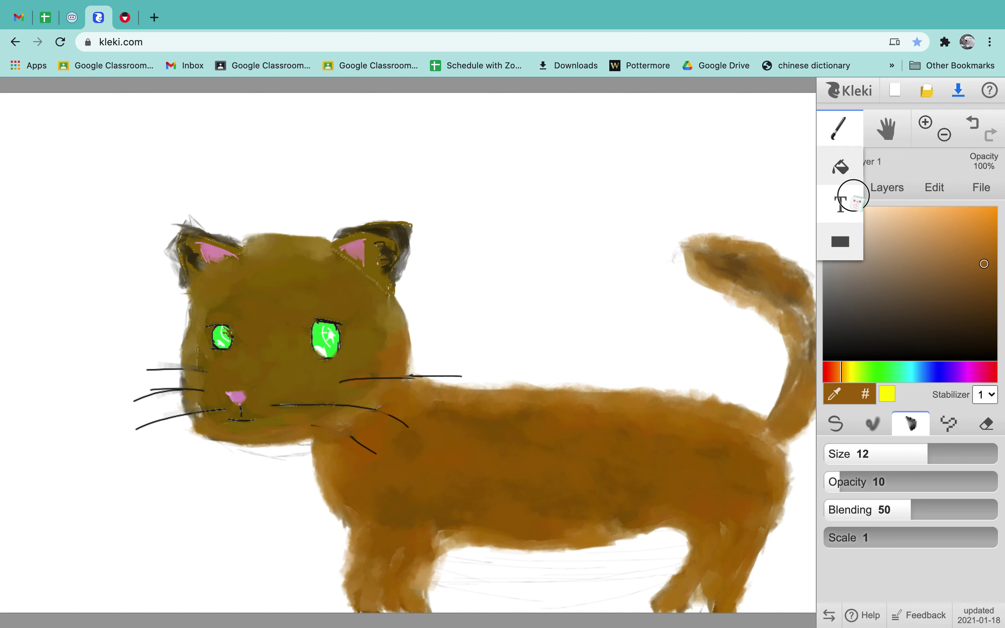
{"action": "left_click", "coordinate": [853, 196]}
{"action": "left_click", "coordinate": [431, 160]}
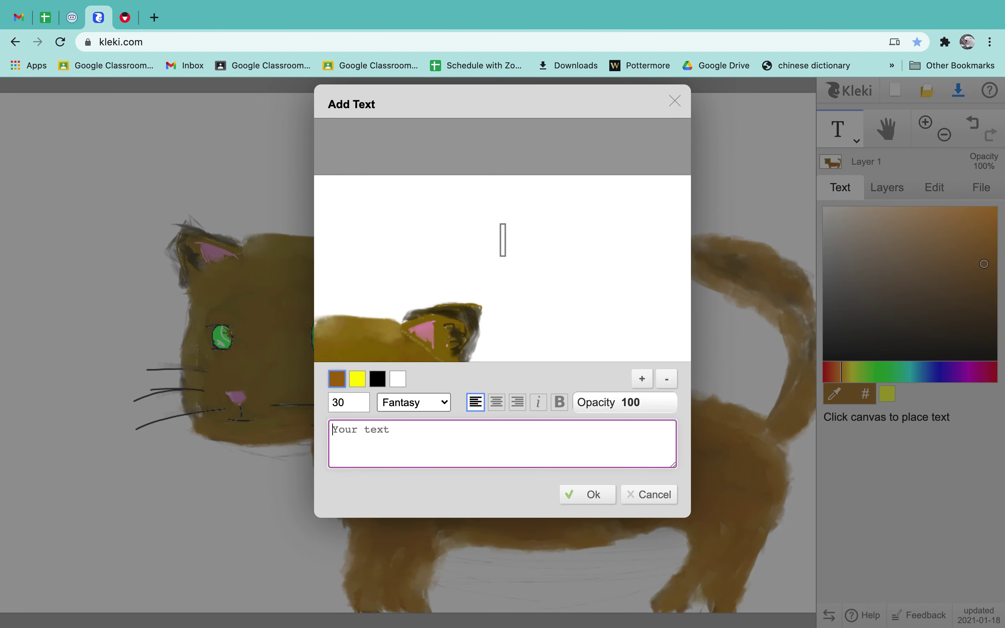
{"action": "type", "text": "and that, lad"}
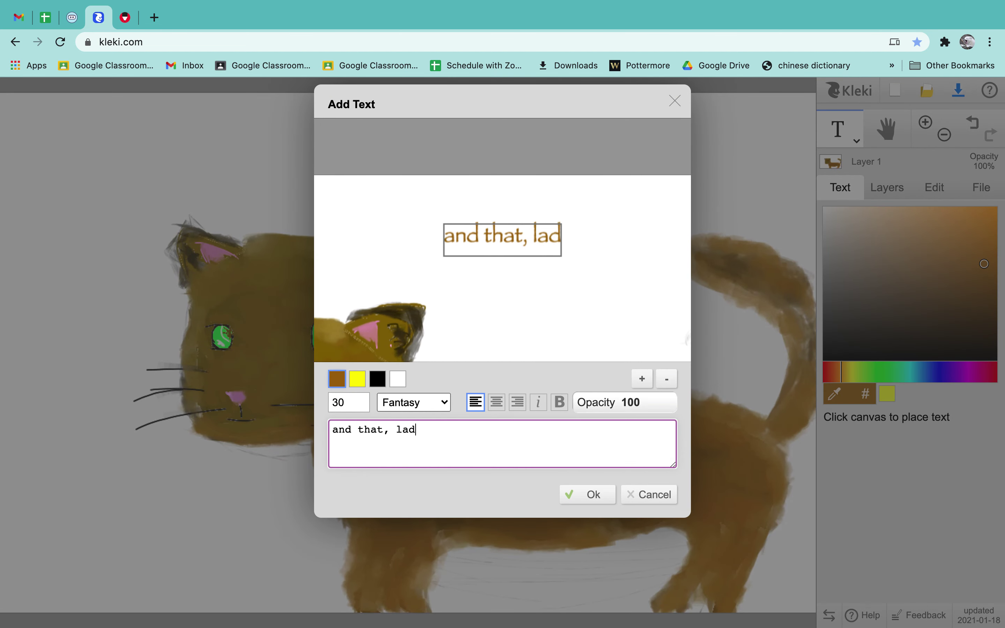
{"action": "type", "text": "ies and gentle"}
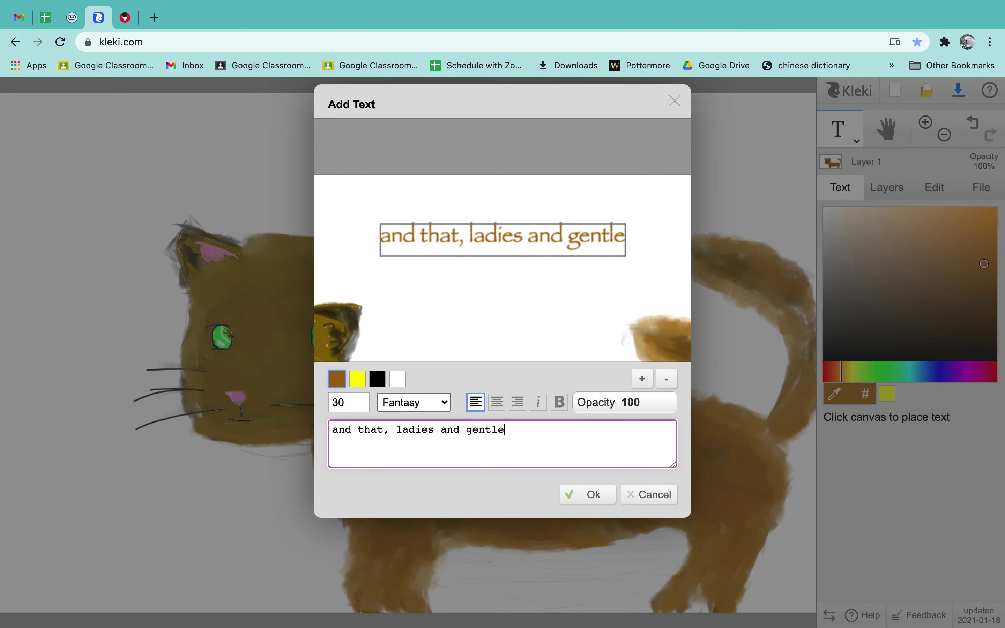
{"action": "type", "text": "men, is "}
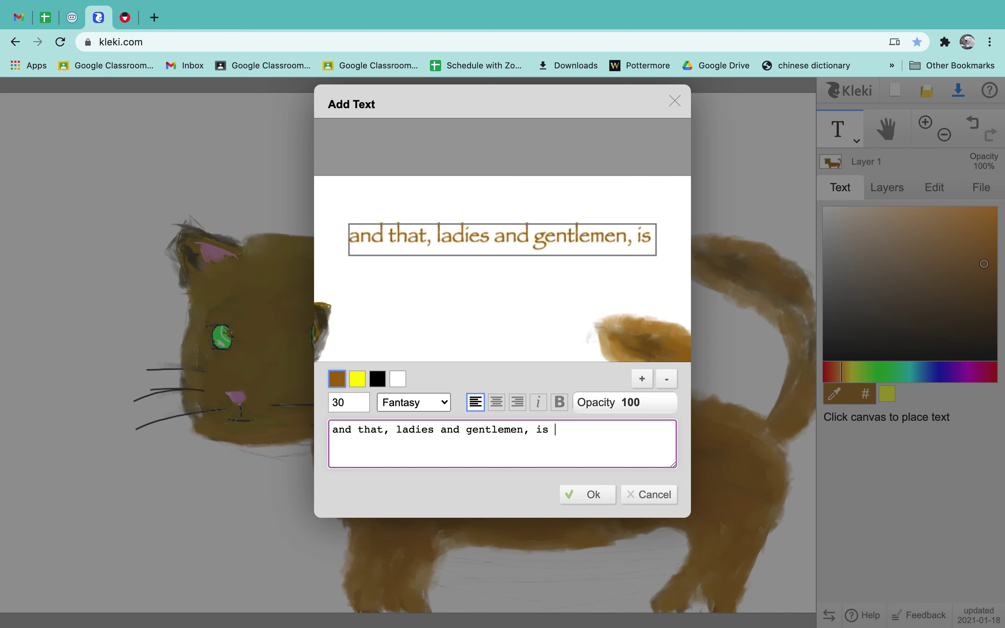
{"action": "type", "text": "how to"}
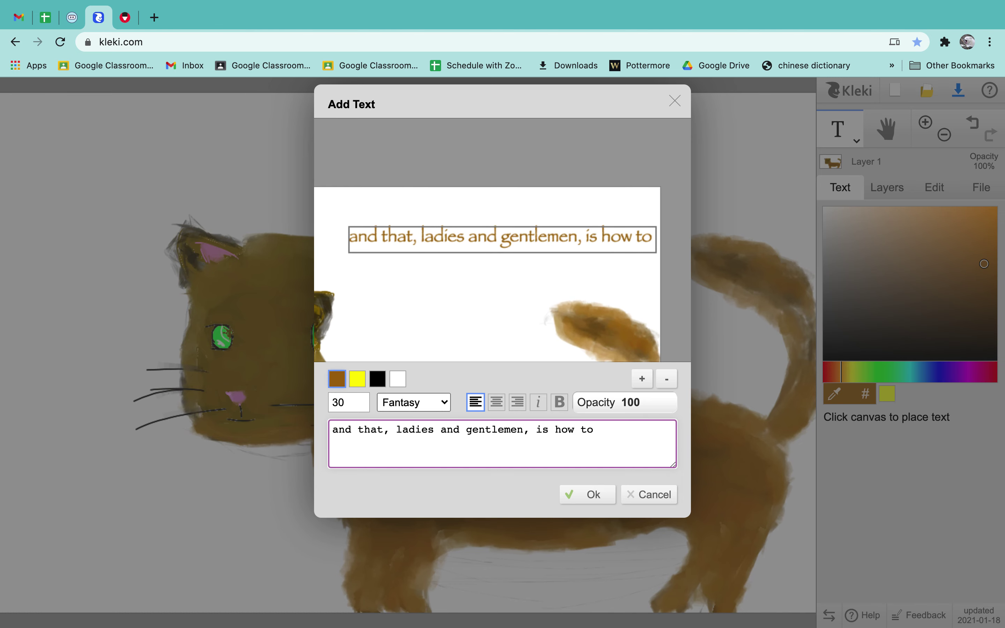
{"action": "key", "text": "Return"}
{"action": "type", "text": "draw a cat on kleki.com!"}
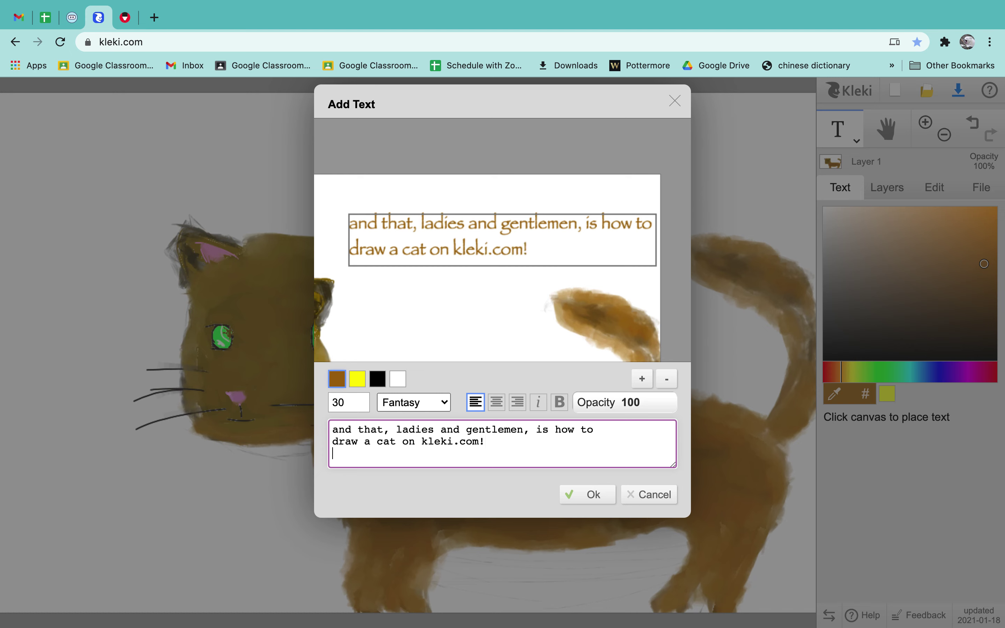
Add the lines "P.S. my mic doesn't work i had to use" and "type..." to the text.
{"action": "key", "text": "Return"}
{"action": "type", "text": "P"}
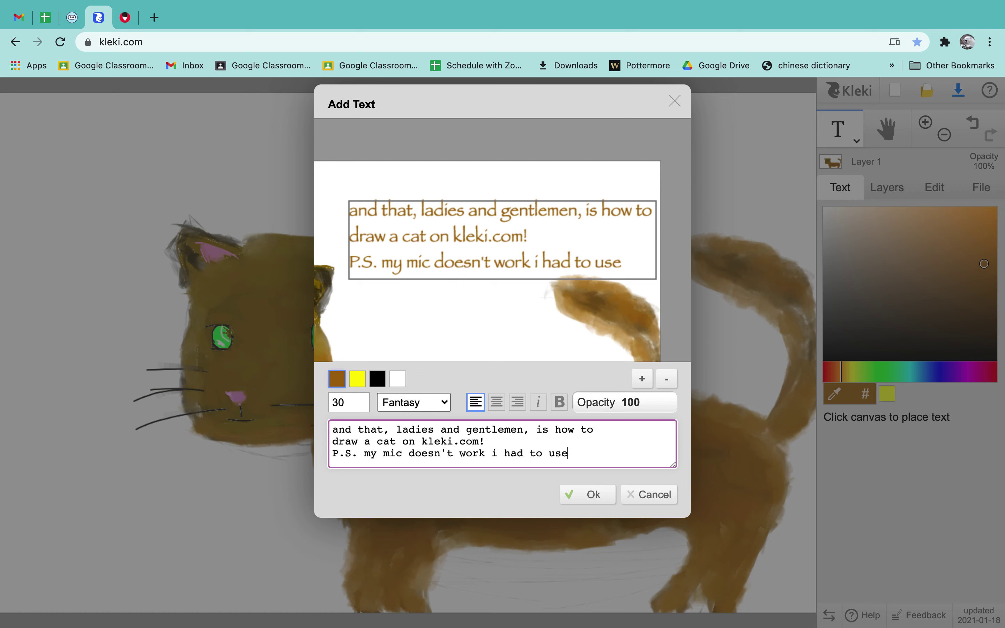
{"action": "key", "text": "Return"}
{"action": "type", "text": "type..."}
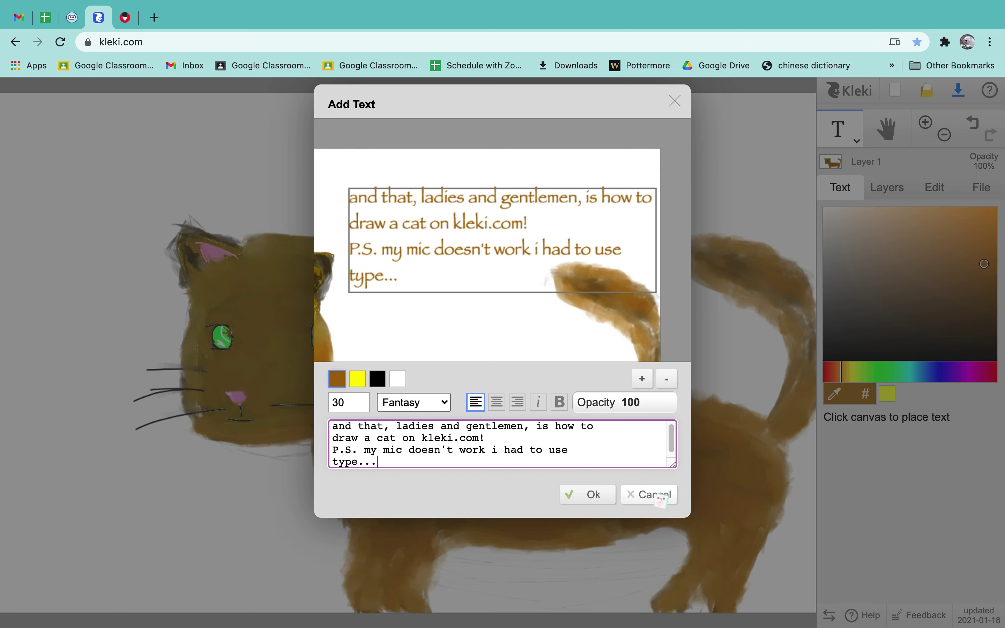
Add the closing lines "BYEEEEEE!!!!" and "Please like and subscribe and comment!" to the text.
{"action": "key", "text": "Return"}
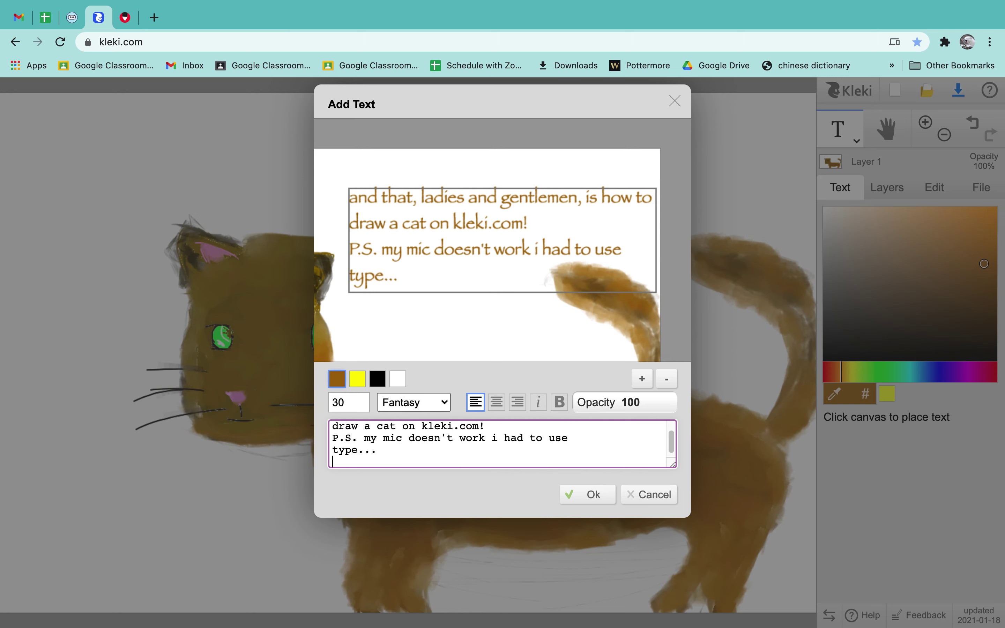
{"action": "type", "text": "BYEEEEEE!!!!"}
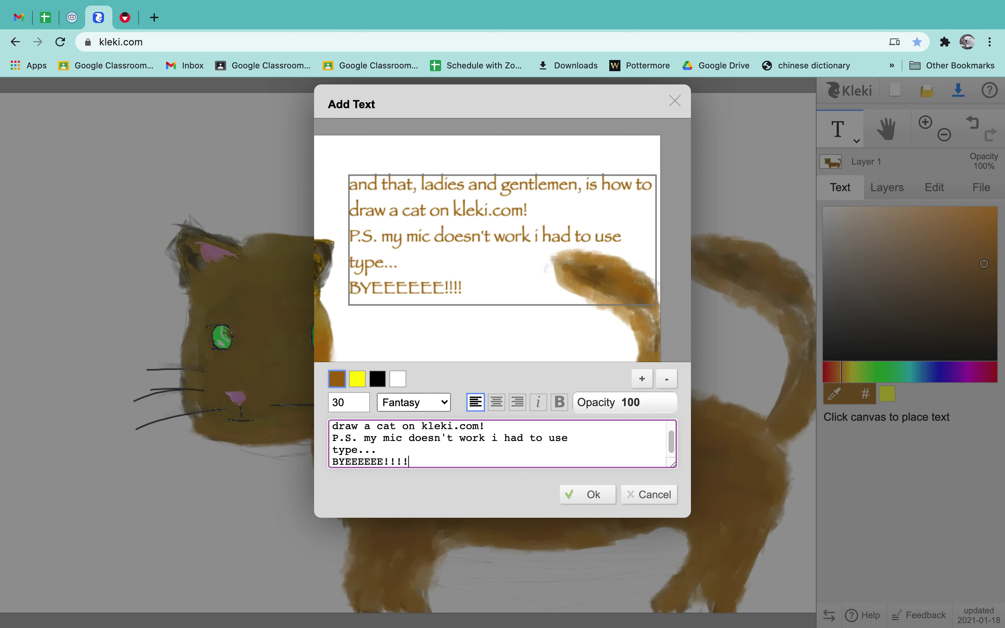
{"action": "key", "text": "Return"}
{"action": "type", "text": "Please like and subscribe a"}
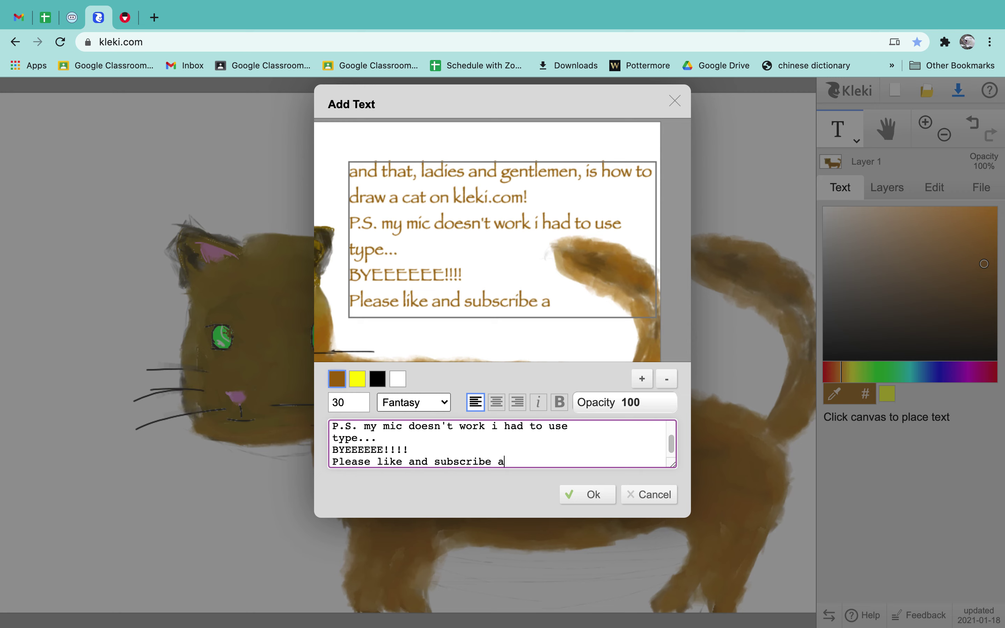
{"action": "type", "text": "!"}
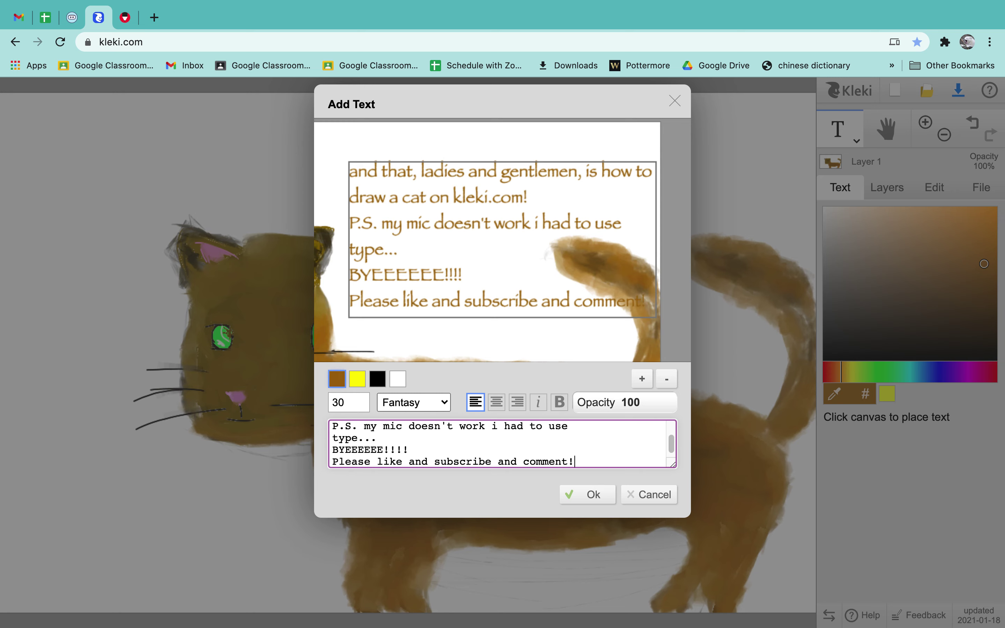